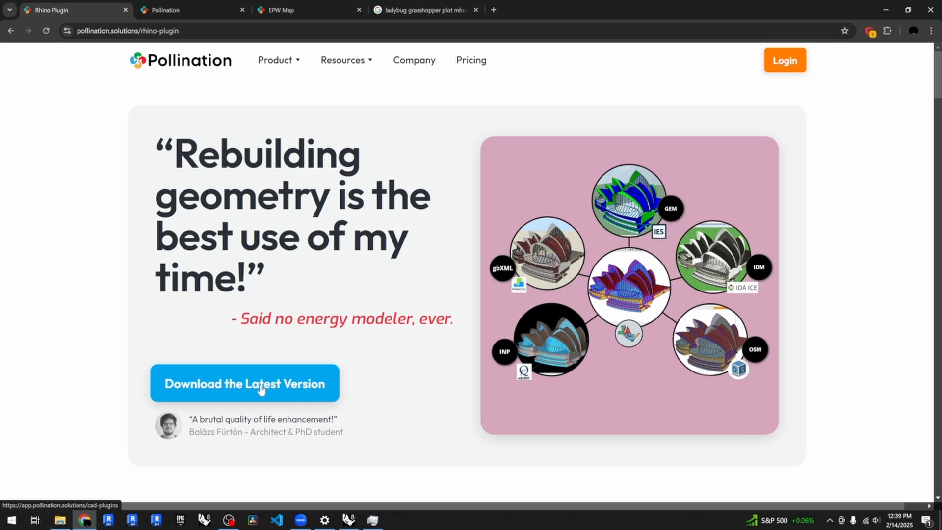
- View the Pollination CAD plugins page, and switch to Grasshopper with its window maximized
{"action": "left_click", "coordinate": [167, 11]}
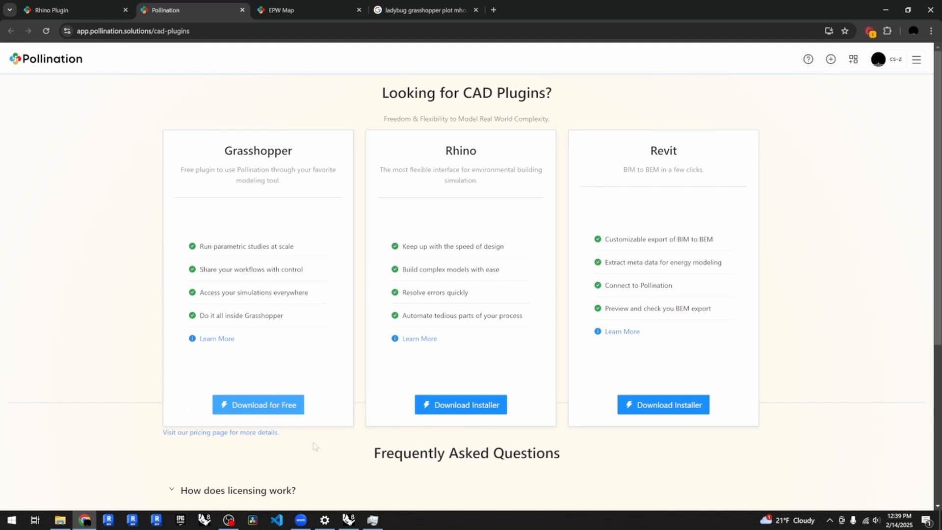
{"action": "left_click", "coordinate": [348, 520]}
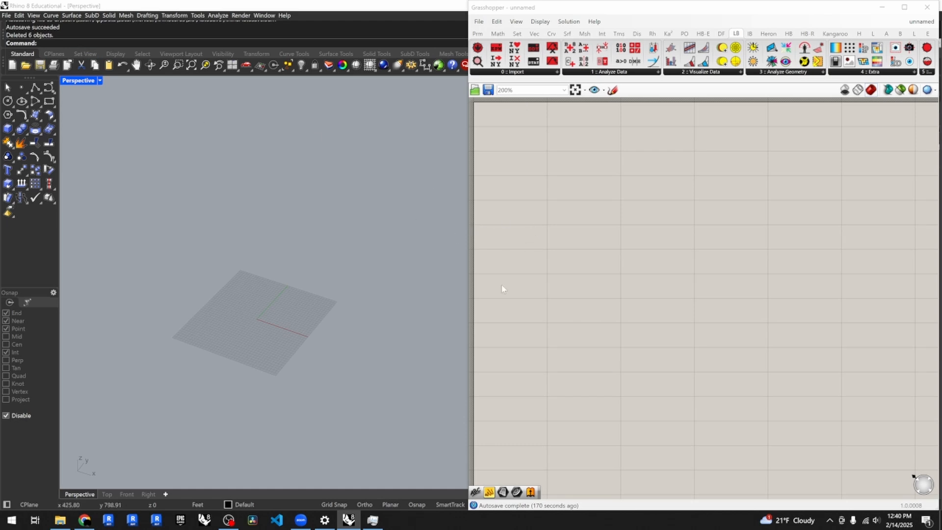
{"action": "left_click", "coordinate": [906, 10]}
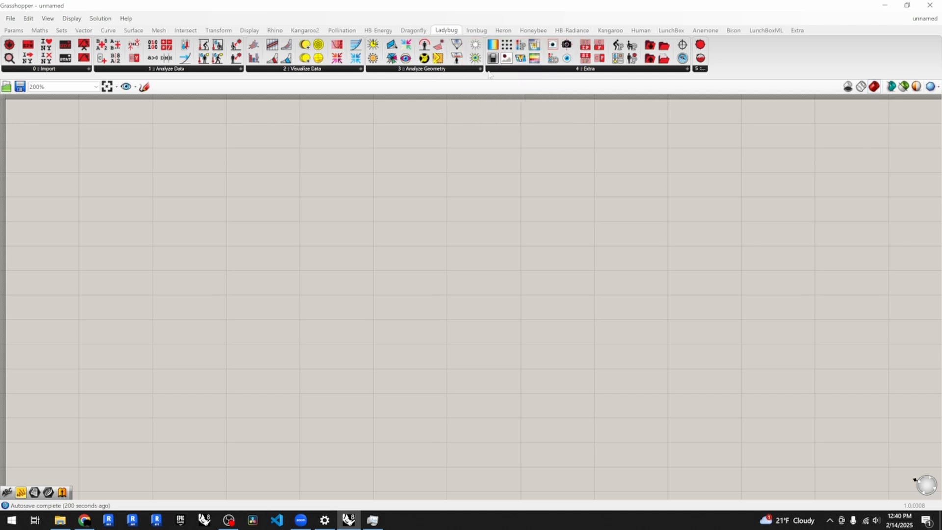
- Look through the Ladybug component groups Extra, Analyze Geometry, Visualize Data, Analyze Data and Import
{"action": "left_click", "coordinate": [551, 69]}
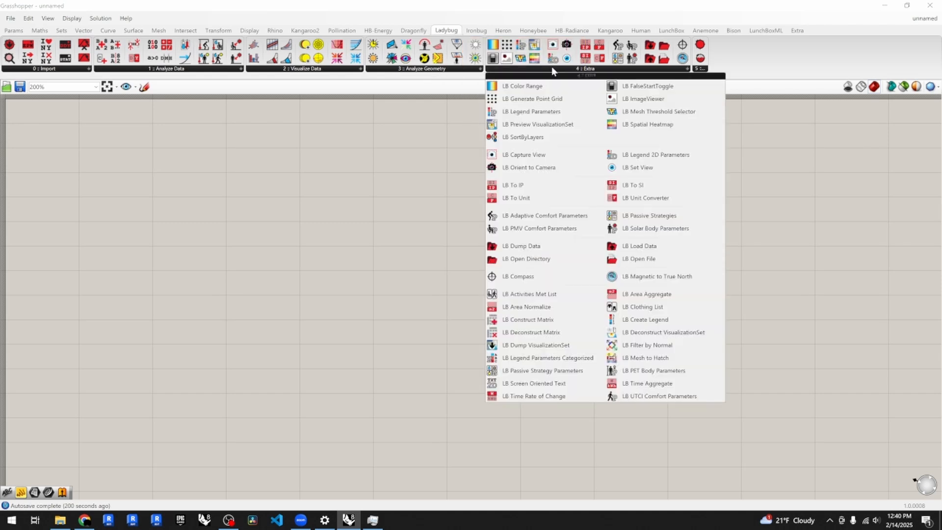
{"action": "left_click", "coordinate": [421, 70]}
{"action": "left_click", "coordinate": [320, 71]}
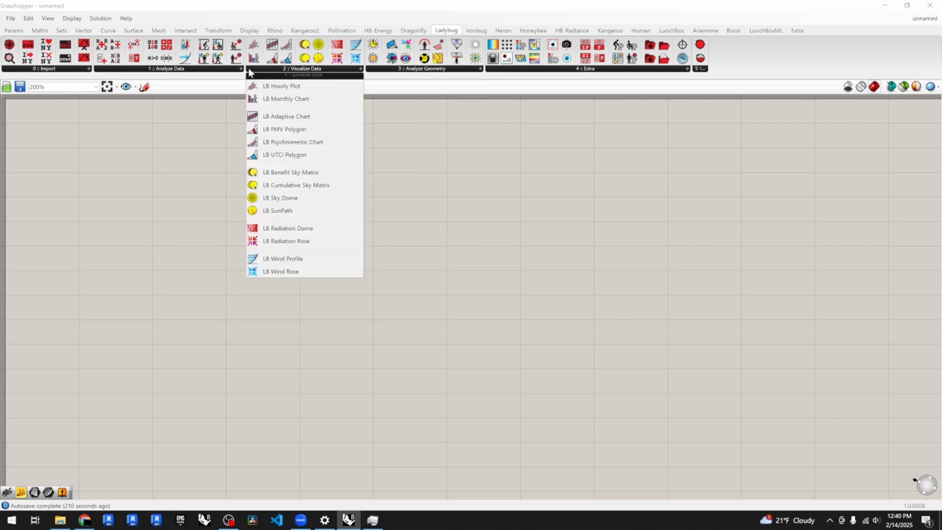
{"action": "left_click", "coordinate": [182, 69]}
{"action": "left_click", "coordinate": [54, 70]}
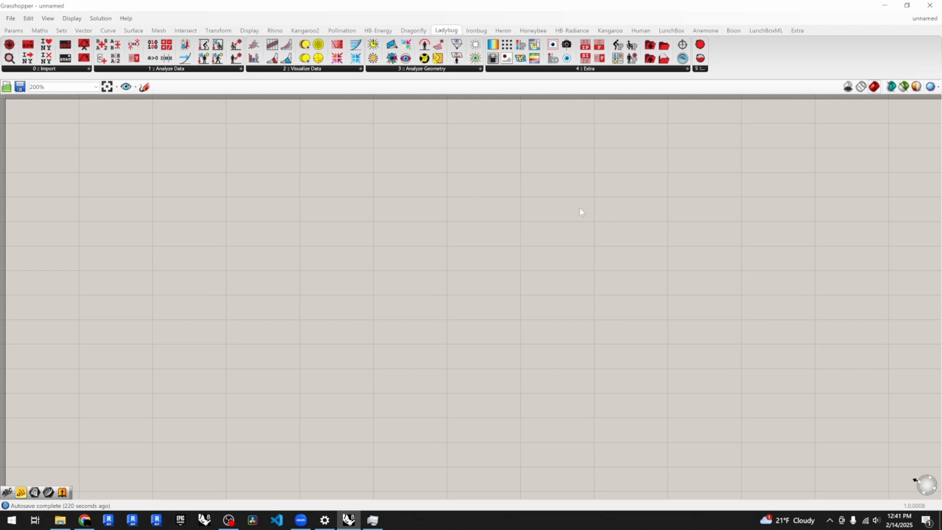
- Add the LB Download Weather component to the canvas and place an LB EPWmap component above it
{"action": "left_click", "coordinate": [51, 70]}
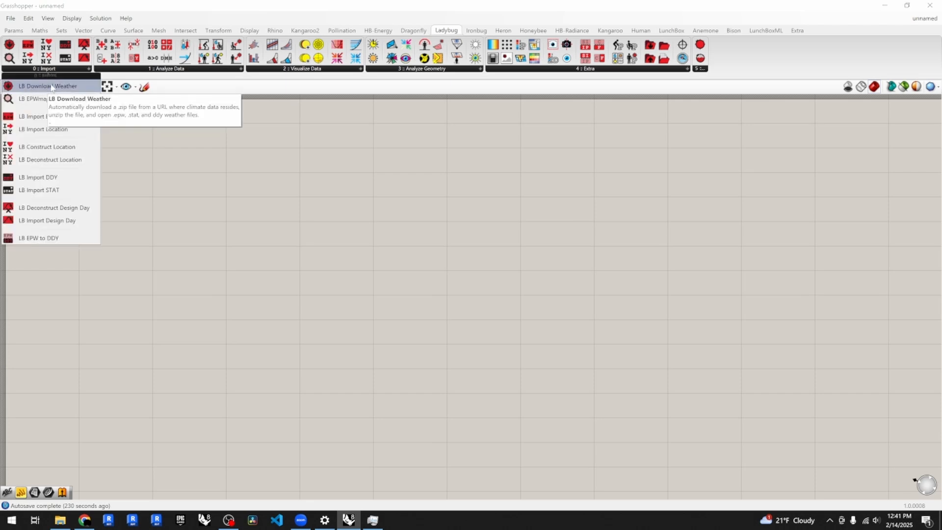
{"action": "left_click", "coordinate": [46, 87]}
{"action": "left_click", "coordinate": [150, 190]}
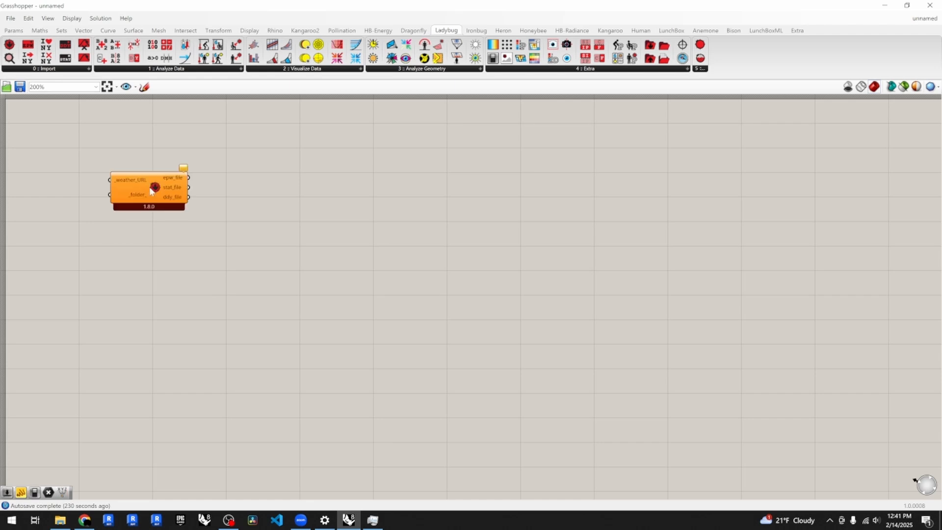
{"action": "left_click_drag", "start_coordinate": [156, 189], "coordinate": [247, 210]}
{"action": "mouse_move", "coordinate": [227, 206]}
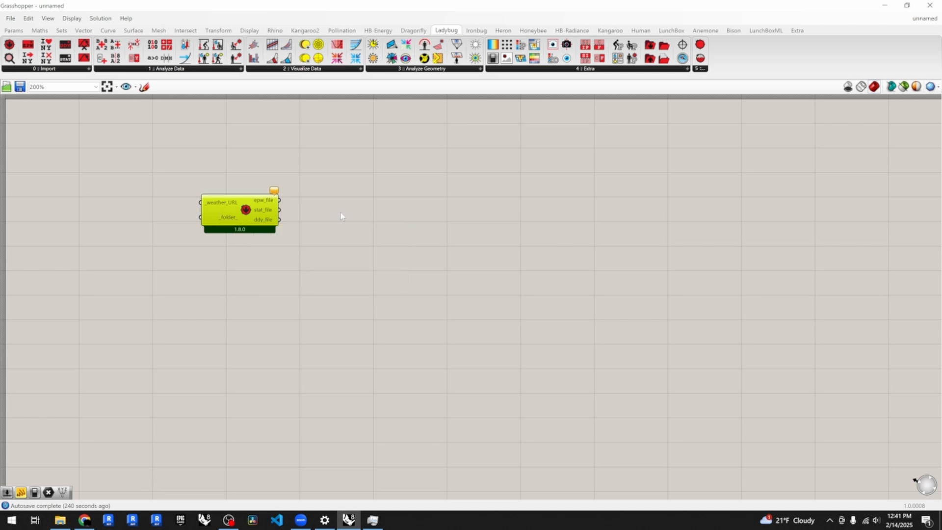
{"action": "left_click_drag", "start_coordinate": [242, 210], "coordinate": [274, 210]}
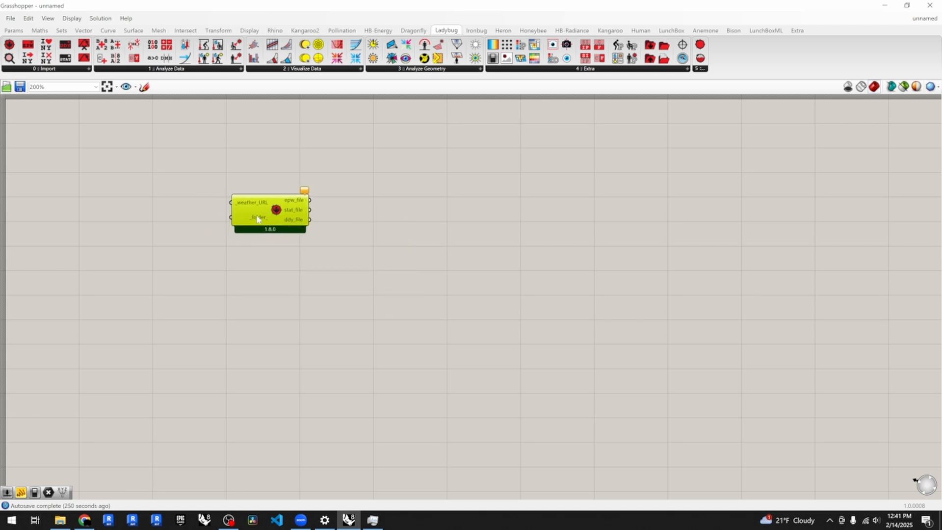
{"action": "mouse_move", "coordinate": [261, 222]}
{"action": "left_click", "coordinate": [58, 70]}
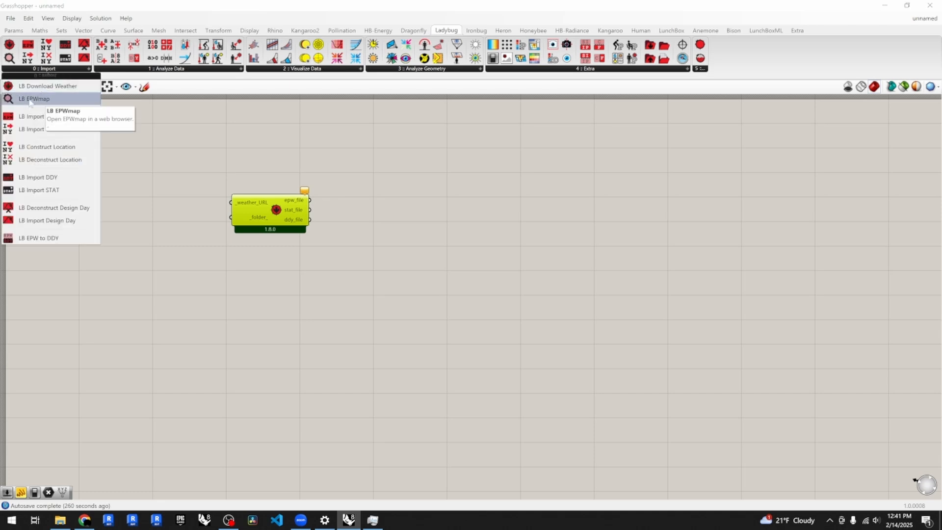
{"action": "left_click_drag", "start_coordinate": [32, 101], "coordinate": [234, 170]}
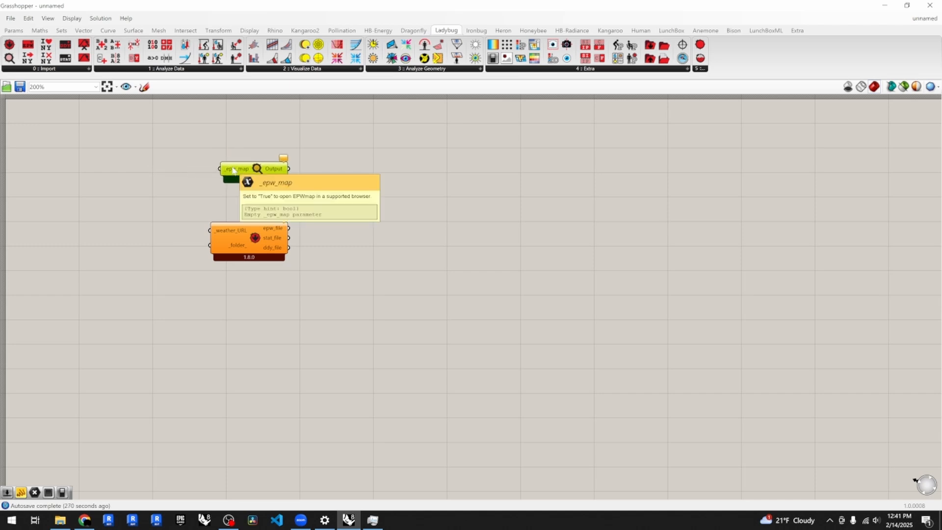
- Add a Button component beside the _epw_map input of LB EPWmap
{"action": "scroll", "coordinate": [370, 243], "scroll_direction": "down", "scroll_amount": 3}
{"action": "scroll", "coordinate": [243, 193], "scroll_direction": "up", "scroll_amount": 5}
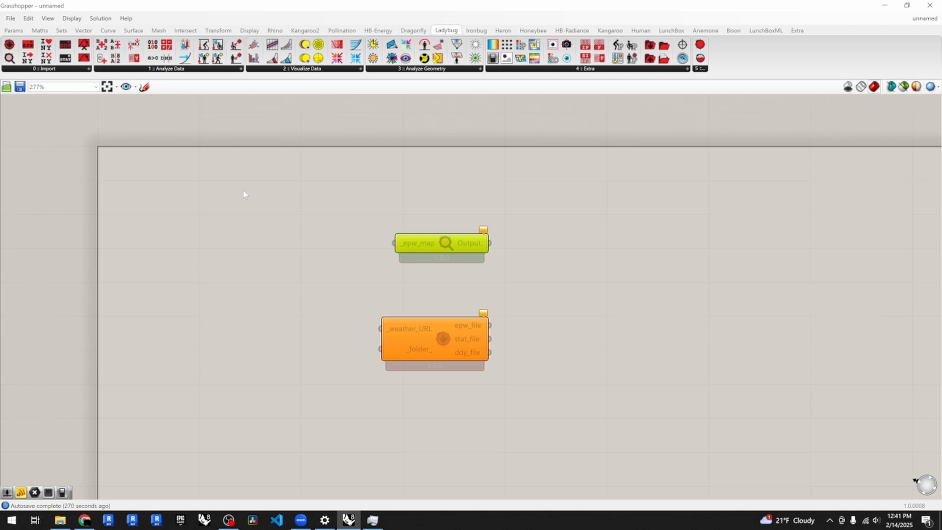
{"action": "double_click", "coordinate": [266, 246]}
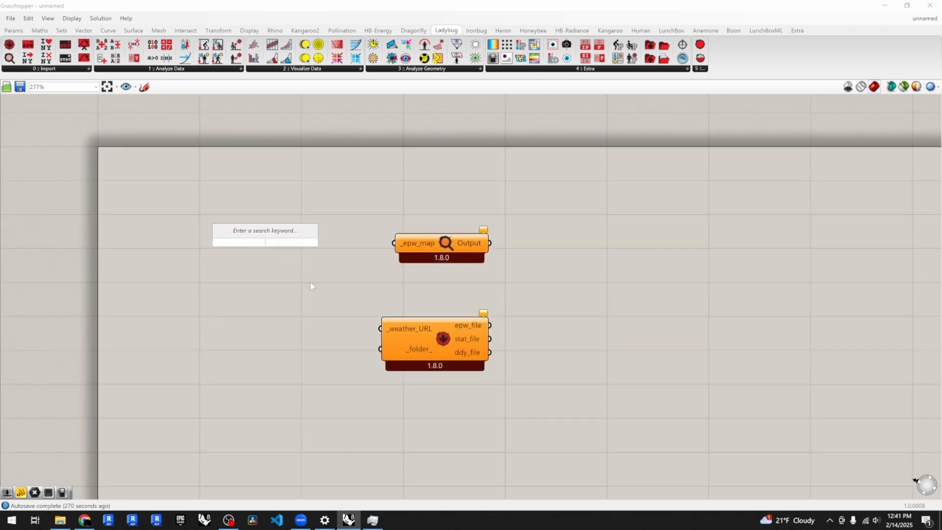
{"action": "type", "text": "bu"}
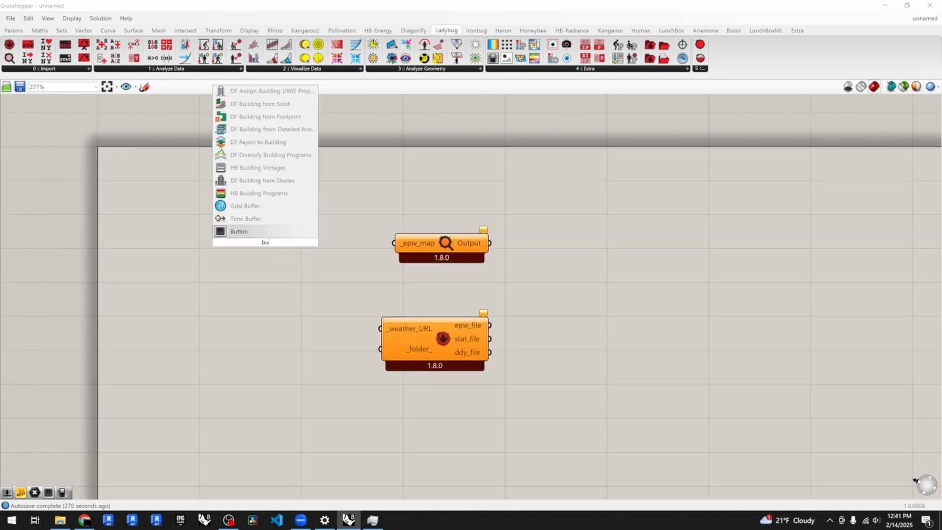
{"action": "key", "text": "Return"}
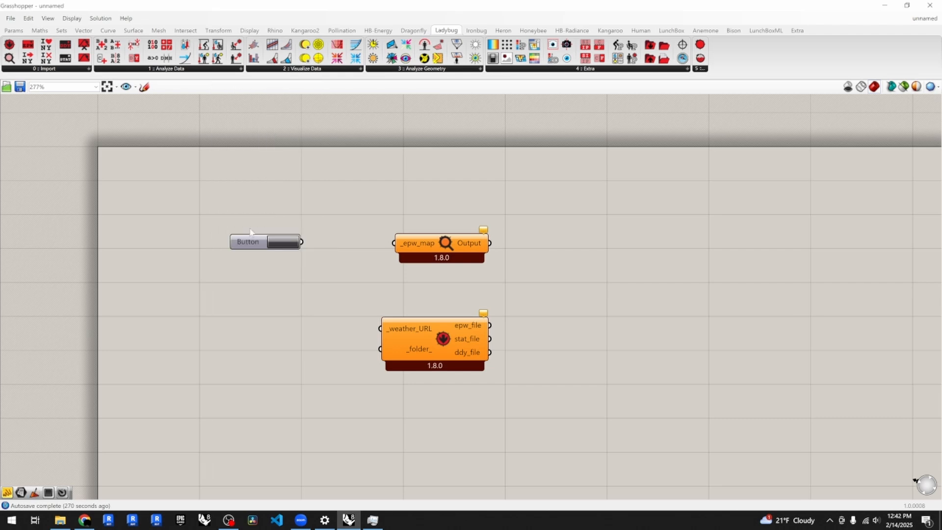
{"action": "left_click", "coordinate": [288, 241]}
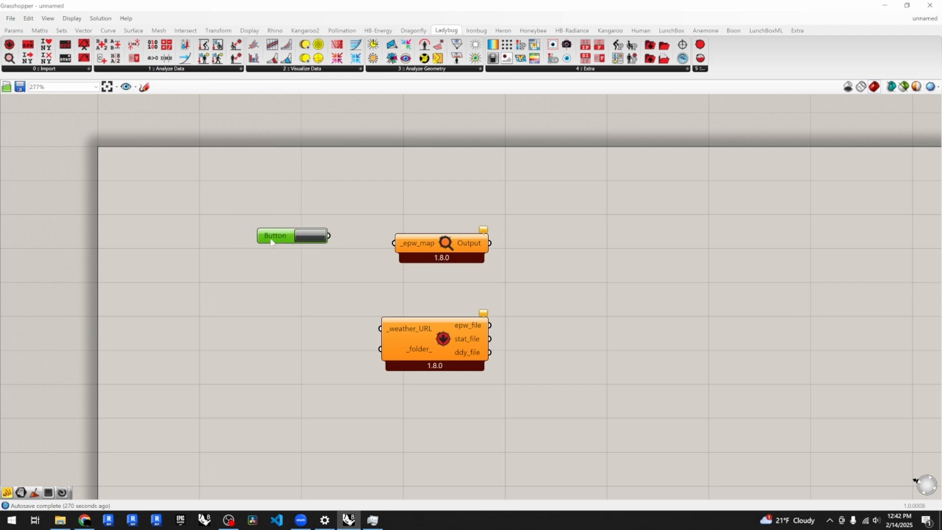
- Place a Panel above LB EPWmap, connect the Button to it and test the Button's output
{"action": "double_click", "coordinate": [418, 186]}
{"action": "type", "text": "//"}
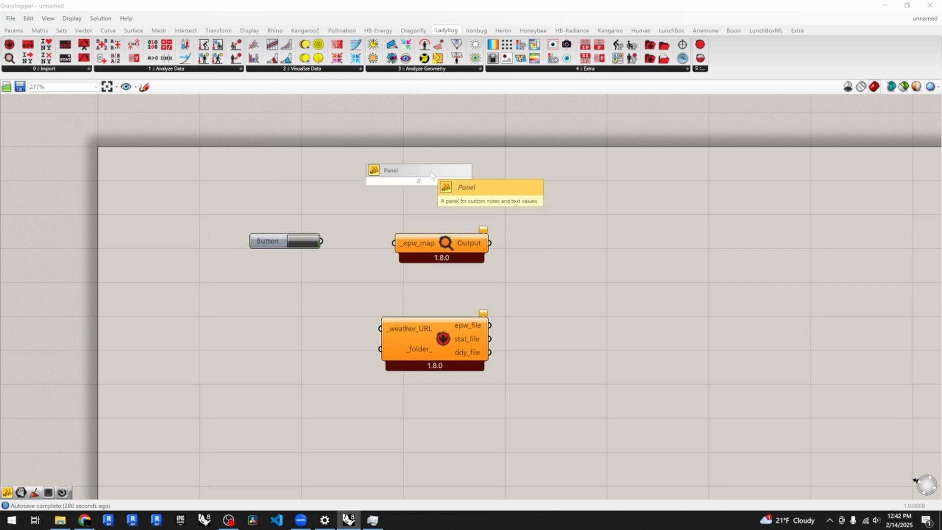
{"action": "key", "text": "Return"}
{"action": "left_click_drag", "start_coordinate": [430, 184], "coordinate": [463, 182]}
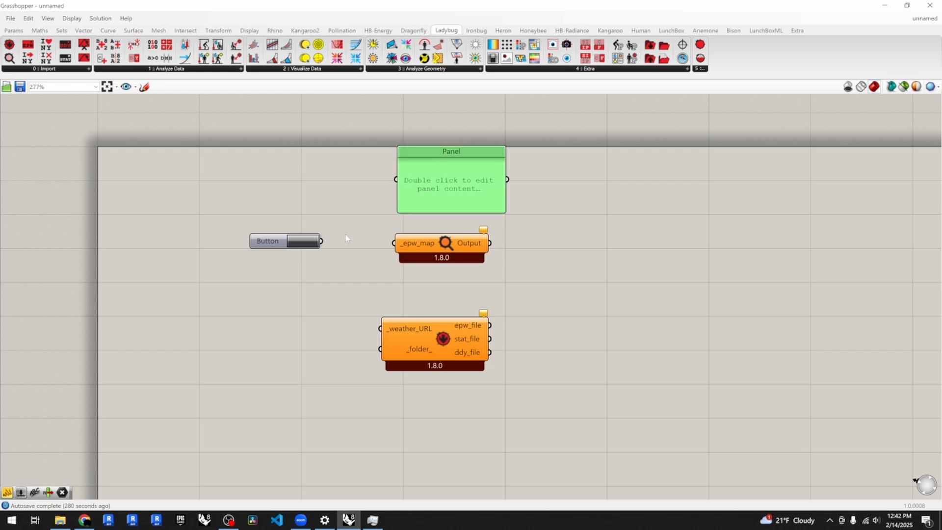
{"action": "left_click_drag", "start_coordinate": [321, 241], "coordinate": [395, 180]}
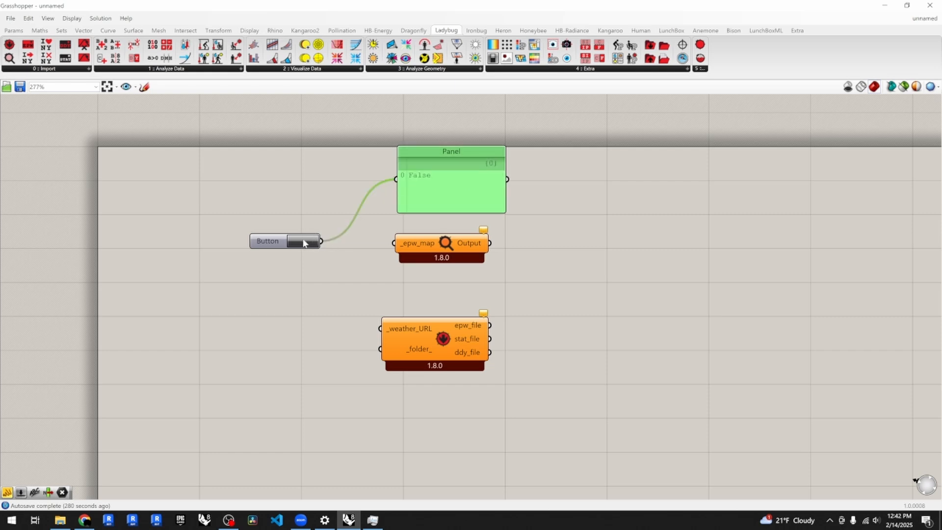
{"action": "left_click", "coordinate": [303, 243]}
- Connect the Button to the _epw_map input of LB EPWmap and trigger it to open the EPW map
{"action": "left_click_drag", "start_coordinate": [322, 241], "coordinate": [395, 243]}
{"action": "left_click_drag", "start_coordinate": [452, 208], "coordinate": [450, 206]}
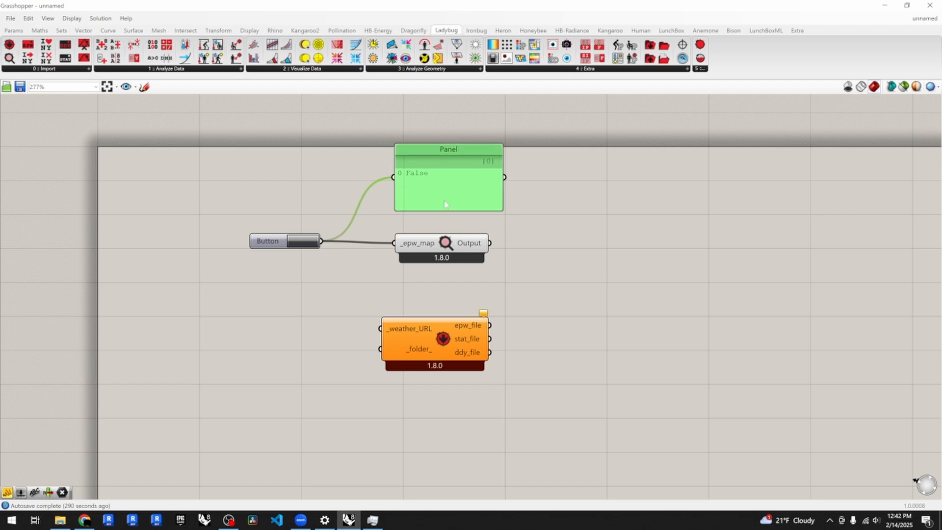
{"action": "left_click", "coordinate": [280, 244]}
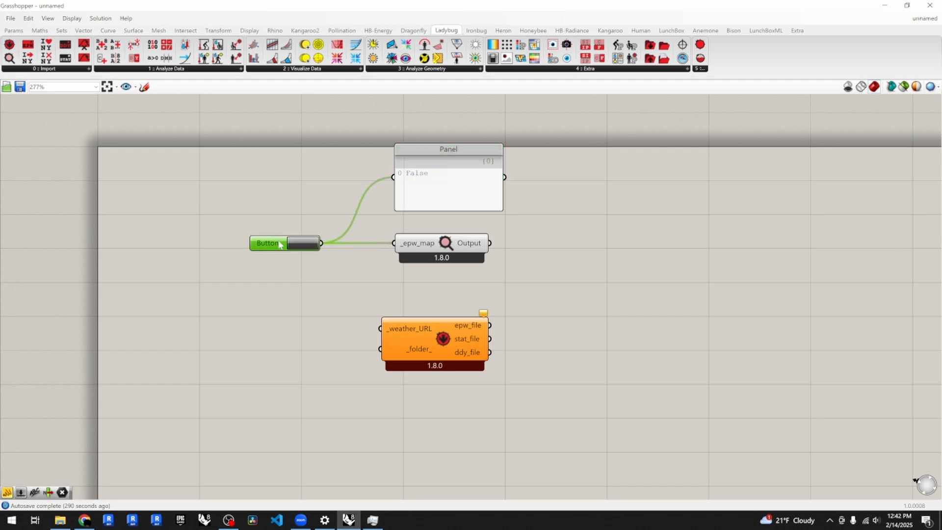
{"action": "left_click", "coordinate": [305, 247]}
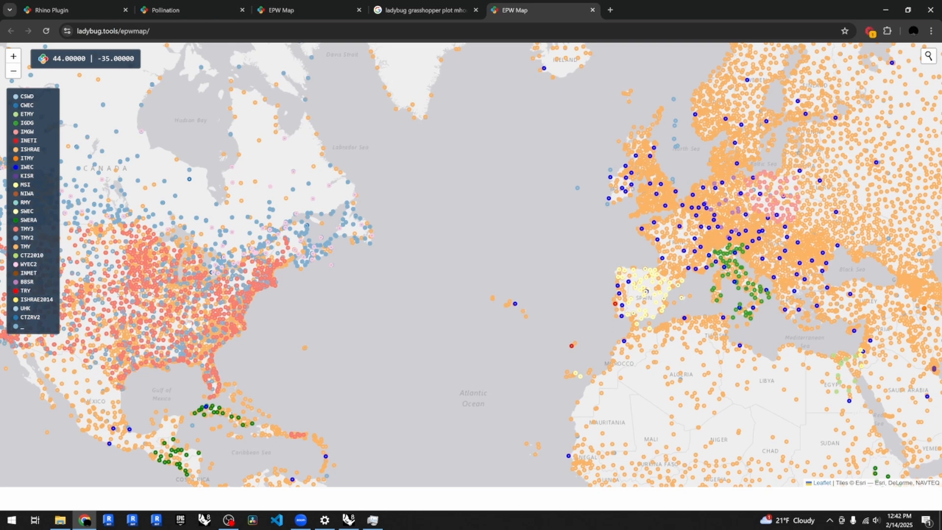
- Locate the Bozeman Yellowstone Intl AP station in Montana on the EPW map and copy its TMY3 weather file link
{"action": "scroll", "coordinate": [430, 272], "scroll_direction": "down", "scroll_amount": 2}
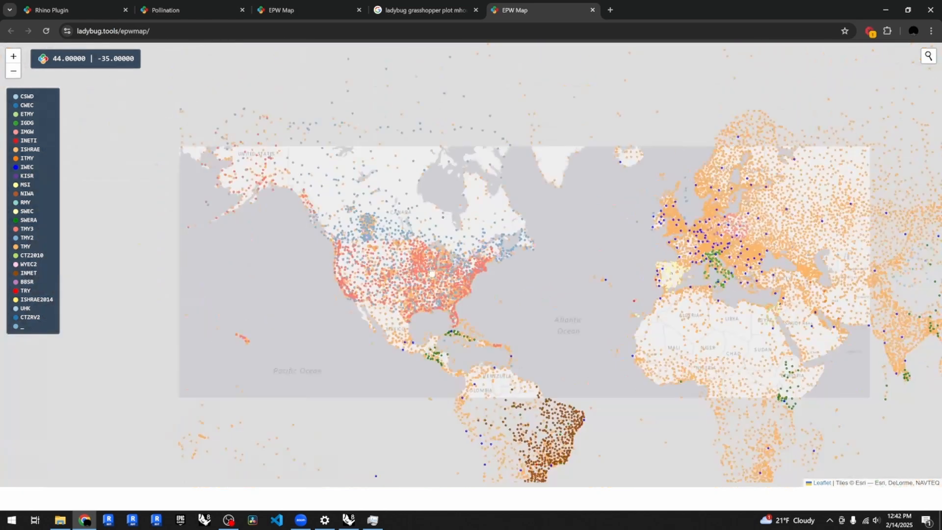
{"action": "scroll", "coordinate": [401, 291], "scroll_direction": "up", "scroll_amount": 5}
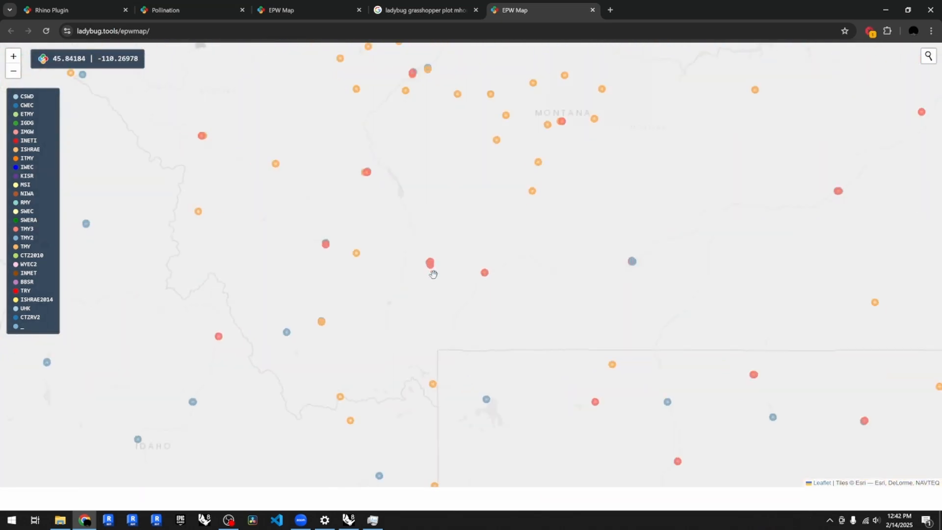
{"action": "scroll", "coordinate": [433, 274], "scroll_direction": "up", "scroll_amount": 4}
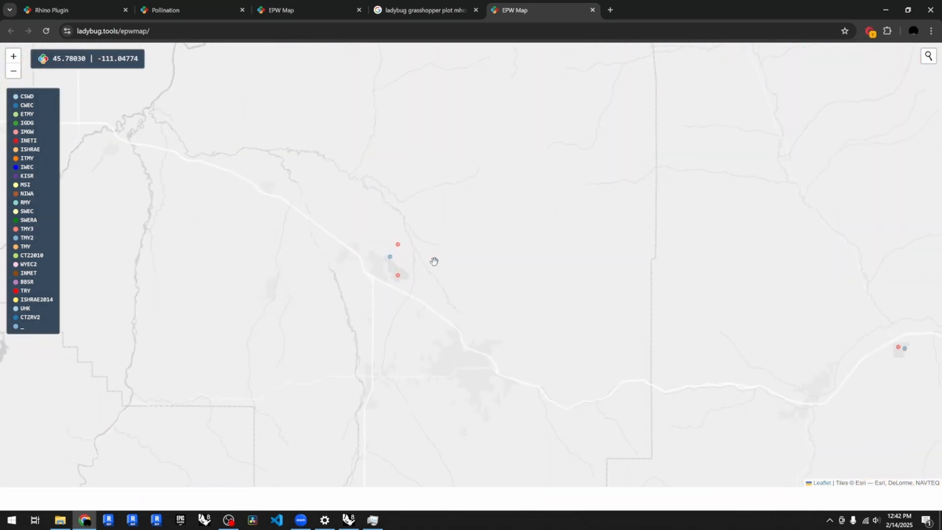
{"action": "left_click", "coordinate": [398, 276]}
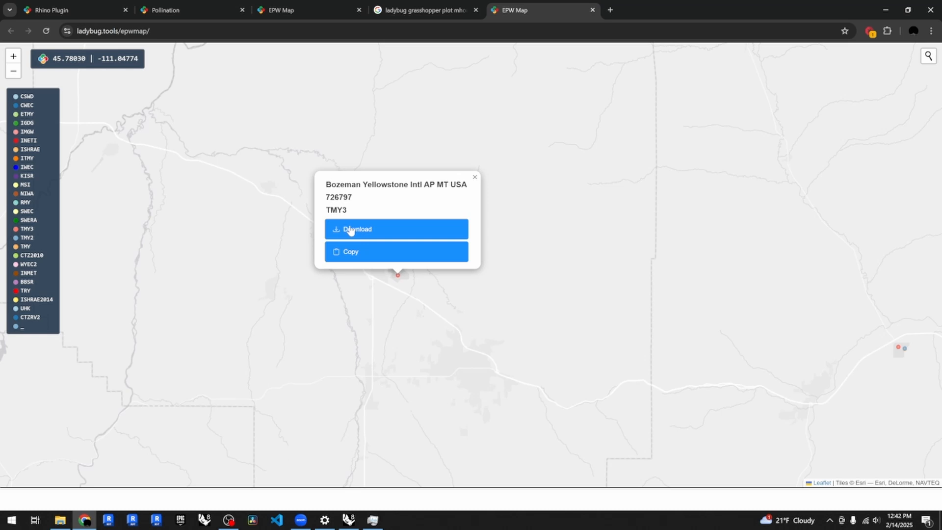
{"action": "left_click", "coordinate": [358, 253]}
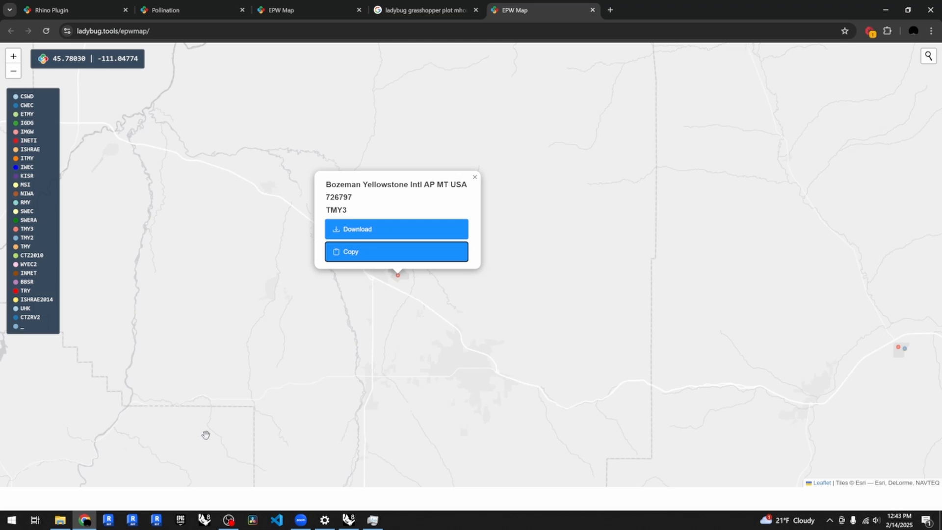
- Switch to Grasshopper and create a Panel containing the copied Bozeman Yellowstone TMY3 weather file URL
{"action": "mouse_move", "coordinate": [349, 520]}
{"action": "left_click", "coordinate": [373, 490]}
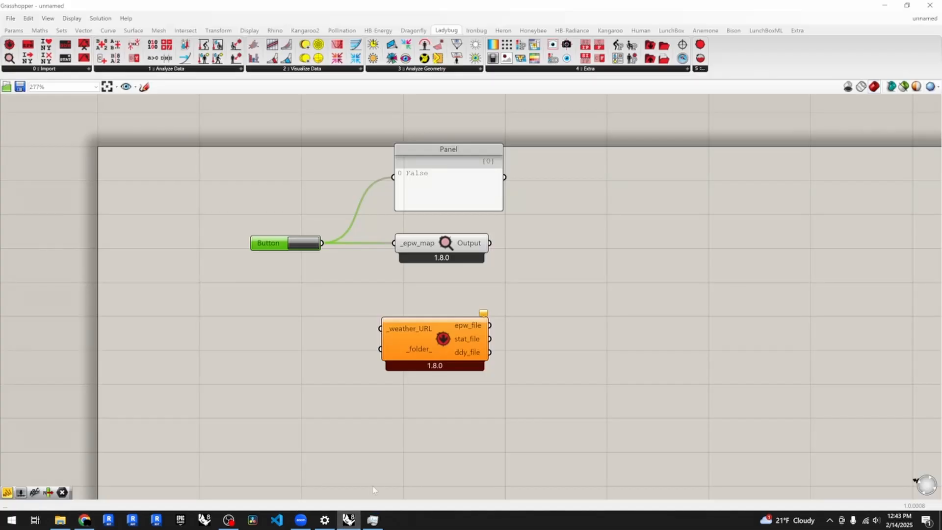
{"action": "double_click", "coordinate": [248, 361]}
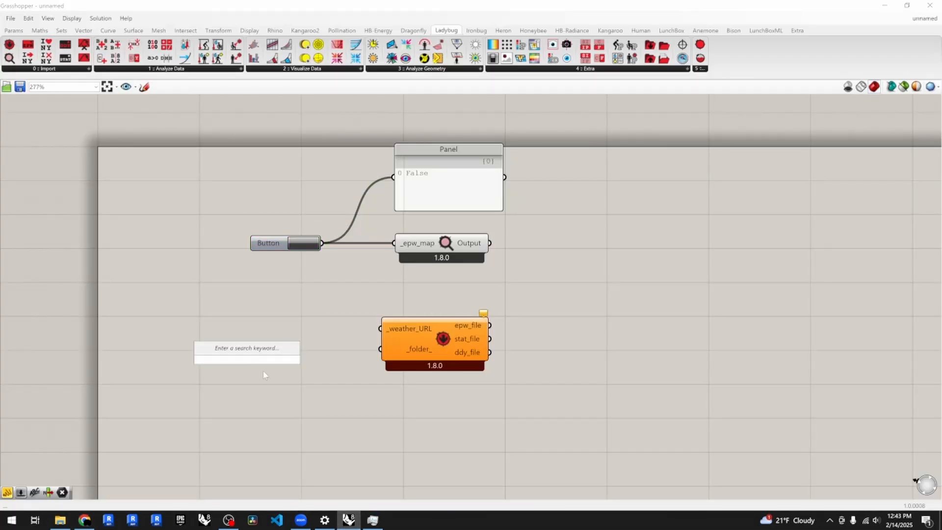
{"action": "type", "text": "//"}
{"action": "key", "text": "ctrl+v"}
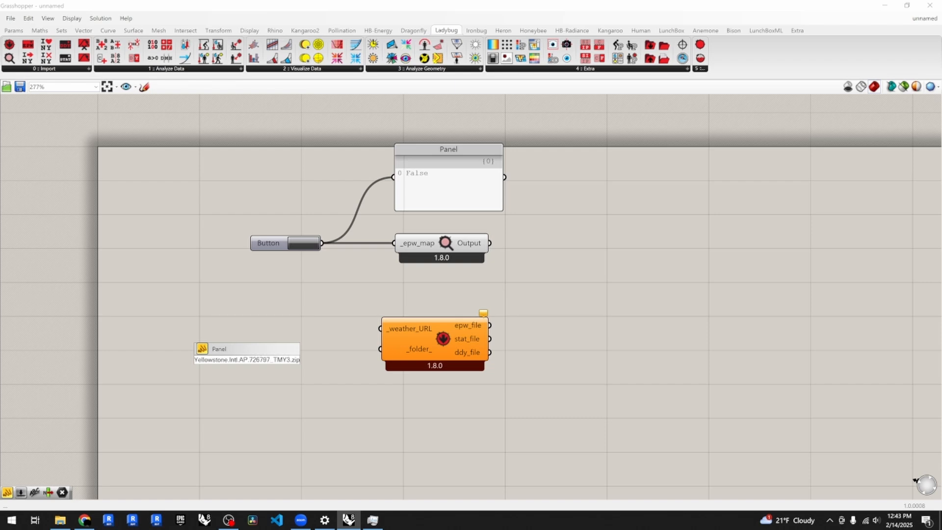
{"action": "key", "text": "Return"}
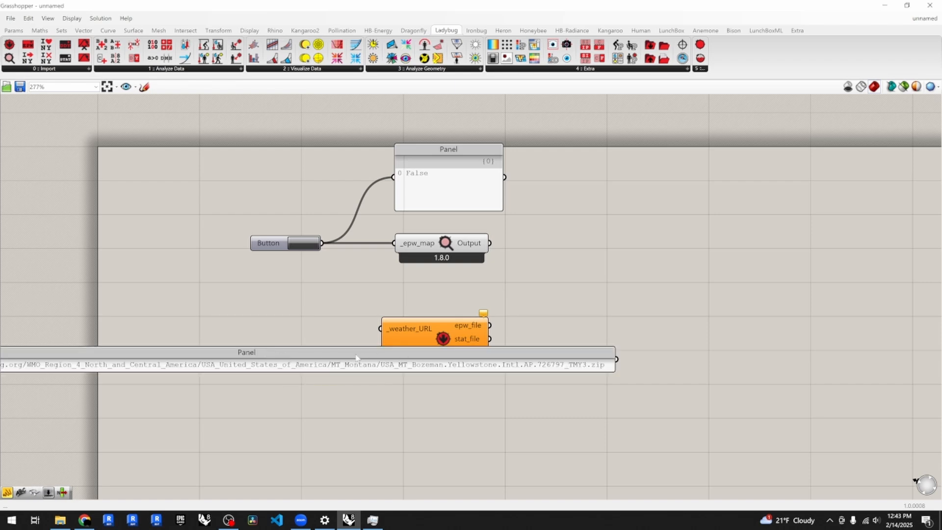
- Resize the URL panel to fit beside LB Download Weather and connect it to the _weather_URL input
{"action": "left_click_drag", "start_coordinate": [356, 357], "coordinate": [673, 343]}
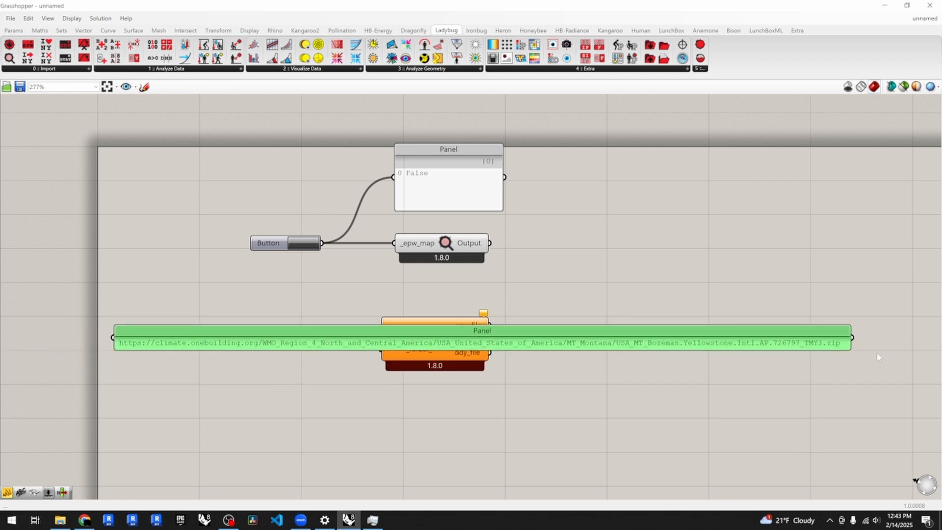
{"action": "left_click_drag", "start_coordinate": [850, 349], "coordinate": [314, 395]}
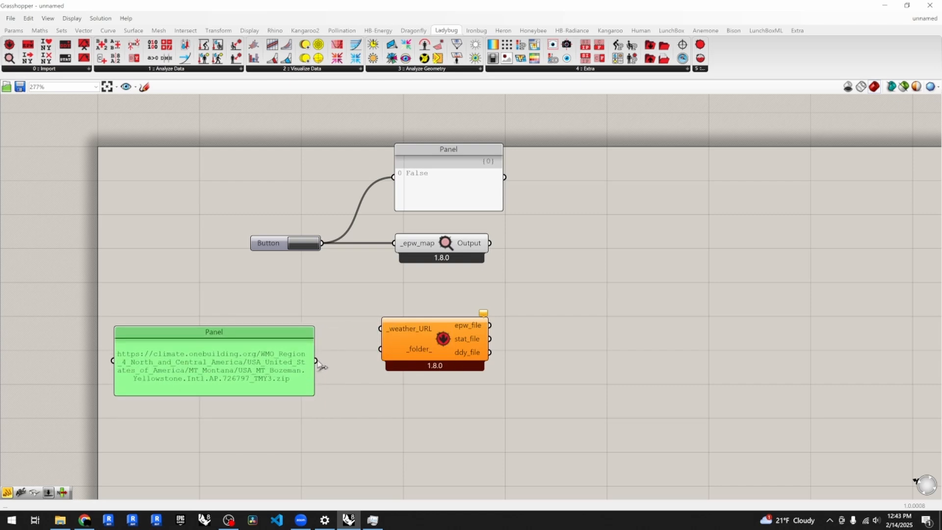
{"action": "left_click_drag", "start_coordinate": [316, 360], "coordinate": [399, 373]}
{"action": "mouse_move", "coordinate": [443, 359]}
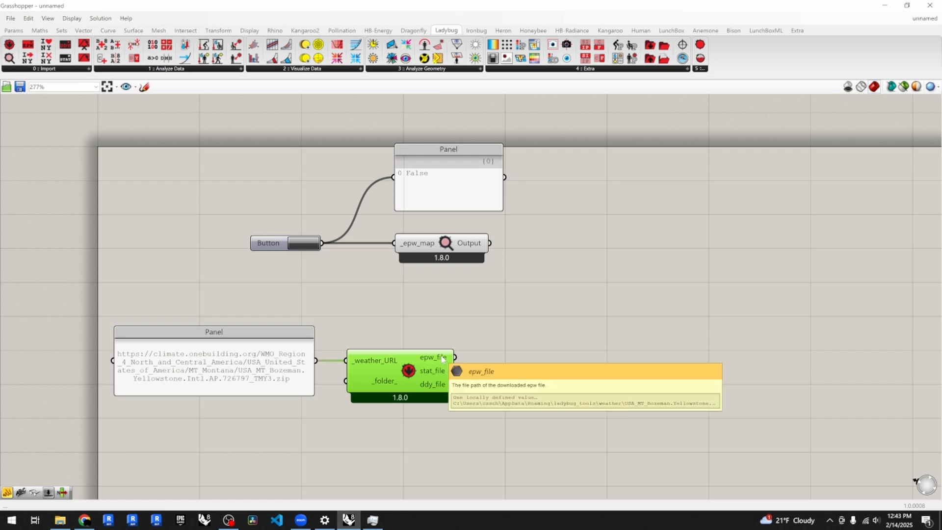
- Place an LB Import EPW component beside LB Download Weather and connect epw_file to its _epw_file input
{"action": "left_click", "coordinate": [435, 320]}
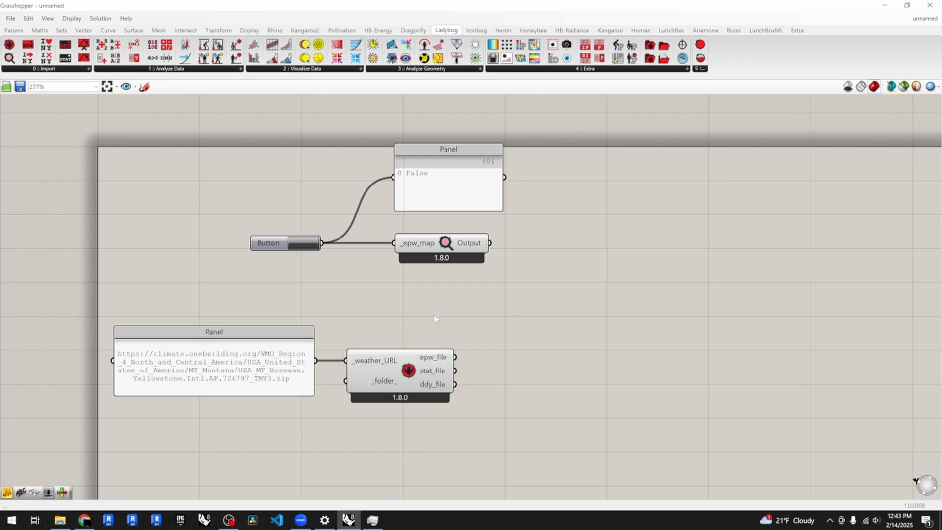
{"action": "scroll", "coordinate": [499, 335], "scroll_direction": "down", "scroll_amount": 1}
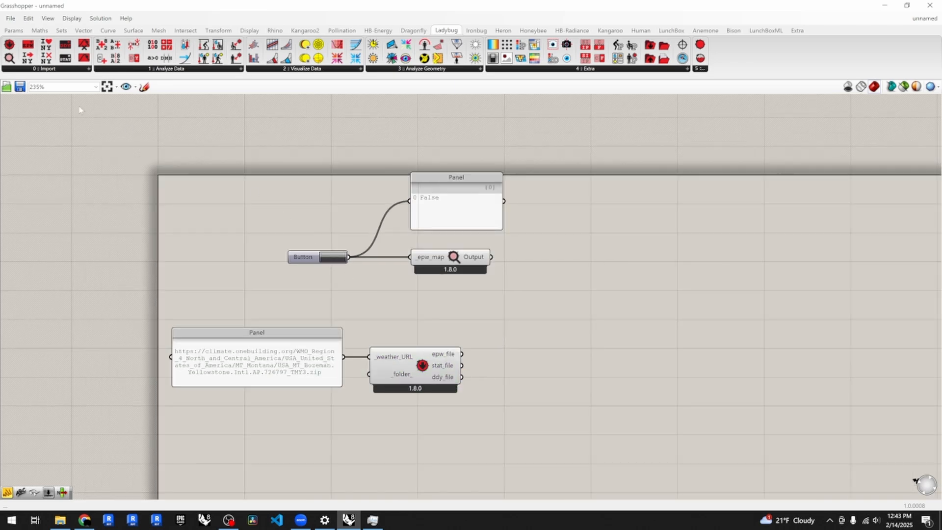
{"action": "left_click", "coordinate": [23, 69]}
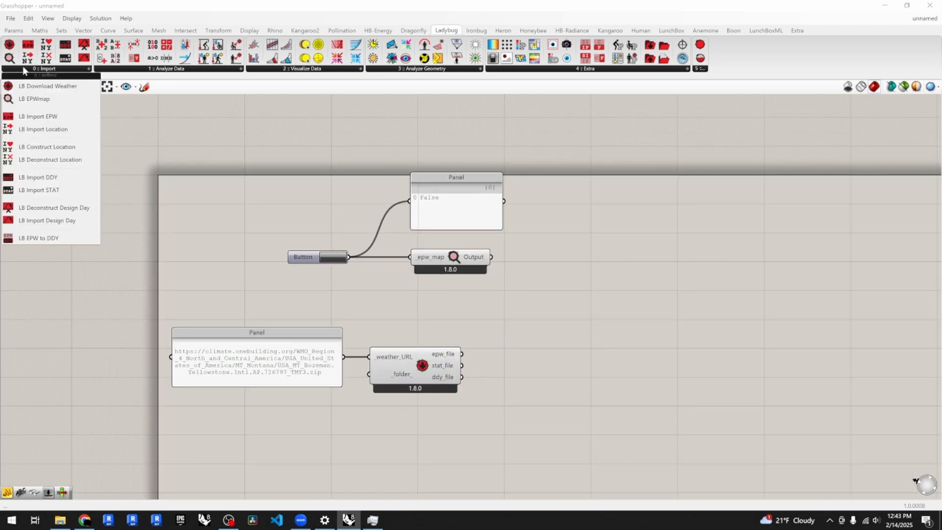
{"action": "left_click", "coordinate": [38, 119]}
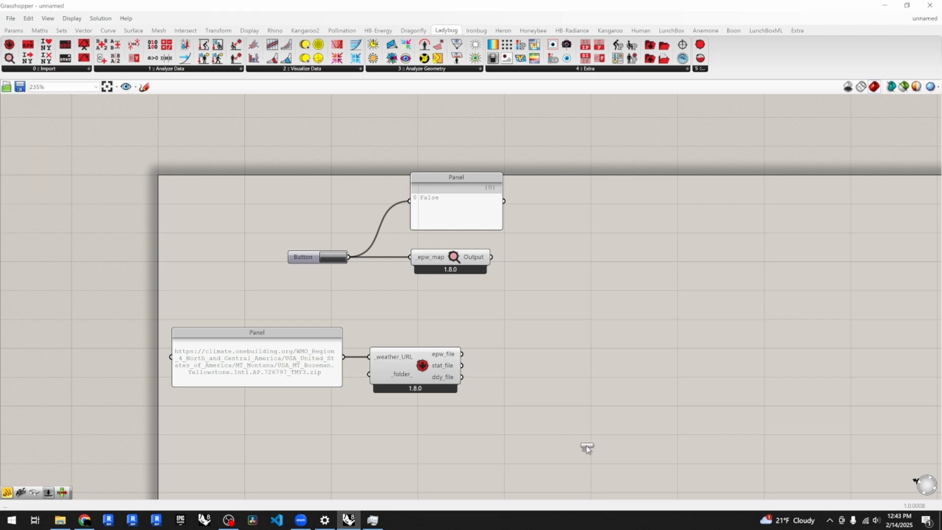
{"action": "left_click", "coordinate": [530, 367]}
{"action": "left_click_drag", "start_coordinate": [522, 380], "coordinate": [596, 371]}
{"action": "left_click_drag", "start_coordinate": [462, 353], "coordinate": [537, 360]}
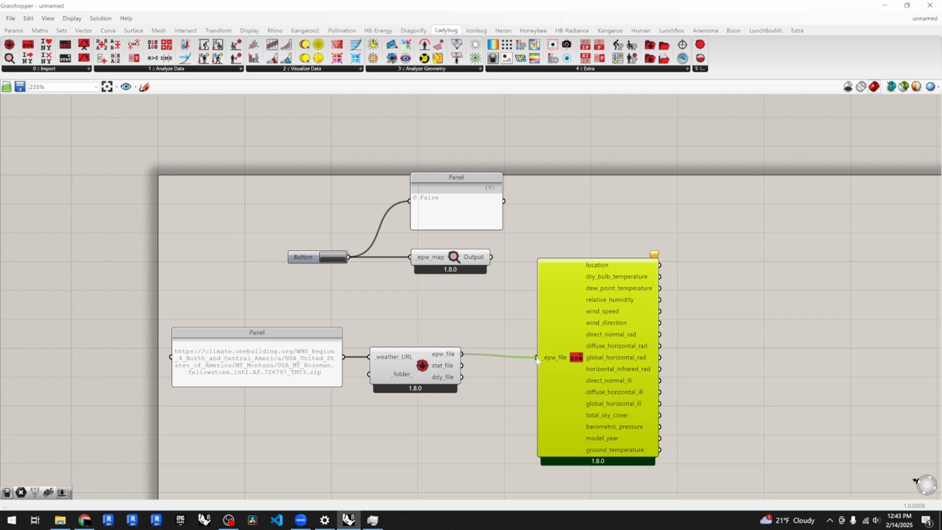
{"action": "left_click_drag", "start_coordinate": [571, 399], "coordinate": [570, 396]}
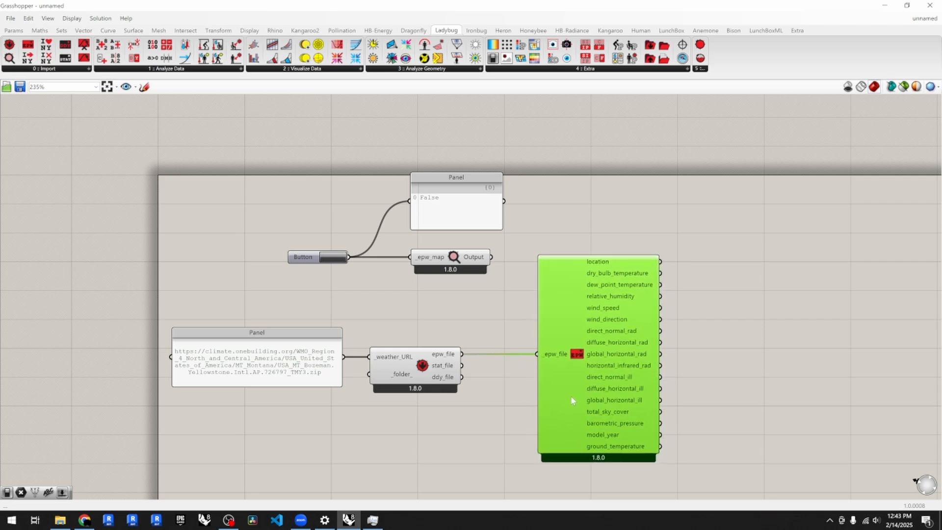
- Tidy the canvas by shifting LB Download Weather, the EPW map group and LB Import EPW into a compact arrangement
{"action": "left_click_drag", "start_coordinate": [420, 375], "coordinate": [437, 375]}
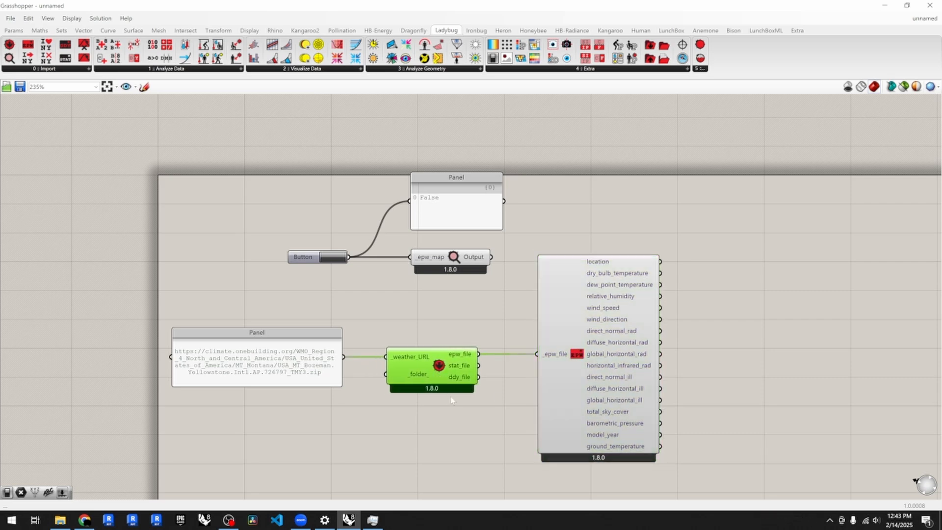
{"action": "left_click_drag", "start_coordinate": [496, 282], "coordinate": [279, 194]}
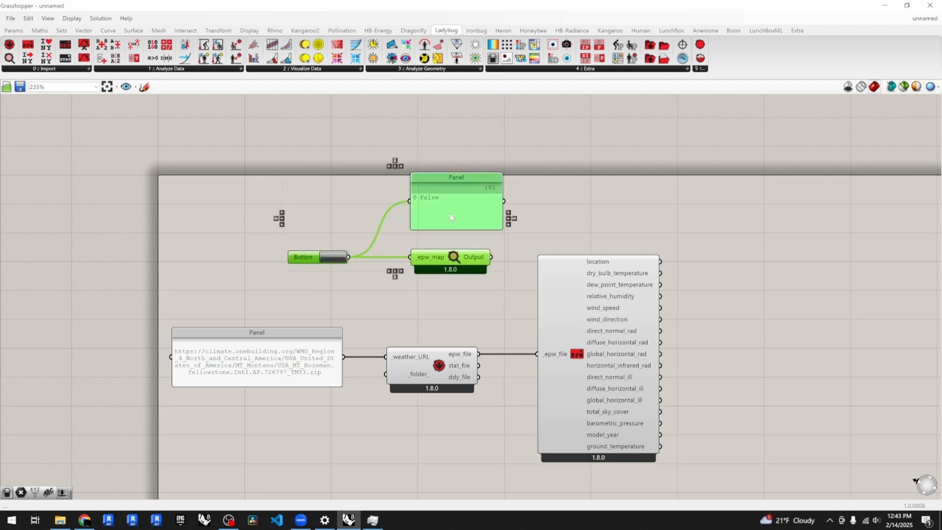
{"action": "left_click_drag", "start_coordinate": [449, 216], "coordinate": [344, 234]}
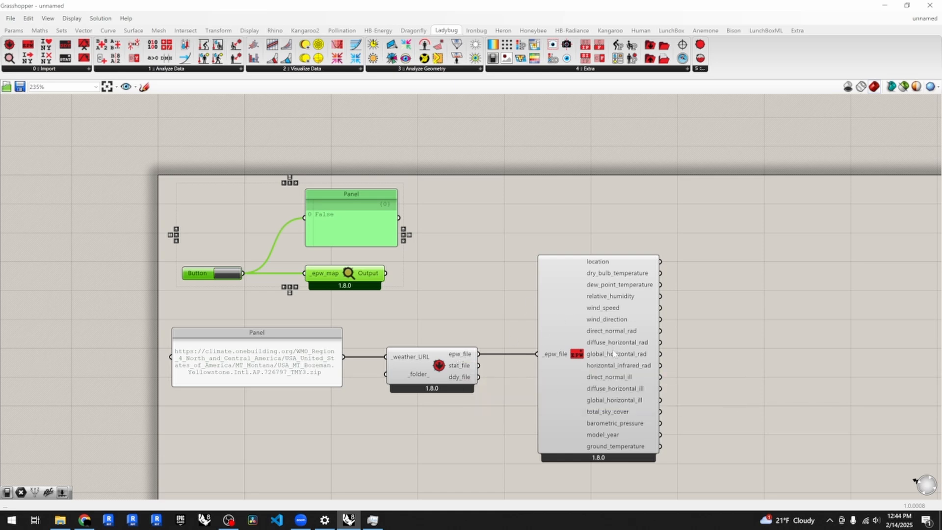
{"action": "left_click_drag", "start_coordinate": [573, 372], "coordinate": [557, 383]}
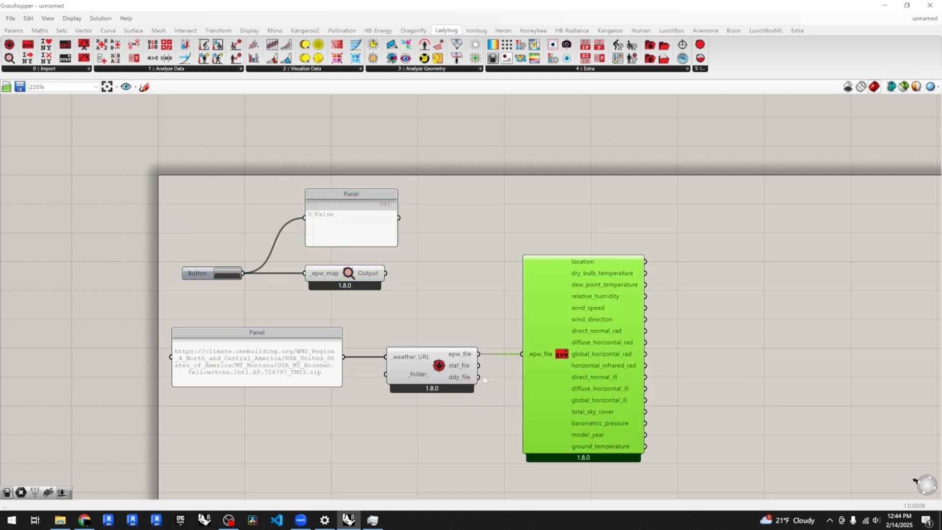
- Examine the weather data outputs of LB Import EPW and the available Ladybug data analysis components
{"action": "scroll", "coordinate": [417, 305], "scroll_direction": "down", "scroll_amount": 3}
{"action": "scroll", "coordinate": [610, 341], "scroll_direction": "up", "scroll_amount": 5}
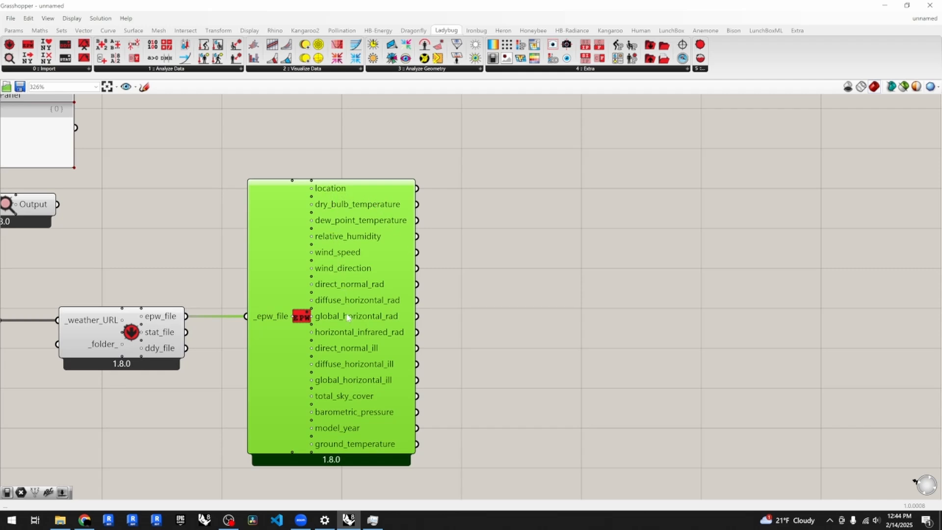
{"action": "scroll", "coordinate": [374, 357], "scroll_direction": "down", "scroll_amount": 2}
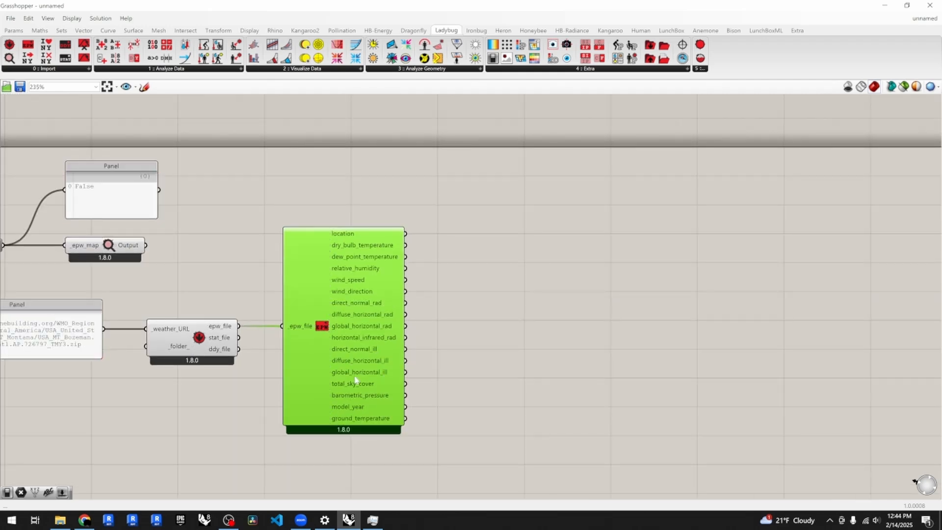
{"action": "mouse_move", "coordinate": [363, 265]}
{"action": "left_click", "coordinate": [423, 165]}
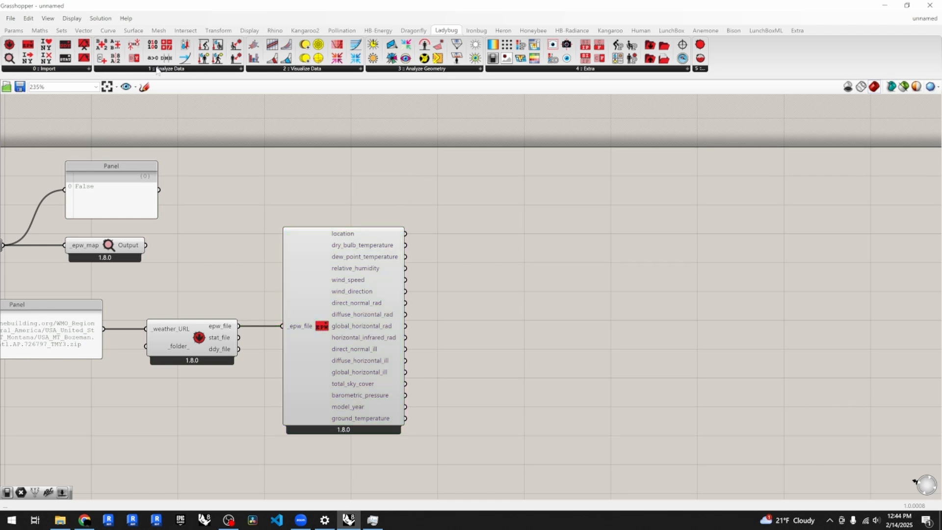
{"action": "left_click", "coordinate": [176, 70]}
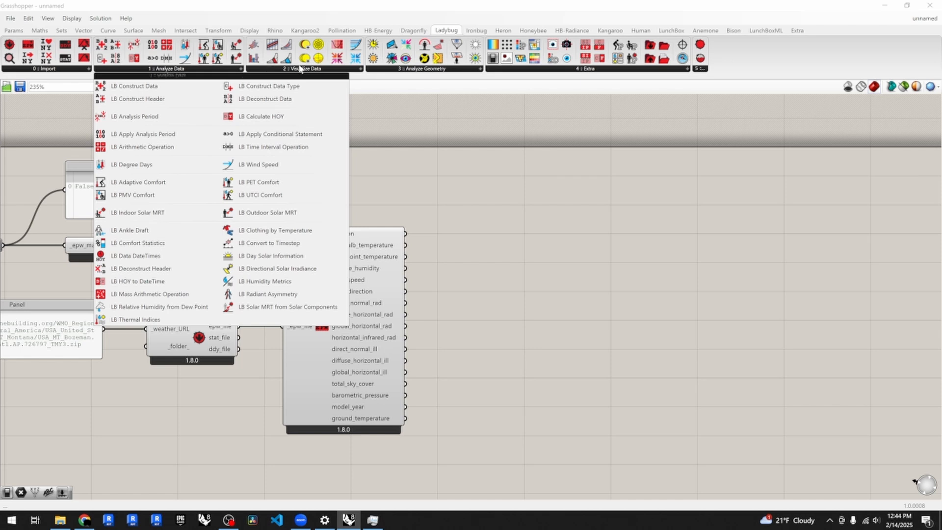
- Add an LB Hourly Plot to the right of LB Import EPW and connect dry_bulb_temperature to its _data input
{"action": "left_click", "coordinate": [316, 71]}
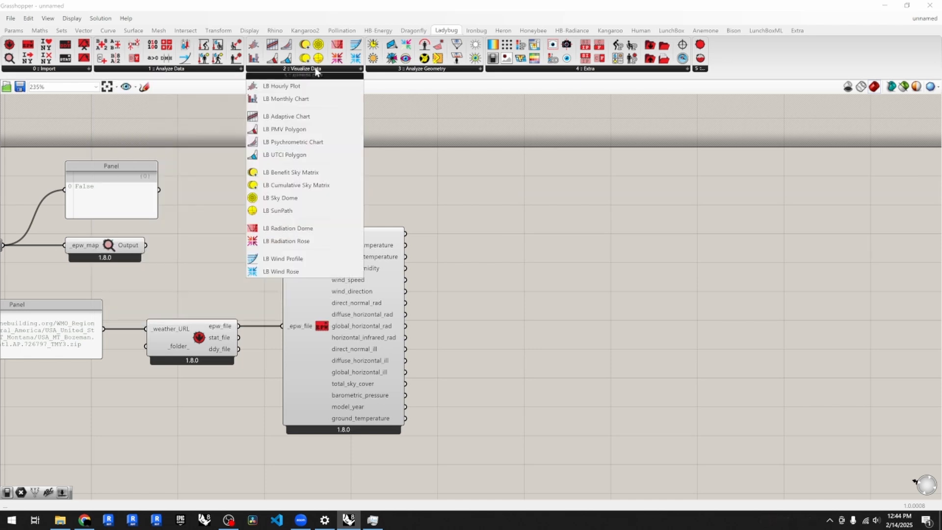
{"action": "left_click", "coordinate": [282, 87]}
{"action": "left_click", "coordinate": [537, 243]}
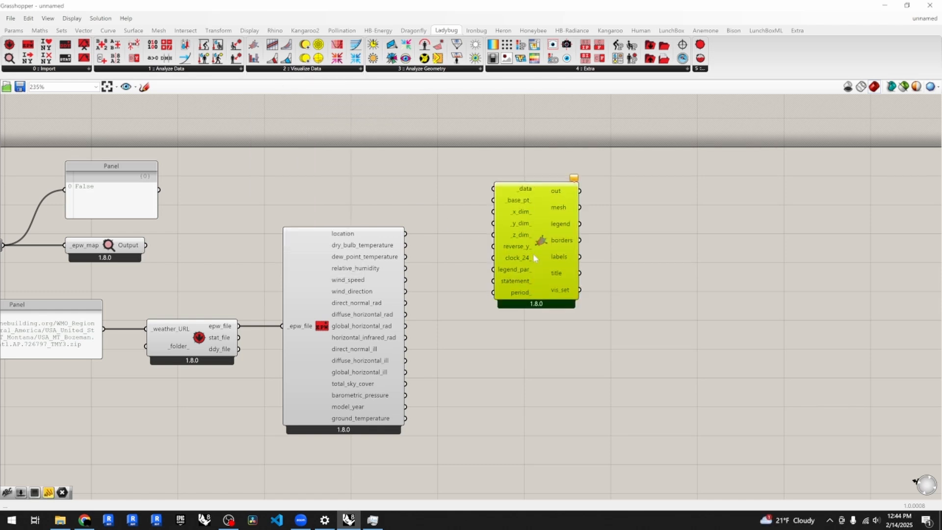
{"action": "left_click_drag", "start_coordinate": [534, 258], "coordinate": [550, 308]}
{"action": "left_click", "coordinate": [440, 281]}
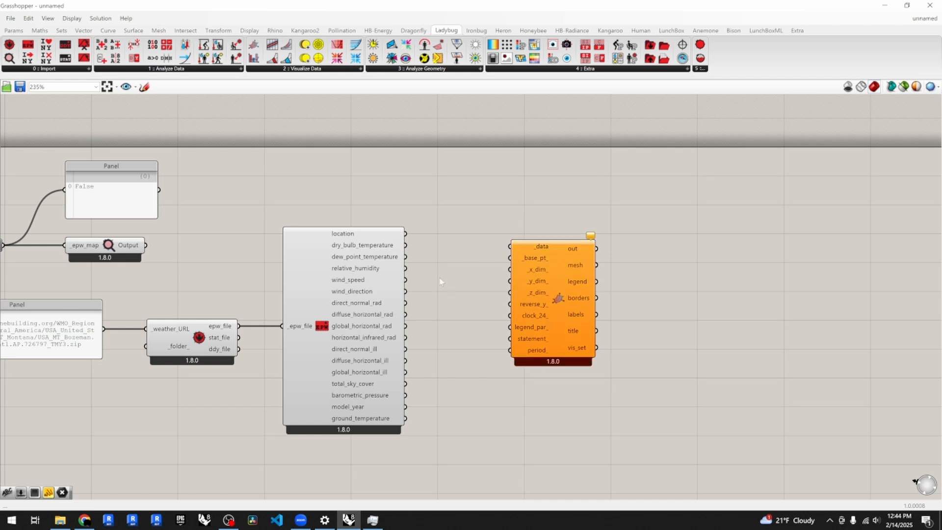
{"action": "left_click_drag", "start_coordinate": [571, 290], "coordinate": [567, 317]}
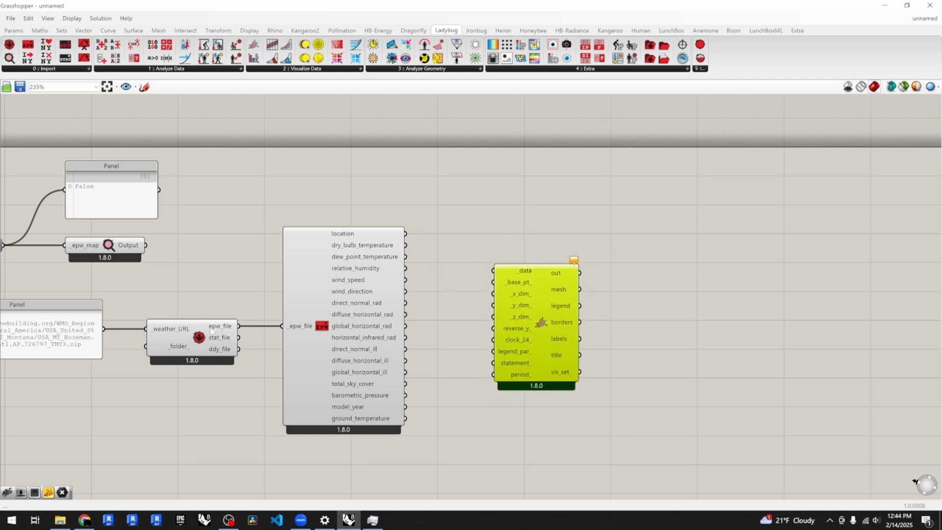
{"action": "left_click_drag", "start_coordinate": [405, 245], "coordinate": [497, 271]}
{"action": "left_click_drag", "start_coordinate": [533, 311], "coordinate": [628, 287]}
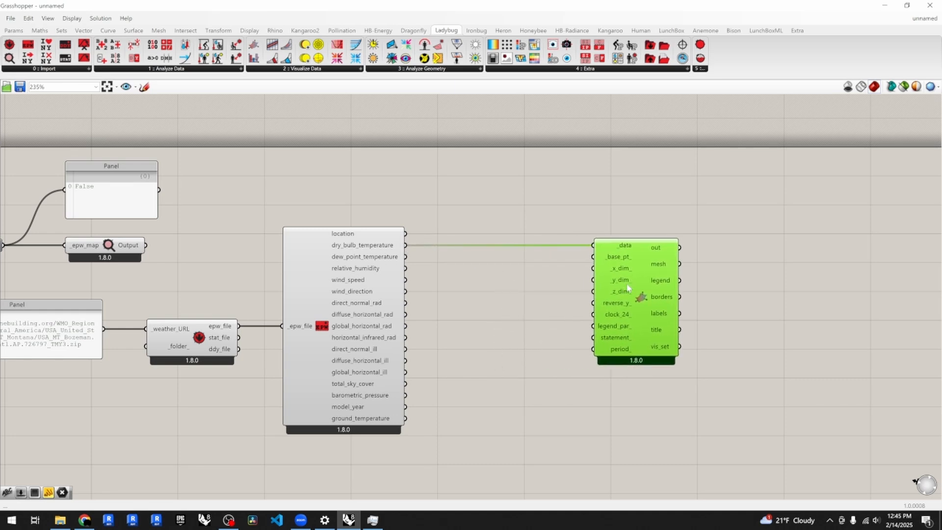
- Restore the Grasshopper window beside Rhino and maximize the Top viewport to frame the whole dry bulb temperature plot
{"action": "left_click", "coordinate": [907, 6]}
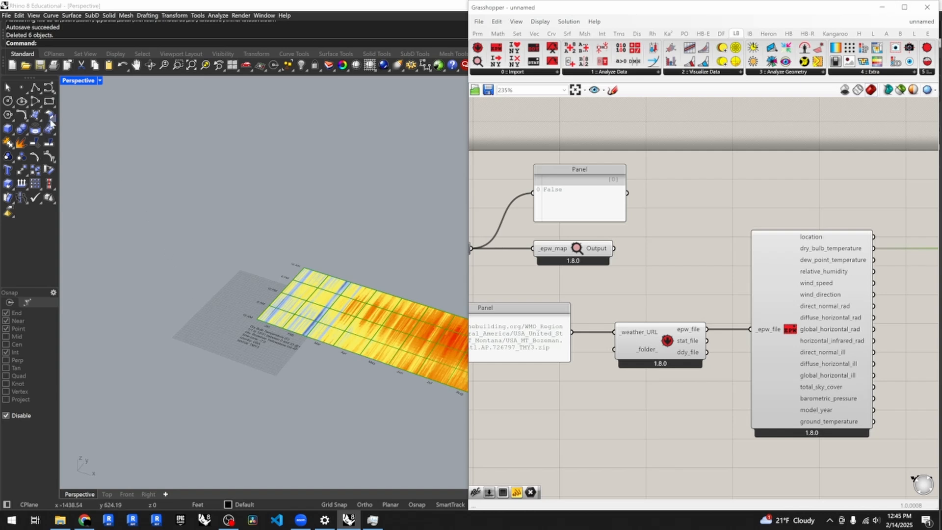
{"action": "double_click", "coordinate": [78, 81]}
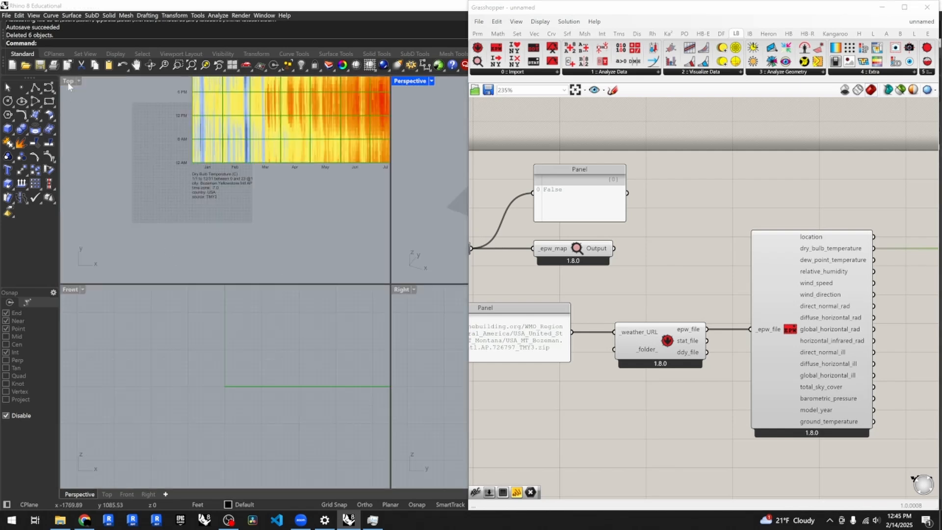
{"action": "double_click", "coordinate": [68, 81]}
{"action": "scroll", "coordinate": [104, 254], "scroll_direction": "down", "scroll_amount": 5}
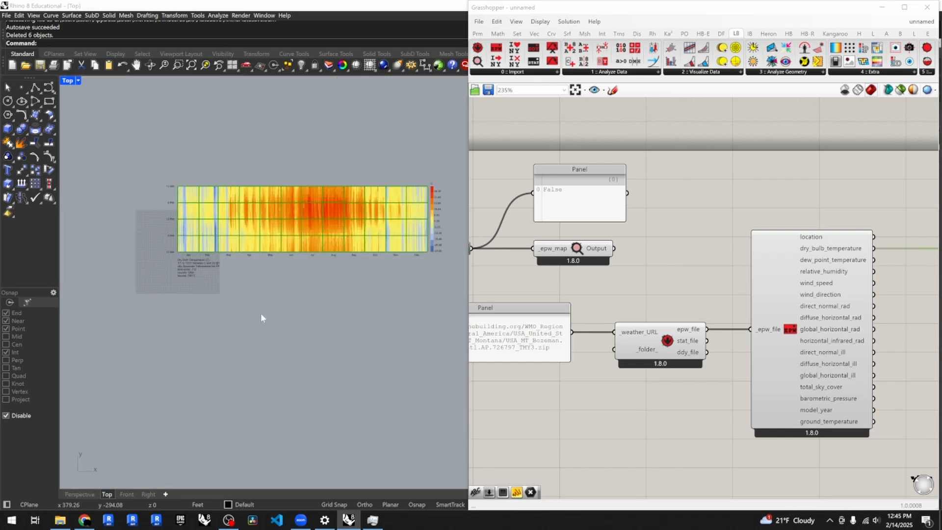
{"action": "left_click", "coordinate": [677, 263]}
{"action": "scroll", "coordinate": [270, 235], "scroll_direction": "up", "scroll_amount": 2}
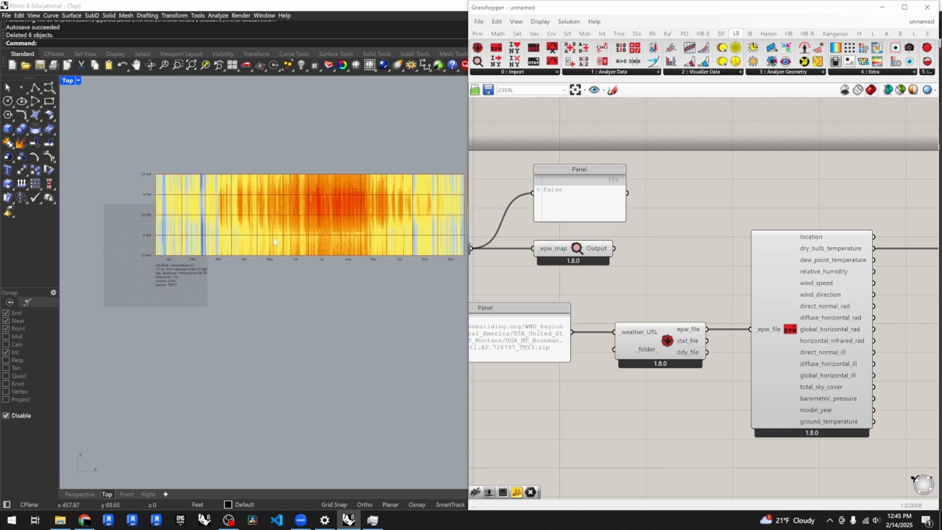
{"action": "scroll", "coordinate": [176, 237], "scroll_direction": "down", "scroll_amount": 4}
{"action": "scroll", "coordinate": [270, 243], "scroll_direction": "up", "scroll_amount": 1}
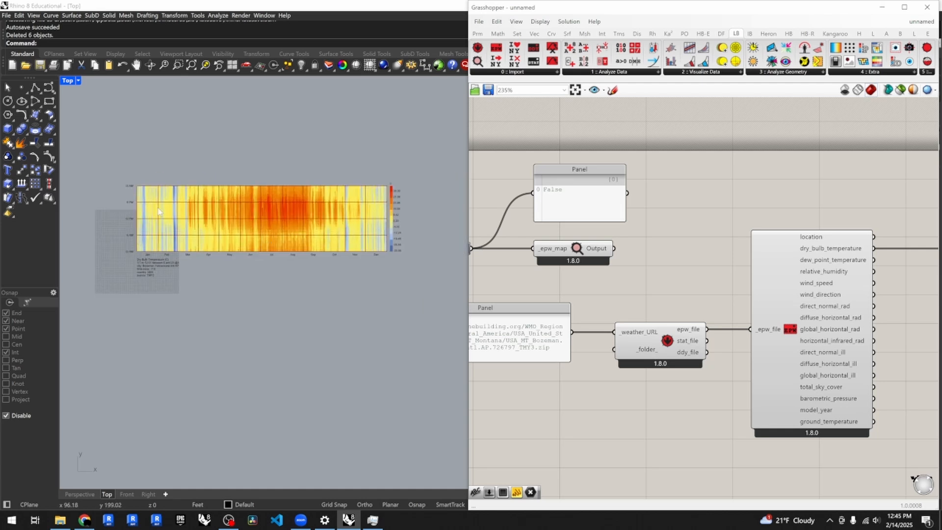
{"action": "scroll", "coordinate": [154, 195], "scroll_direction": "up", "scroll_amount": 1}
{"action": "scroll", "coordinate": [123, 201], "scroll_direction": "down", "scroll_amount": 1}
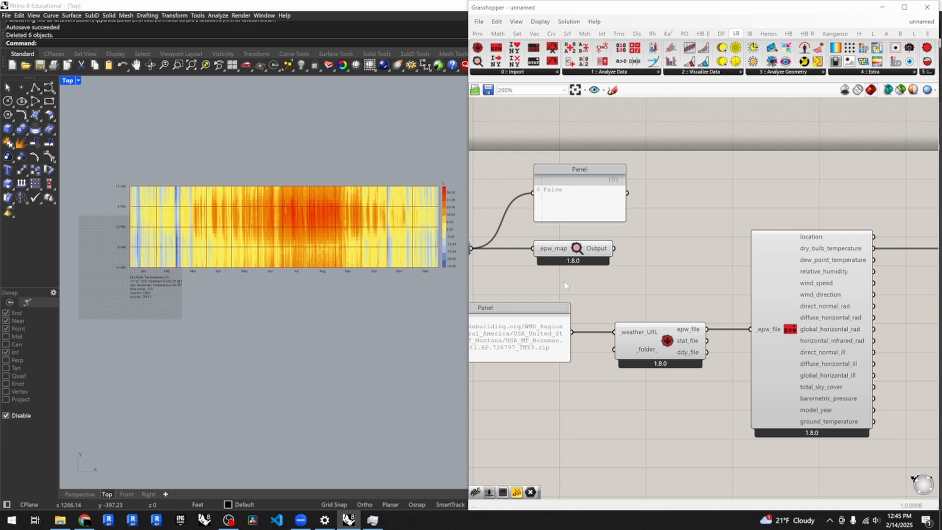
- Check the legend_par_ input of LB Hourly Plot and move the component farther from LB Import EPW
{"action": "scroll", "coordinate": [564, 281], "scroll_direction": "down", "scroll_amount": 4}
{"action": "scroll", "coordinate": [751, 314], "scroll_direction": "up", "scroll_amount": 5}
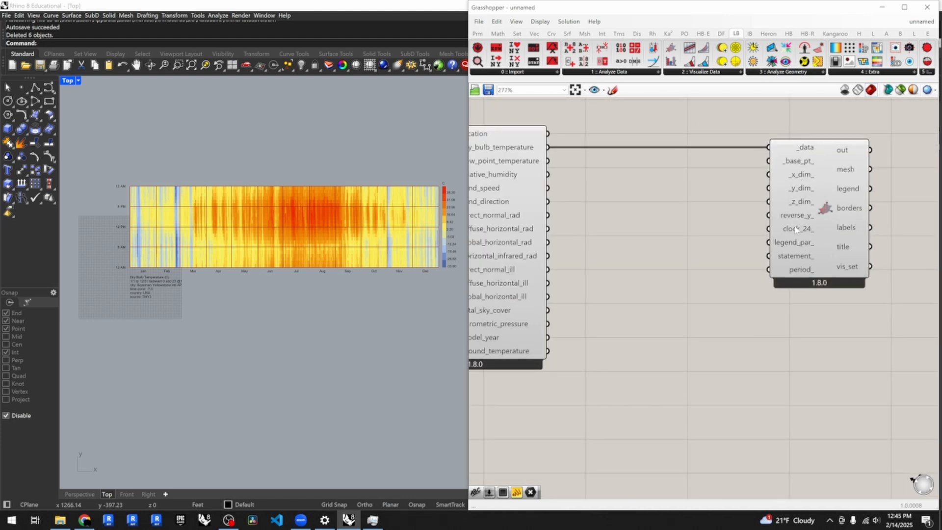
{"action": "mouse_move", "coordinate": [796, 243]}
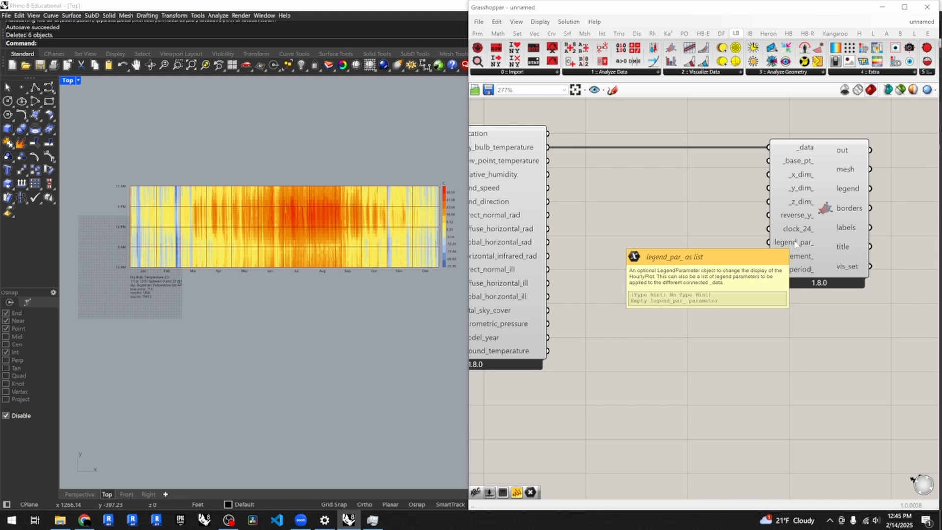
{"action": "scroll", "coordinate": [639, 175], "scroll_direction": "down", "scroll_amount": 4}
{"action": "scroll", "coordinate": [718, 262], "scroll_direction": "up", "scroll_amount": 2}
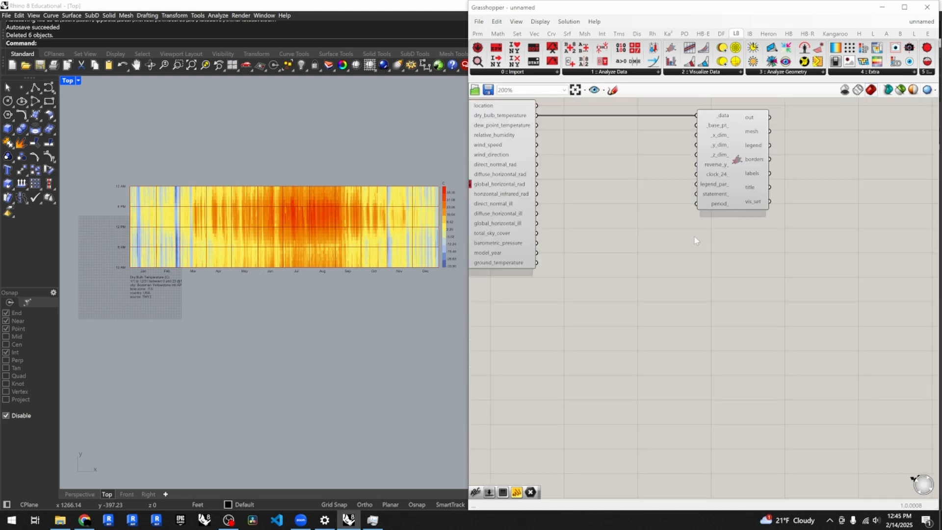
{"action": "left_click_drag", "start_coordinate": [757, 180], "coordinate": [841, 185]}
{"action": "left_click", "coordinate": [709, 220]}
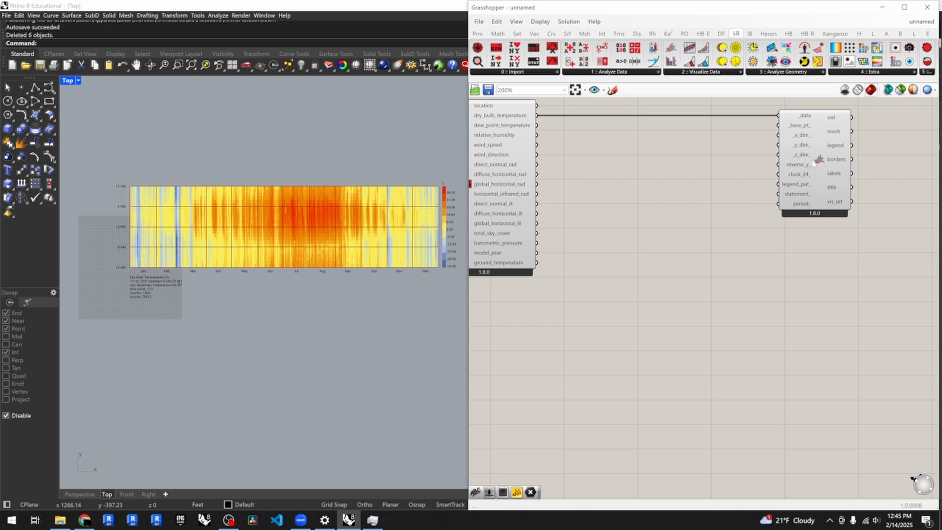
- Add an LB Legend Parameters component below LB Hourly Plot and connect leg_par to the plot's legend_par_ input
{"action": "double_click", "coordinate": [728, 258]}
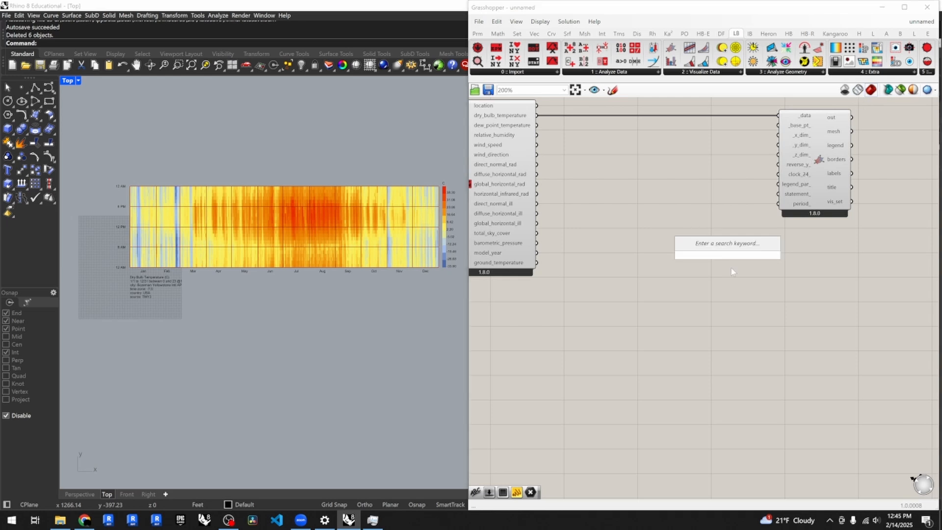
{"action": "type", "text": "LB"}
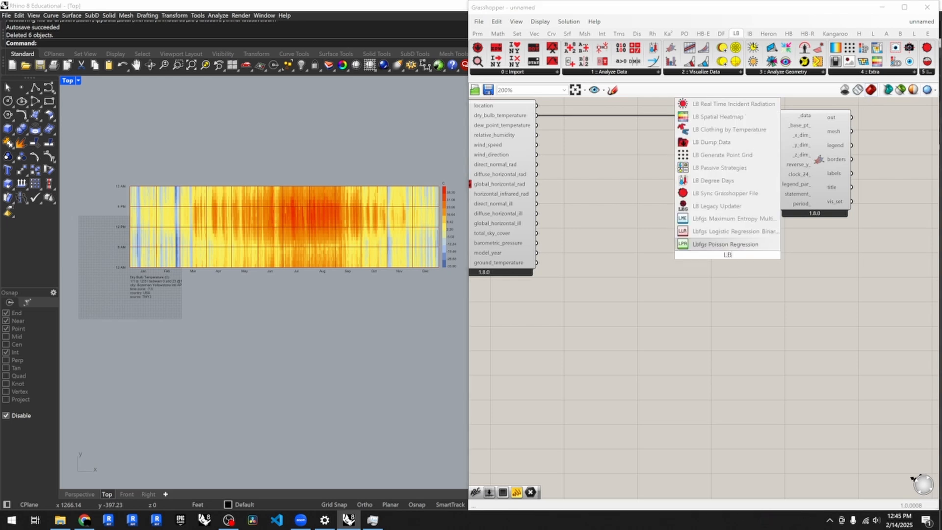
{"action": "type", "text": " leg"}
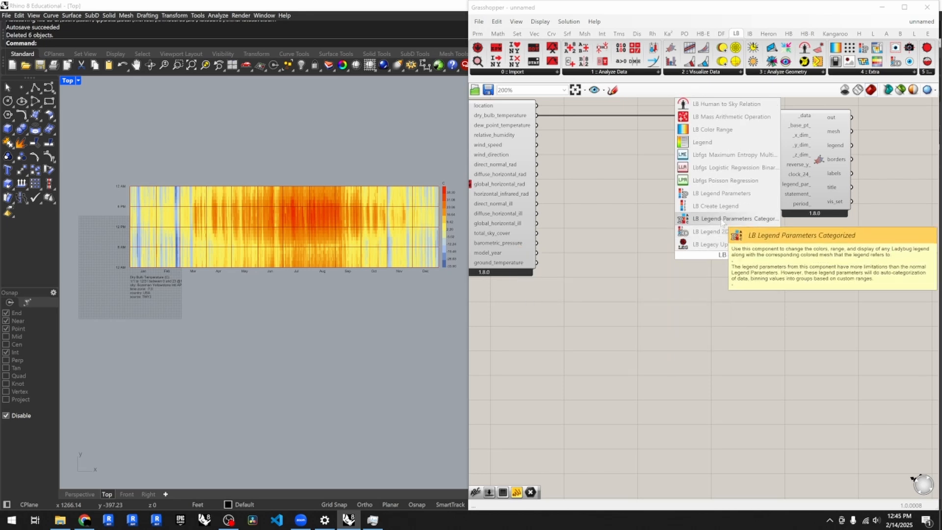
{"action": "left_click", "coordinate": [721, 194]}
{"action": "left_click_drag", "start_coordinate": [727, 268], "coordinate": [734, 366]}
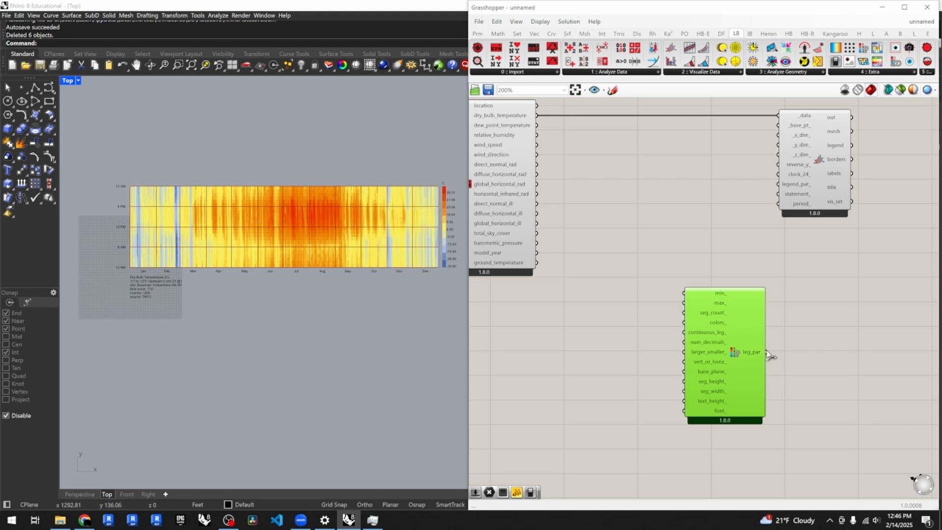
{"action": "left_click_drag", "start_coordinate": [767, 352], "coordinate": [782, 185]}
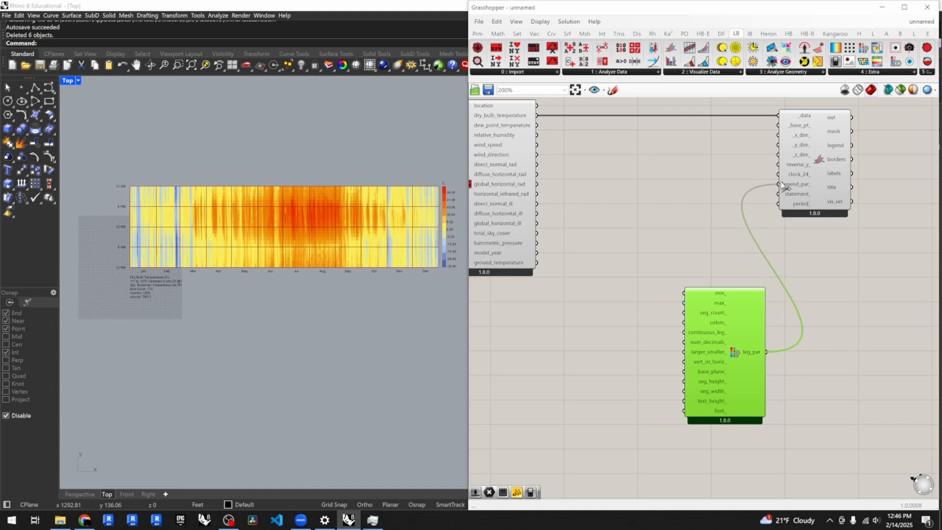
{"action": "left_click", "coordinate": [638, 348]}
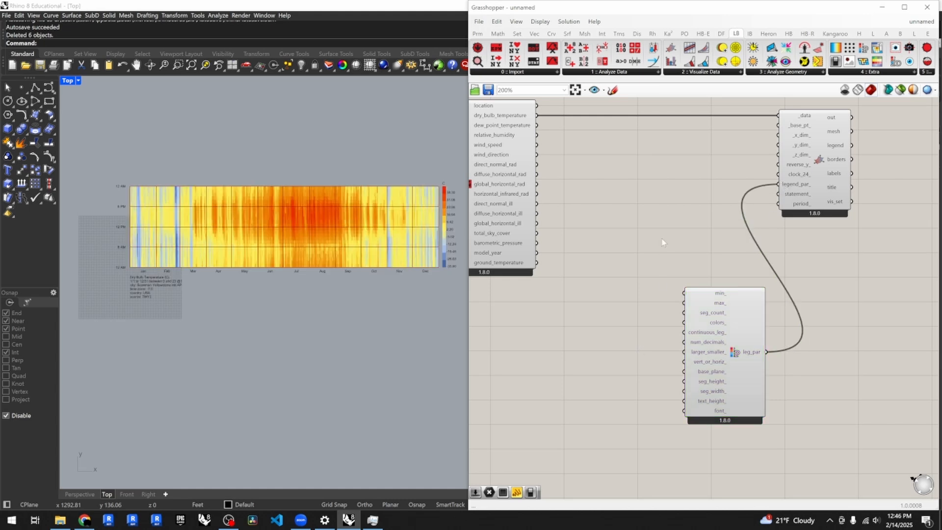
- Add an LB Color Range component to the canvas beside LB Legend Parameters
{"action": "left_click", "coordinate": [858, 73]}
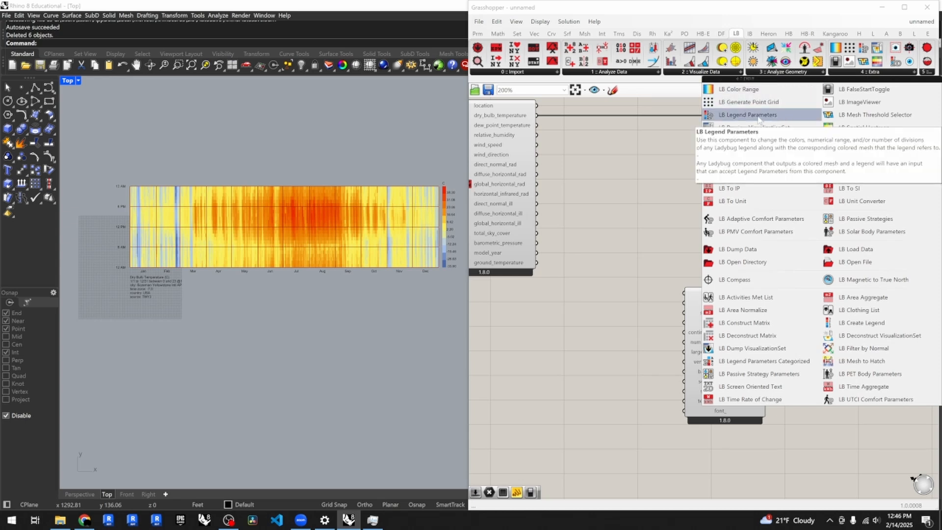
{"action": "left_click", "coordinate": [733, 91]}
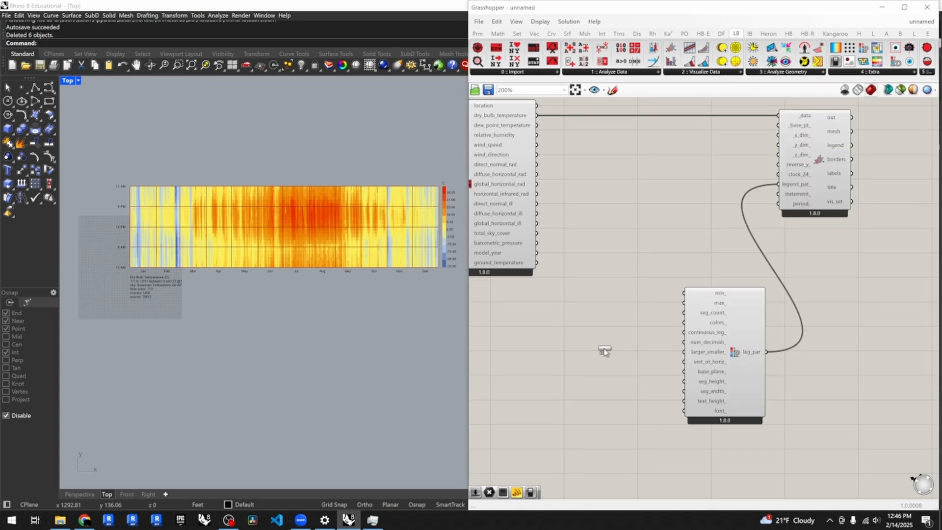
{"action": "left_click", "coordinate": [599, 325]}
{"action": "left_click_drag", "start_coordinate": [599, 324], "coordinate": [632, 361]}
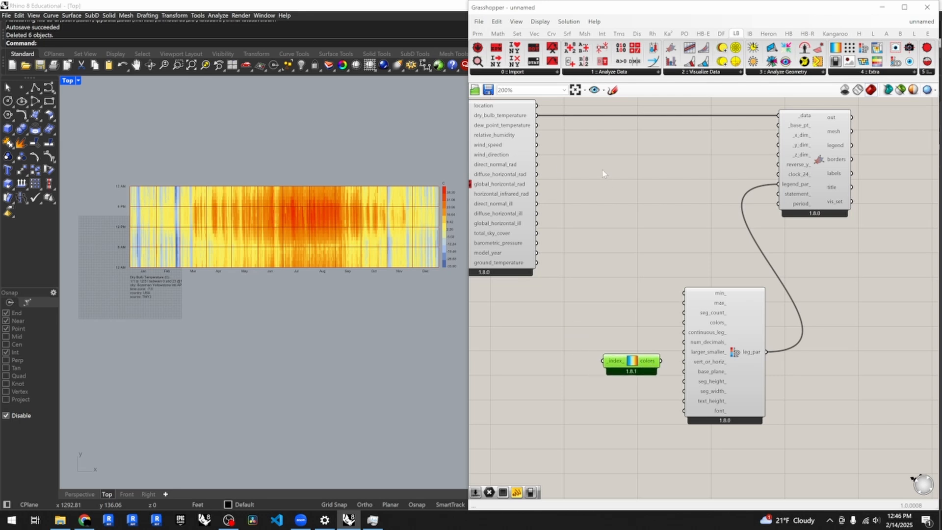
{"action": "left_click", "coordinate": [873, 72]}
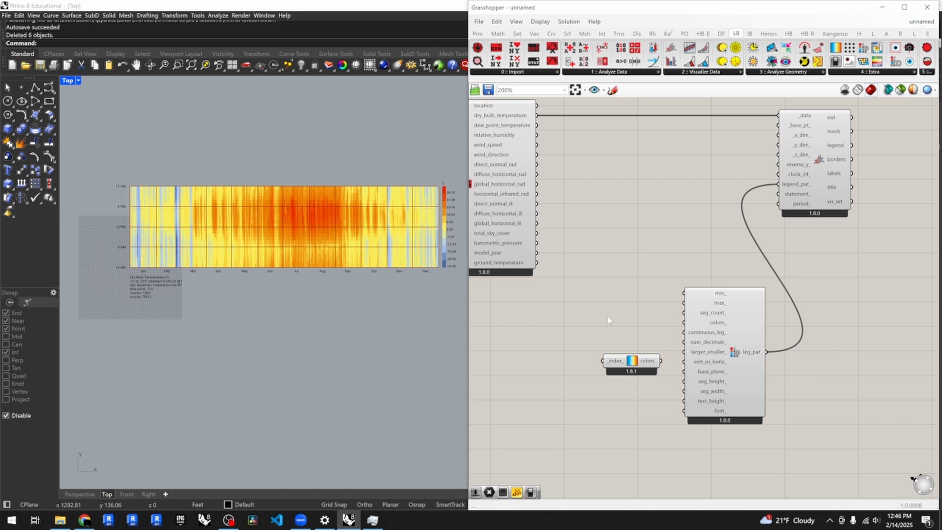
- Connect LB Color Range's colors output to the colors_ input of LB Legend Parameters, align the components, and check the _index_ gradient options
{"action": "left_click_drag", "start_coordinate": [661, 361], "coordinate": [675, 326]}
{"action": "left_click_drag", "start_coordinate": [618, 365], "coordinate": [624, 326]}
{"action": "mouse_move", "coordinate": [624, 327]}
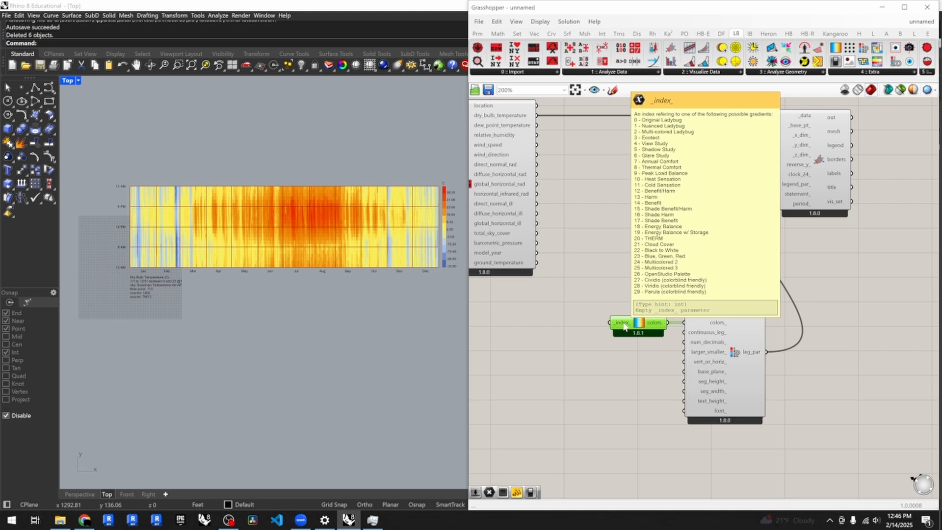
{"action": "scroll", "coordinate": [624, 326], "scroll_direction": "down", "scroll_amount": 2}
{"action": "mouse_move", "coordinate": [643, 302]}
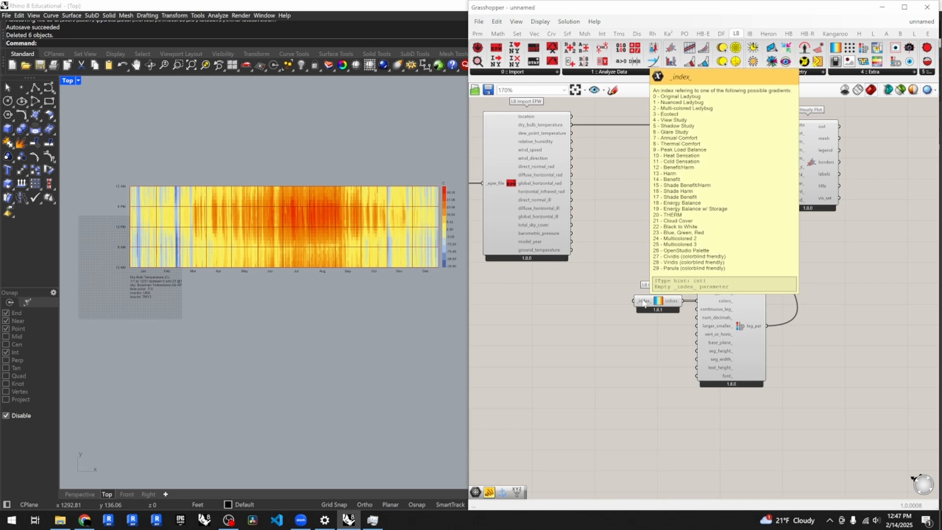
- Create a number slider ranging from 0 to 29 and connect it to LB Color Range's _index_ input
{"action": "double_click", "coordinate": [599, 297]}
{"action": "type", "text": "0"}
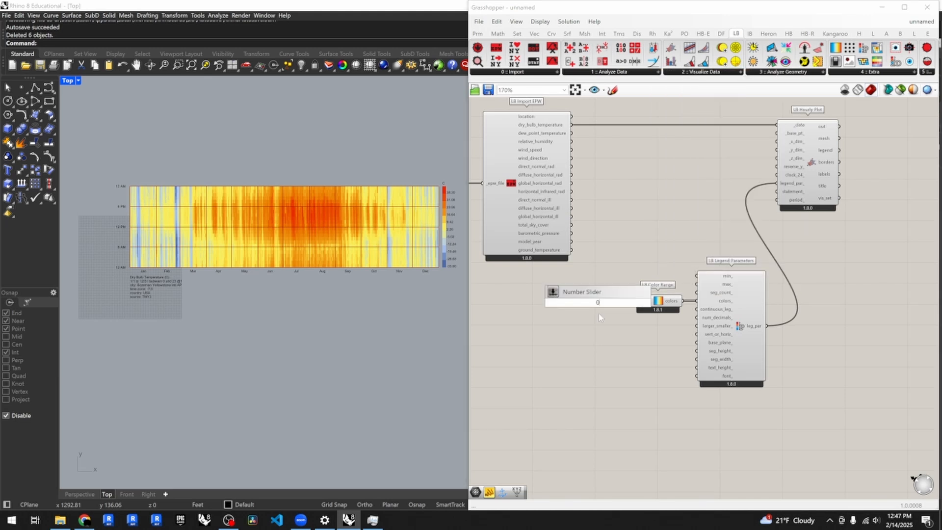
{"action": "key", "text": "BackSpace"}
{"action": "type", "text": "1<"}
{"action": "key", "text": "BackSpace"}
{"action": "key", "text": "BackSpace"}
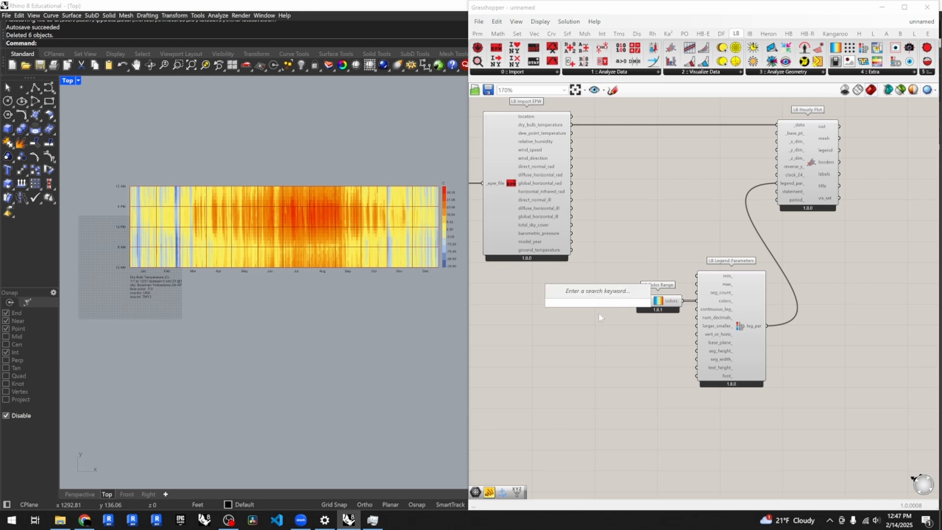
{"action": "type", "text": "0<"}
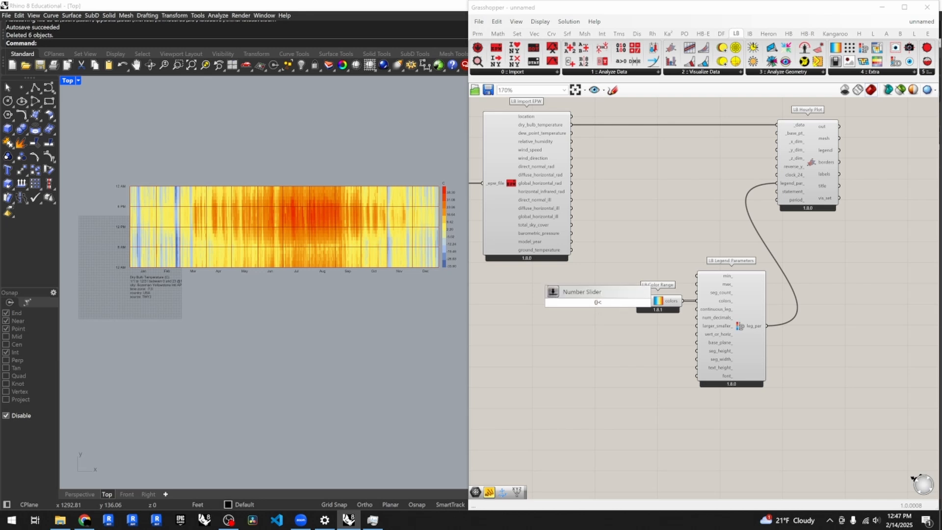
{"action": "type", "text": "29"}
{"action": "key", "text": "Return"}
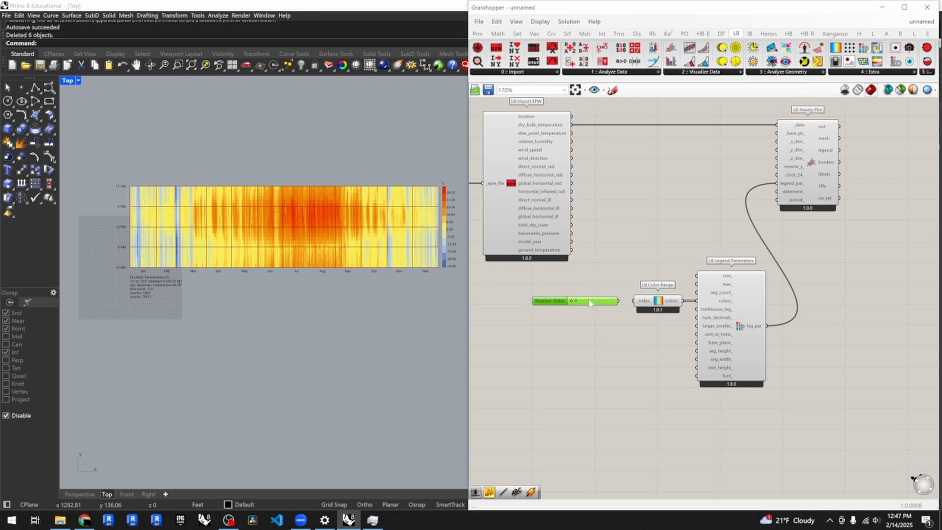
{"action": "left_click_drag", "start_coordinate": [618, 300], "coordinate": [633, 300]}
{"action": "scroll", "coordinate": [304, 268], "scroll_direction": "down", "scroll_amount": 4}
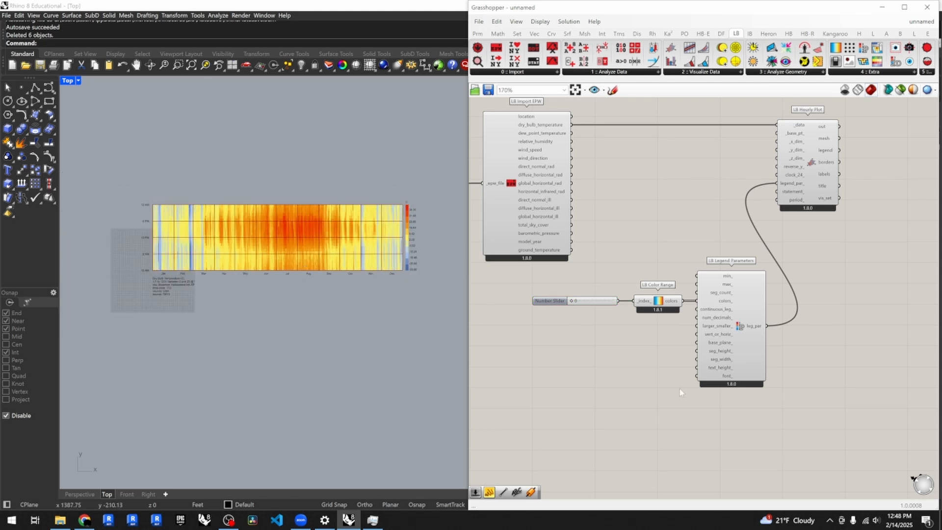
- Move the number slider, LB Color Range and LB Legend Parameters together above LB Import EPW and LB Hourly Plot
{"action": "scroll", "coordinate": [590, 350], "scroll_direction": "down", "scroll_amount": 2}
{"action": "left_click_drag", "start_coordinate": [705, 396], "coordinate": [553, 301]}
{"action": "left_click_drag", "start_coordinate": [703, 309], "coordinate": [829, 301]}
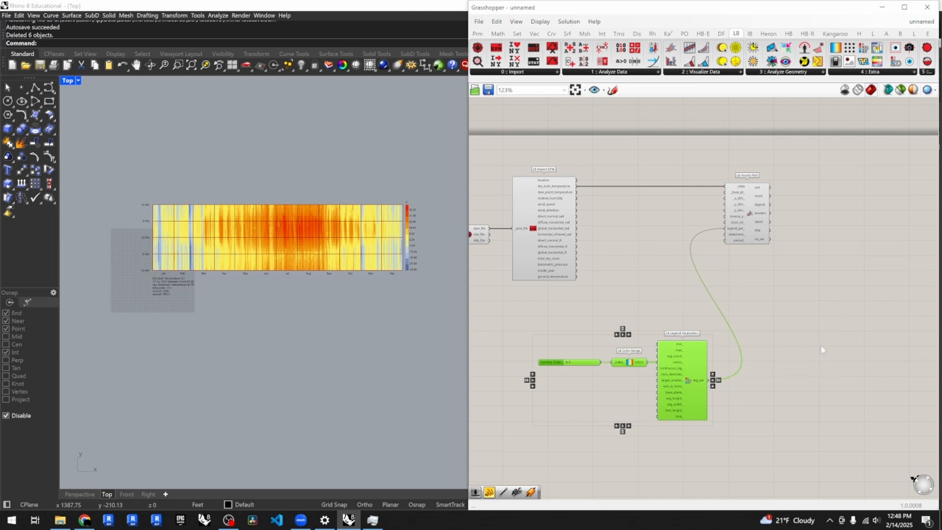
{"action": "left_click", "coordinate": [710, 429]}
{"action": "left_click_drag", "start_coordinate": [713, 446], "coordinate": [529, 344]}
{"action": "scroll", "coordinate": [620, 395], "scroll_direction": "down", "scroll_amount": 3}
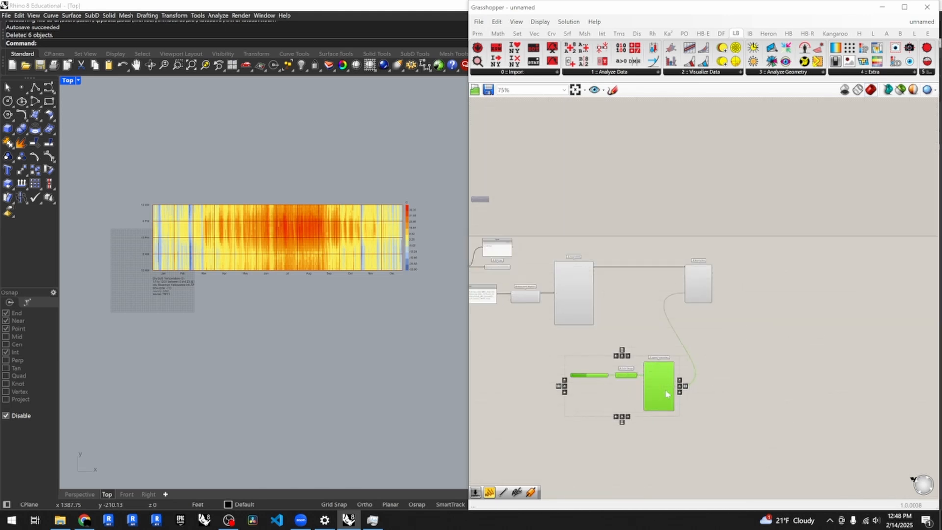
{"action": "left_click_drag", "start_coordinate": [665, 387], "coordinate": [660, 191]}
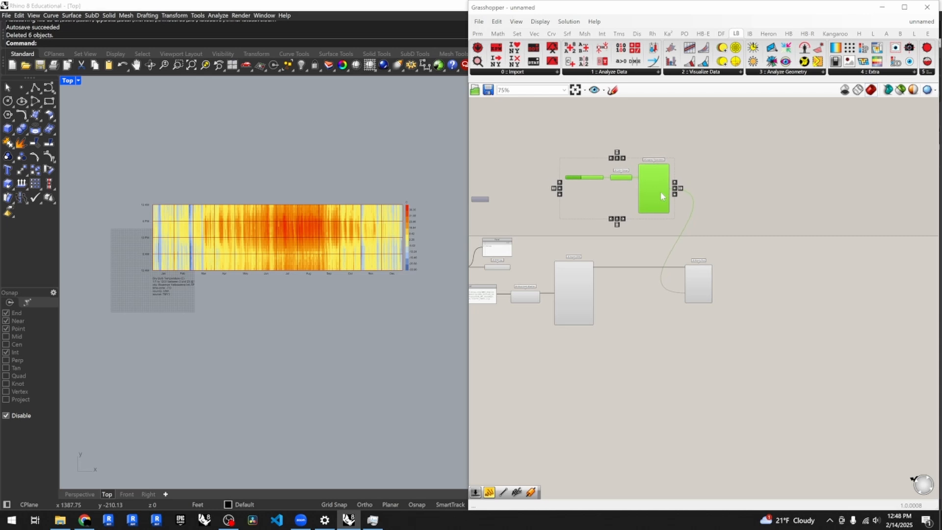
- Duplicate LB Hourly Plot directly below the original and connect relative_humidity to the copy's _data input
{"action": "scroll", "coordinate": [654, 267], "scroll_direction": "up", "scroll_amount": 5}
{"action": "scroll", "coordinate": [654, 267], "scroll_direction": "up", "scroll_amount": 2}
{"action": "left_click", "coordinate": [654, 266]}
{"action": "scroll", "coordinate": [214, 279], "scroll_direction": "down", "scroll_amount": 8}
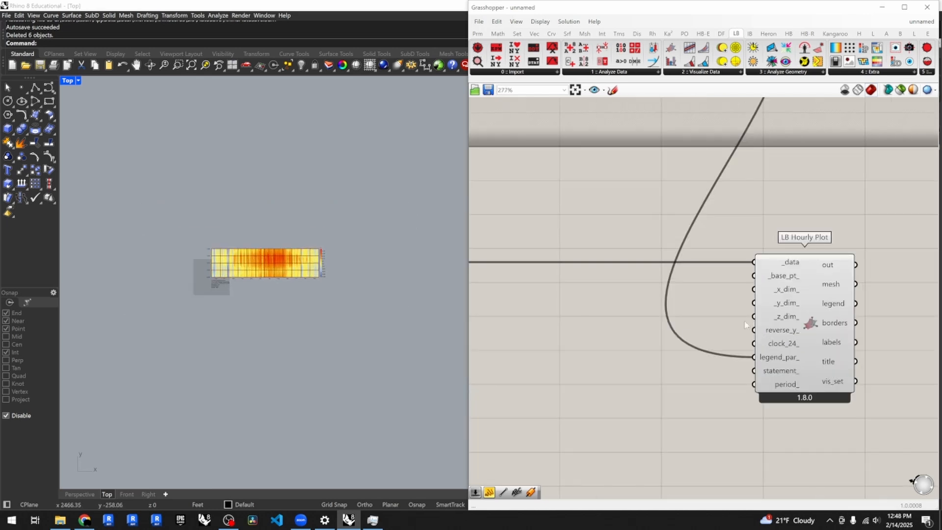
{"action": "scroll", "coordinate": [675, 260], "scroll_direction": "down", "scroll_amount": 3}
{"action": "scroll", "coordinate": [561, 275], "scroll_direction": "down", "scroll_amount": 1}
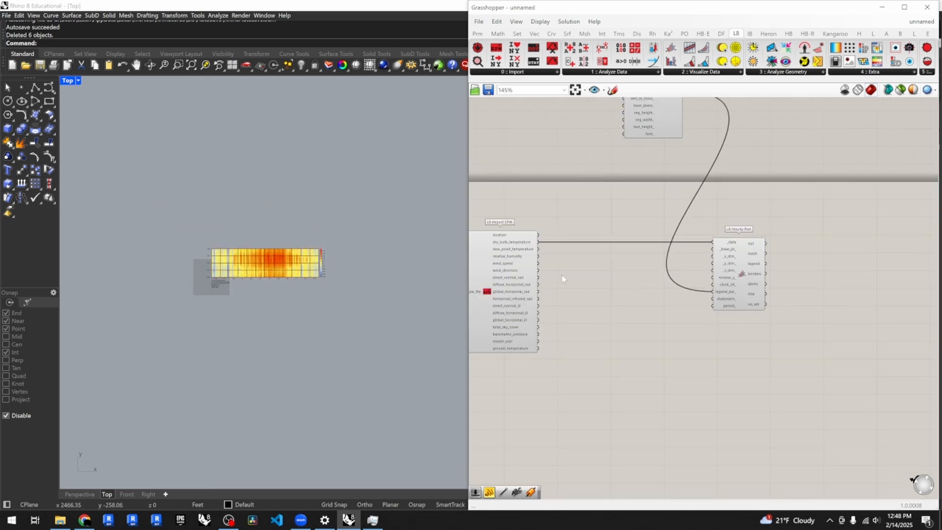
{"action": "left_click", "coordinate": [734, 274]}
{"action": "mouse_move", "coordinate": [735, 275]}
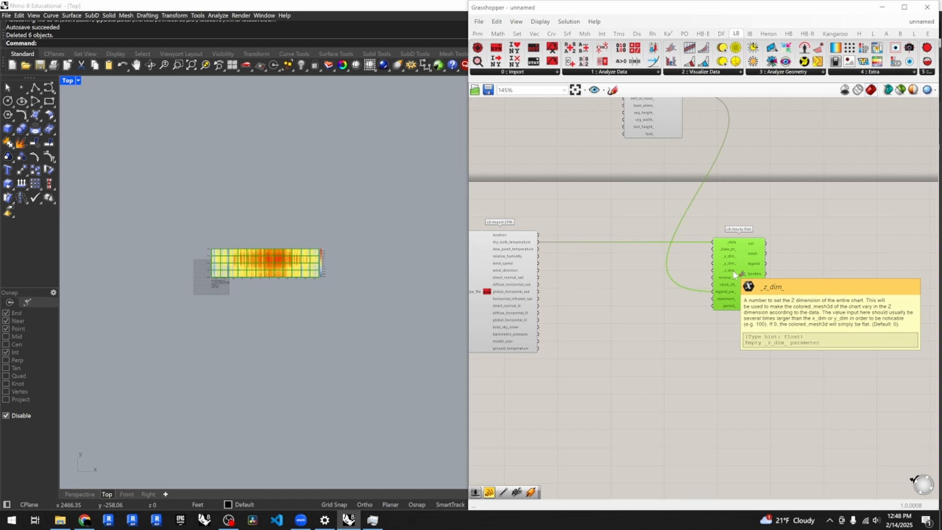
{"action": "left_click_drag", "start_coordinate": [734, 275], "coordinate": [733, 353], "text": "alt"}
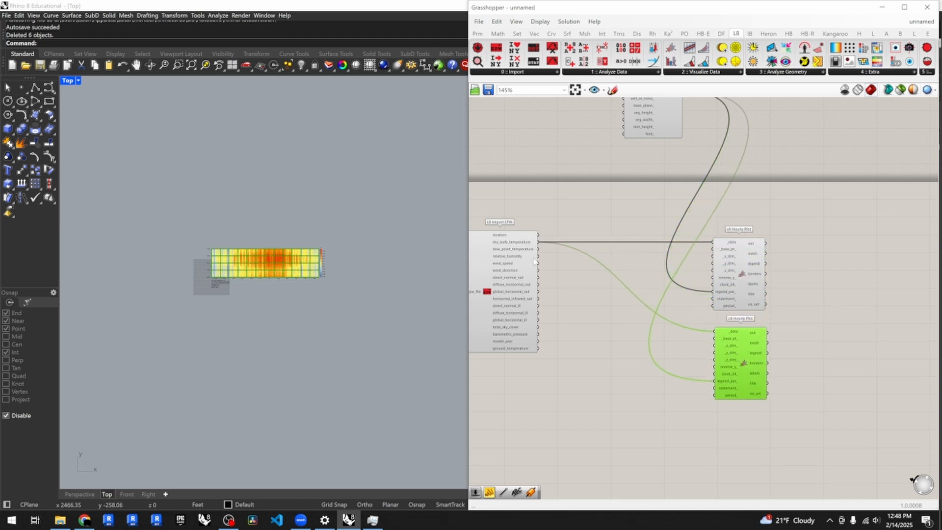
{"action": "left_click_drag", "start_coordinate": [538, 256], "coordinate": [711, 331]}
{"action": "right_click_drag", "start_coordinate": [698, 248], "coordinate": [694, 296]}
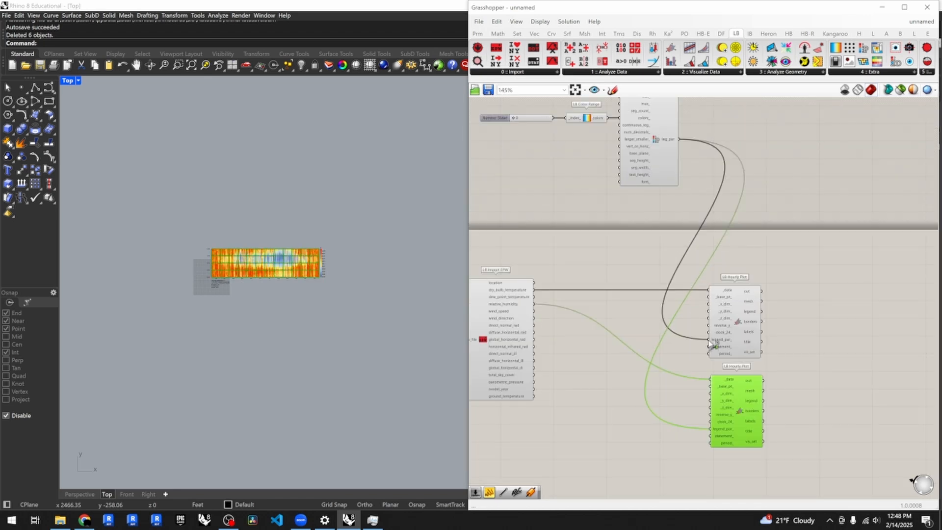
- Disconnect LB Legend Parameters from the legend_par_ inputs of both LB Hourly Plot components
{"action": "left_click_drag", "start_coordinate": [709, 340], "coordinate": [679, 141], "text": "ctrl"}
{"action": "left_click_drag", "start_coordinate": [711, 429], "coordinate": [704, 179]}
{"action": "left_click", "coordinate": [704, 178]}
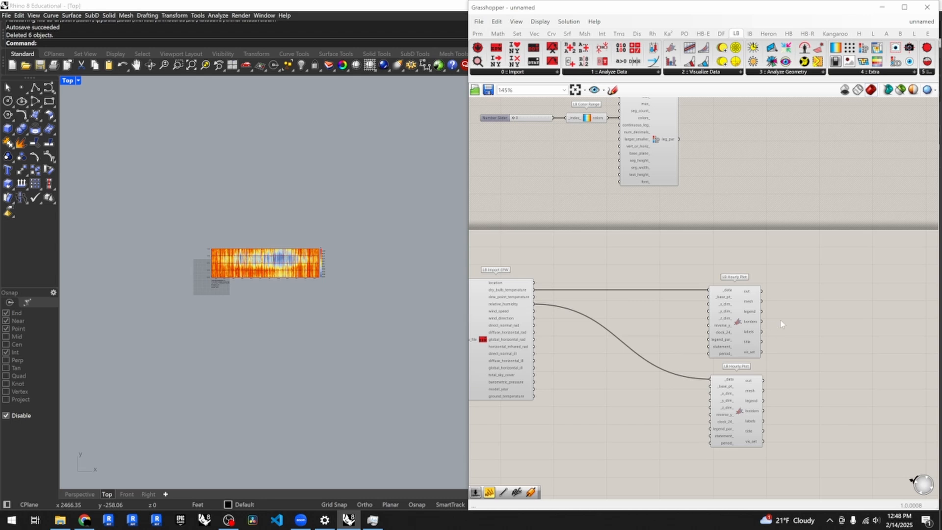
- Add a Point parameter to the canvas between LB Import EPW and the dry bulb temperature LB Hourly Plot
{"action": "scroll", "coordinate": [714, 344], "scroll_direction": "up", "scroll_amount": 3}
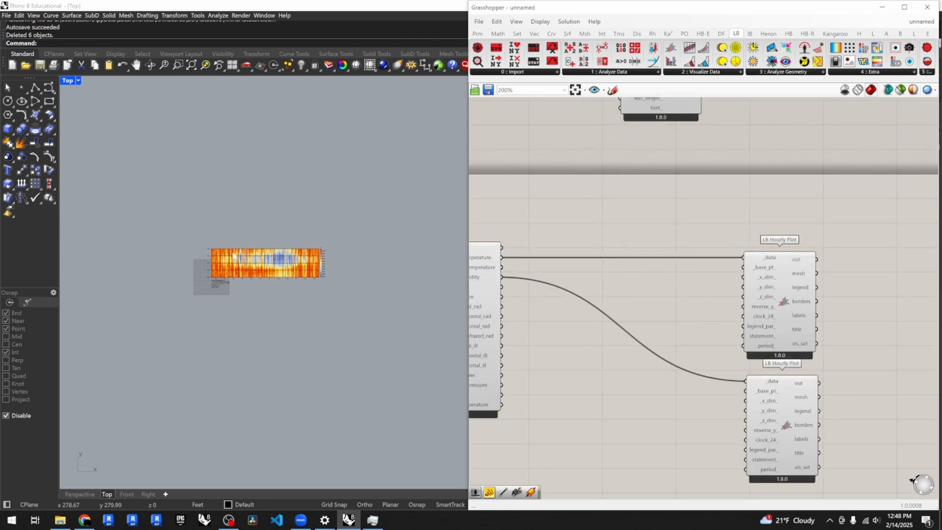
{"action": "scroll", "coordinate": [215, 282], "scroll_direction": "up", "scroll_amount": 3}
{"action": "scroll", "coordinate": [184, 272], "scroll_direction": "down", "scroll_amount": 2}
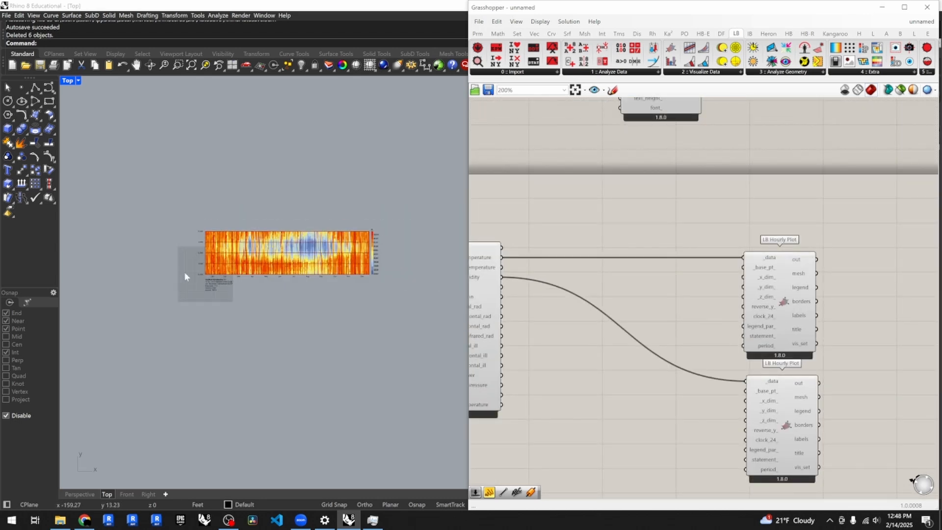
{"action": "mouse_move", "coordinate": [764, 273]}
{"action": "left_click", "coordinate": [477, 33]}
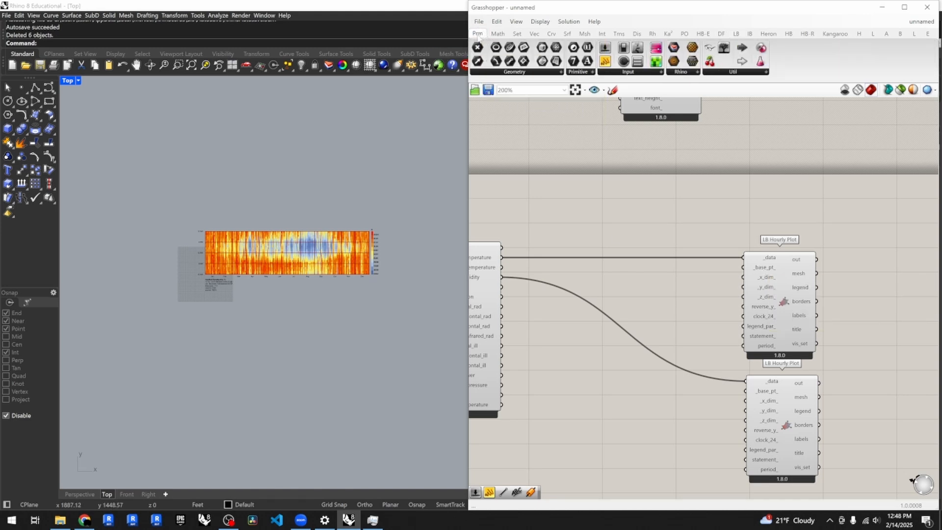
{"action": "left_click_drag", "start_coordinate": [477, 47], "coordinate": [680, 284]}
{"action": "scroll", "coordinate": [711, 304], "scroll_direction": "up", "scroll_amount": 1}
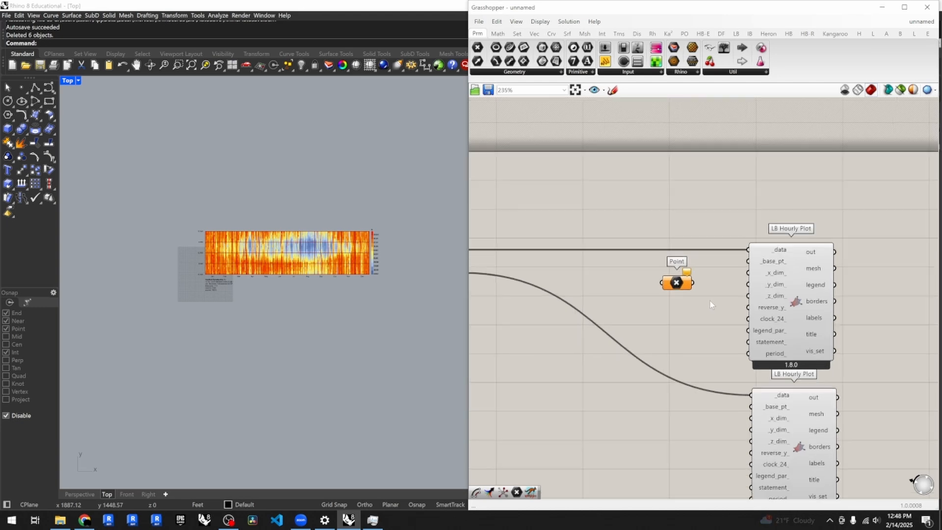
{"action": "scroll", "coordinate": [710, 304], "scroll_direction": "up", "scroll_amount": 1}
- Set the Point parameter to one location right of the plots in Rhino and connect it to the dry bulb plot's _base_pt_
{"action": "left_click", "coordinate": [674, 289]}
{"action": "right_click", "coordinate": [675, 291]}
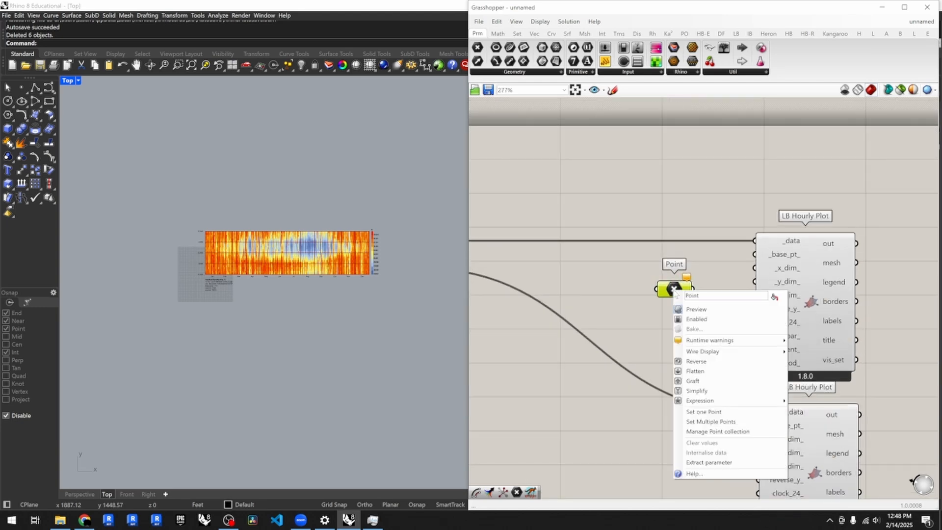
{"action": "left_click", "coordinate": [704, 411]}
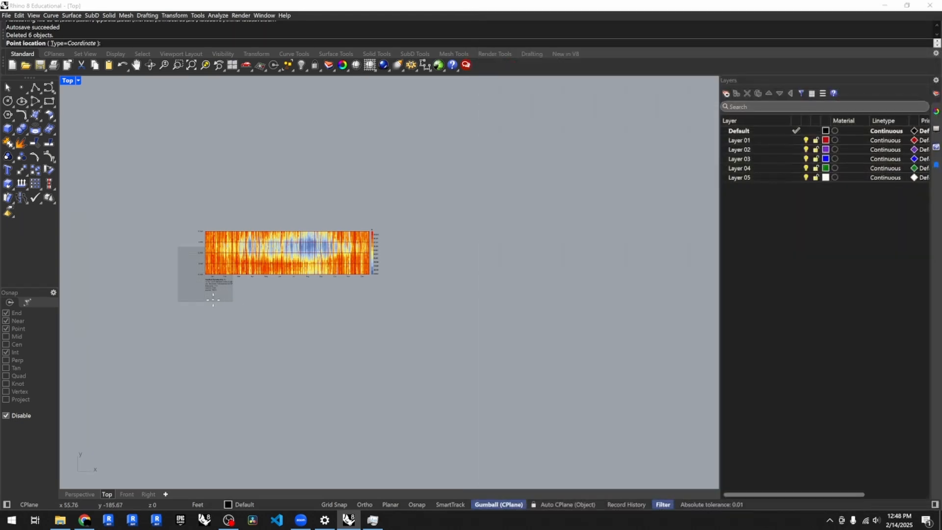
{"action": "scroll", "coordinate": [213, 299], "scroll_direction": "down", "scroll_amount": 2}
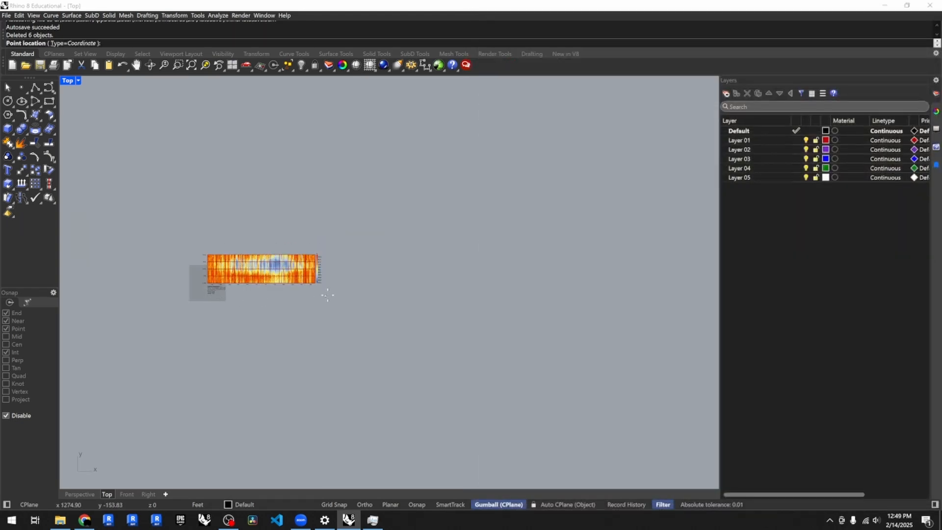
{"action": "left_click", "coordinate": [426, 292]}
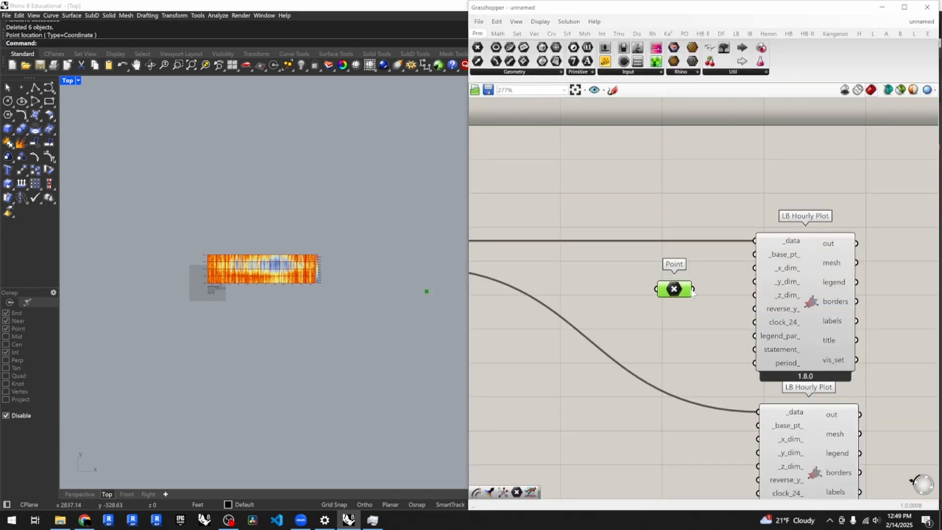
{"action": "mouse_move", "coordinate": [692, 291]}
{"action": "left_mouse_down"}
{"action": "mouse_move", "coordinate": [709, 292]}
{"action": "mouse_move", "coordinate": [755, 262]}
{"action": "left_mouse_up"}
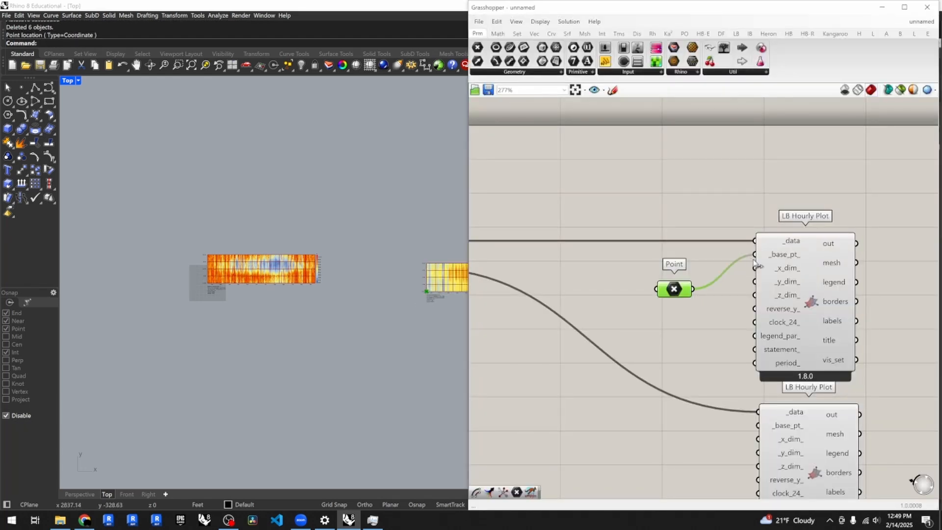
{"action": "scroll", "coordinate": [317, 248], "scroll_direction": "down", "scroll_amount": 3}
{"action": "scroll", "coordinate": [436, 273], "scroll_direction": "up", "scroll_amount": 2}
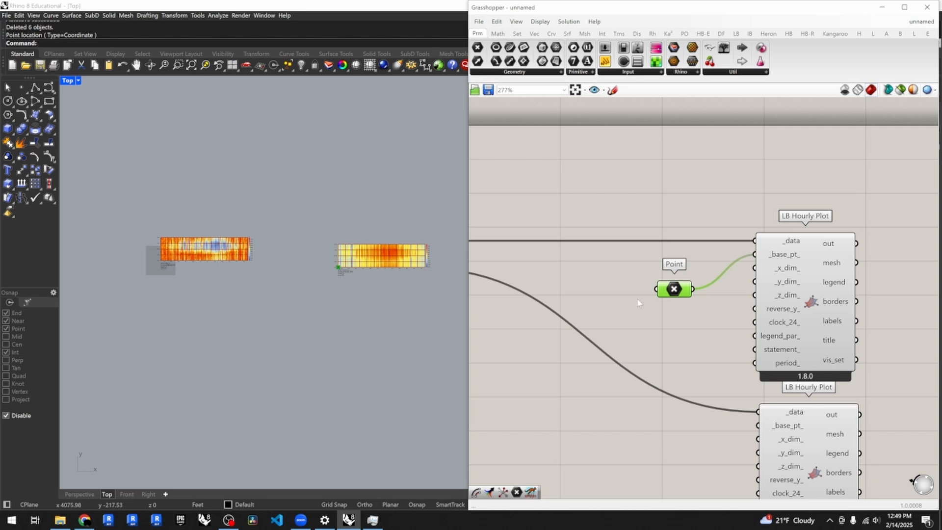
- Copy the Point parameter into the relative humidity plot's _base_pt_ and move its point about 536 ft above the dry bulb temperature plot
{"action": "scroll", "coordinate": [638, 303], "scroll_direction": "down", "scroll_amount": 2}
{"action": "left_click_drag", "start_coordinate": [662, 278], "coordinate": [723, 377], "text": "alt"}
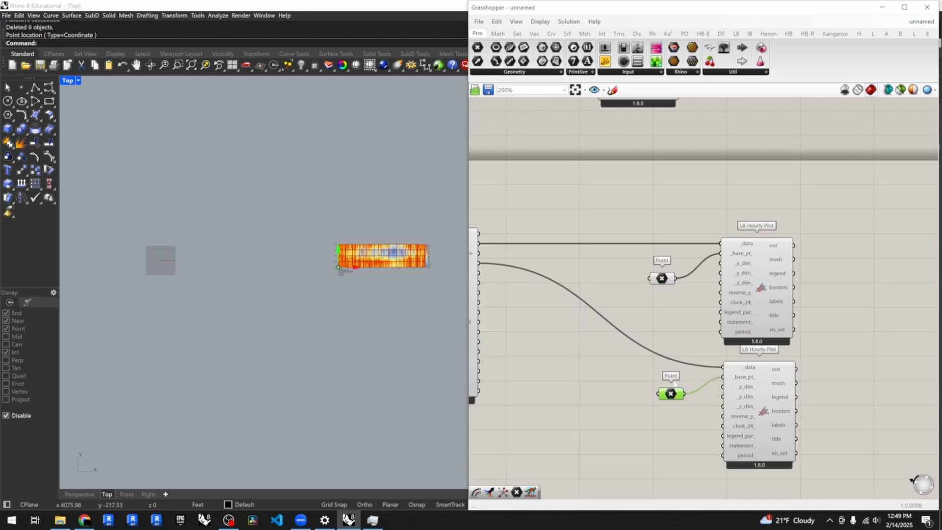
{"action": "left_click_drag", "start_coordinate": [338, 249], "coordinate": [335, 213]}
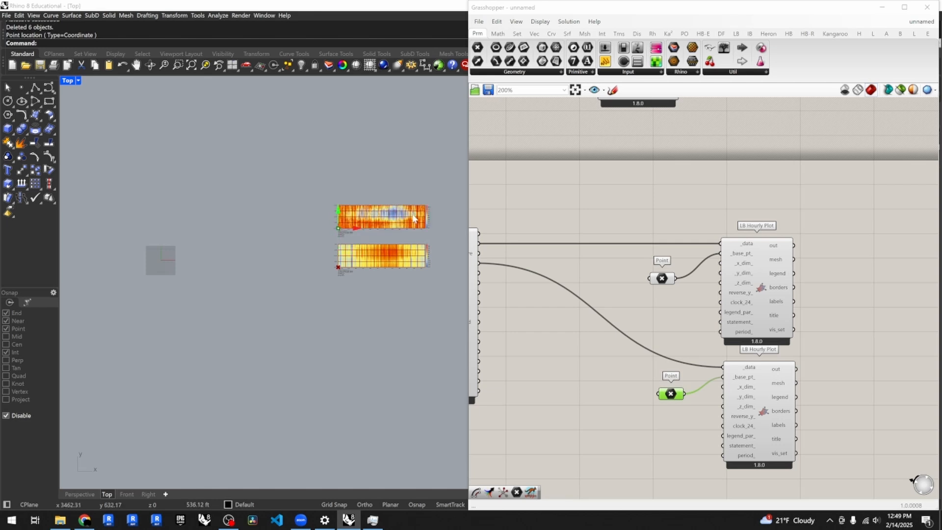
{"action": "scroll", "coordinate": [290, 226], "scroll_direction": "up", "scroll_amount": 3}
{"action": "scroll", "coordinate": [416, 274], "scroll_direction": "up", "scroll_amount": 2}
{"action": "scroll", "coordinate": [211, 253], "scroll_direction": "down", "scroll_amount": 1}
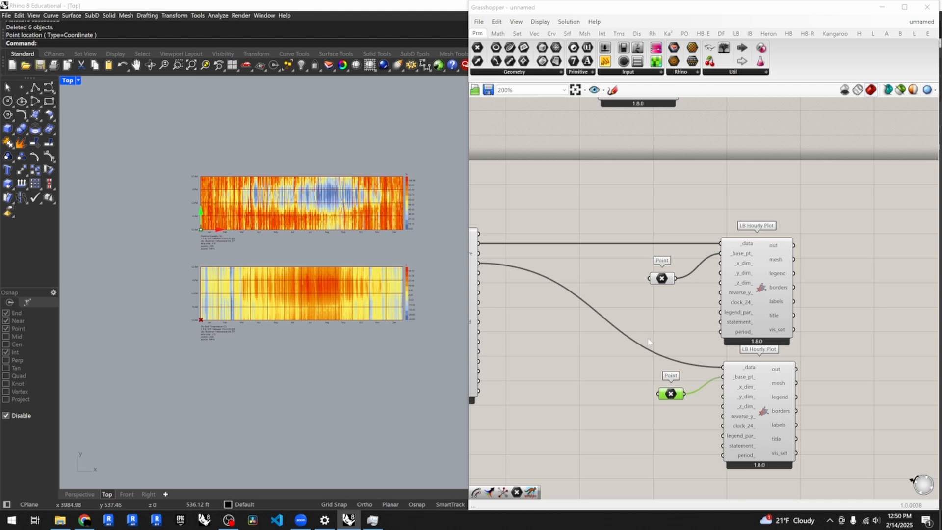
- Duplicate the relative humidity Point and LB Hourly Plot pair below, and connect barometric_pressure to the new plot's _data input
{"action": "scroll", "coordinate": [650, 334], "scroll_direction": "down", "scroll_amount": 2}
{"action": "left_click_drag", "start_coordinate": [756, 440], "coordinate": [660, 349]}
{"action": "left_click_drag", "start_coordinate": [706, 369], "coordinate": [707, 447], "text": "alt"}
{"action": "left_click", "coordinate": [590, 430]}
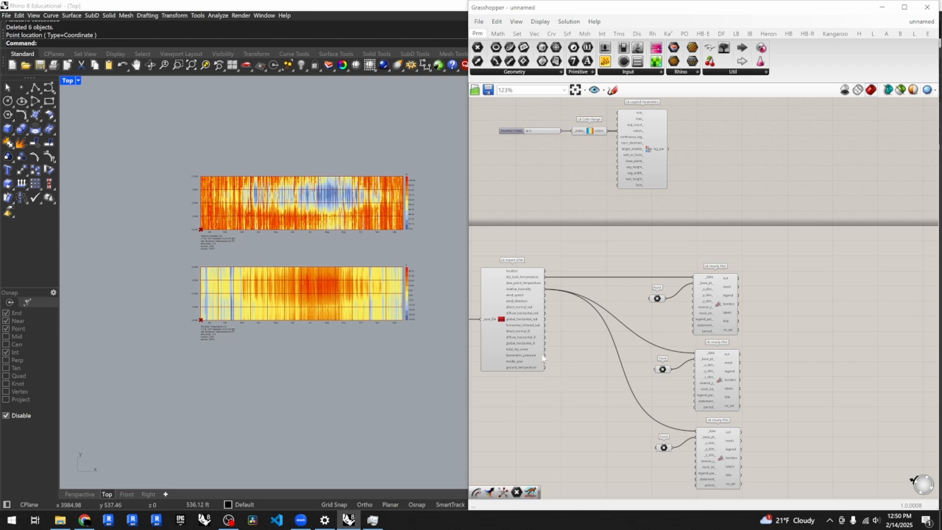
{"action": "left_click_drag", "start_coordinate": [544, 355], "coordinate": [697, 431]}
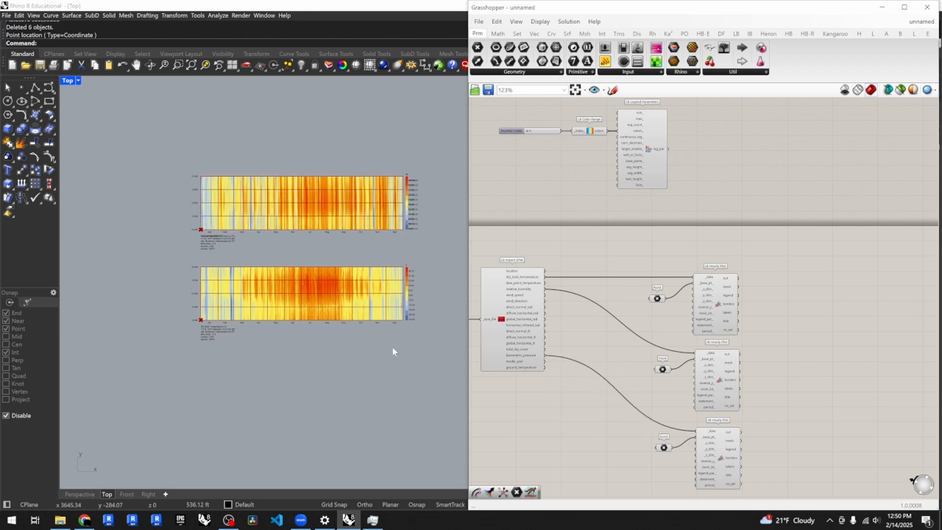
- Move the barometric pressure plot's base point above the relative humidity plot in Rhino
{"action": "left_click", "coordinate": [663, 447]}
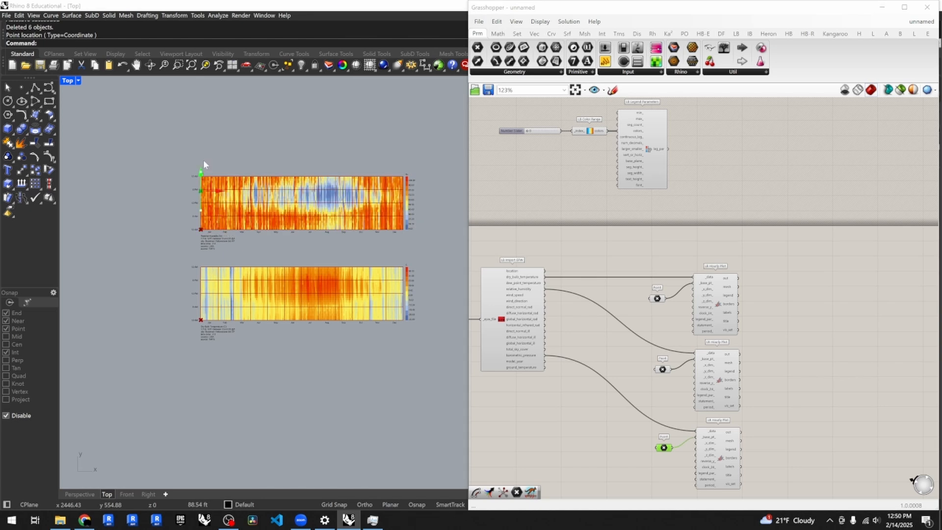
{"action": "left_click_drag", "start_coordinate": [203, 160], "coordinate": [205, 125]}
{"action": "scroll", "coordinate": [375, 312], "scroll_direction": "down", "scroll_amount": 4}
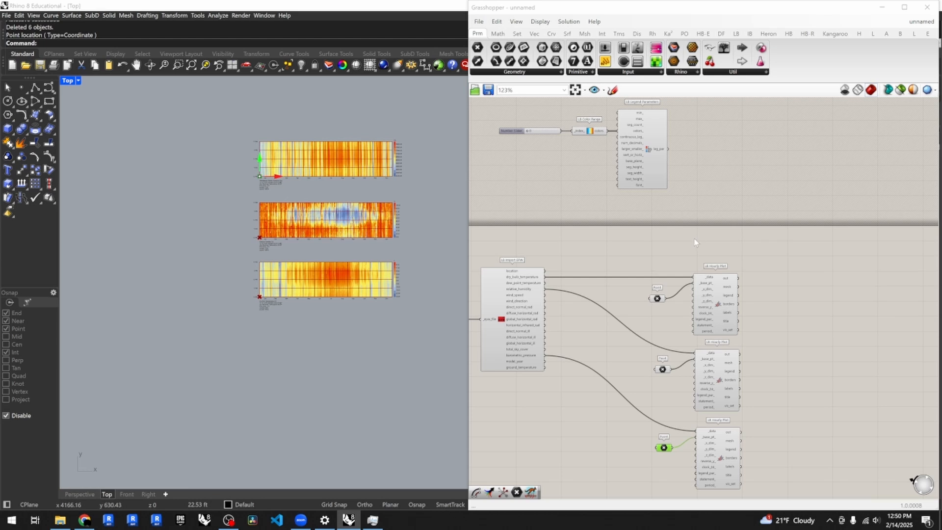
{"action": "left_click", "coordinate": [658, 244]}
- Add an LB Monthly Chart beside the dry bulb temperature LB Hourly Plot and connect dry_bulb_temperature to its _data input
{"action": "scroll", "coordinate": [659, 245], "scroll_direction": "down", "scroll_amount": 3}
{"action": "scroll", "coordinate": [699, 408], "scroll_direction": "up", "scroll_amount": 3}
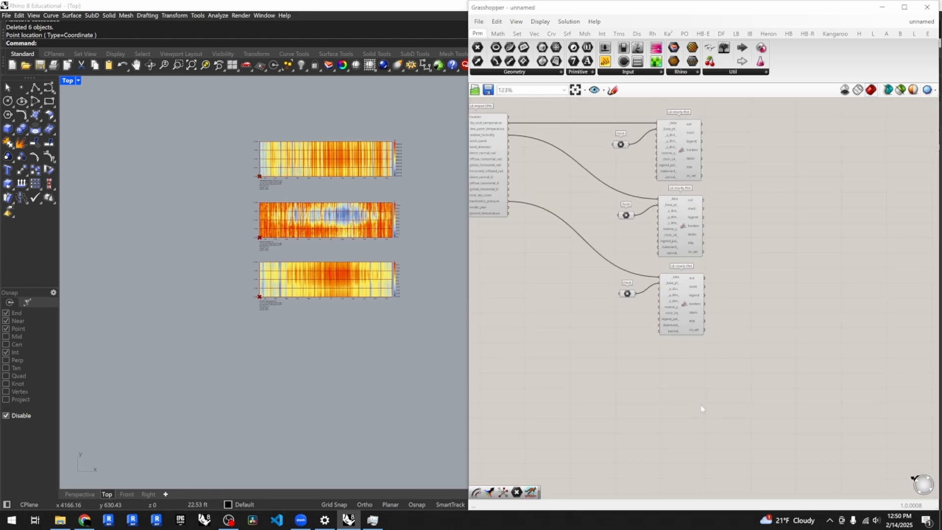
{"action": "left_click", "coordinate": [737, 34]}
{"action": "left_click", "coordinate": [700, 72]}
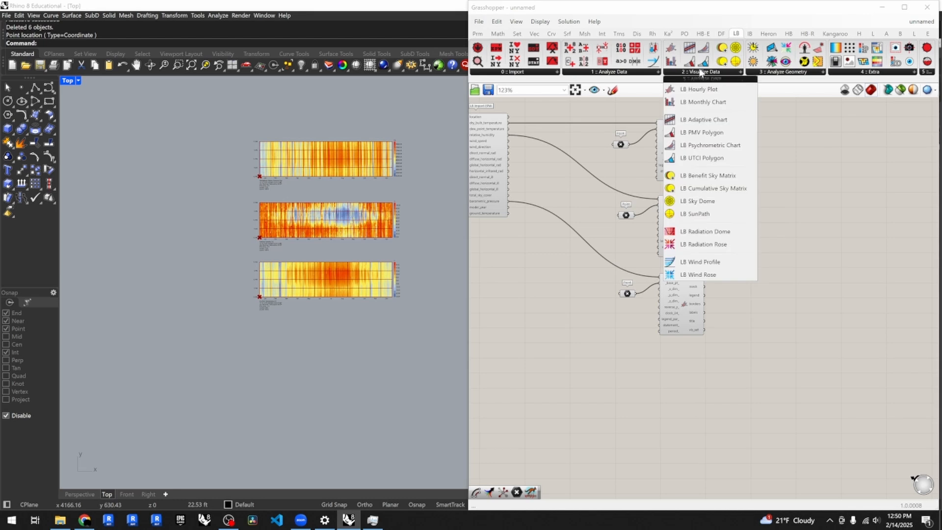
{"action": "left_click_drag", "start_coordinate": [707, 104], "coordinate": [681, 372]}
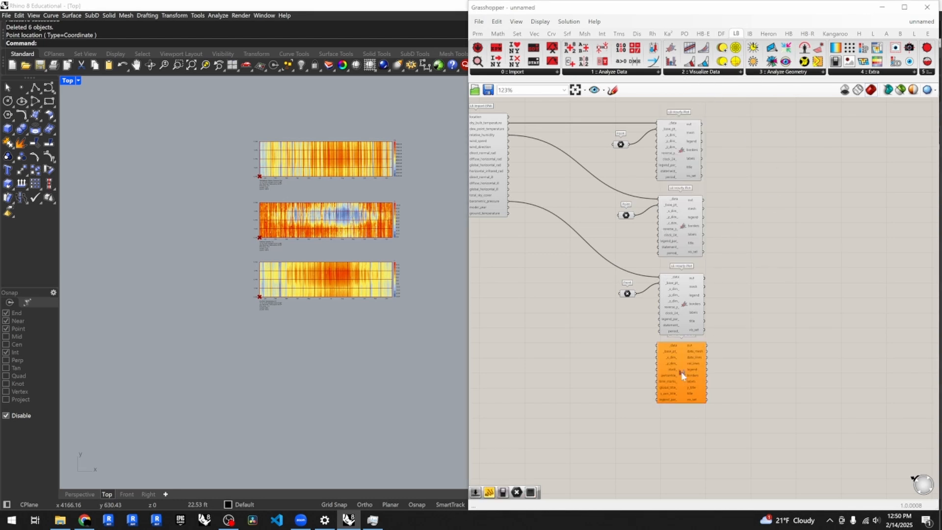
{"action": "left_click_drag", "start_coordinate": [687, 405], "coordinate": [765, 199]}
{"action": "scroll", "coordinate": [767, 225], "scroll_direction": "down", "scroll_amount": 3}
{"action": "scroll", "coordinate": [752, 159], "scroll_direction": "up", "scroll_amount": 3}
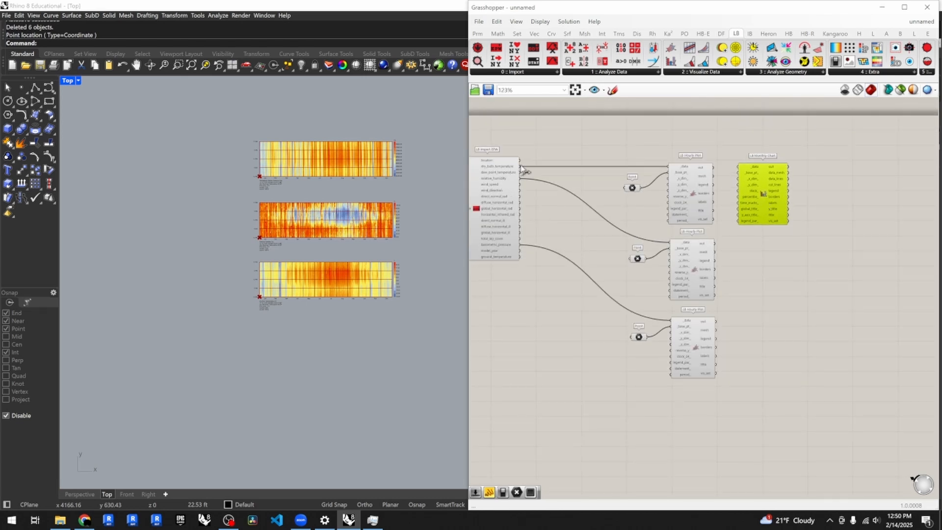
{"action": "left_click_drag", "start_coordinate": [519, 166], "coordinate": [754, 175]}
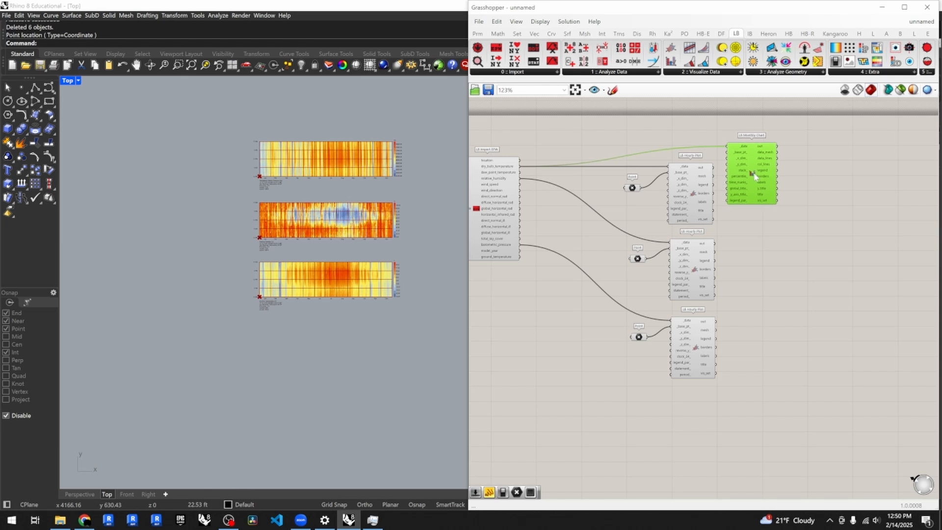
- Copy the dry bulb plot's Point parameter into the monthly chart's _base_pt_ and move its point about 1449 ft along X, right of the hourly plot
{"action": "left_click", "coordinate": [633, 188]}
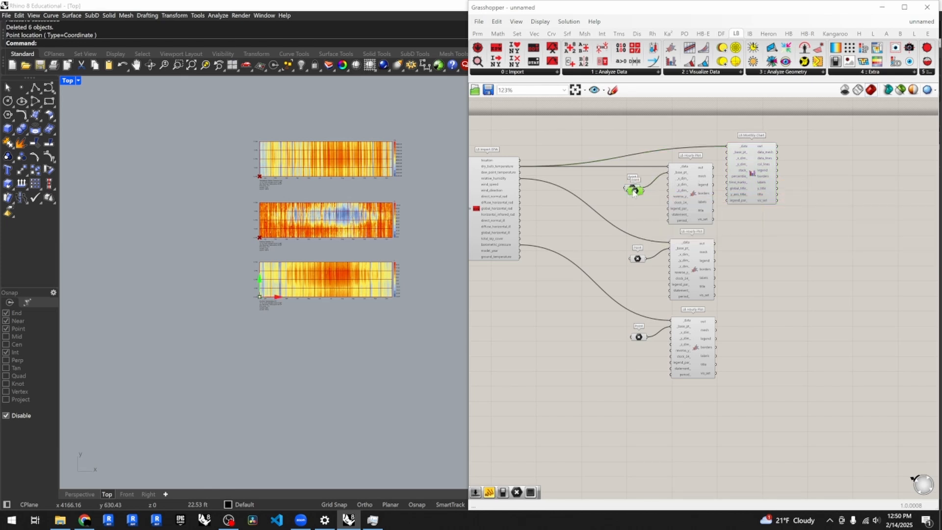
{"action": "mouse_move", "coordinate": [634, 191]}
{"action": "left_mouse_down"}
{"action": "mouse_move", "coordinate": [679, 150]}
{"action": "mouse_move", "coordinate": [727, 152]}
{"action": "mouse_move", "coordinate": [711, 152]}
{"action": "left_mouse_up"}
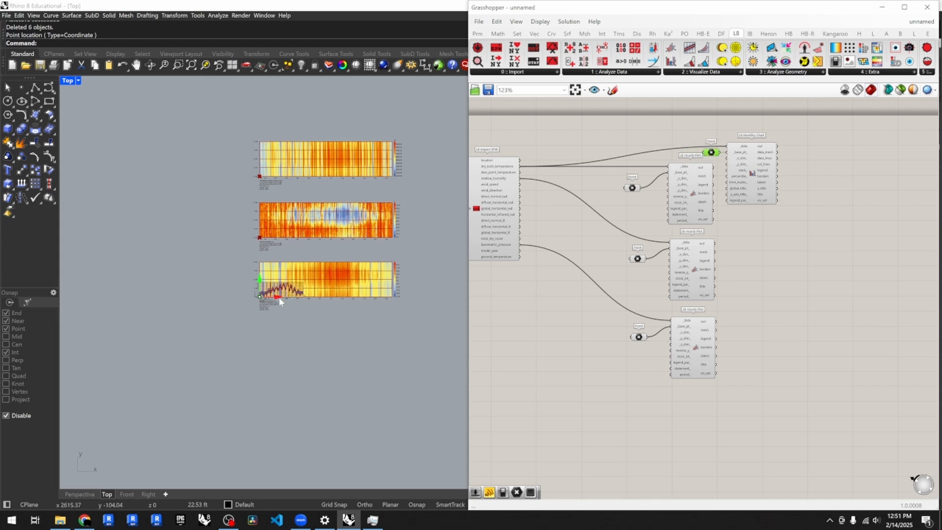
{"action": "left_click_drag", "start_coordinate": [279, 297], "coordinate": [436, 299]}
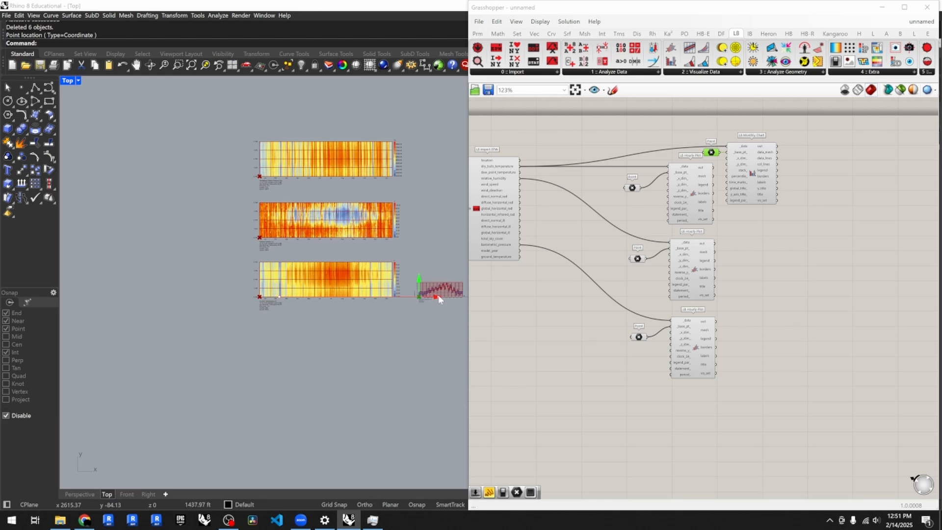
- Examine the monthly dry bulb temperature chart's axes, legend and location text, and compare it with the three hourly plots
{"action": "scroll", "coordinate": [361, 319], "scroll_direction": "down", "scroll_amount": 2}
{"action": "scroll", "coordinate": [437, 297], "scroll_direction": "up", "scroll_amount": 6}
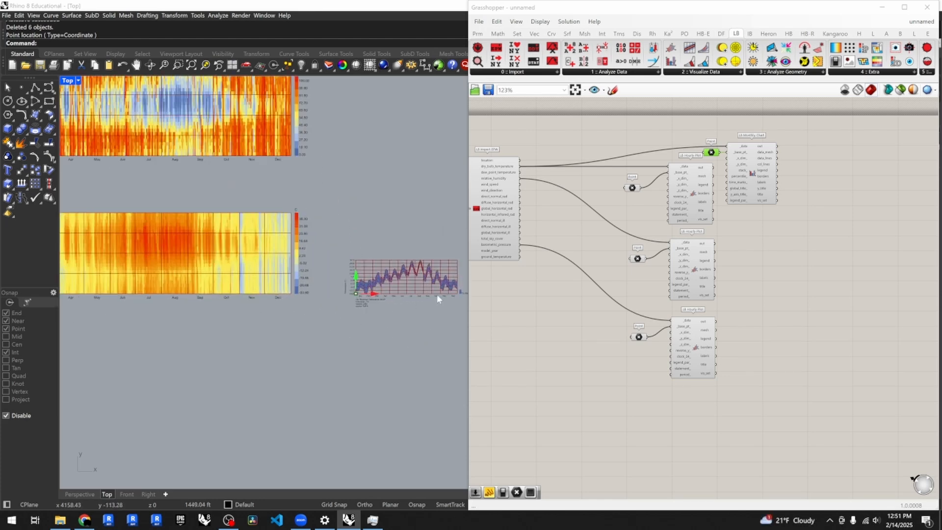
{"action": "scroll", "coordinate": [437, 298], "scroll_direction": "up", "scroll_amount": 5}
{"action": "scroll", "coordinate": [201, 276], "scroll_direction": "down", "scroll_amount": 3}
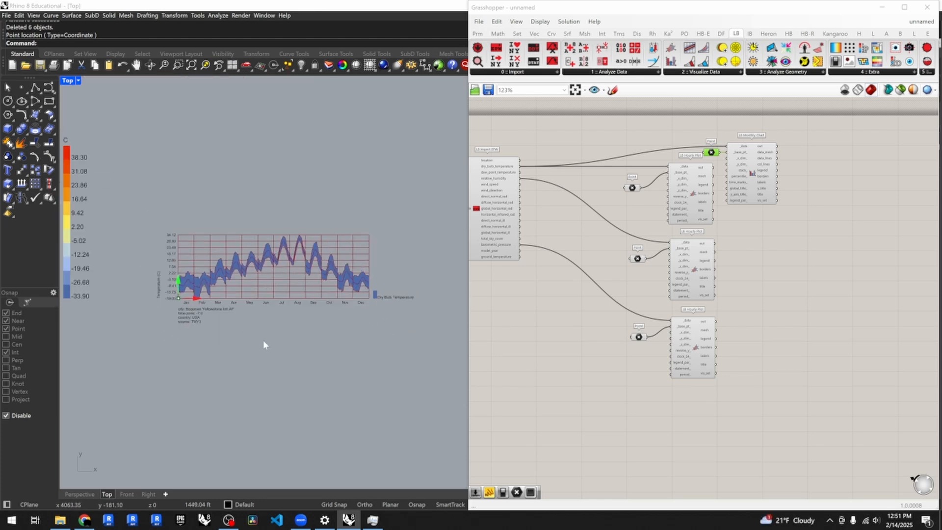
{"action": "scroll", "coordinate": [215, 307], "scroll_direction": "up", "scroll_amount": 1}
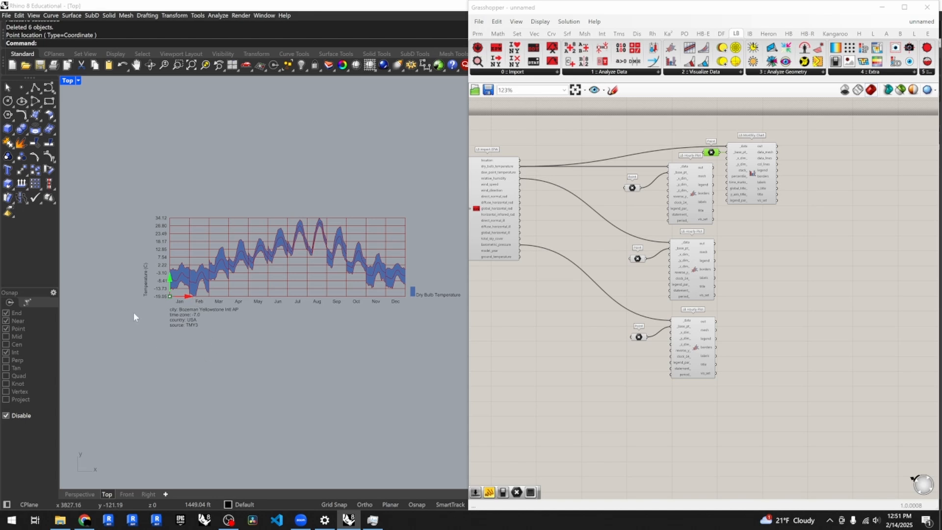
{"action": "scroll", "coordinate": [121, 306], "scroll_direction": "down", "scroll_amount": 4}
{"action": "scroll", "coordinate": [330, 305], "scroll_direction": "down", "scroll_amount": 4}
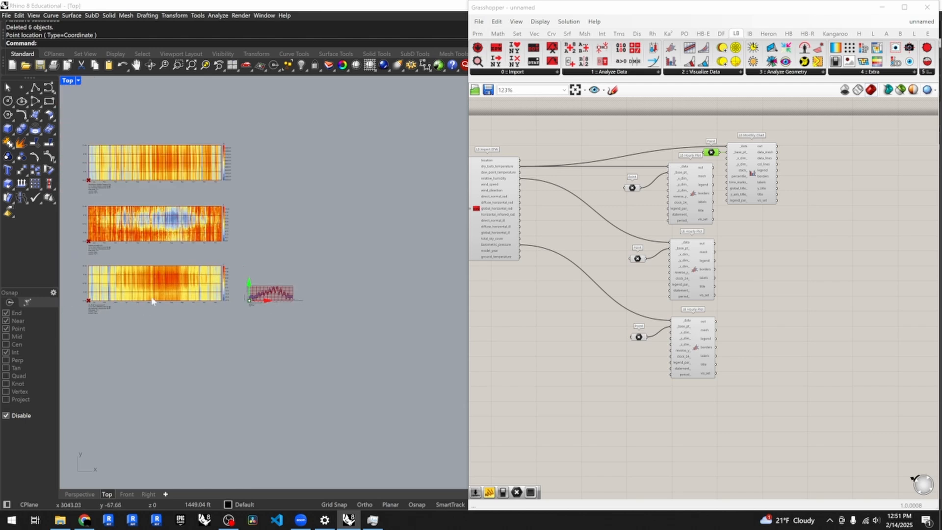
{"action": "scroll", "coordinate": [204, 305], "scroll_direction": "up", "scroll_amount": 2}
{"action": "scroll", "coordinate": [327, 326], "scroll_direction": "down", "scroll_amount": 2}
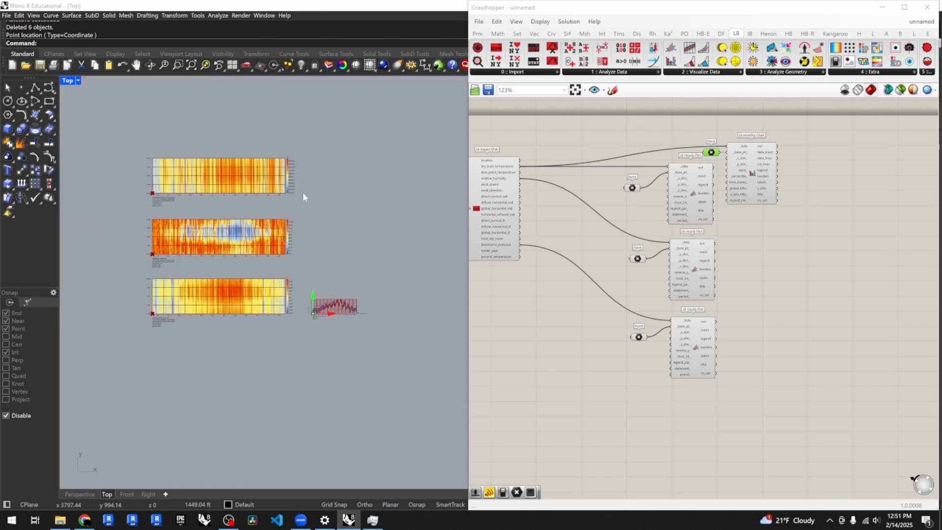
{"action": "left_click", "coordinate": [549, 355]}
{"action": "left_click", "coordinate": [748, 171]}
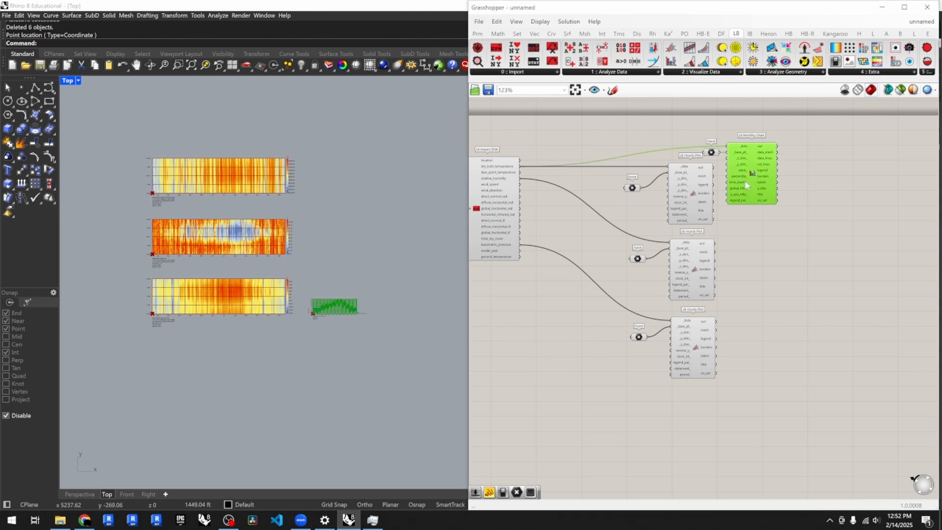
{"action": "left_click", "coordinate": [770, 210]}
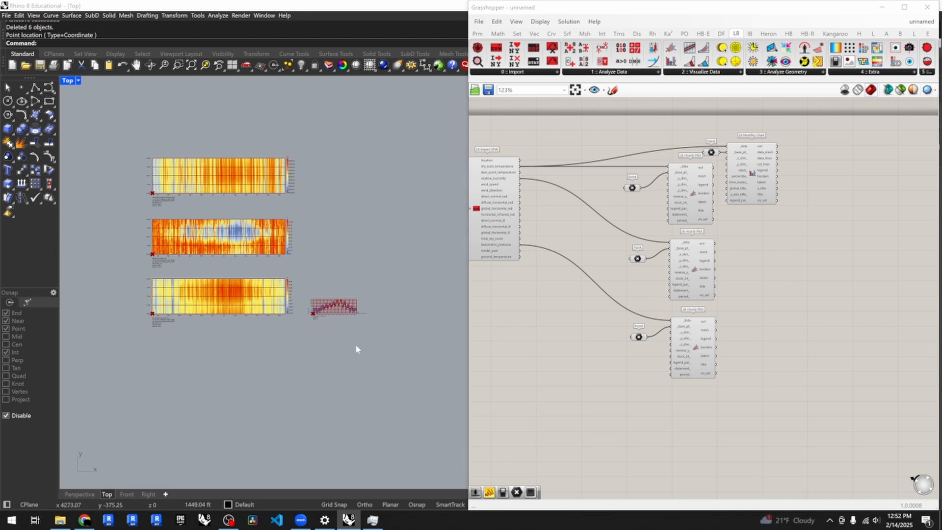
{"action": "scroll", "coordinate": [338, 324], "scroll_direction": "up", "scroll_amount": 5}
{"action": "scroll", "coordinate": [313, 327], "scroll_direction": "down", "scroll_amount": 3}
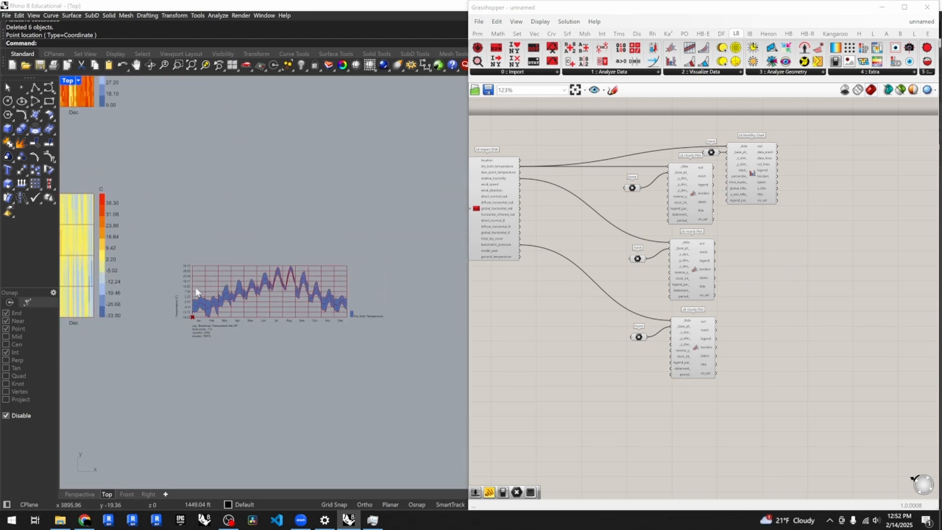
{"action": "scroll", "coordinate": [371, 299], "scroll_direction": "down", "scroll_amount": 3}
{"action": "scroll", "coordinate": [359, 294], "scroll_direction": "down", "scroll_amount": 2}
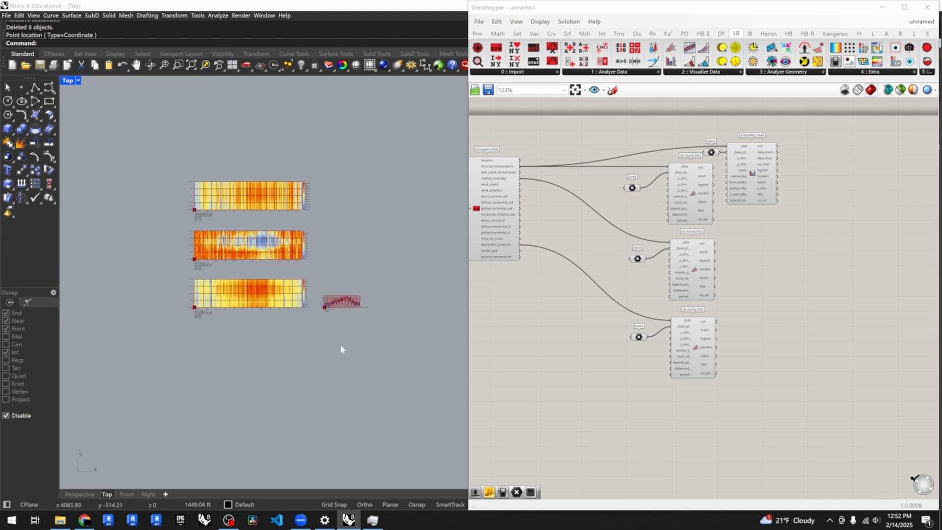
{"action": "scroll", "coordinate": [441, 301], "scroll_direction": "down", "scroll_amount": 2}
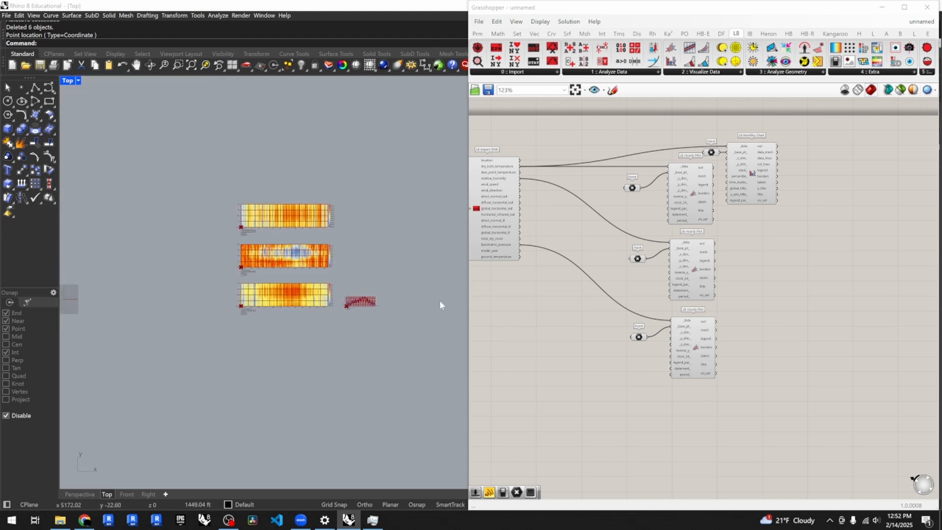
- Group the three hourly plots, the monthly chart and their Point parameters, placed below LB Import EPW
{"action": "scroll", "coordinate": [623, 307], "scroll_direction": "down", "scroll_amount": 3}
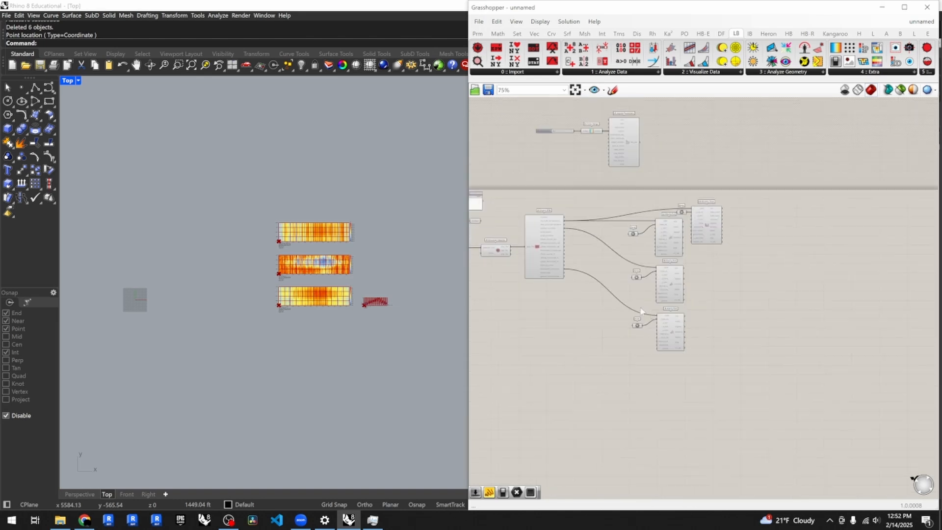
{"action": "left_click_drag", "start_coordinate": [744, 367], "coordinate": [610, 341]}
{"action": "key", "text": "ctrl+g"}
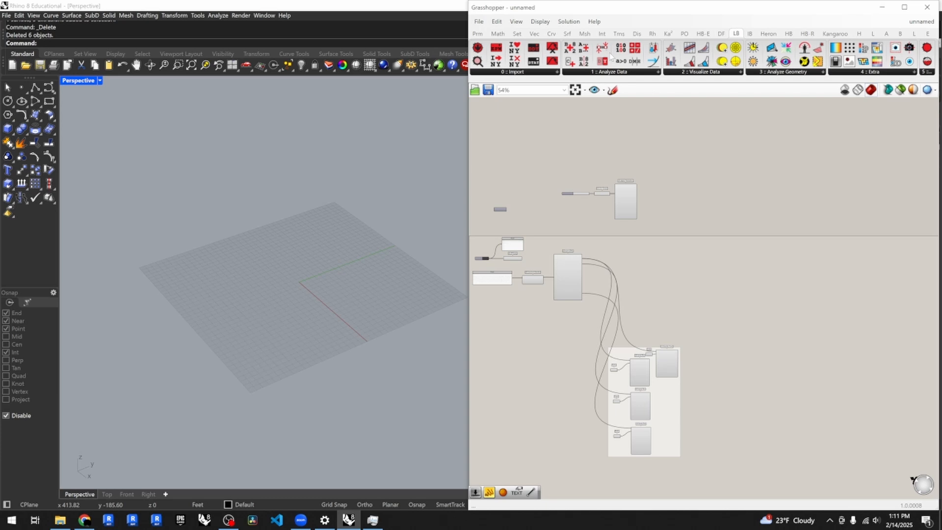
- Add an LB SunPath component to the right of LB Import EPW and connect the location output to its _location input
{"action": "left_click", "coordinate": [726, 73]}
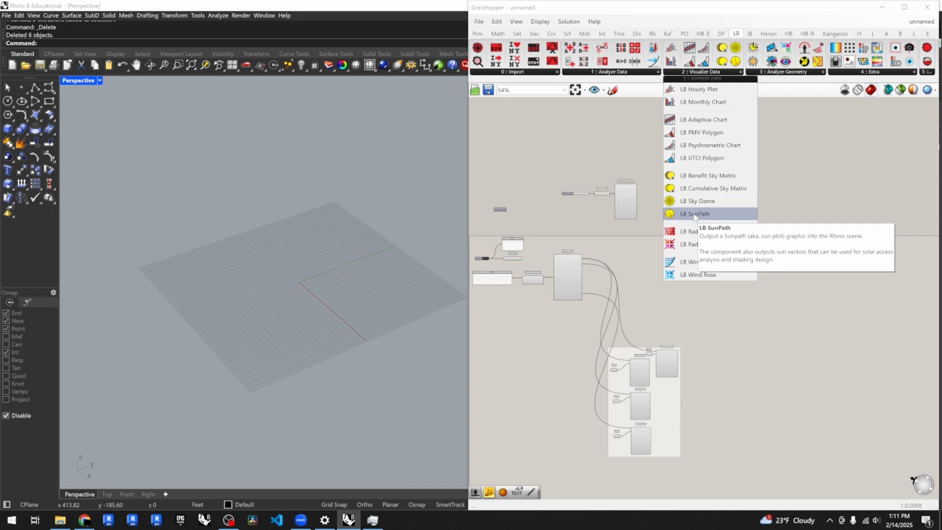
{"action": "left_click_drag", "start_coordinate": [695, 216], "coordinate": [706, 294]}
{"action": "scroll", "coordinate": [679, 277], "scroll_direction": "up", "scroll_amount": 5}
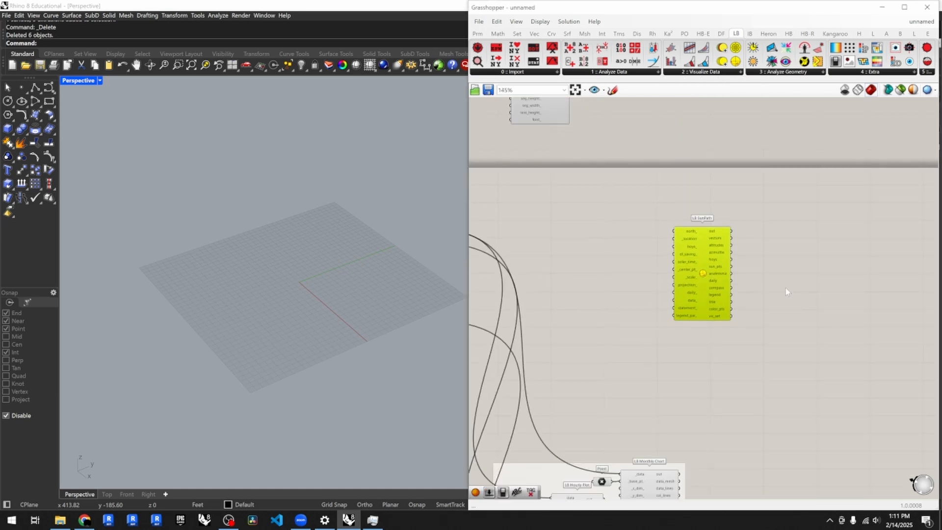
{"action": "scroll", "coordinate": [788, 287], "scroll_direction": "down", "scroll_amount": 3}
{"action": "scroll", "coordinate": [630, 281], "scroll_direction": "up", "scroll_amount": 3}
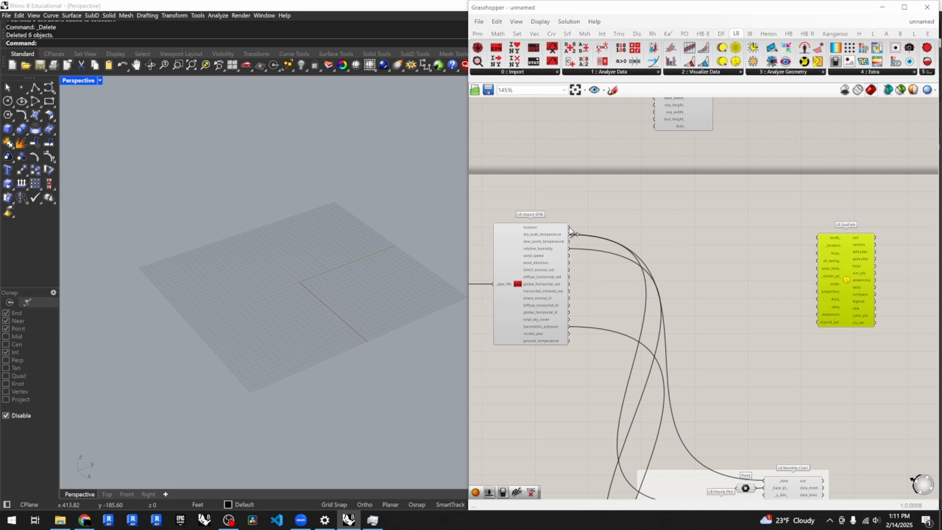
{"action": "right_click_drag", "start_coordinate": [301, 368], "coordinate": [271, 370]}
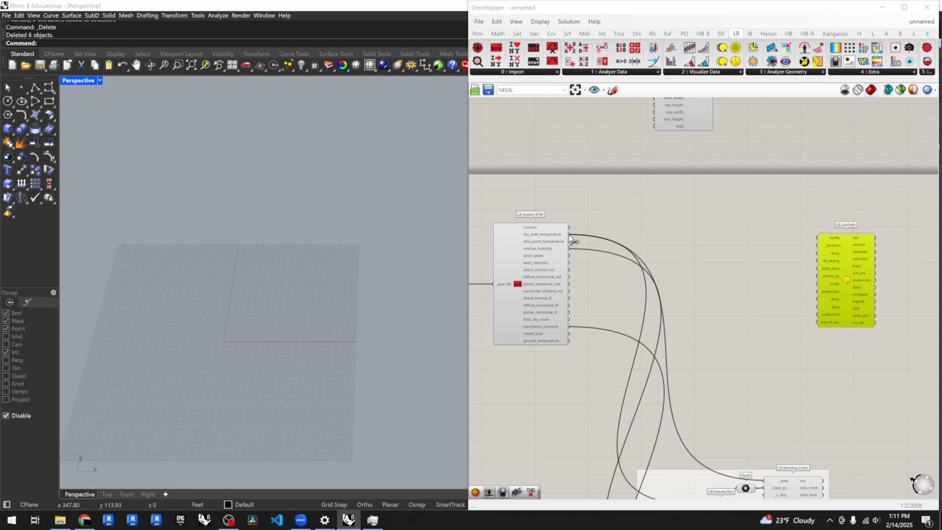
{"action": "left_click_drag", "start_coordinate": [569, 228], "coordinate": [836, 247]}
- Examine the Bozeman sun path dome and its compass from several angles in the Perspective view
{"action": "scroll", "coordinate": [148, 328], "scroll_direction": "down", "scroll_amount": 10}
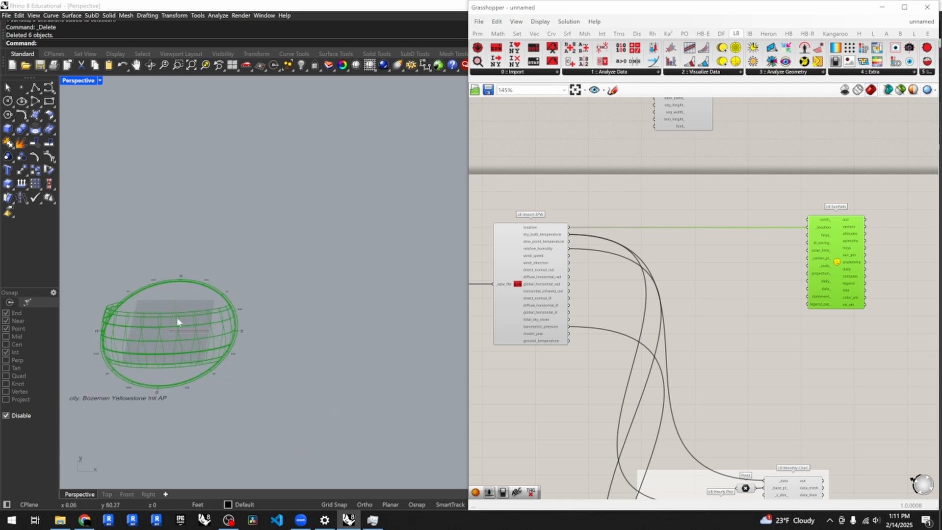
{"action": "scroll", "coordinate": [110, 349], "scroll_direction": "up", "scroll_amount": 2}
{"action": "scroll", "coordinate": [339, 331], "scroll_direction": "down", "scroll_amount": 4}
{"action": "scroll", "coordinate": [181, 355], "scroll_direction": "up", "scroll_amount": 5}
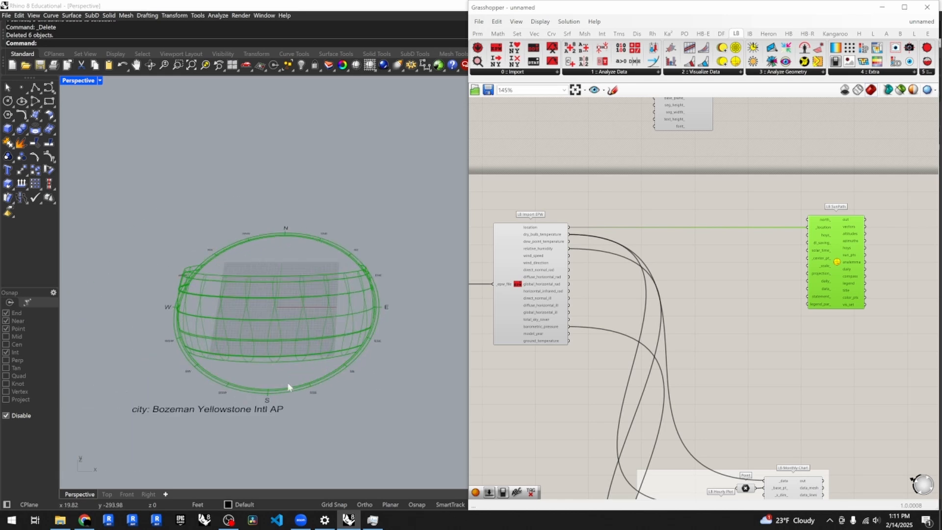
{"action": "right_click_drag", "start_coordinate": [336, 388], "coordinate": [309, 379]}
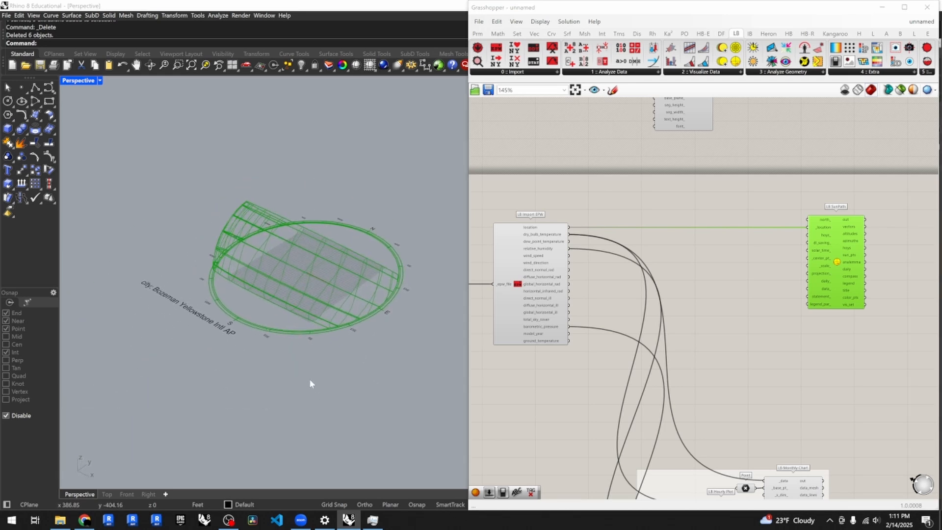
{"action": "left_click", "coordinate": [694, 309]}
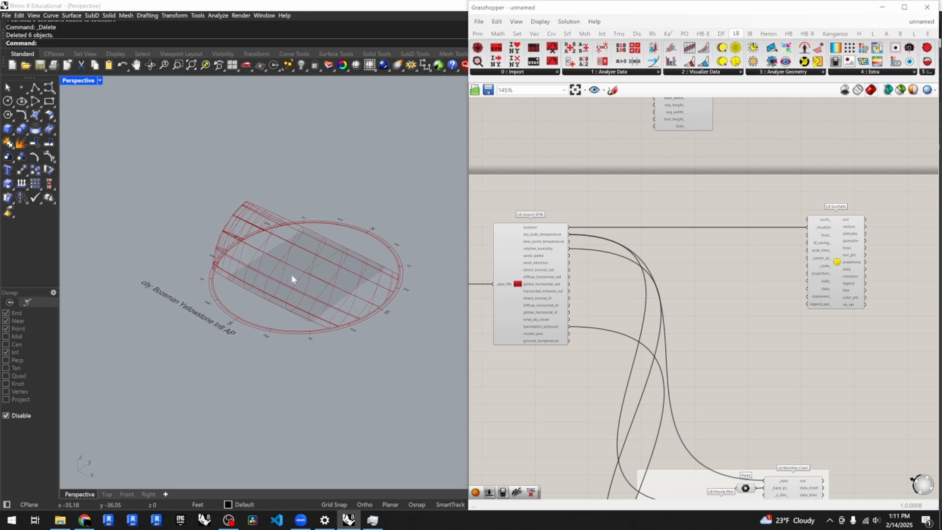
{"action": "right_click_drag", "start_coordinate": [383, 336], "coordinate": [423, 352]}
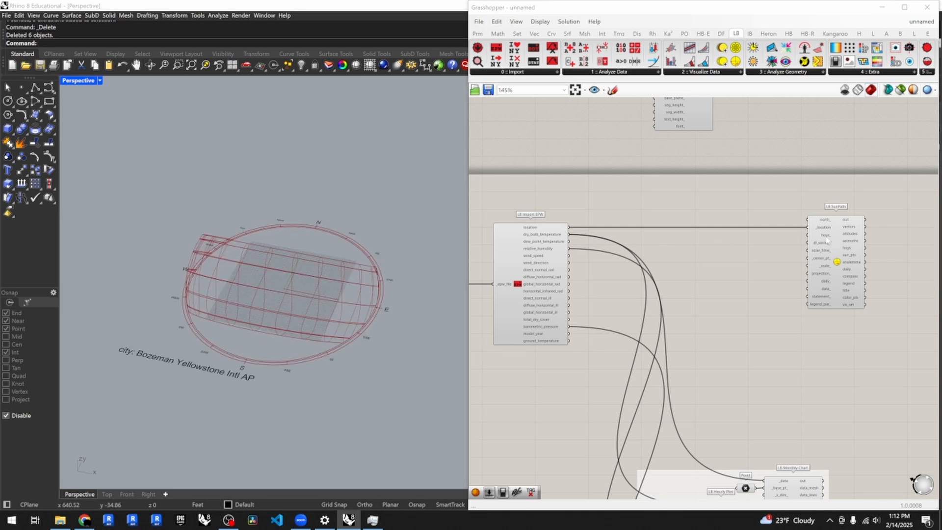
- Add an LB Calculate HOY component between LB Import EPW and LB SunPath
{"action": "mouse_move", "coordinate": [826, 240]}
{"action": "left_click", "coordinate": [636, 71]}
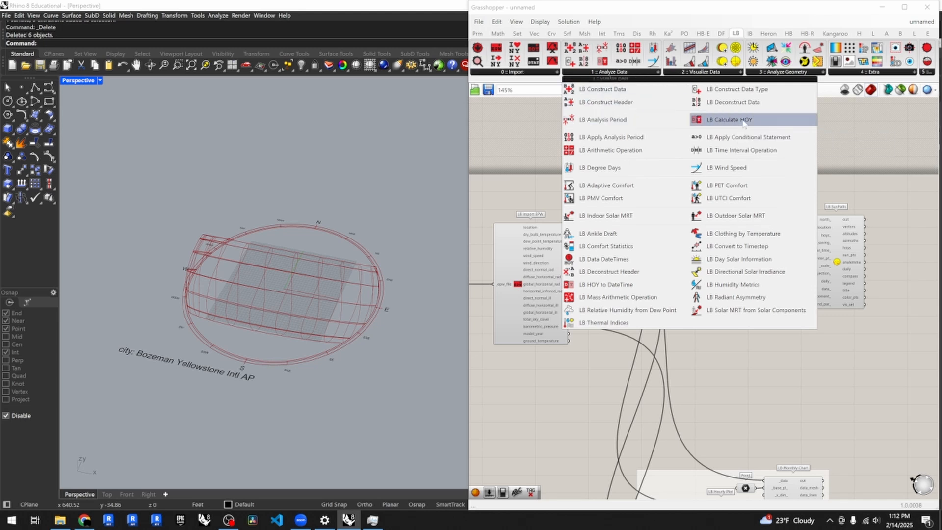
{"action": "left_click_drag", "start_coordinate": [743, 121], "coordinate": [748, 272]}
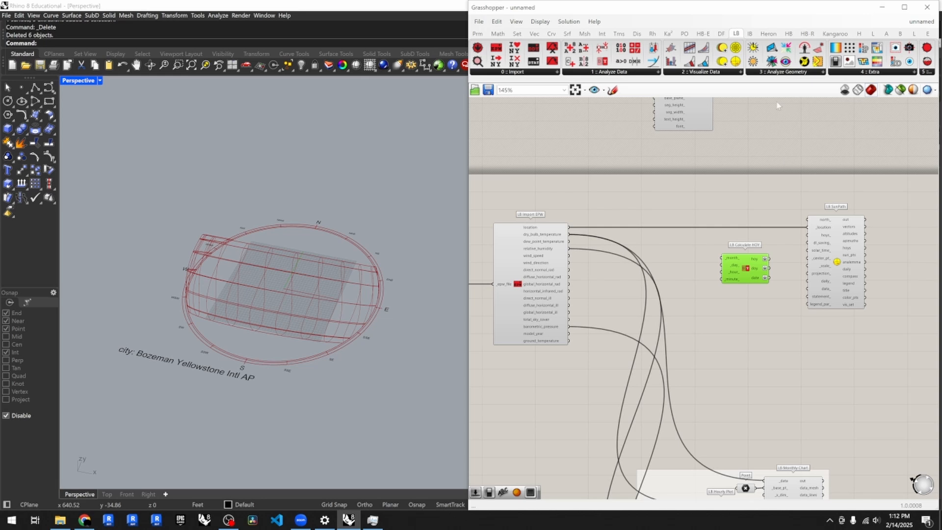
{"action": "left_click", "coordinate": [779, 72]}
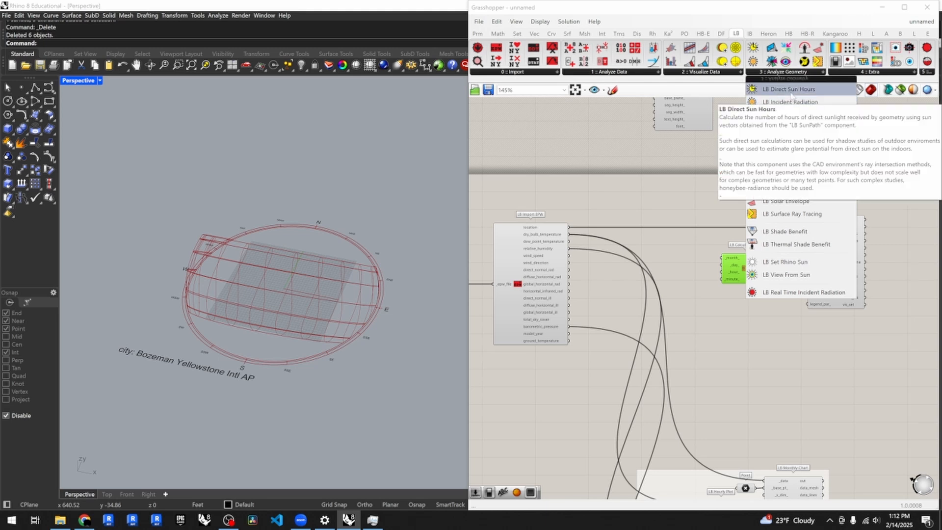
{"action": "left_click", "coordinate": [707, 255]}
{"action": "scroll", "coordinate": [905, 262], "scroll_direction": "up", "scroll_amount": 2}
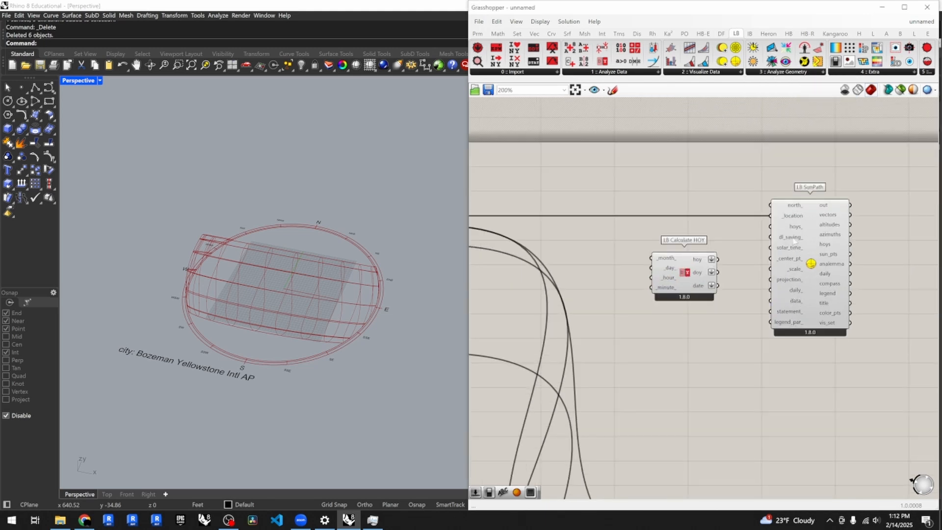
{"action": "mouse_move", "coordinate": [786, 318]}
{"action": "left_click", "coordinate": [708, 72]}
{"action": "left_click", "coordinate": [636, 74]}
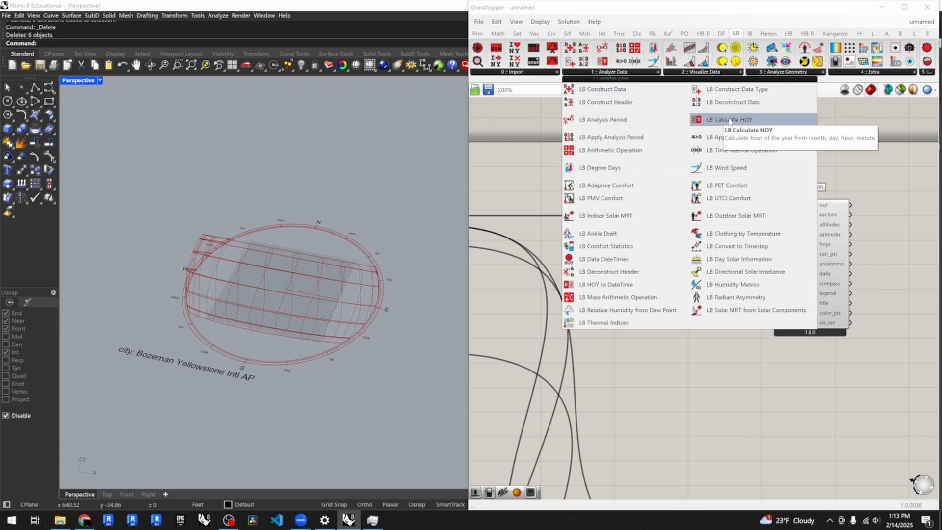
{"action": "left_click", "coordinate": [638, 74]}
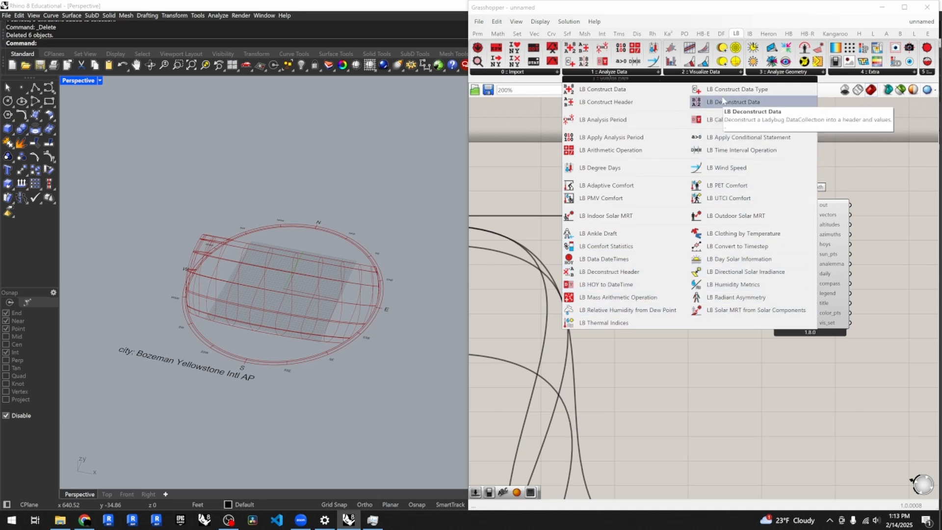
{"action": "left_click", "coordinate": [698, 349]}
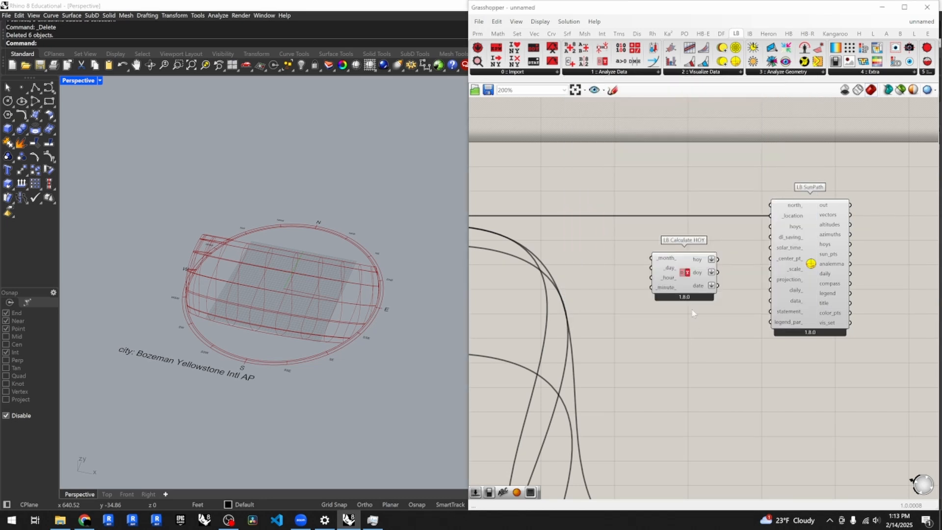
{"action": "left_click", "coordinate": [689, 72]}
{"action": "scroll", "coordinate": [689, 342], "scroll_direction": "down", "scroll_amount": 6}
{"action": "scroll", "coordinate": [713, 369], "scroll_direction": "up", "scroll_amount": 8}
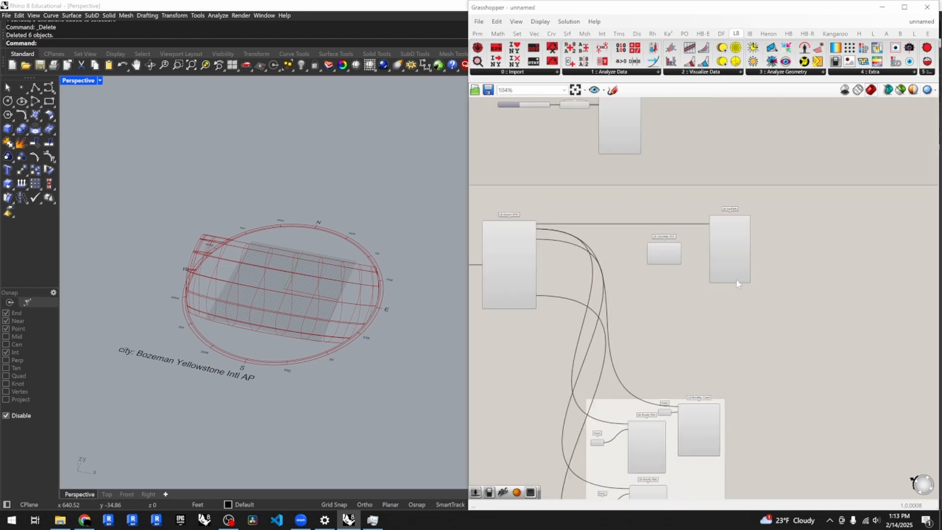
{"action": "left_click", "coordinate": [696, 72]}
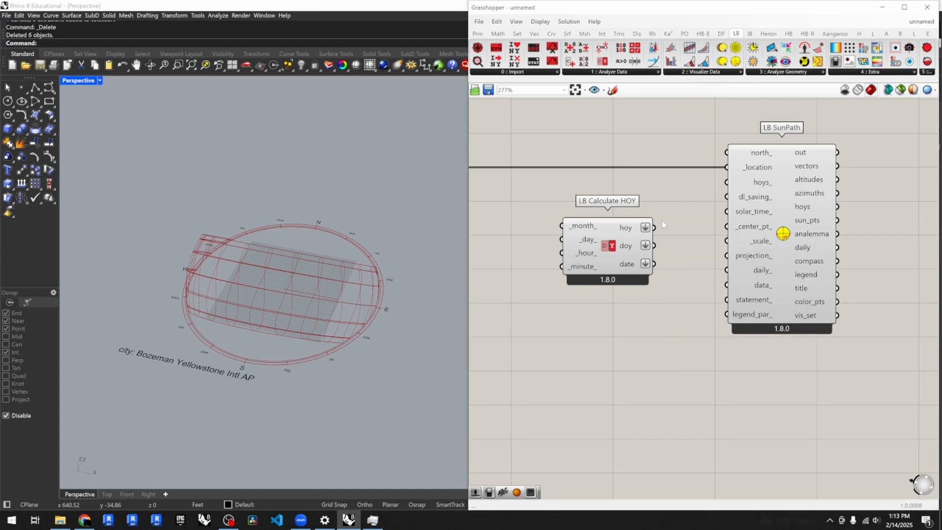
- Connect the hoy output of LB Calculate HOY to the hoys_ input of LB SunPath
{"action": "right_click_drag", "start_coordinate": [656, 230], "coordinate": [666, 237]}
{"action": "left_click_drag", "start_coordinate": [665, 235], "coordinate": [729, 191]}
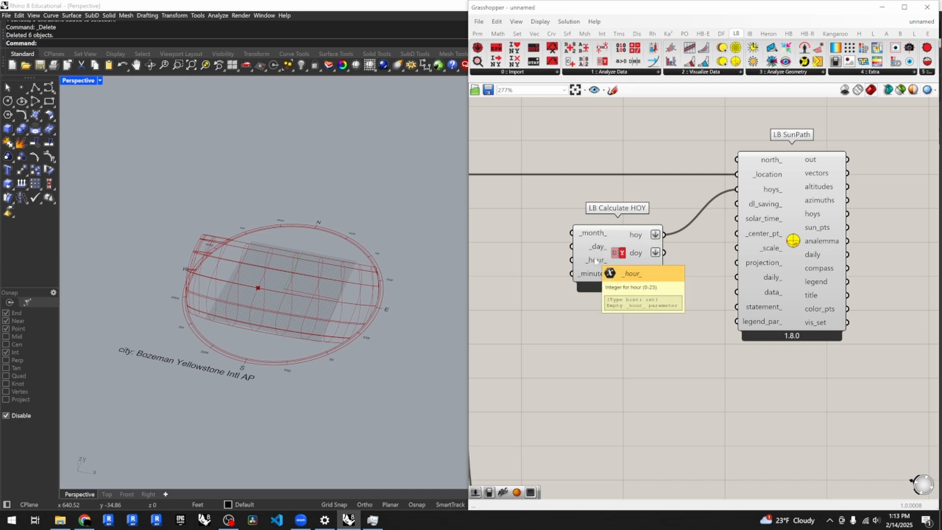
{"action": "right_click_drag", "start_coordinate": [252, 299], "coordinate": [267, 319]}
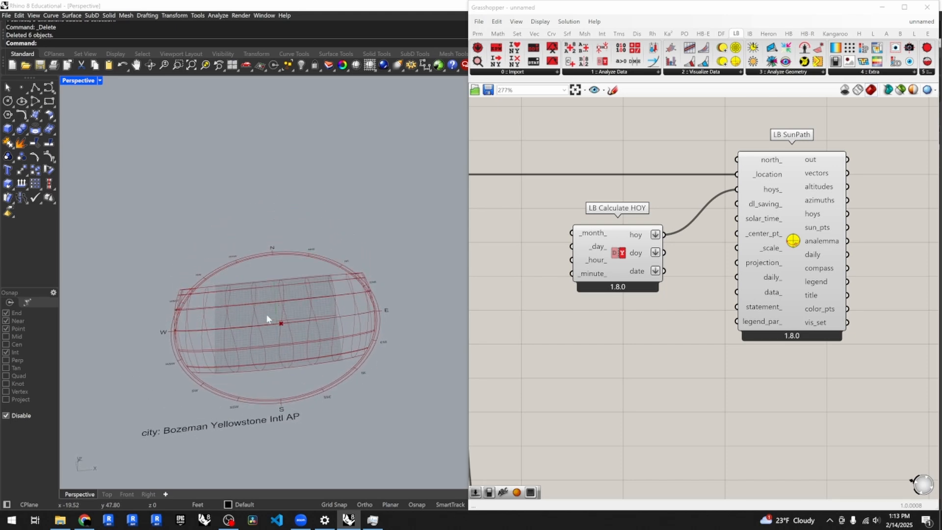
- Add a number slider ranging from 1 to 12, connect it to the _month_ input of LB Calculate HOY and set it to 3
{"action": "scroll", "coordinate": [674, 298], "scroll_direction": "down", "scroll_amount": 2}
{"action": "left_click_drag", "start_coordinate": [645, 278], "coordinate": [654, 277]}
{"action": "right_click_drag", "start_coordinate": [594, 267], "coordinate": [689, 272]}
{"action": "scroll", "coordinate": [690, 271], "scroll_direction": "up", "scroll_amount": 2}
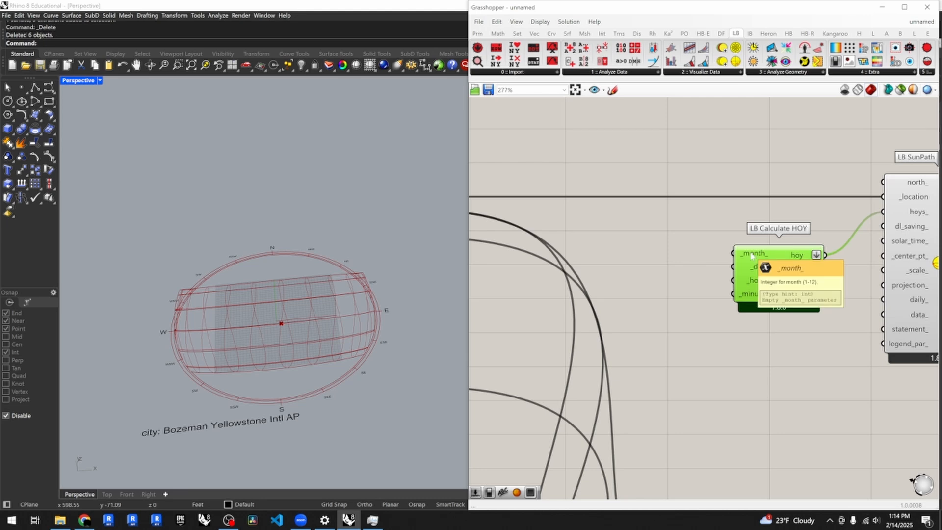
{"action": "double_click", "coordinate": [651, 253]}
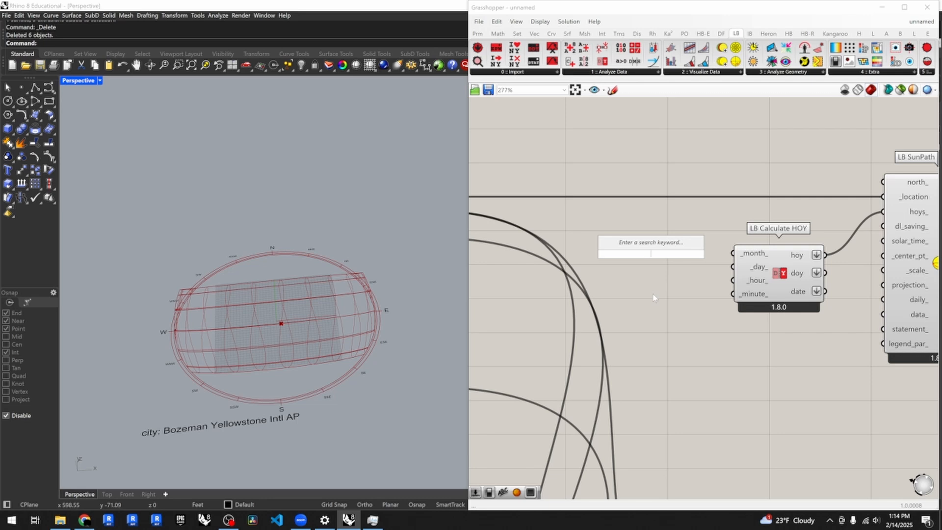
{"action": "type", "text": "1<12"}
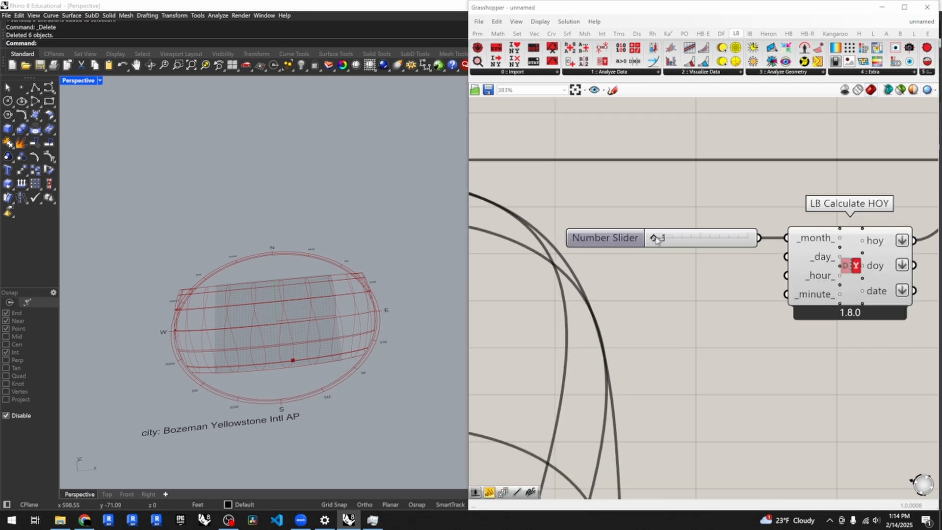
{"action": "left_click_drag", "start_coordinate": [654, 240], "coordinate": [671, 238]}
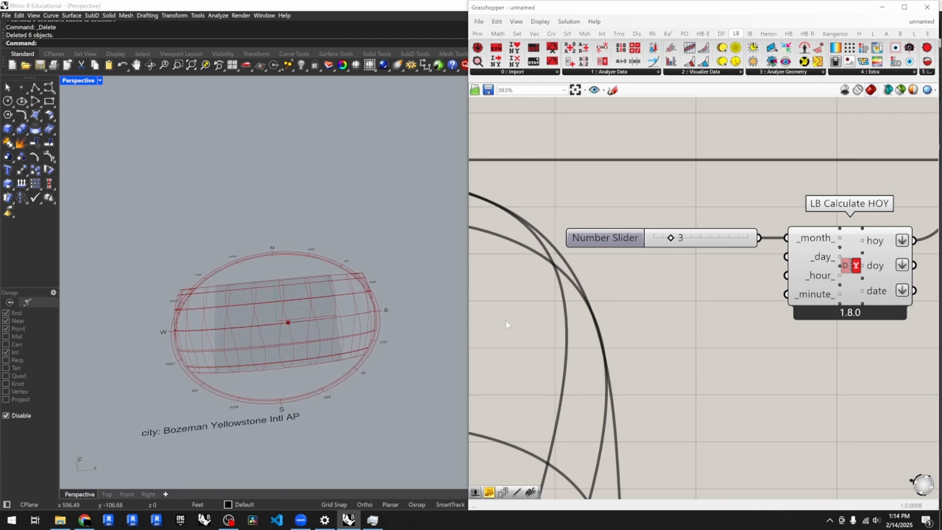
- Add a Mesh Sphere component to the right of LB SunPath and connect the sun_pts output to its Base input
{"action": "scroll", "coordinate": [520, 308], "scroll_direction": "down", "scroll_amount": 4}
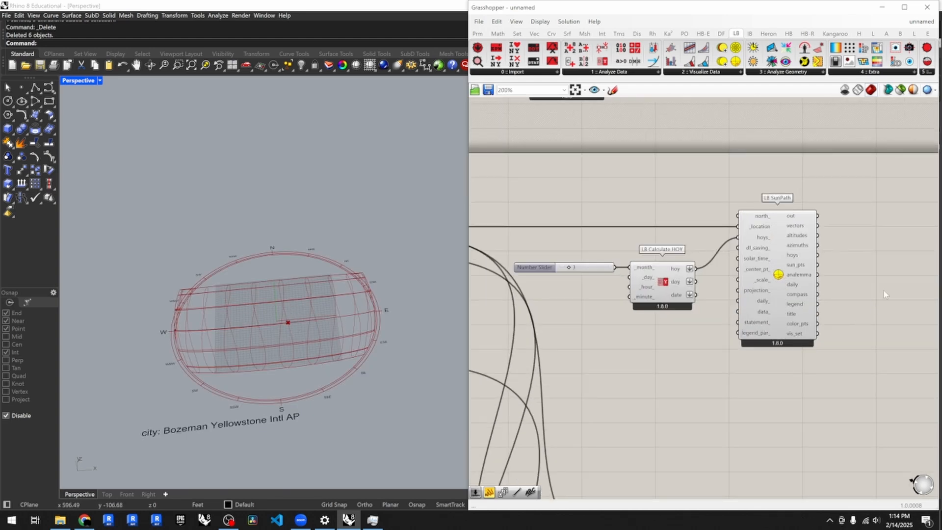
{"action": "scroll", "coordinate": [883, 288], "scroll_direction": "up", "scroll_amount": 3}
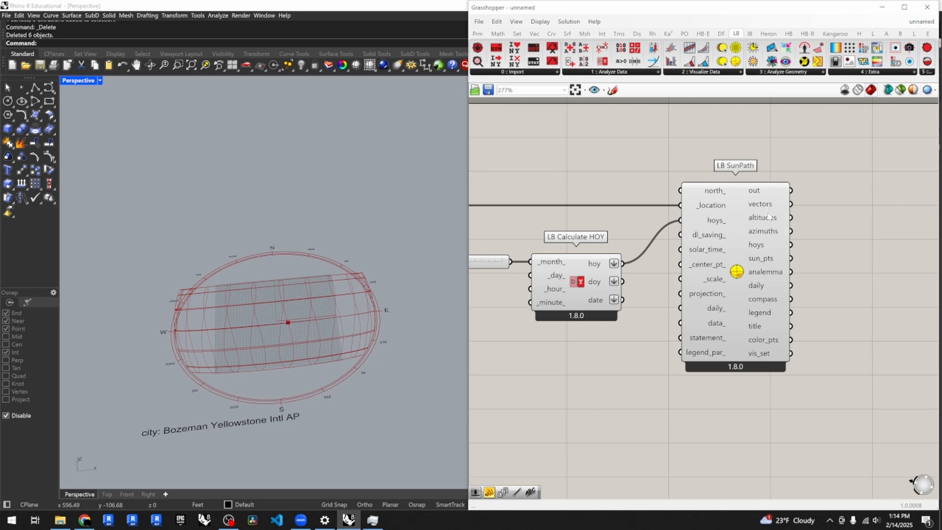
{"action": "mouse_move", "coordinate": [765, 263]}
{"action": "left_click", "coordinate": [585, 33]}
{"action": "left_click", "coordinate": [560, 74]}
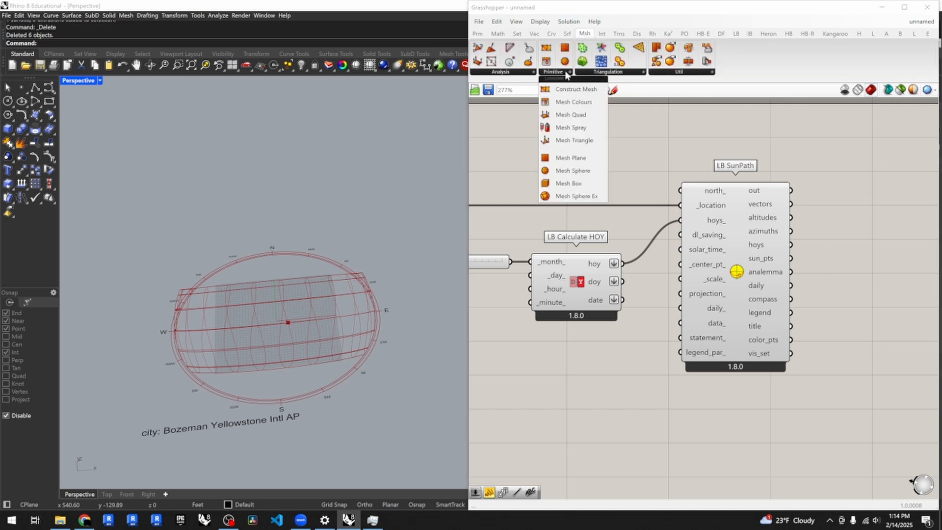
{"action": "left_click", "coordinate": [575, 171]}
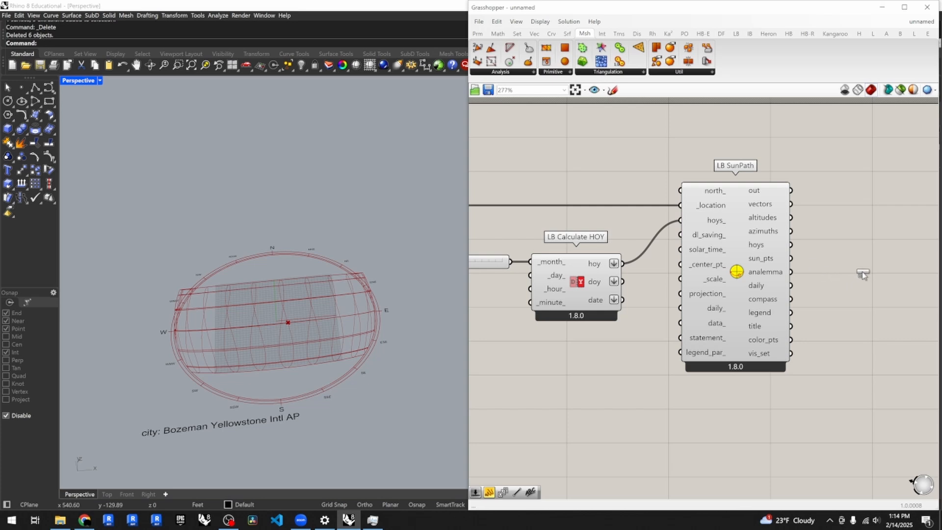
{"action": "left_click", "coordinate": [862, 272]}
{"action": "left_click_drag", "start_coordinate": [791, 258], "coordinate": [871, 286]}
{"action": "scroll", "coordinate": [316, 338], "scroll_direction": "up", "scroll_amount": 2}
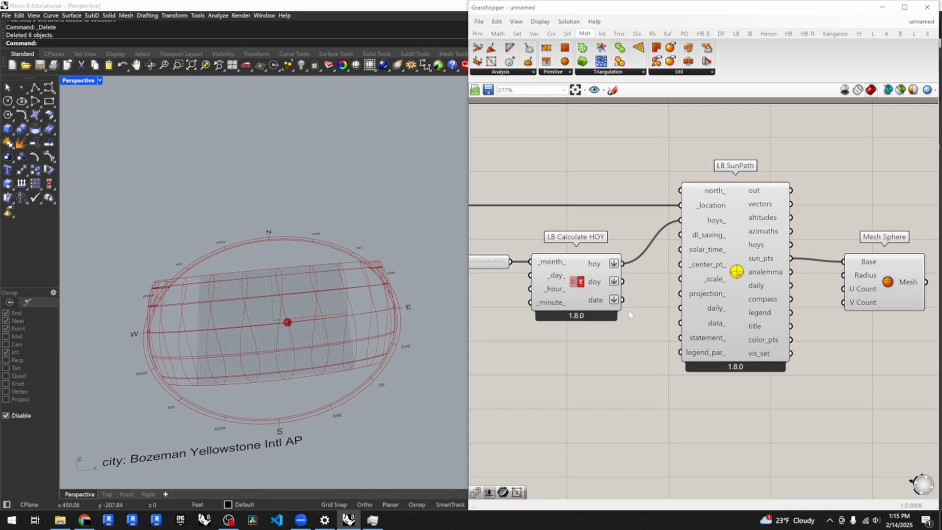
- Run the month slider up to 12 and back to 2 to shift the sun sphere through the year
{"action": "scroll", "coordinate": [661, 304], "scroll_direction": "down", "scroll_amount": 2}
{"action": "scroll", "coordinate": [591, 276], "scroll_direction": "up", "scroll_amount": 3}
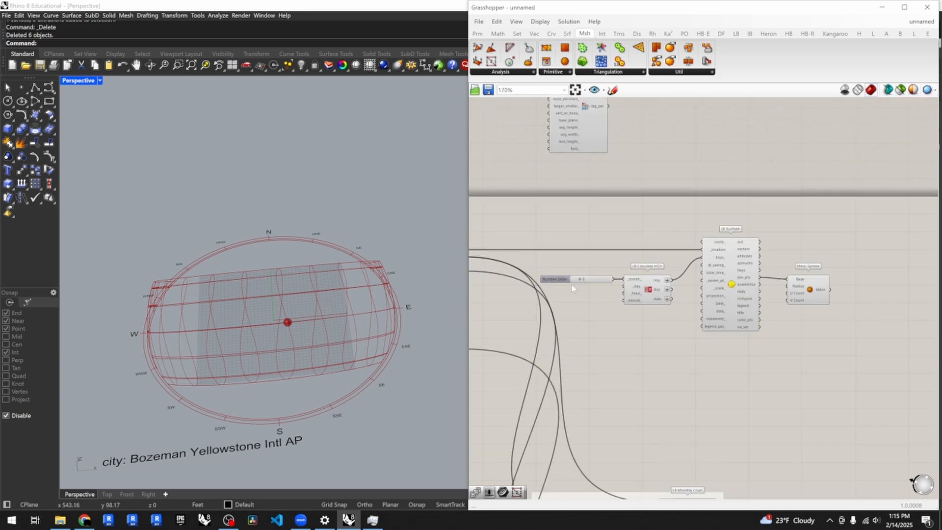
{"action": "left_click_drag", "start_coordinate": [591, 275], "coordinate": [655, 274]}
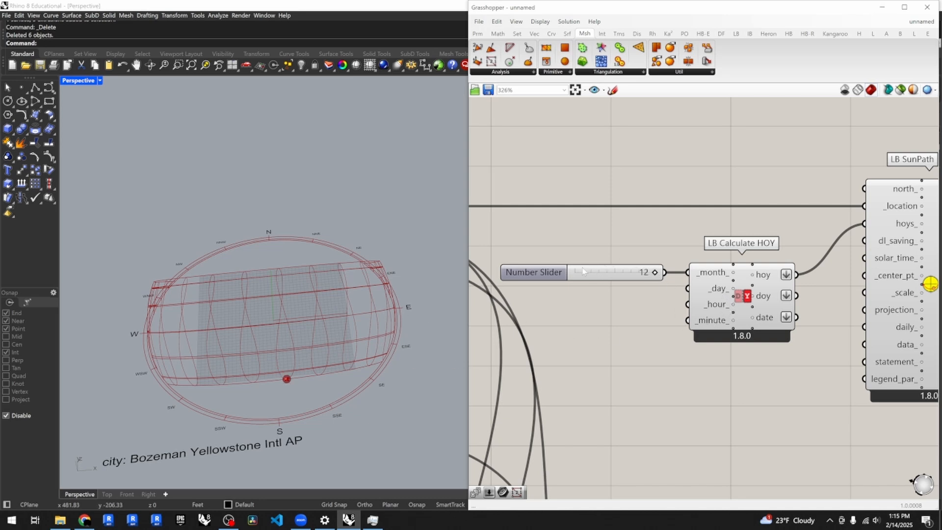
{"action": "left_click_drag", "start_coordinate": [653, 277], "coordinate": [582, 274]}
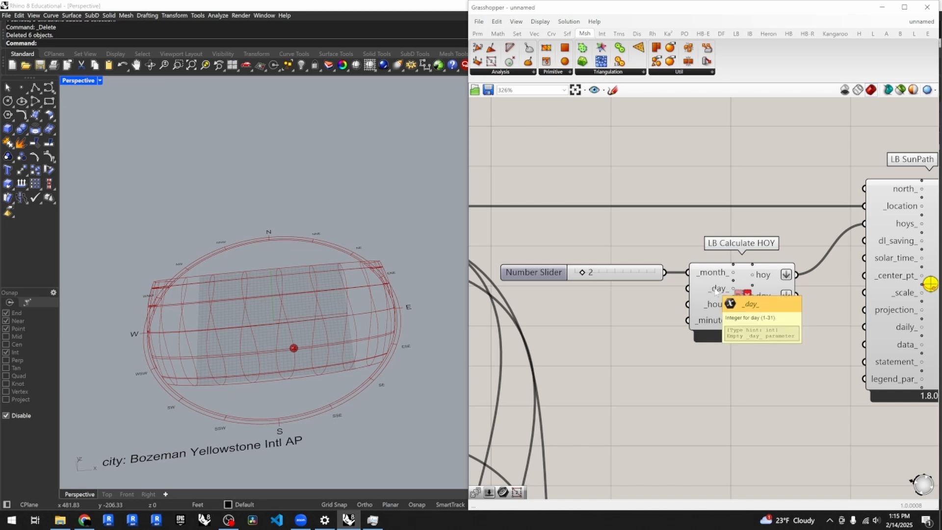
- Add a 1 to 31 number slider feeding the _day_ input and set the date to month 4, day 17
{"action": "double_click", "coordinate": [584, 304]}
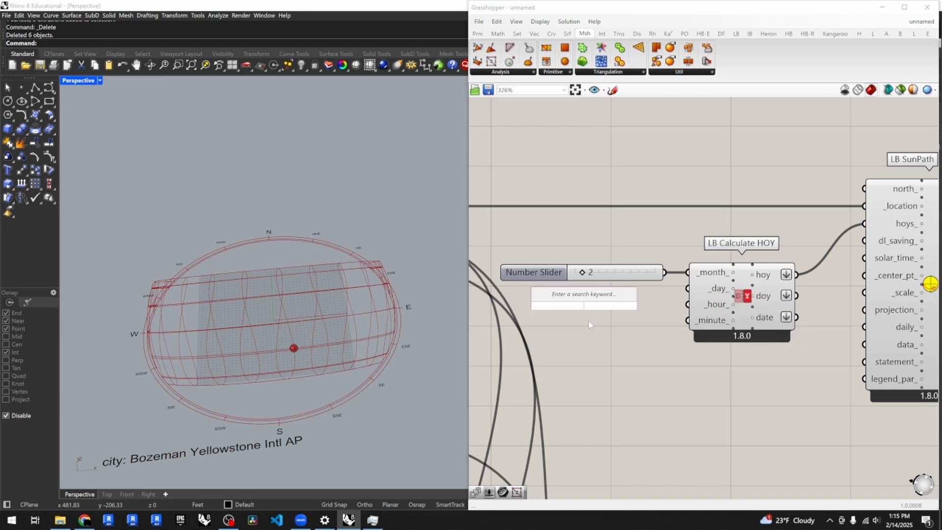
{"action": "type", "text": "1<"}
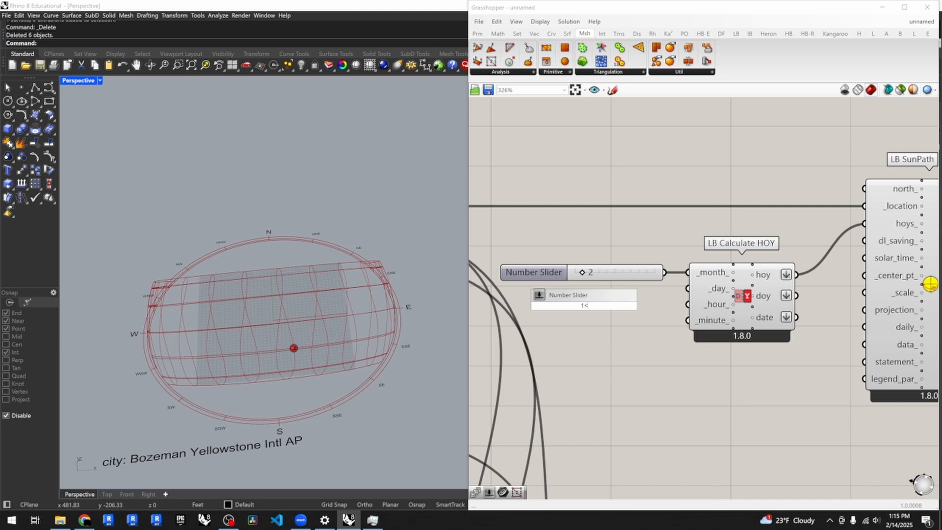
{"action": "type", "text": "31"}
{"action": "key", "text": "Return"}
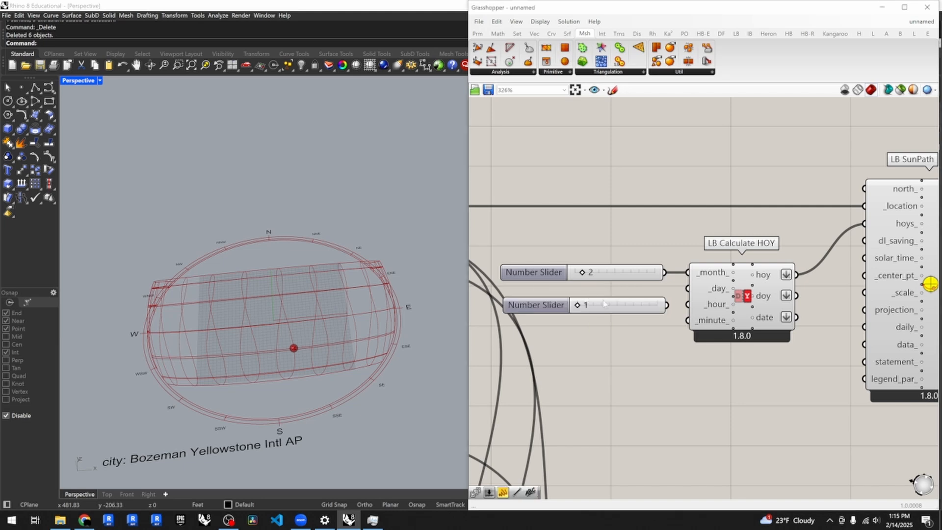
{"action": "left_click_drag", "start_coordinate": [658, 301], "coordinate": [688, 289]}
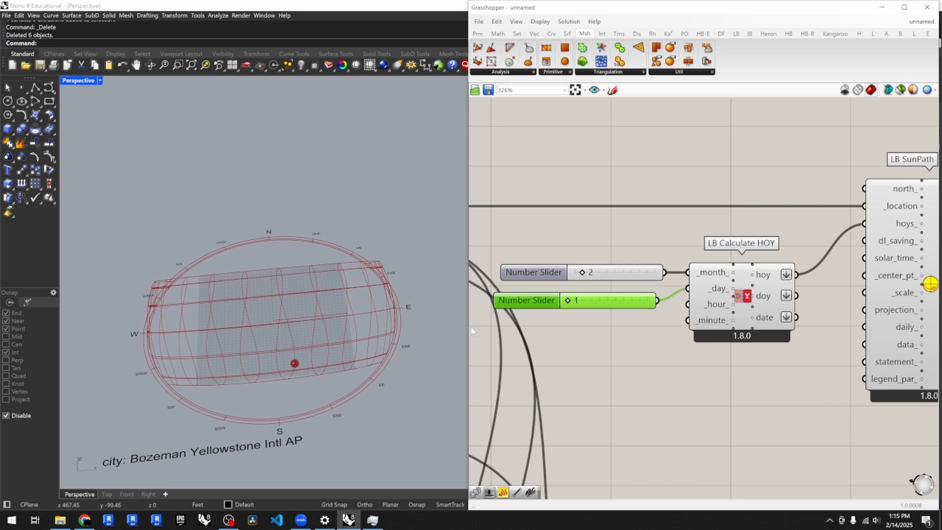
{"action": "left_click_drag", "start_coordinate": [568, 301], "coordinate": [614, 304]}
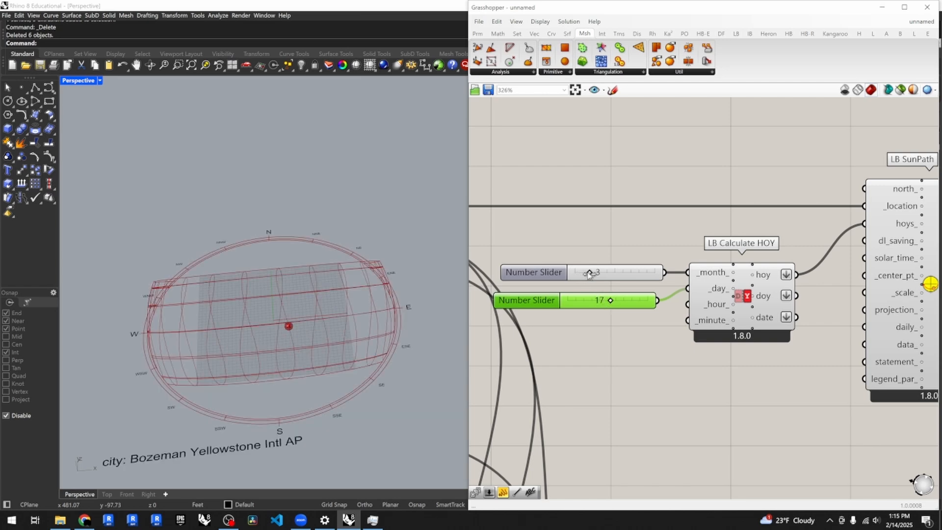
{"action": "left_click_drag", "start_coordinate": [587, 275], "coordinate": [611, 302]}
- Add a number slider ranging from 0 to 23 and connect it to the _hour_ input of LB Calculate HOY
{"action": "mouse_move", "coordinate": [716, 305]}
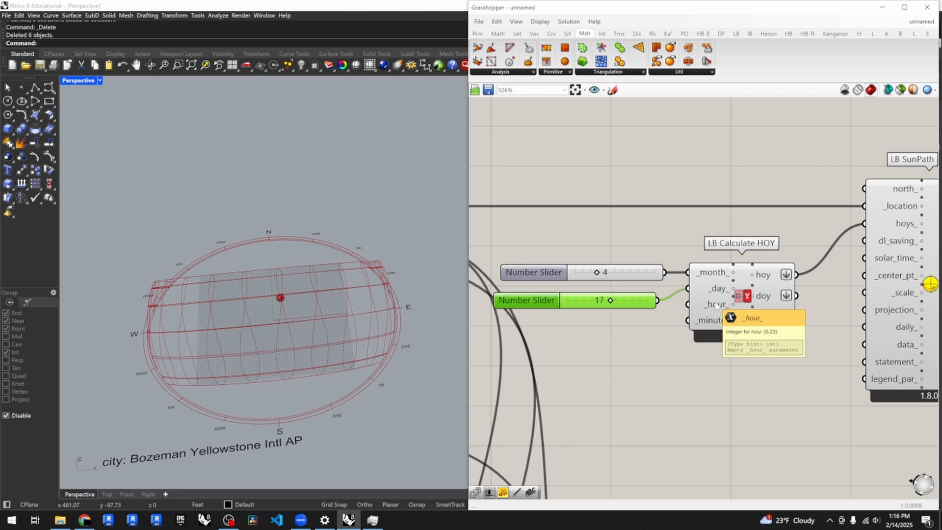
{"action": "double_click", "coordinate": [597, 332]}
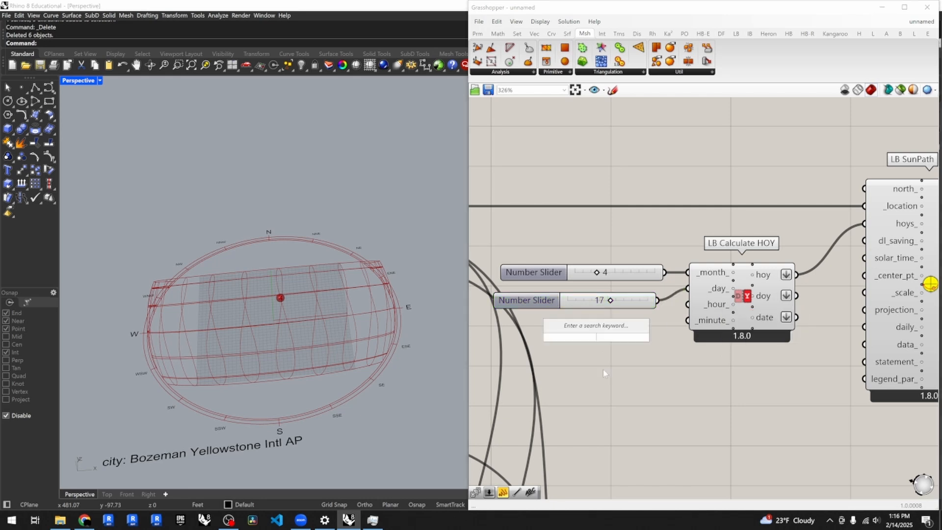
{"action": "type", "text": "0<"}
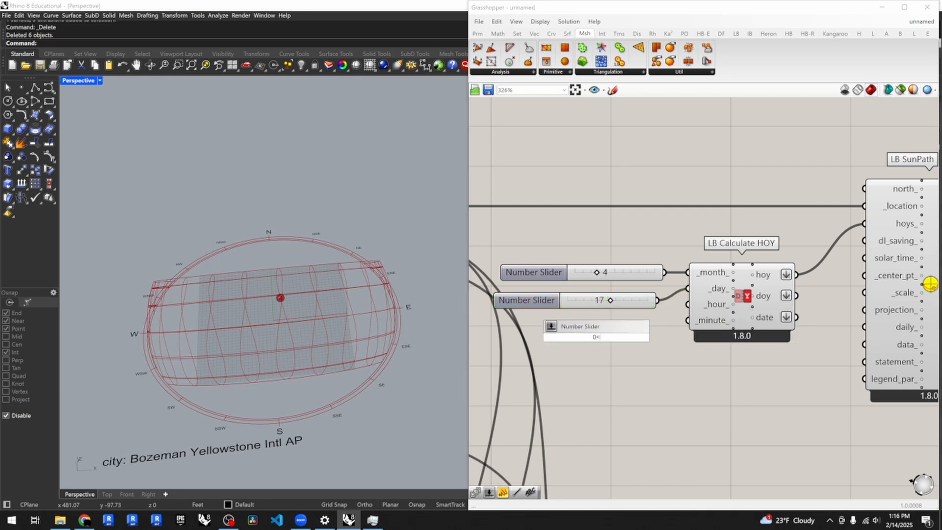
{"action": "type", "text": "23"}
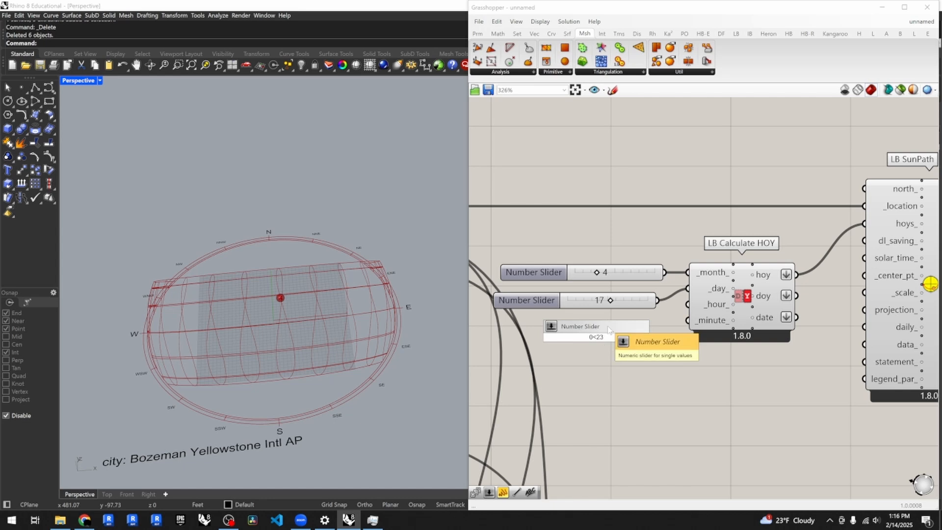
{"action": "left_click", "coordinate": [606, 348]}
{"action": "left_click_drag", "start_coordinate": [616, 331], "coordinate": [692, 313]}
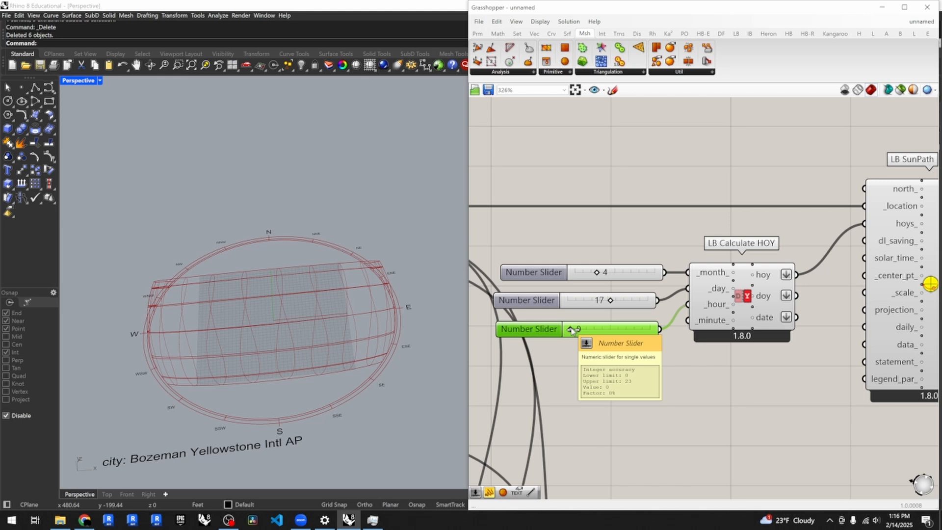
- Set the hour slider to 13 and vary it further to move the sun sphere along its daily path
{"action": "left_click_drag", "start_coordinate": [572, 330], "coordinate": [617, 335]}
{"action": "right_click_drag", "start_coordinate": [410, 415], "coordinate": [330, 385]}
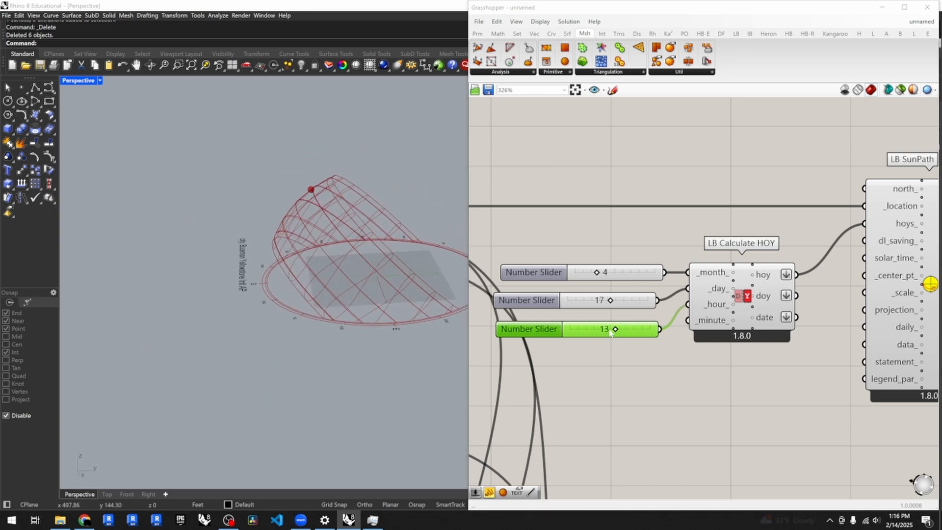
{"action": "left_click_drag", "start_coordinate": [611, 331], "coordinate": [629, 307]}
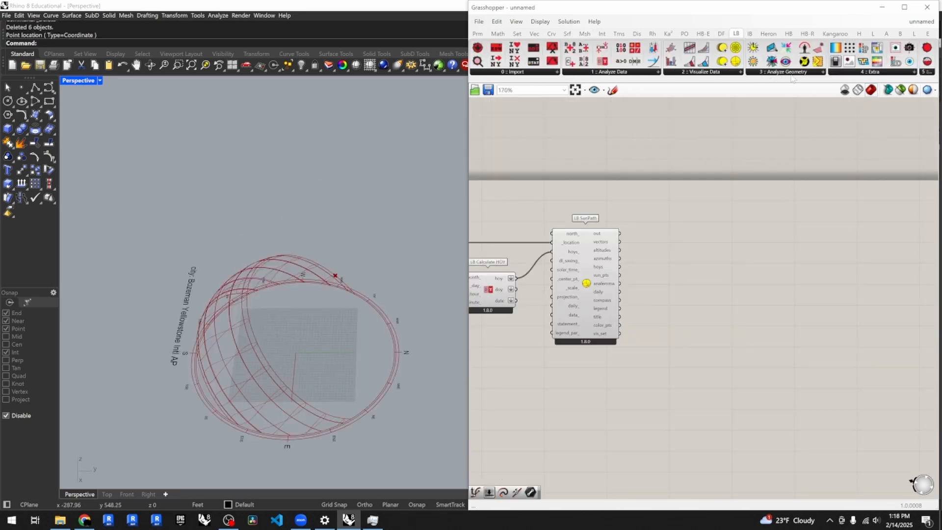
- Add an LB Direct Sun Hours component to the right of LB SunPath
{"action": "left_click", "coordinate": [780, 73]}
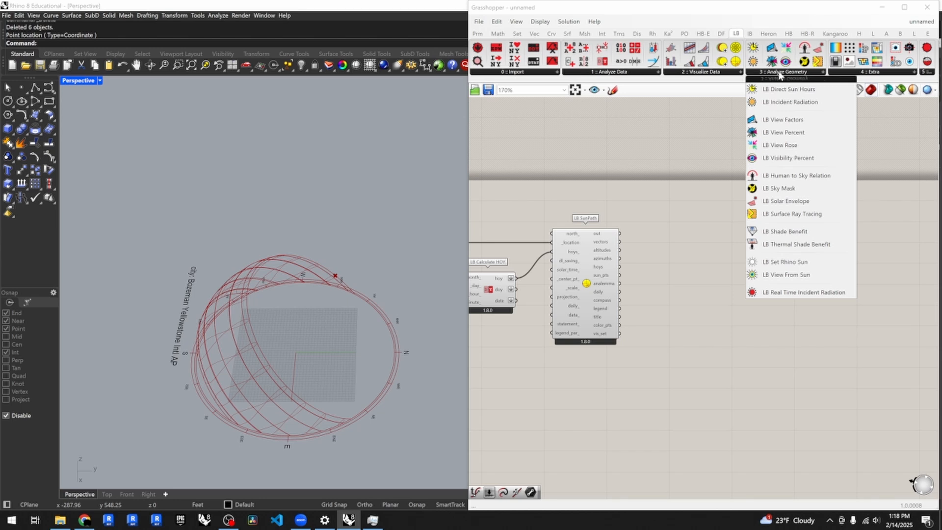
{"action": "left_click", "coordinate": [800, 91]}
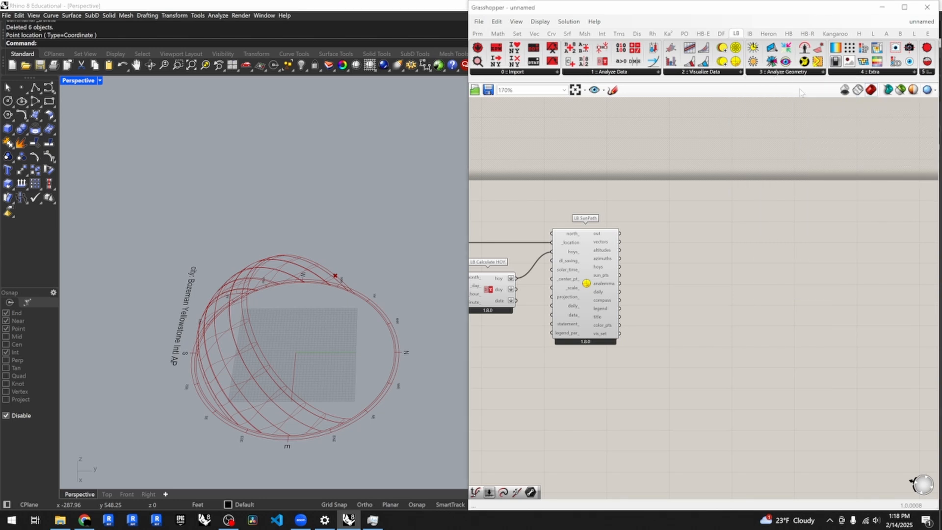
{"action": "left_click", "coordinate": [758, 259]}
{"action": "scroll", "coordinate": [685, 267], "scroll_direction": "up", "scroll_amount": 2}
{"action": "scroll", "coordinate": [685, 267], "scroll_direction": "up", "scroll_amount": 2}
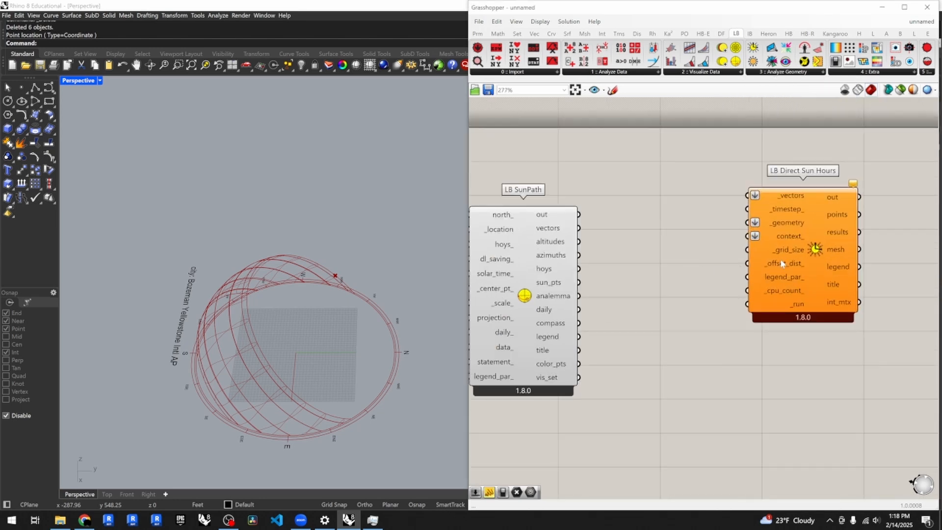
{"action": "left_click", "coordinate": [658, 243]}
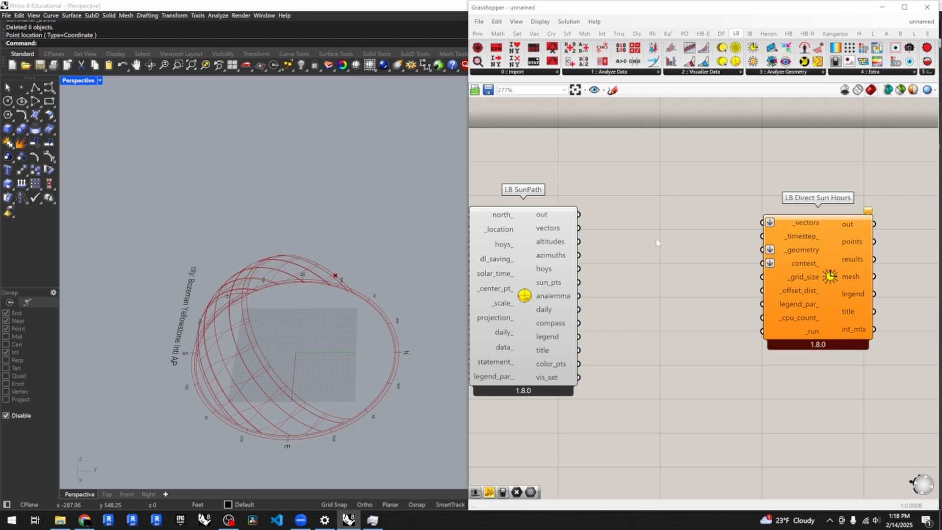
- Connect the vectors output of LB SunPath to the _vectors input of LB Direct Sun Hours
{"action": "scroll", "coordinate": [667, 243], "scroll_direction": "down", "scroll_amount": 4}
{"action": "scroll", "coordinate": [599, 236], "scroll_direction": "up", "scroll_amount": 3}
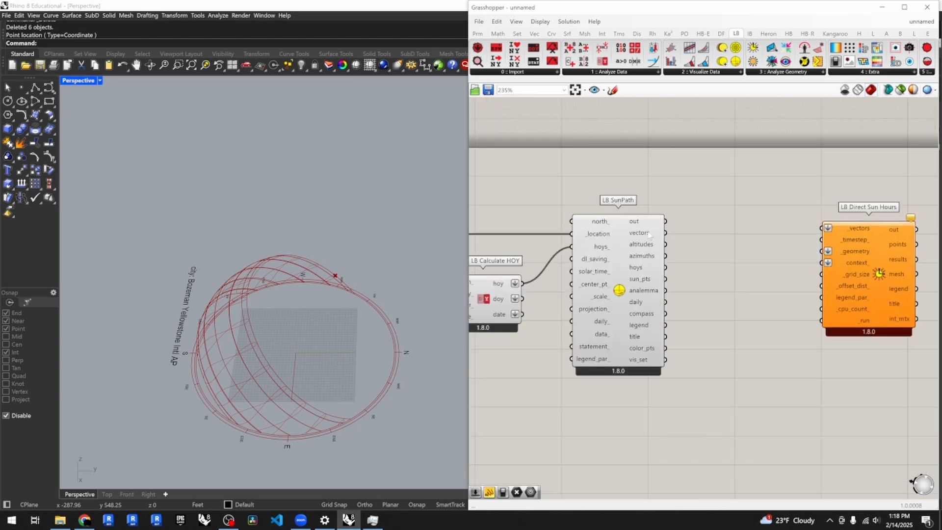
{"action": "left_click_drag", "start_coordinate": [667, 233], "coordinate": [825, 228]}
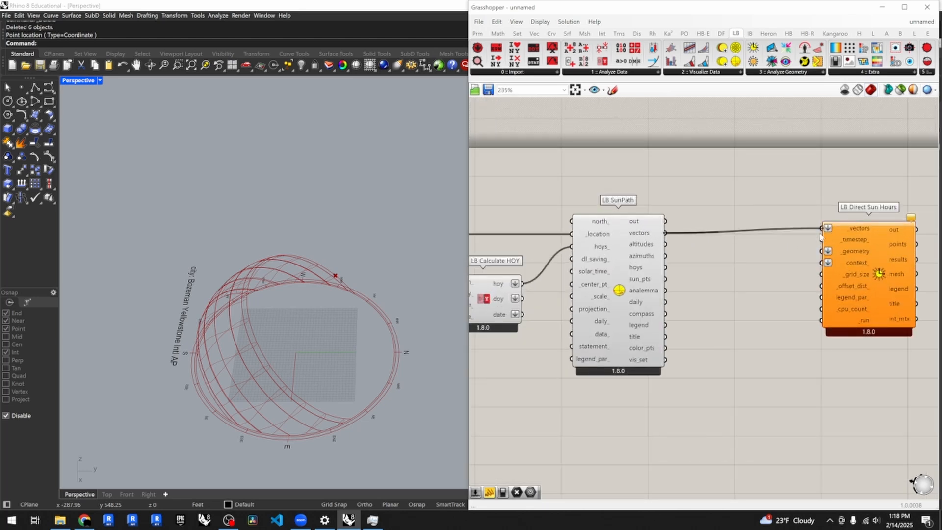
{"action": "scroll", "coordinate": [711, 268], "scroll_direction": "up", "scroll_amount": 3}
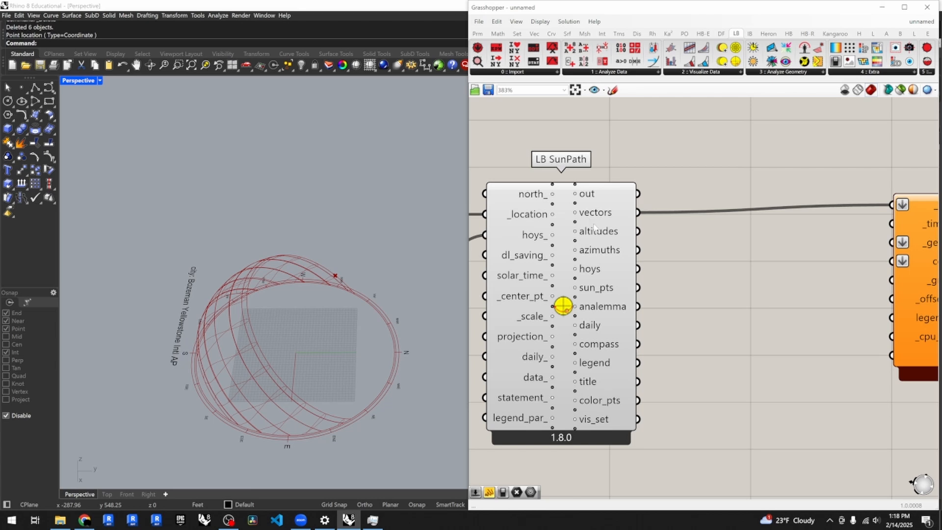
- Add a Vector Display component between LB SunPath and LB Direct Sun Hours
{"action": "scroll", "coordinate": [594, 227], "scroll_direction": "down", "scroll_amount": 4}
{"action": "left_click", "coordinate": [637, 33]}
{"action": "left_click", "coordinate": [744, 71]}
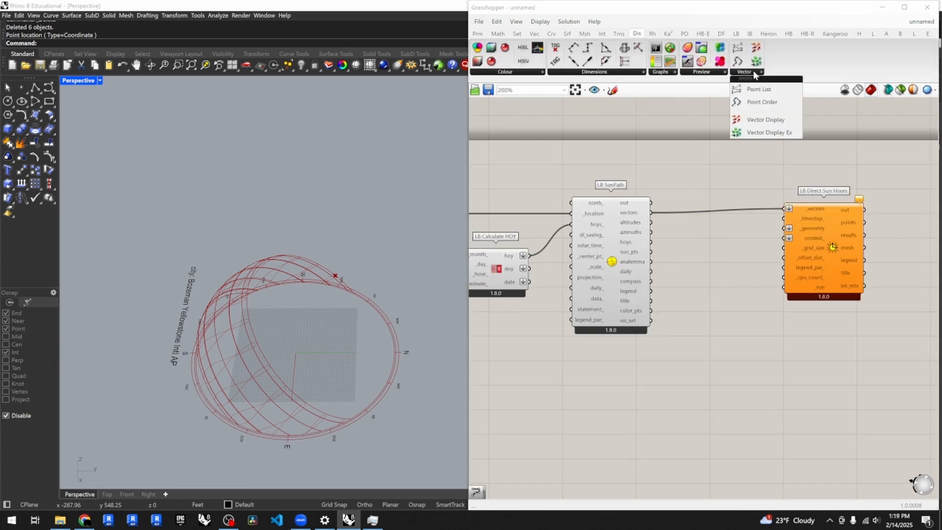
{"action": "left_click", "coordinate": [760, 120]}
{"action": "left_click", "coordinate": [720, 227]}
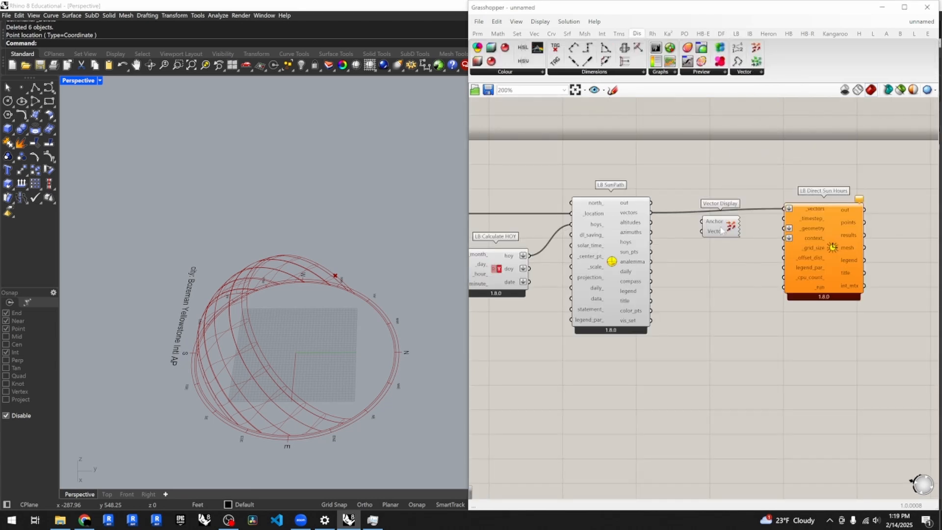
- Wire the SunPath sun_pts into the Anchor input and vectors into the Vector input of Vector Display, and inspect the preview
{"action": "left_click_drag", "start_coordinate": [654, 217], "coordinate": [703, 231]}
{"action": "scroll", "coordinate": [682, 240], "scroll_direction": "up", "scroll_amount": 1}
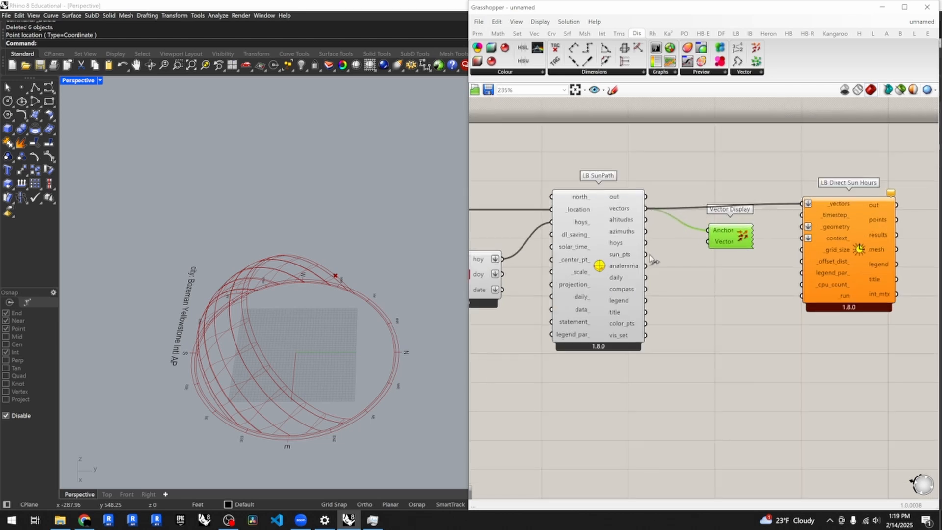
{"action": "left_click_drag", "start_coordinate": [647, 257], "coordinate": [708, 230]}
{"action": "left_click_drag", "start_coordinate": [646, 208], "coordinate": [708, 244]}
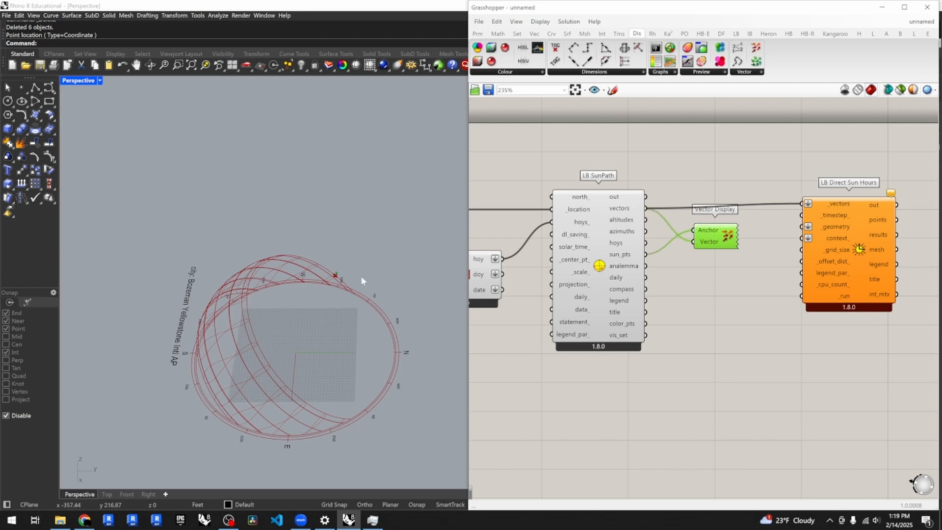
{"action": "scroll", "coordinate": [361, 277], "scroll_direction": "up", "scroll_amount": 3}
{"action": "scroll", "coordinate": [340, 279], "scroll_direction": "down", "scroll_amount": 5}
{"action": "scroll", "coordinate": [344, 282], "scroll_direction": "down", "scroll_amount": 5}
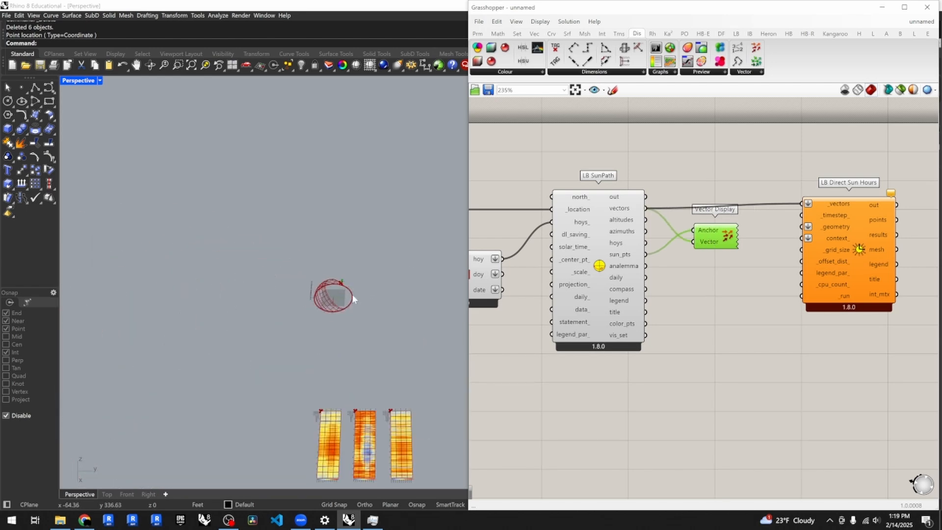
{"action": "scroll", "coordinate": [346, 284], "scroll_direction": "up", "scroll_amount": 6}
{"action": "right_click_drag", "start_coordinate": [365, 283], "coordinate": [366, 287]}
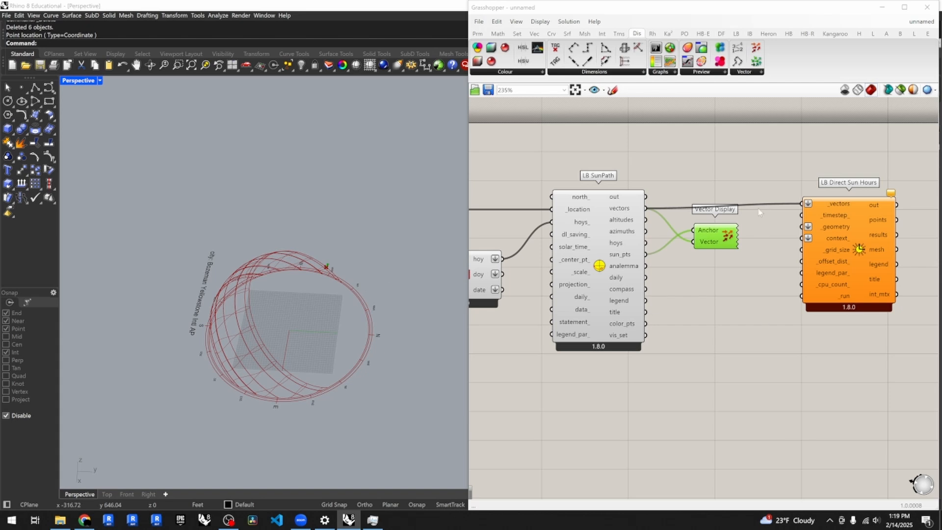
- Add a Vector Display Ex component below the Vector Display component
{"action": "left_click", "coordinate": [753, 73]}
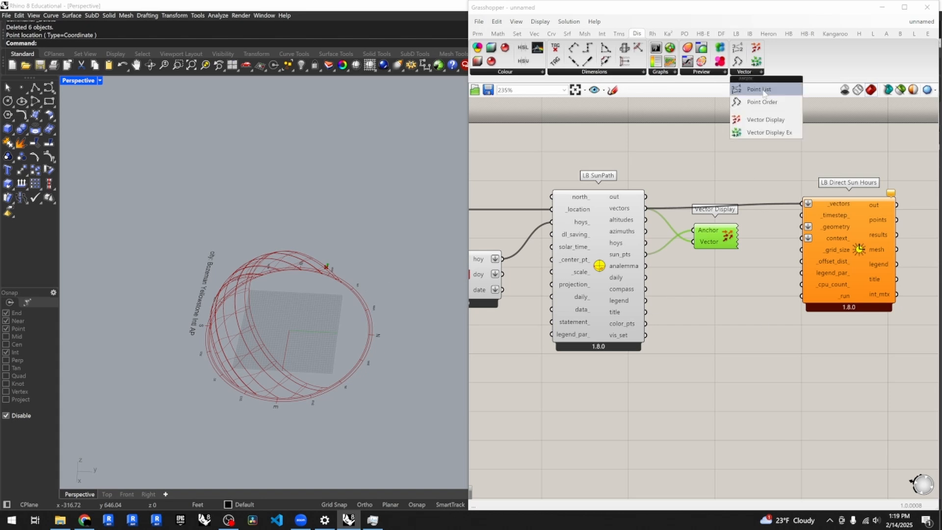
{"action": "left_click", "coordinate": [768, 133]}
{"action": "left_click", "coordinate": [741, 309]}
{"action": "left_click_drag", "start_coordinate": [741, 310], "coordinate": [767, 331]}
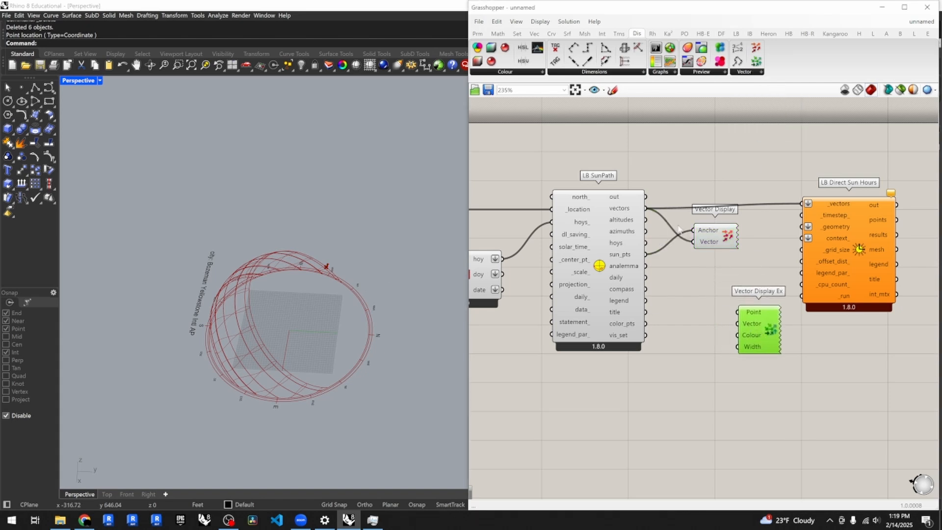
- Connect the SunPath vectors and sun_pts to Vector Display Ex's Vector and Point inputs, and delete the plain Vector Display component
{"action": "left_click_drag", "start_coordinate": [650, 216], "coordinate": [736, 322]}
{"action": "left_click_drag", "start_coordinate": [646, 254], "coordinate": [739, 312]}
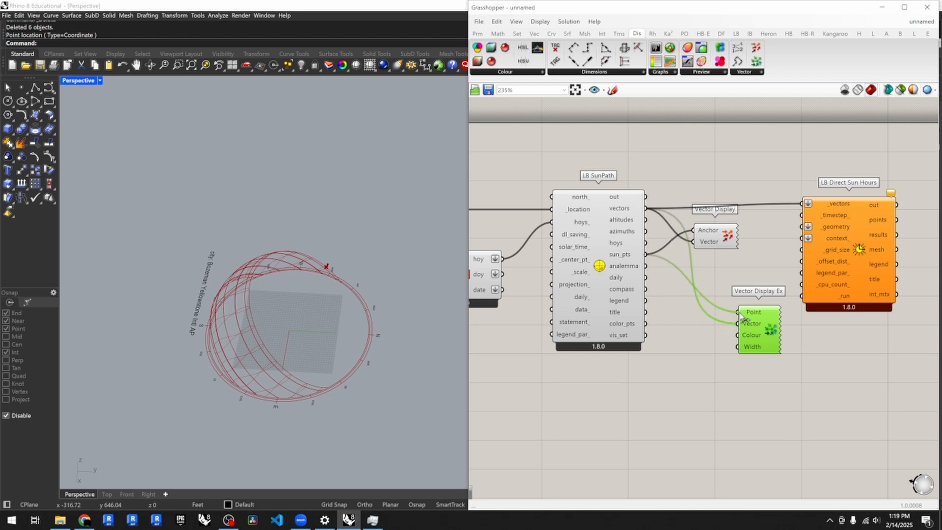
{"action": "left_click", "coordinate": [723, 247]}
{"action": "key", "text": "Delete"}
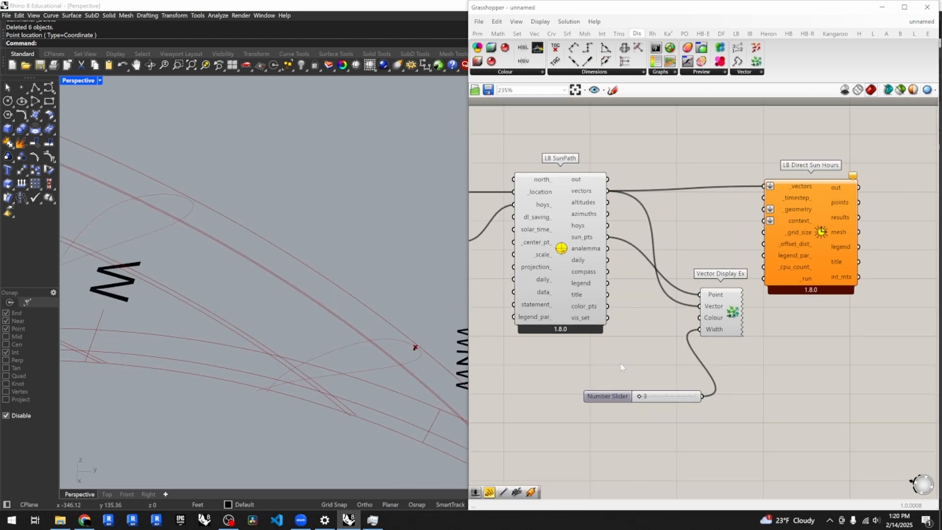
- Scale the SunPath vectors with an Amplitude component driven by a slider at 100 and feed the result to Vector Display Ex
{"action": "double_click", "coordinate": [621, 367]}
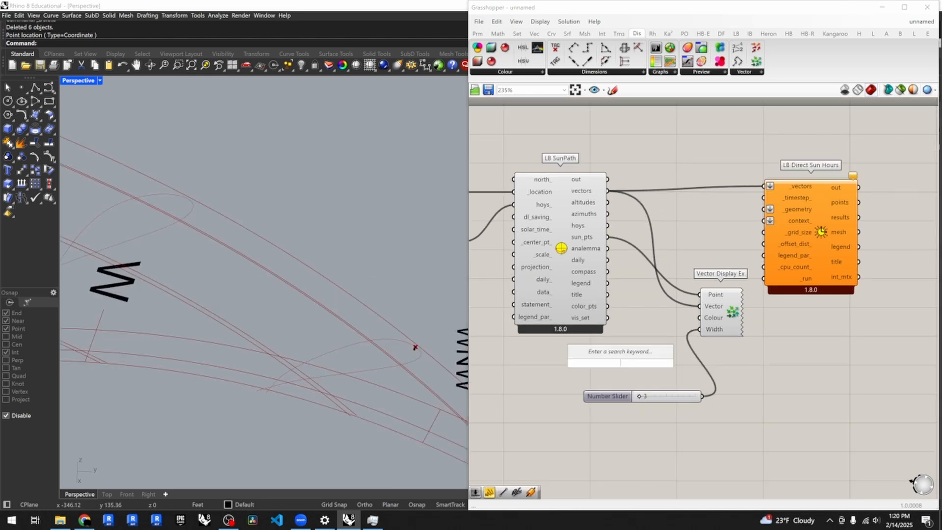
{"action": "type", "text": "am"}
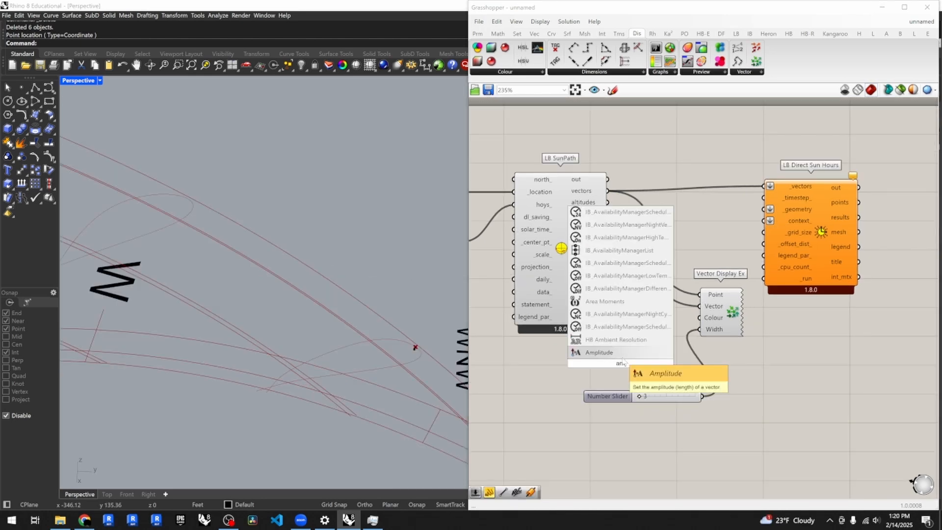
{"action": "left_click", "coordinate": [624, 353]}
{"action": "left_click_drag", "start_coordinate": [625, 364], "coordinate": [695, 368]}
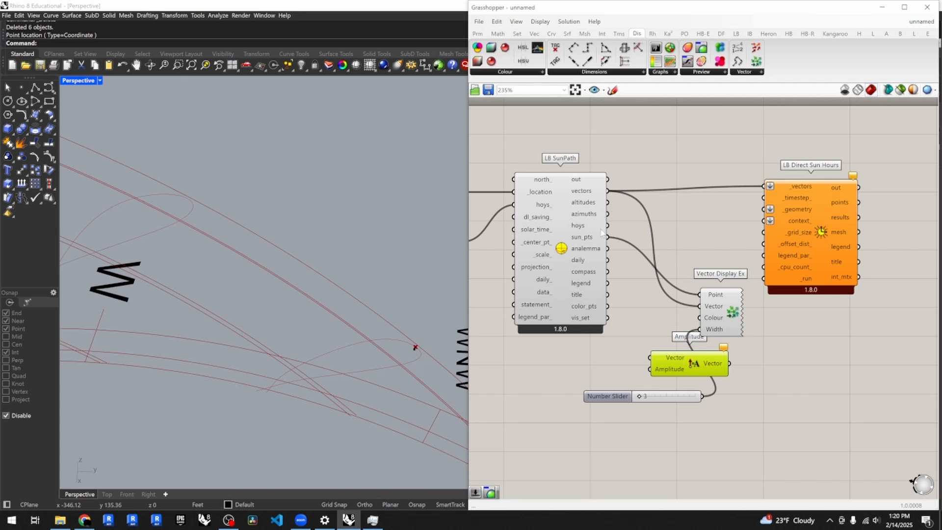
{"action": "left_click_drag", "start_coordinate": [608, 191], "coordinate": [659, 373]}
{"action": "left_click_drag", "start_coordinate": [611, 398], "coordinate": [619, 373]}
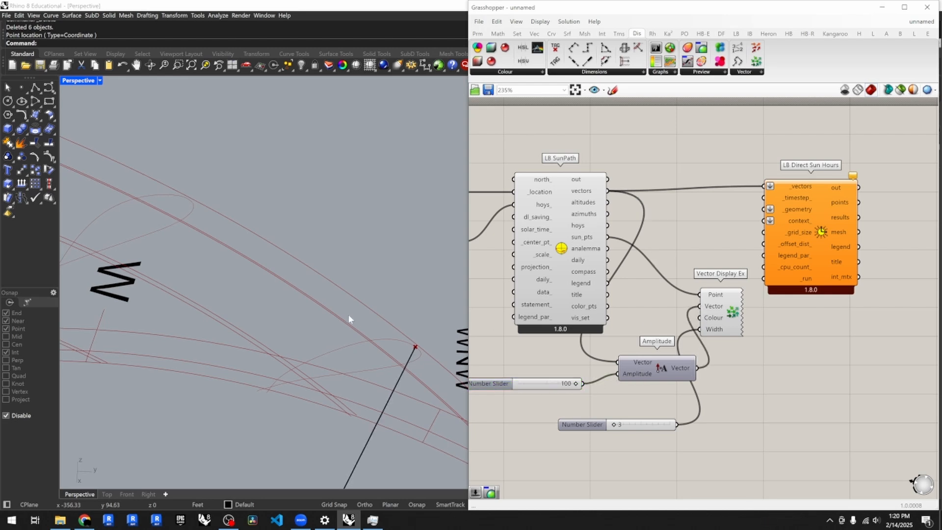
{"action": "scroll", "coordinate": [349, 314], "scroll_direction": "down", "scroll_amount": 1}
{"action": "scroll", "coordinate": [351, 310], "scroll_direction": "down", "scroll_amount": 5}
{"action": "scroll", "coordinate": [355, 316], "scroll_direction": "up", "scroll_amount": 4}
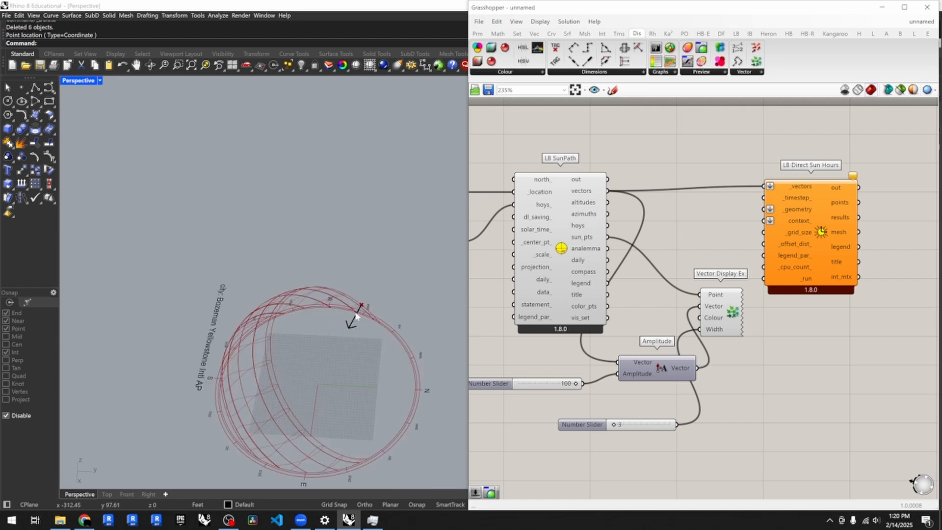
{"action": "scroll", "coordinate": [358, 319], "scroll_direction": "down", "scroll_amount": 3}
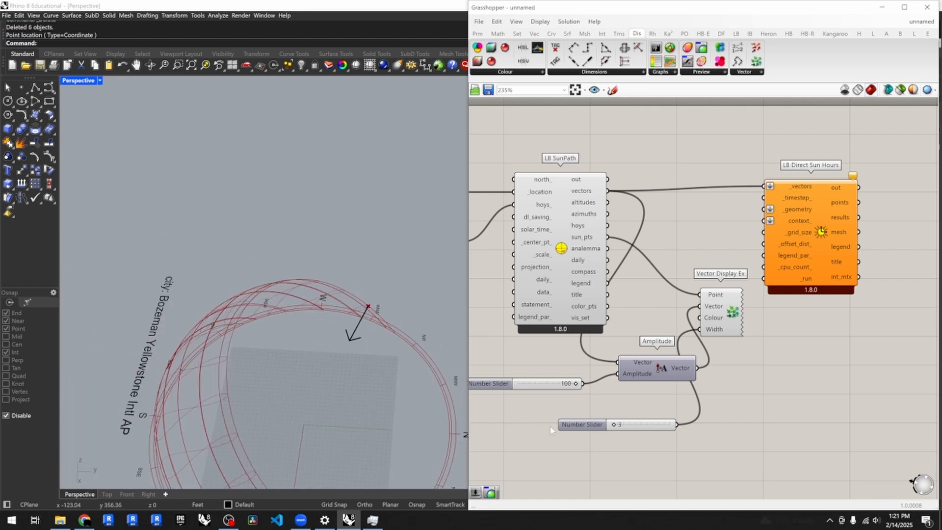
- Tidy the canvas by moving the vector display components below LB SunPath and LB Direct Sun Hours further to the right
{"action": "left_click_drag", "start_coordinate": [719, 314], "coordinate": [553, 349]}
{"action": "scroll", "coordinate": [667, 319], "scroll_direction": "down", "scroll_amount": 3}
{"action": "left_click_drag", "start_coordinate": [714, 354], "coordinate": [755, 373]}
{"action": "left_click", "coordinate": [706, 327]}
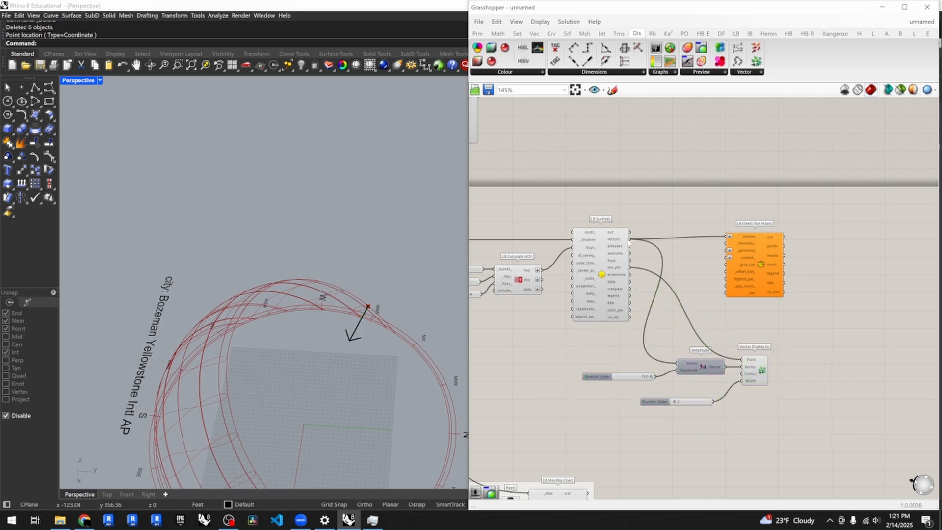
{"action": "left_click_drag", "start_coordinate": [760, 261], "coordinate": [892, 265]}
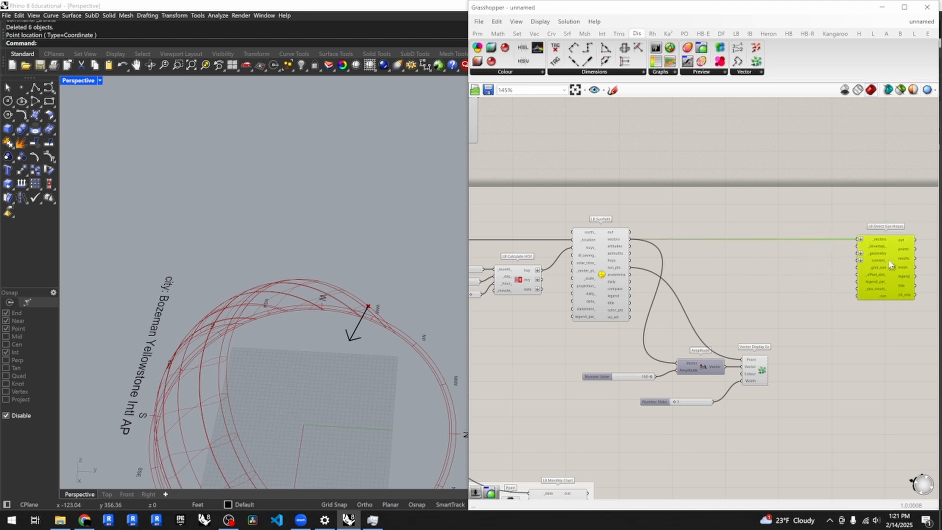
{"action": "left_click", "coordinate": [812, 364]}
{"action": "scroll", "coordinate": [706, 290], "scroll_direction": "down", "scroll_amount": 2}
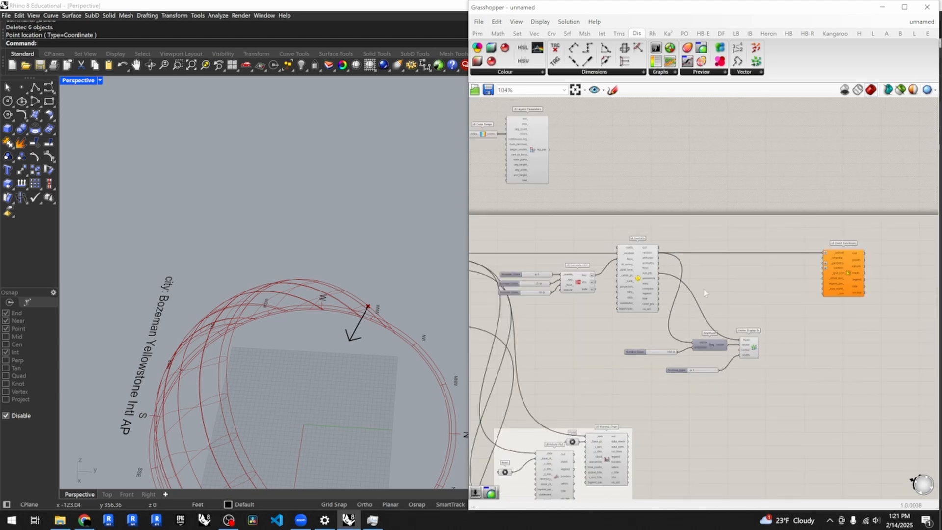
- Vary the hour slider of LB Calculate HOY to 13 and set it to 17 to redirect the sun vector arrow
{"action": "scroll", "coordinate": [511, 288], "scroll_direction": "up", "scroll_amount": 11}
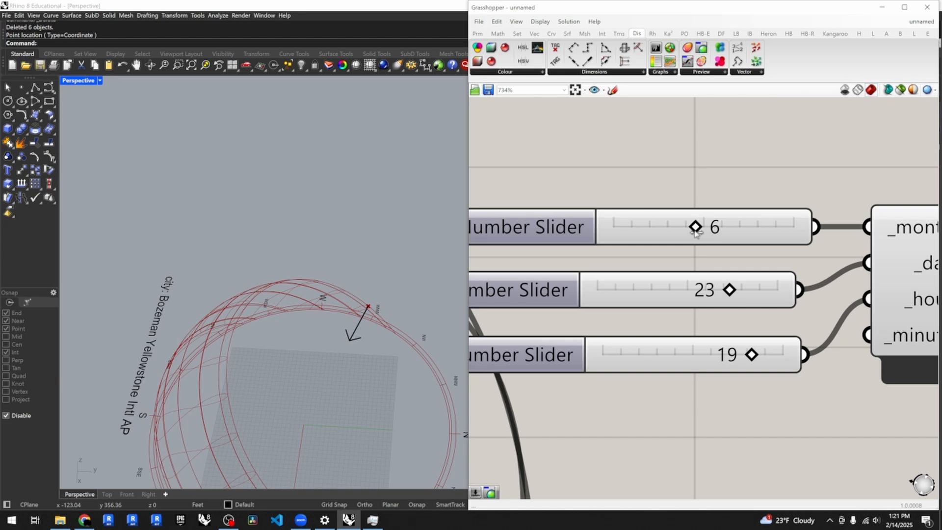
{"action": "mouse_move", "coordinate": [688, 235]}
{"action": "left_mouse_down"}
{"action": "mouse_move", "coordinate": [672, 236]}
{"action": "mouse_move", "coordinate": [739, 235]}
{"action": "mouse_move", "coordinate": [680, 240]}
{"action": "left_mouse_up"}
{"action": "scroll", "coordinate": [597, 257], "scroll_direction": "down", "scroll_amount": 2}
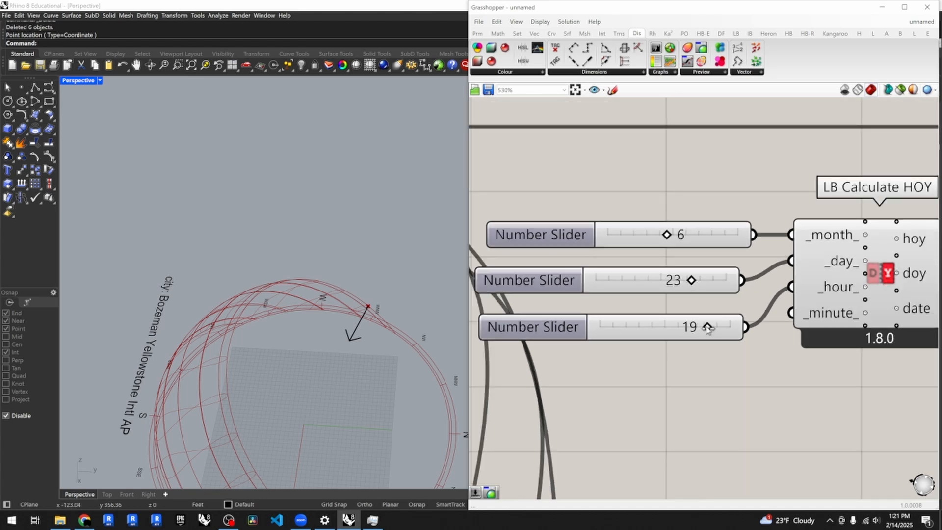
{"action": "left_click_drag", "start_coordinate": [707, 328], "coordinate": [673, 329]}
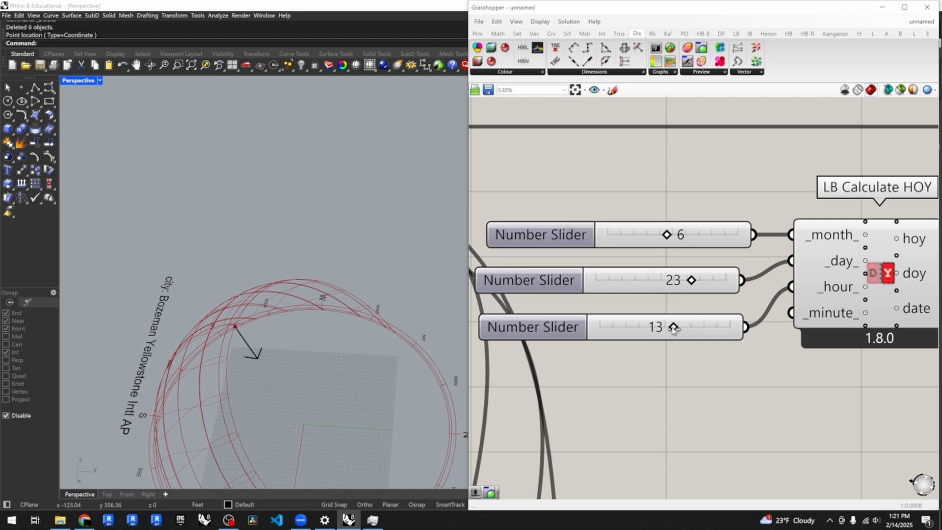
{"action": "scroll", "coordinate": [257, 293], "scroll_direction": "down", "scroll_amount": 8}
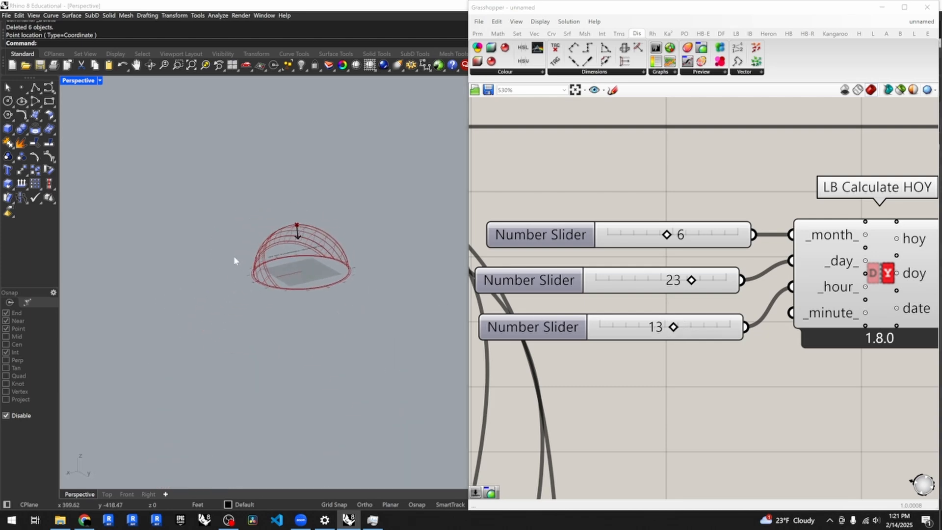
{"action": "scroll", "coordinate": [288, 243], "scroll_direction": "up", "scroll_amount": 5}
{"action": "left_click_drag", "start_coordinate": [675, 332], "coordinate": [699, 335]}
{"action": "scroll", "coordinate": [585, 354], "scroll_direction": "down", "scroll_amount": 5}
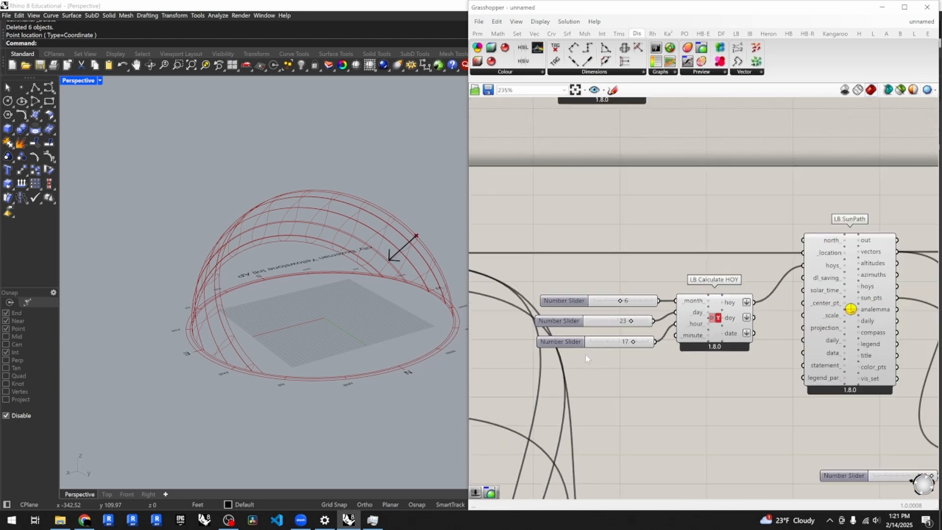
{"action": "scroll", "coordinate": [784, 335], "scroll_direction": "up", "scroll_amount": 4}
{"action": "scroll", "coordinate": [597, 308], "scroll_direction": "down", "scroll_amount": 3}
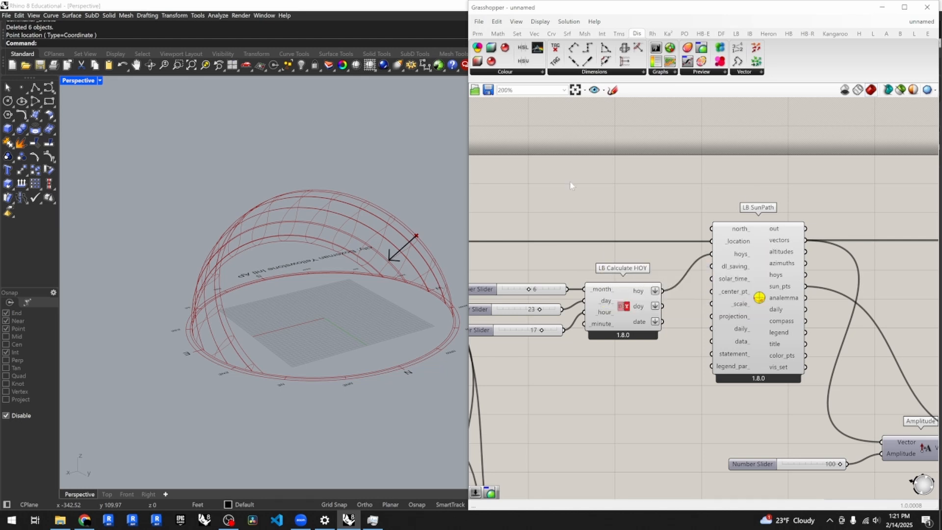
- Examine the inputs of LB Direct Sun Hours and the available Ladybug components for the geometry analysis
{"action": "scroll", "coordinate": [579, 181], "scroll_direction": "down", "scroll_amount": 7}
{"action": "scroll", "coordinate": [770, 195], "scroll_direction": "up", "scroll_amount": 6}
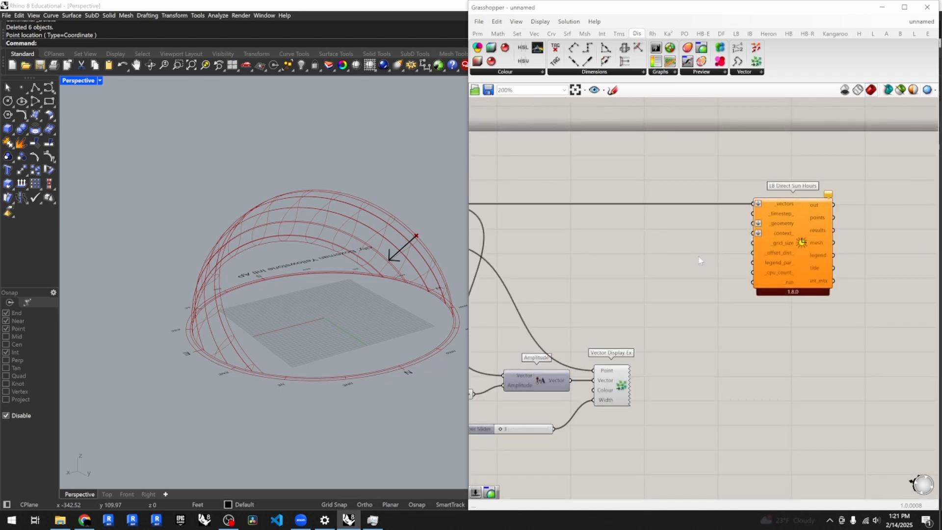
{"action": "scroll", "coordinate": [721, 278], "scroll_direction": "down", "scroll_amount": 3}
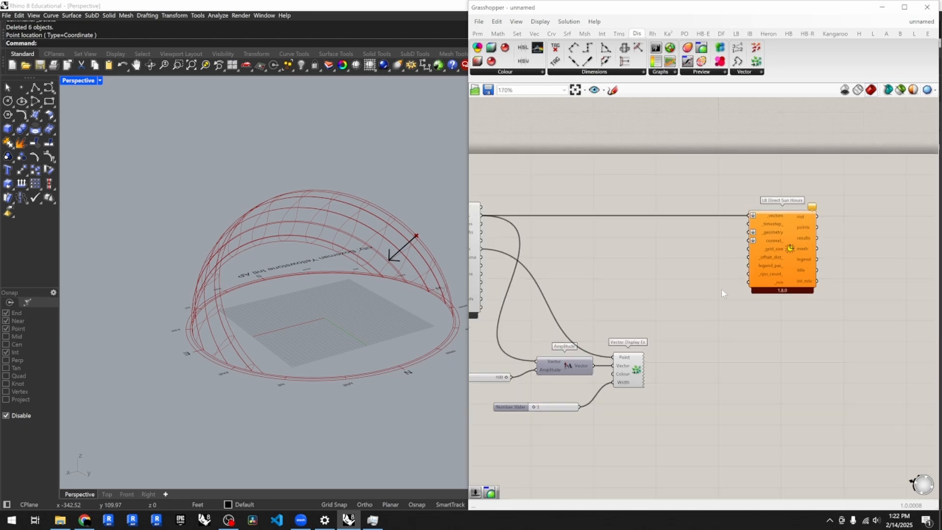
{"action": "scroll", "coordinate": [673, 272], "scroll_direction": "up", "scroll_amount": 2}
{"action": "left_click", "coordinate": [772, 252]}
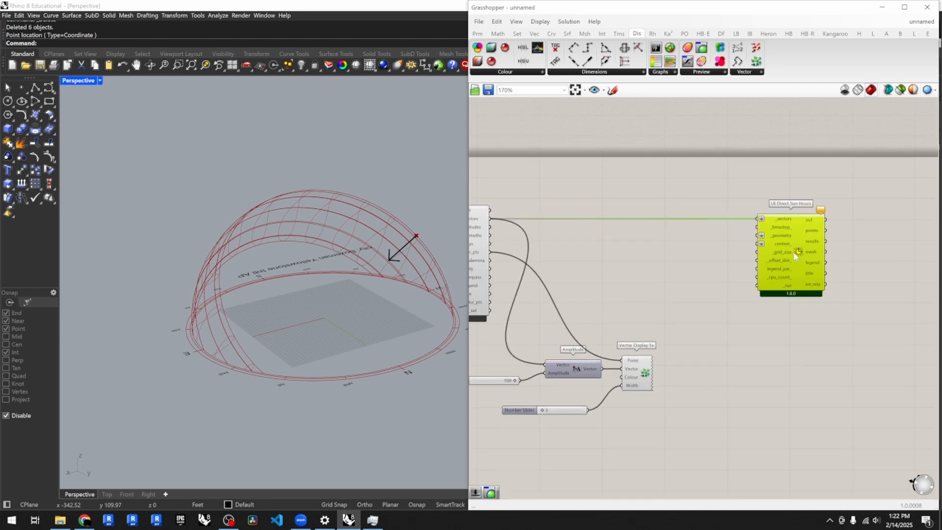
{"action": "left_click", "coordinate": [722, 255]}
{"action": "scroll", "coordinate": [862, 266], "scroll_direction": "down", "scroll_amount": 2}
{"action": "scroll", "coordinate": [751, 249], "scroll_direction": "up", "scroll_amount": 4}
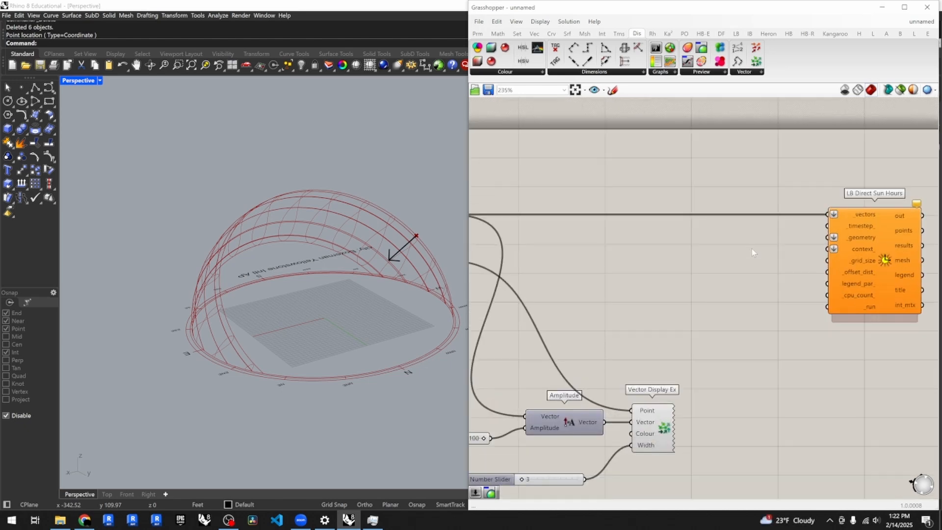
{"action": "mouse_move", "coordinate": [857, 222]}
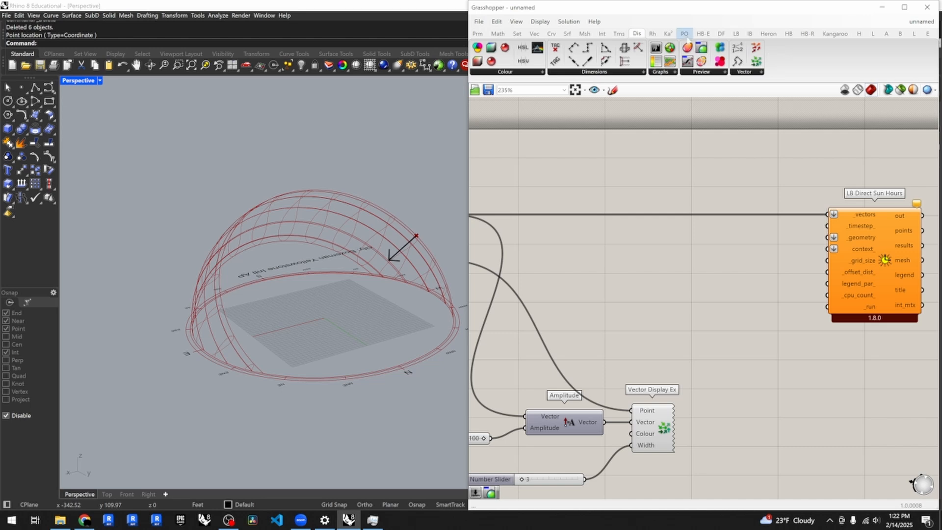
{"action": "left_click", "coordinate": [736, 33]}
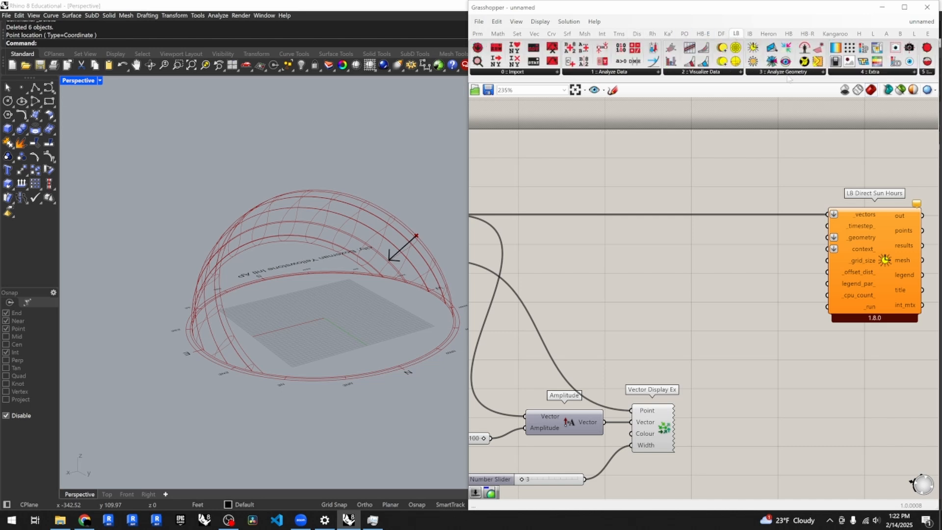
{"action": "right_click_drag", "start_coordinate": [275, 386], "coordinate": [296, 271]}
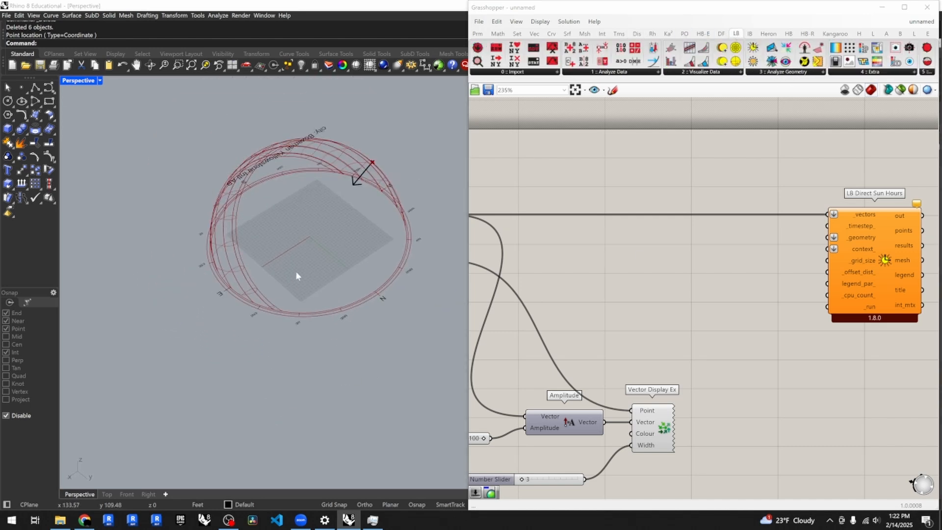
- Draw a corner-to-corner ground plane in Rhino's Perspective view that covers the construction grid inside the sun path
{"action": "scroll", "coordinate": [295, 271], "scroll_direction": "up", "scroll_amount": 3}
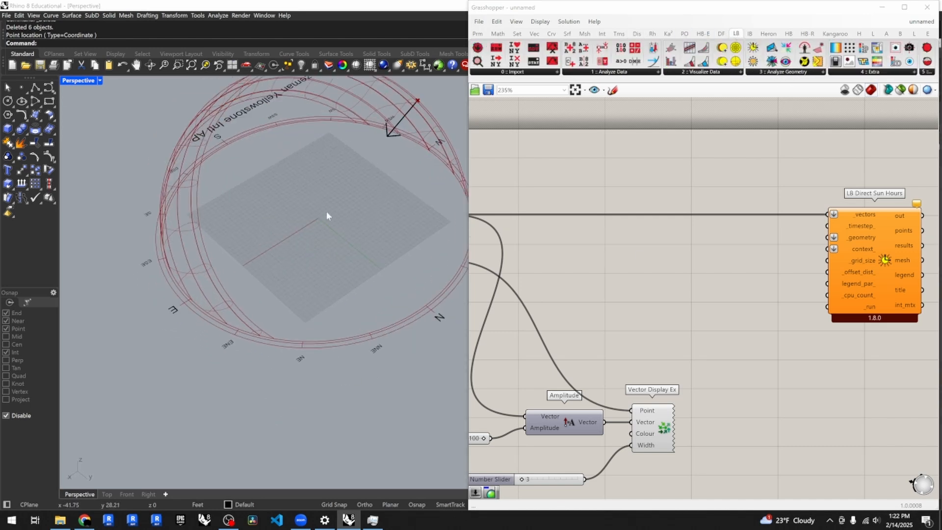
{"action": "left_click", "coordinate": [42, 129]}
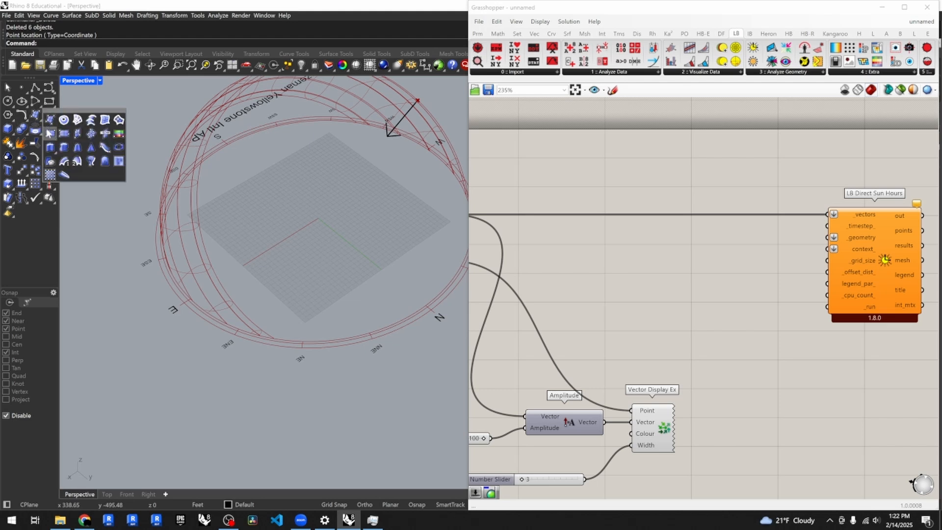
{"action": "left_click", "coordinate": [49, 133]}
{"action": "left_click", "coordinate": [331, 123]}
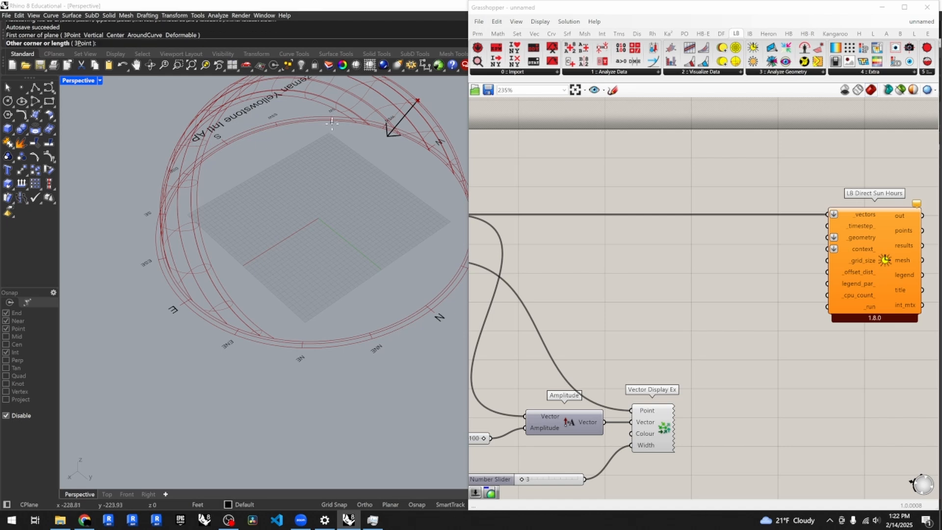
{"action": "left_click", "coordinate": [301, 354]}
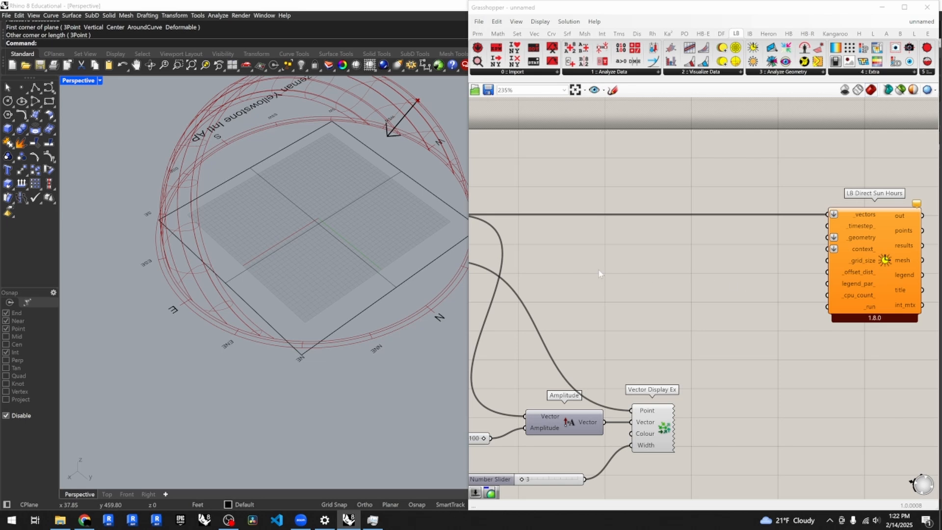
- Model a small box building on the ground plane, southwest of the grid centre
{"action": "scroll", "coordinate": [239, 199], "scroll_direction": "down", "scroll_amount": 3}
{"action": "scroll", "coordinate": [362, 207], "scroll_direction": "up", "scroll_amount": 4}
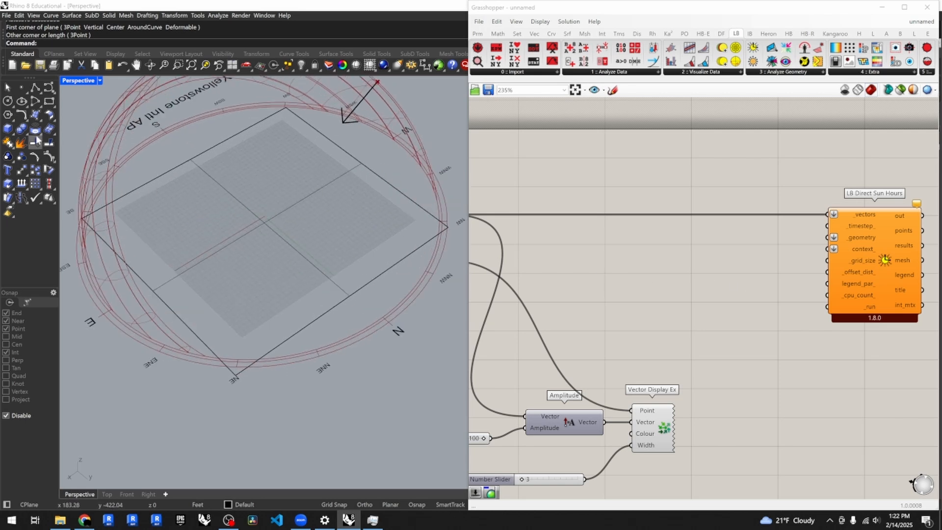
{"action": "left_click", "coordinate": [7, 129]}
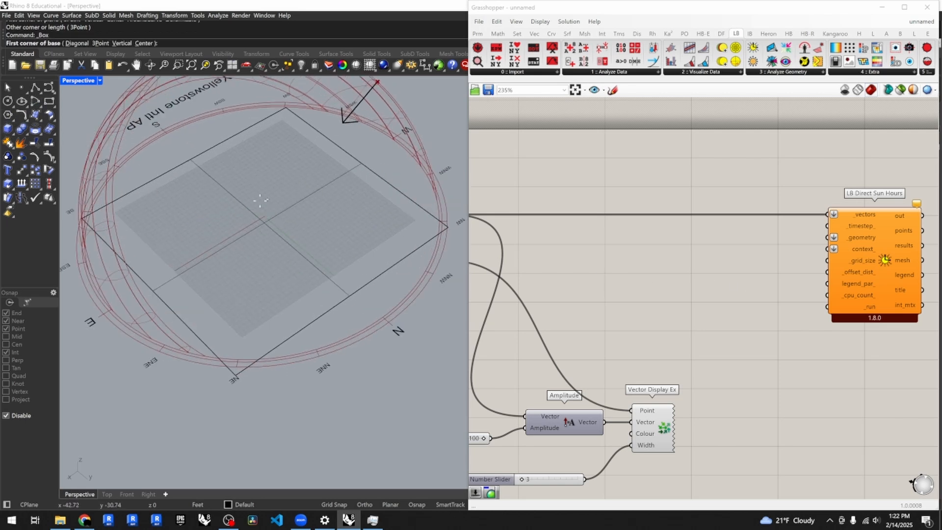
{"action": "left_click", "coordinate": [266, 181]}
{"action": "left_click", "coordinate": [273, 206]}
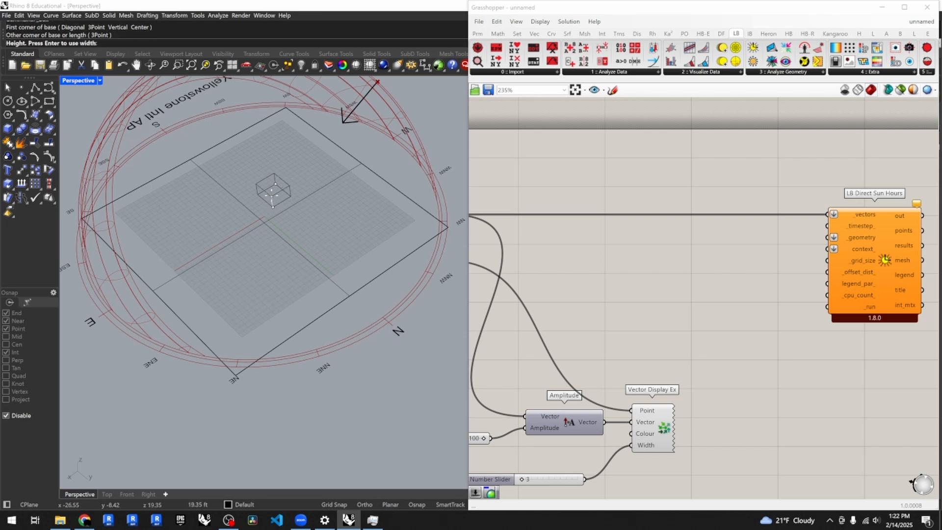
{"action": "left_click", "coordinate": [271, 183]}
- Add a long, tall box across the middle of the ground plane, next to the first box
{"action": "key", "text": "Return"}
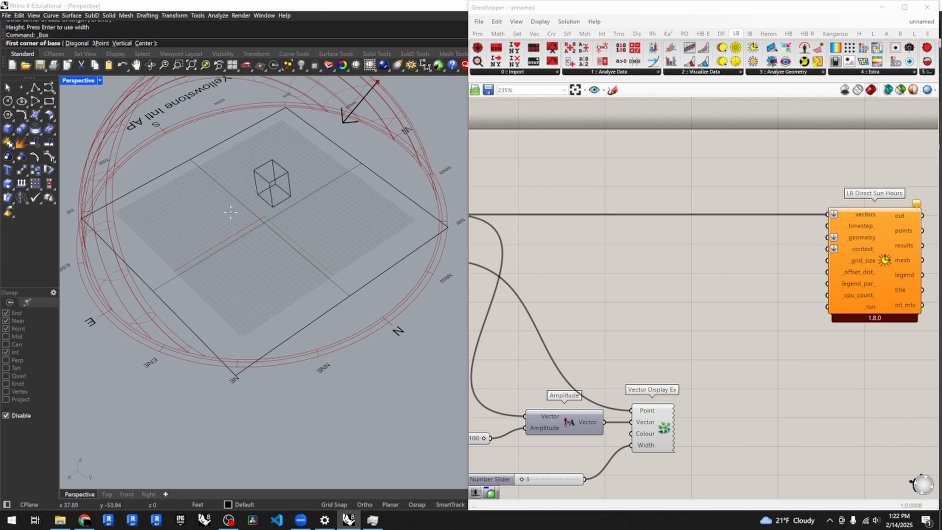
{"action": "left_click", "coordinate": [241, 243]}
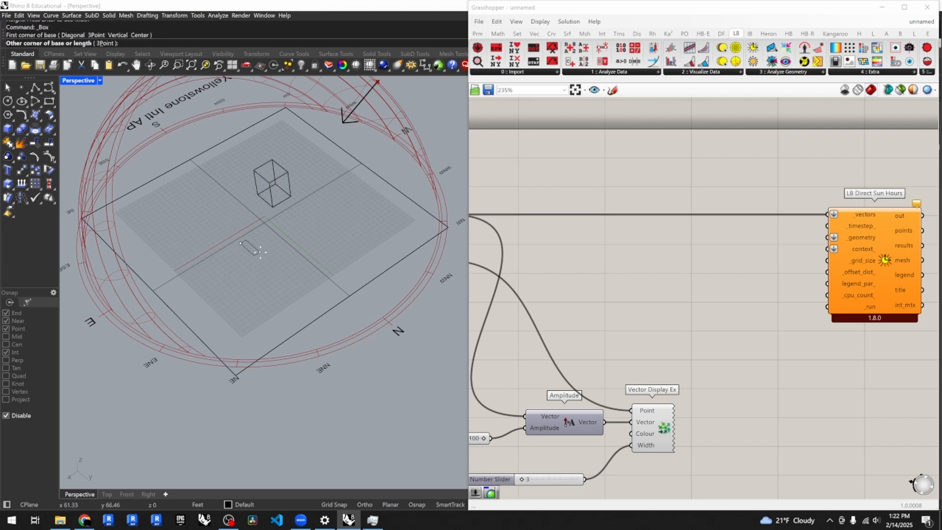
{"action": "left_click", "coordinate": [316, 220]}
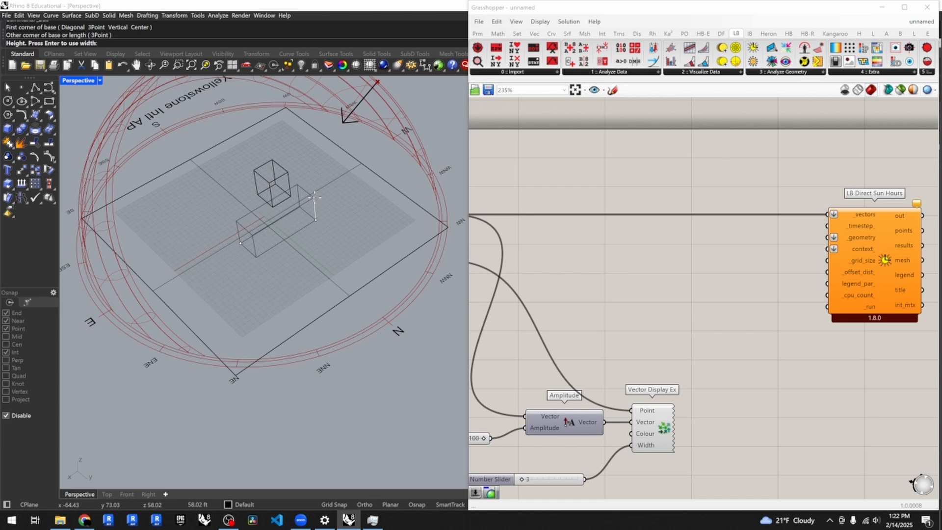
{"action": "left_click", "coordinate": [308, 156]}
- Add a lower box on the northeast side of the tall box
{"action": "key", "text": "Return"}
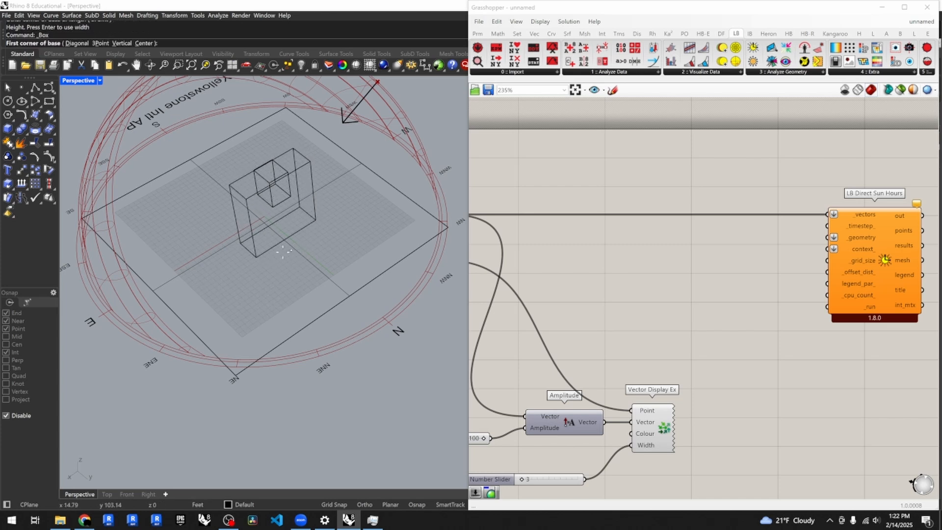
{"action": "left_click", "coordinate": [282, 252]}
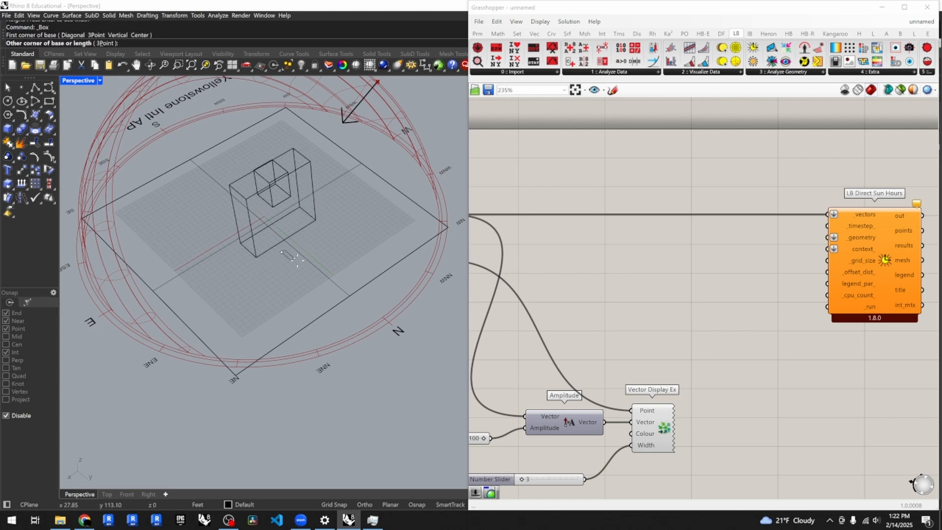
{"action": "left_click", "coordinate": [256, 291]}
{"action": "left_click", "coordinate": [259, 254]}
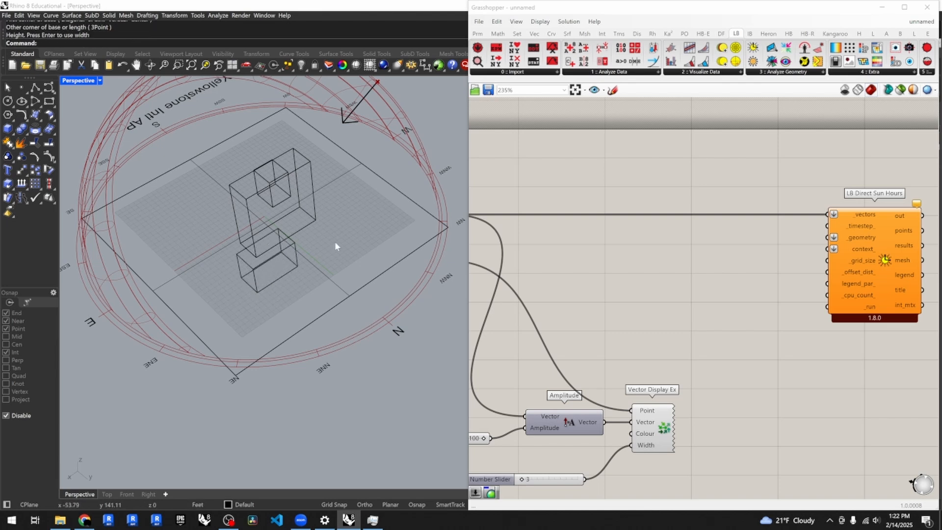
- Add a narrow, small-footprint box on the south side of the tall box and nudge it into position
{"action": "key", "text": "Return"}
{"action": "left_click", "coordinate": [225, 223]}
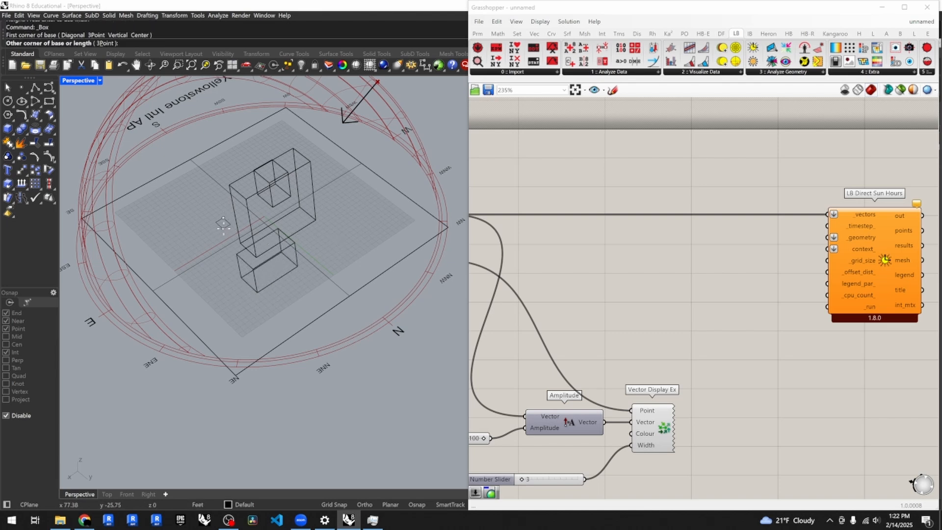
{"action": "left_click", "coordinate": [222, 224]}
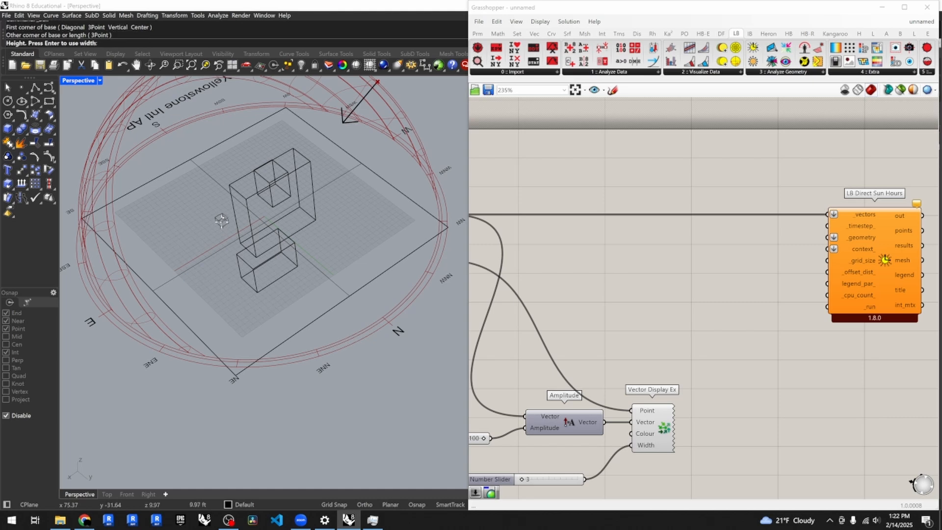
{"action": "left_click", "coordinate": [219, 211]}
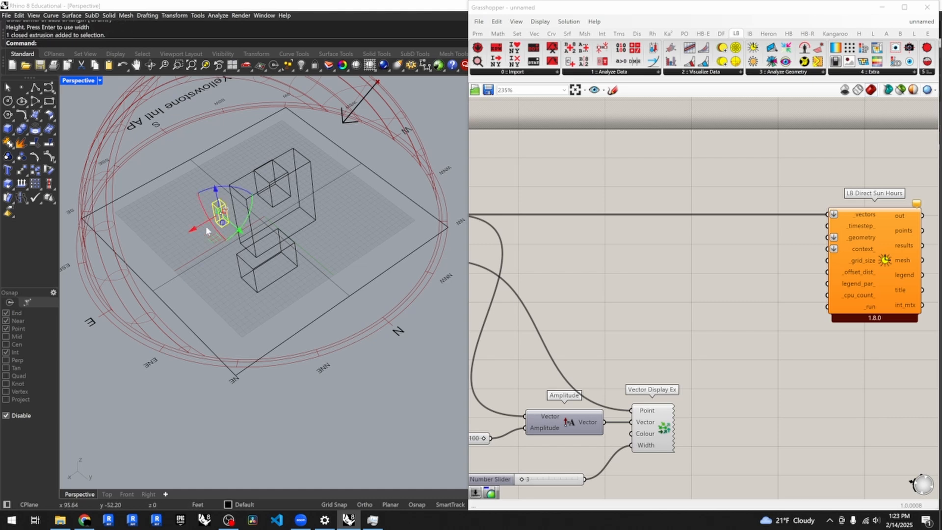
{"action": "left_click_drag", "start_coordinate": [215, 239], "coordinate": [233, 240]}
{"action": "right_click_drag", "start_coordinate": [233, 241], "coordinate": [367, 245]}
{"action": "scroll", "coordinate": [355, 226], "scroll_direction": "down", "scroll_amount": 12}
{"action": "scroll", "coordinate": [319, 294], "scroll_direction": "up", "scroll_amount": 11}
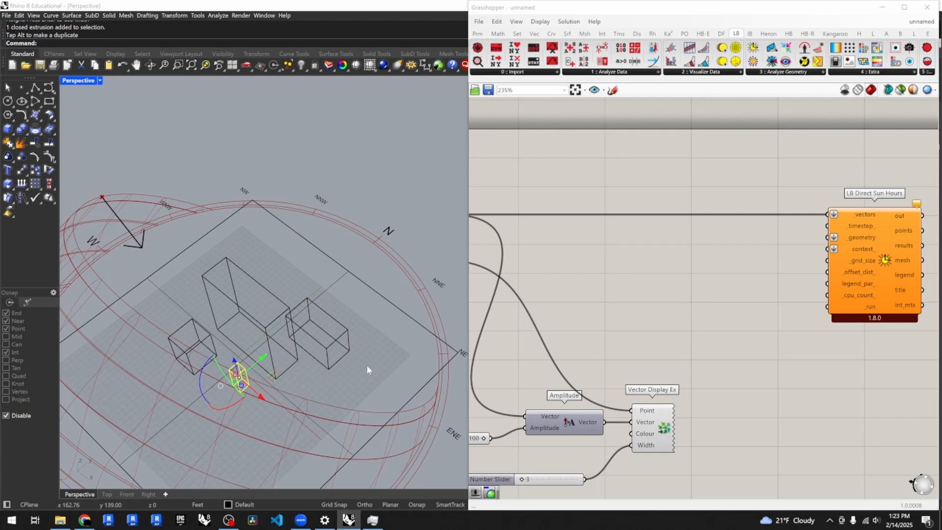
{"action": "right_click_drag", "start_coordinate": [366, 365], "coordinate": [310, 347]}
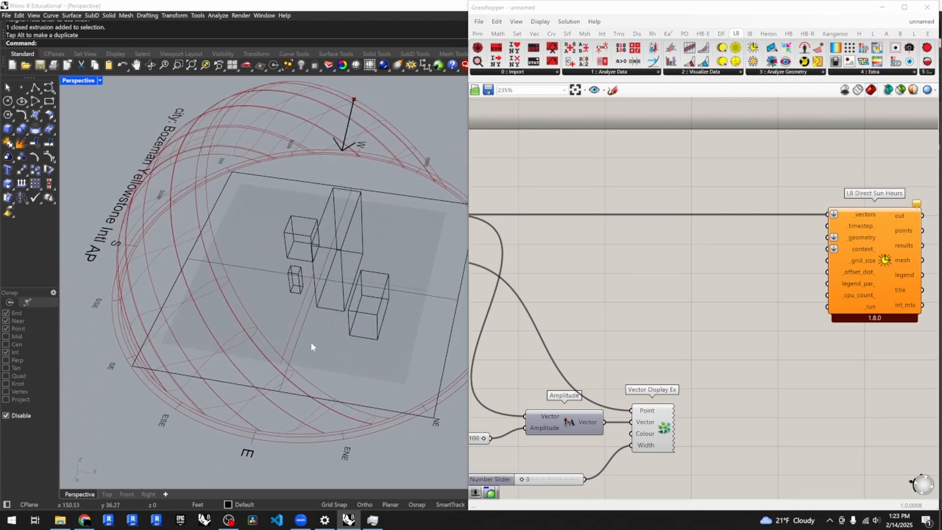
- Add a medium-sized box on the ground plane, just east of the narrow box
{"action": "key", "text": "space"}
{"action": "left_click", "coordinate": [276, 307]}
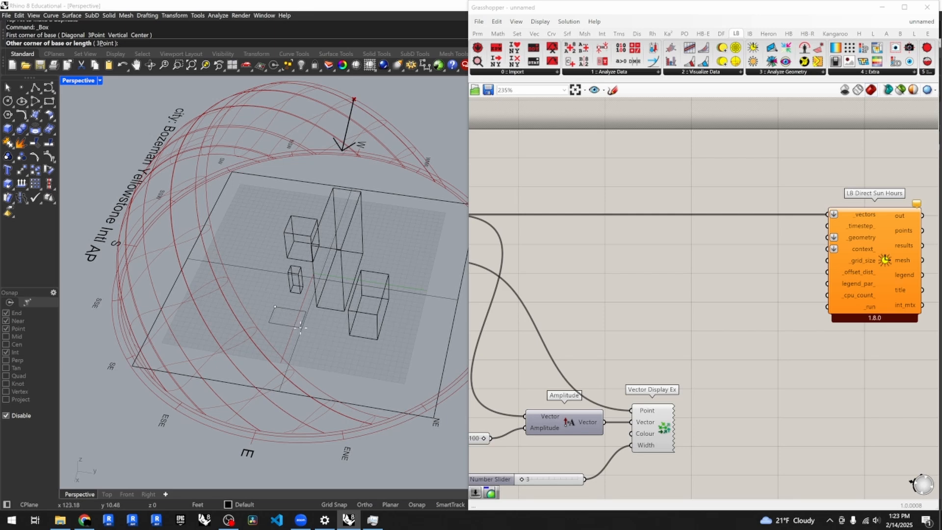
{"action": "left_click", "coordinate": [297, 337]}
{"action": "left_click", "coordinate": [309, 331]}
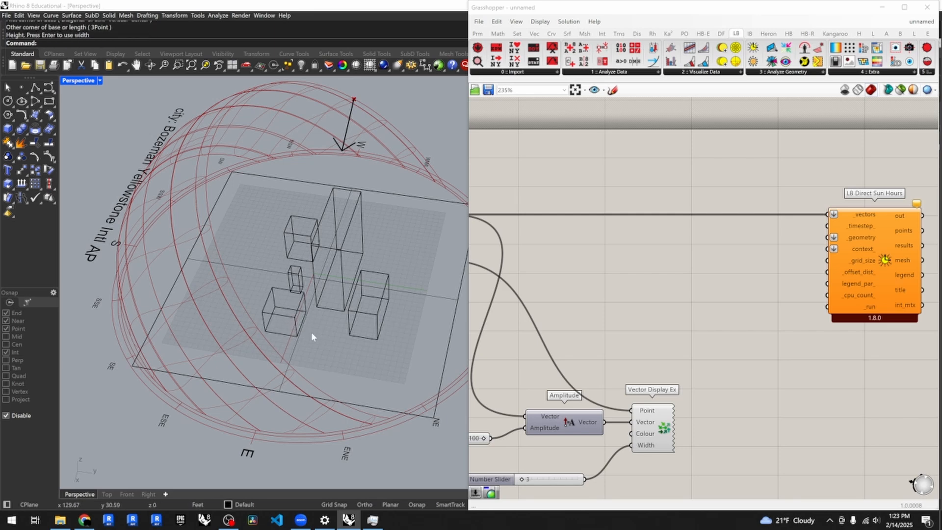
- Add an elongated low box at the western end of the tall box, completing the building group
{"action": "right_click_drag", "start_coordinate": [311, 332], "coordinate": [337, 317]}
{"action": "key", "text": "space"}
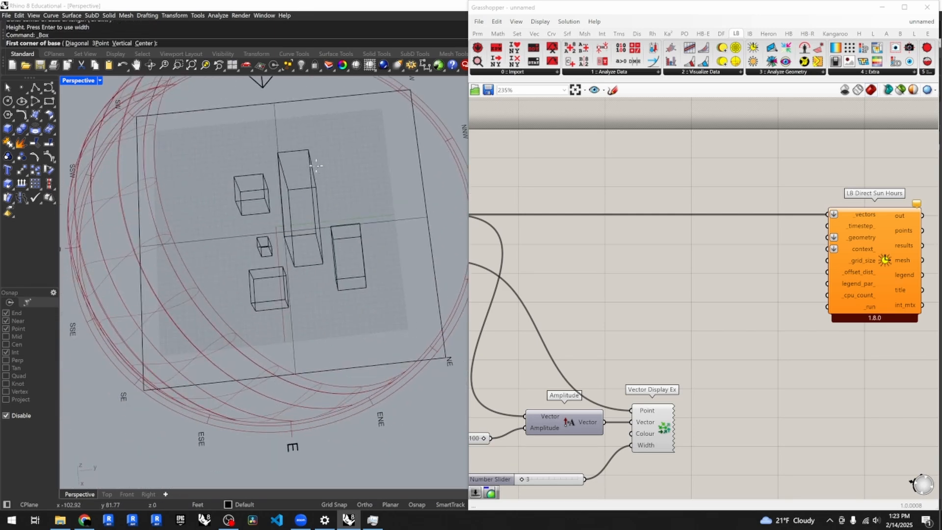
{"action": "left_click", "coordinate": [297, 158]}
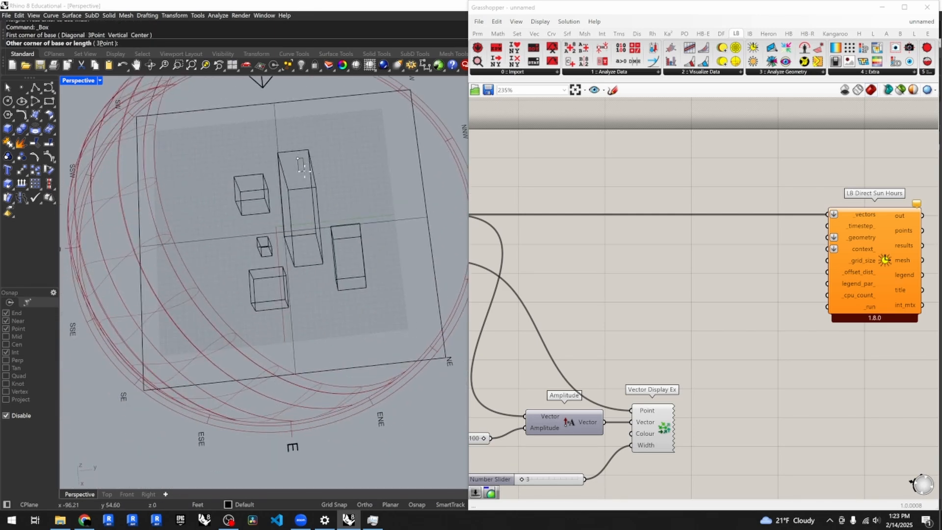
{"action": "left_click", "coordinate": [354, 167]}
{"action": "left_click", "coordinate": [353, 154]}
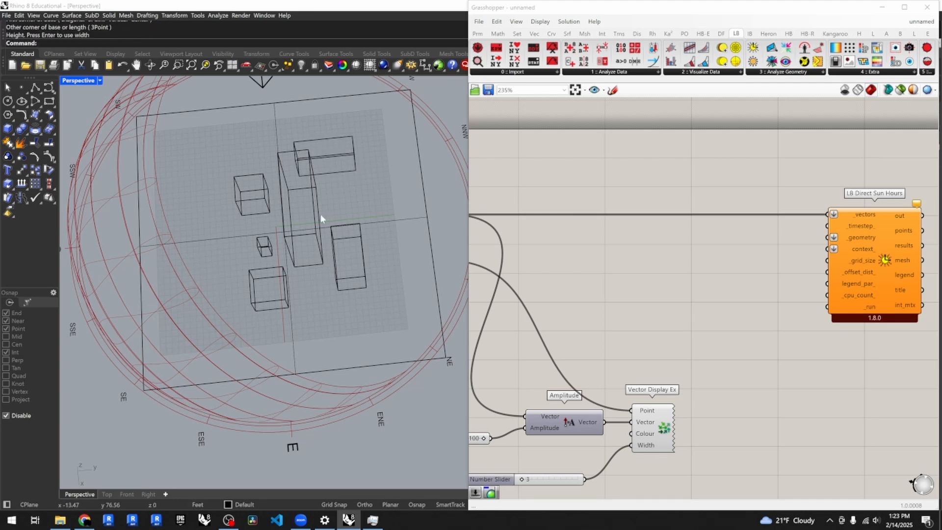
- Place a Geometry parameter on the Grasshopper canvas beside the geometry input of LB Direct Sun Hours
{"action": "right_click_drag", "start_coordinate": [320, 214], "coordinate": [358, 252]}
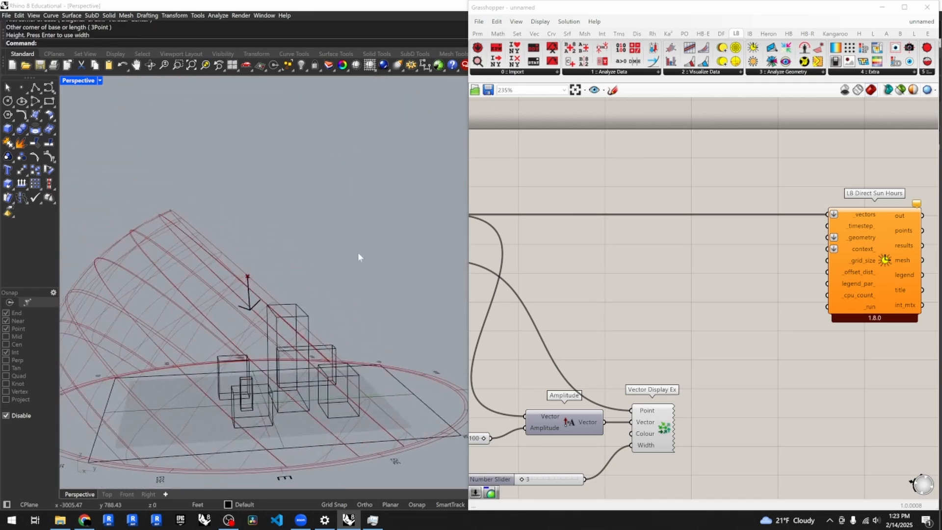
{"action": "right_click_drag", "start_coordinate": [337, 349], "coordinate": [338, 379]}
{"action": "scroll", "coordinate": [373, 318], "scroll_direction": "down", "scroll_amount": 5}
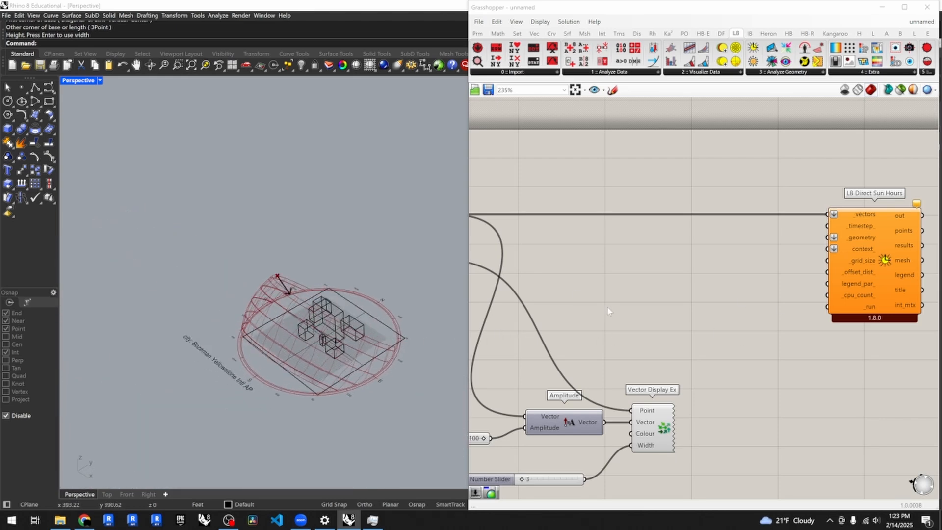
{"action": "double_click", "coordinate": [700, 258]}
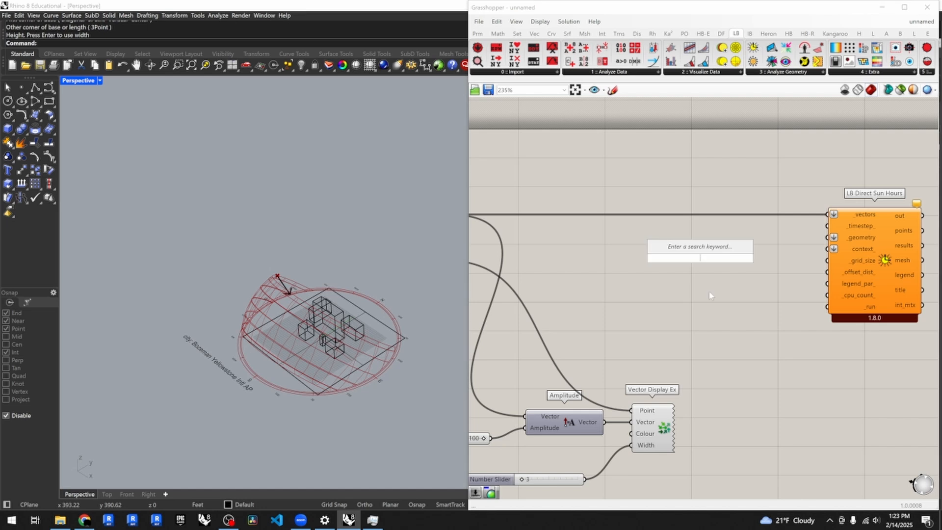
{"action": "left_click", "coordinate": [590, 228]}
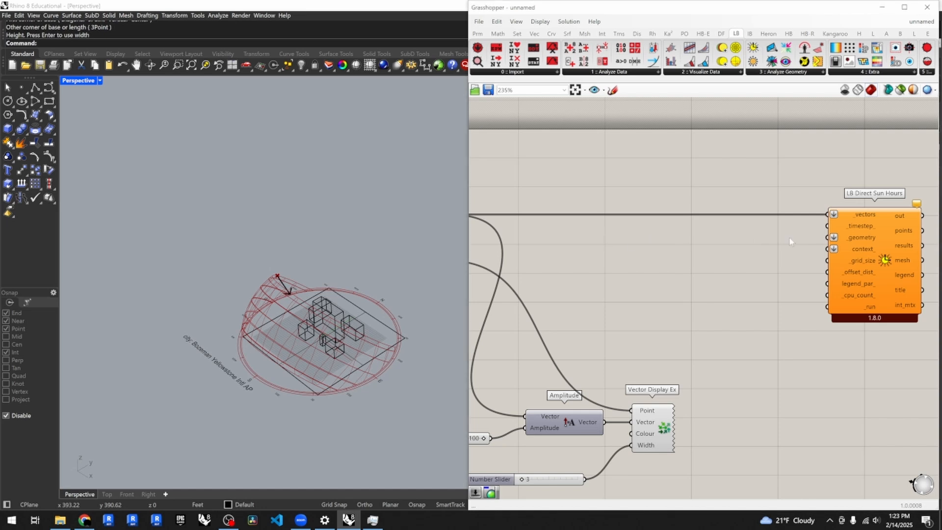
{"action": "left_click", "coordinate": [477, 33]}
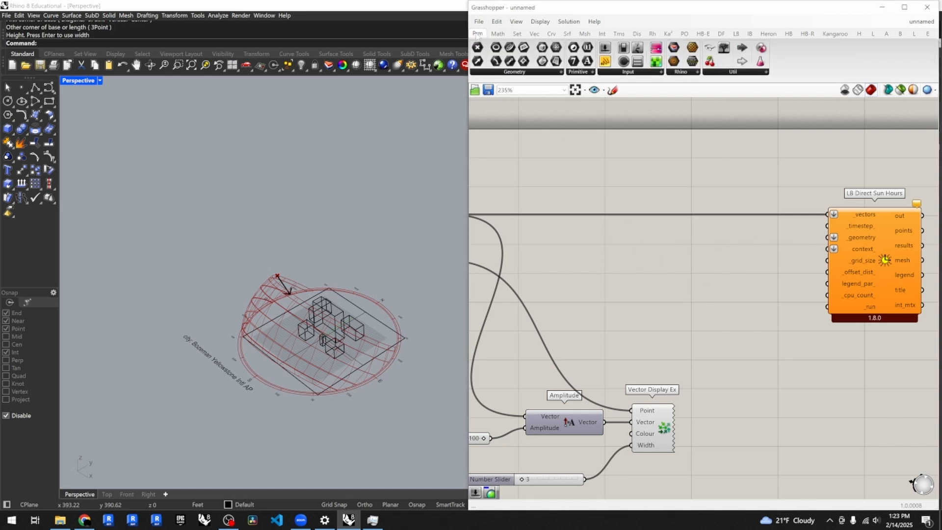
{"action": "left_click", "coordinate": [507, 72]}
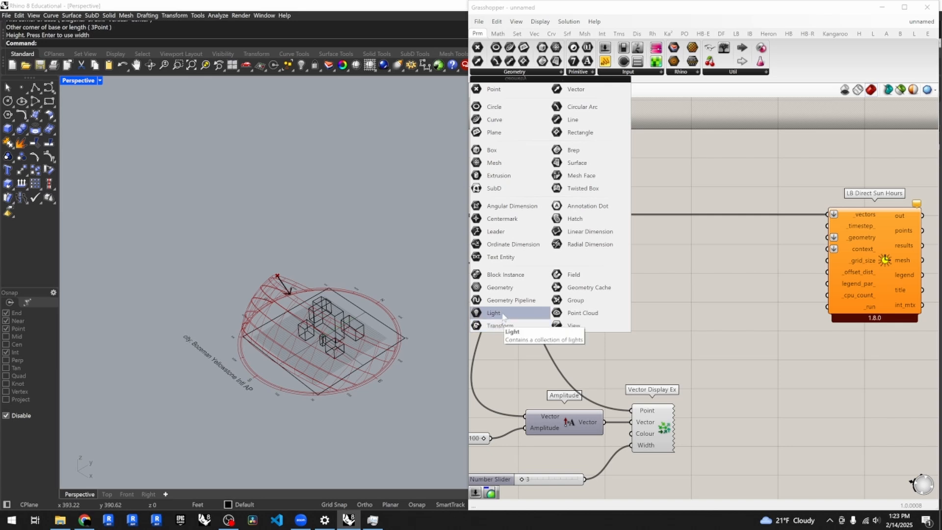
{"action": "left_click_drag", "start_coordinate": [499, 287], "coordinate": [745, 263]}
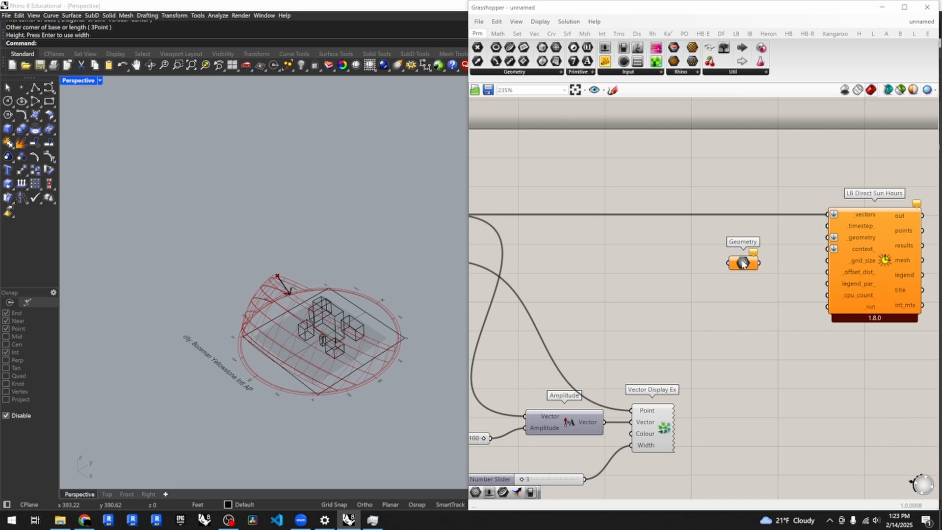
{"action": "left_click_drag", "start_coordinate": [742, 264], "coordinate": [745, 268]}
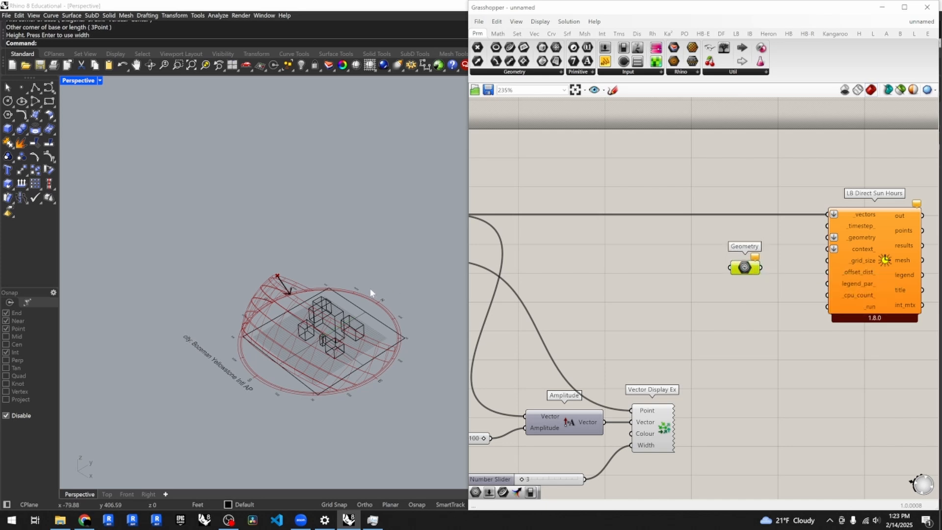
- Assign the Rhino ground plane to the Geometry parameter as a single geometry and shift the parameter slightly away from LB Direct Sun Hours
{"action": "left_click", "coordinate": [328, 312]}
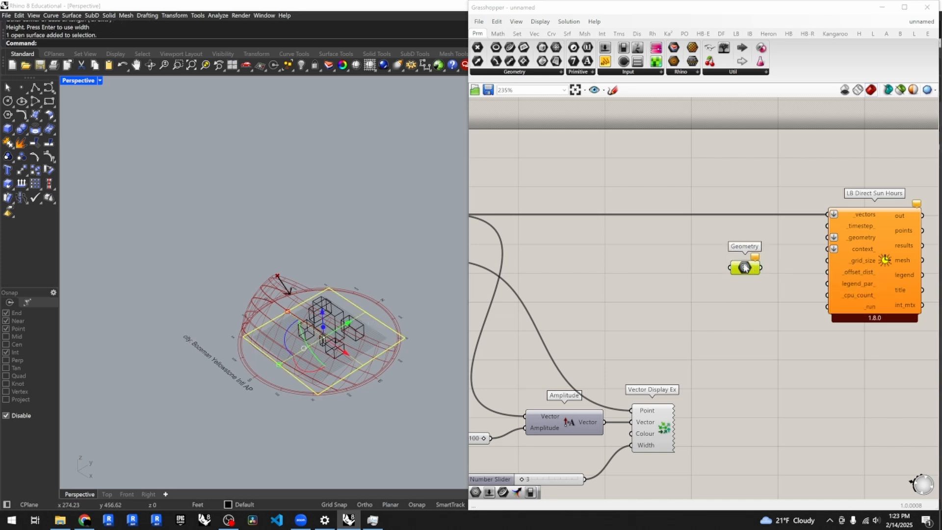
{"action": "right_click", "coordinate": [743, 267]}
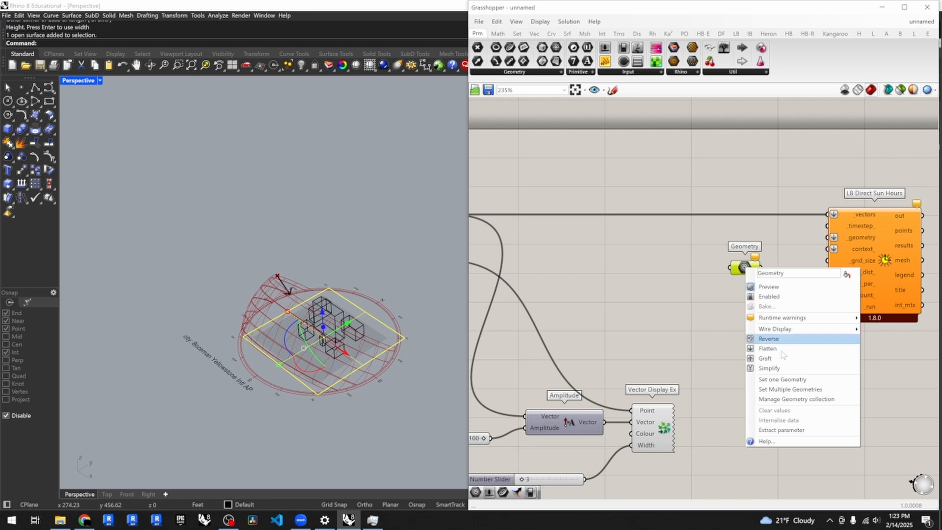
{"action": "left_click", "coordinate": [793, 382]}
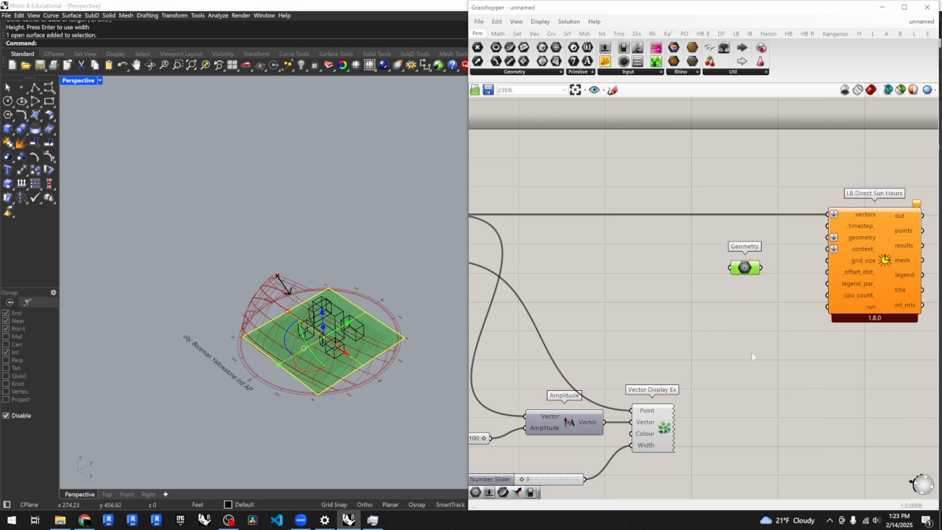
{"action": "left_click_drag", "start_coordinate": [747, 265], "coordinate": [739, 265]}
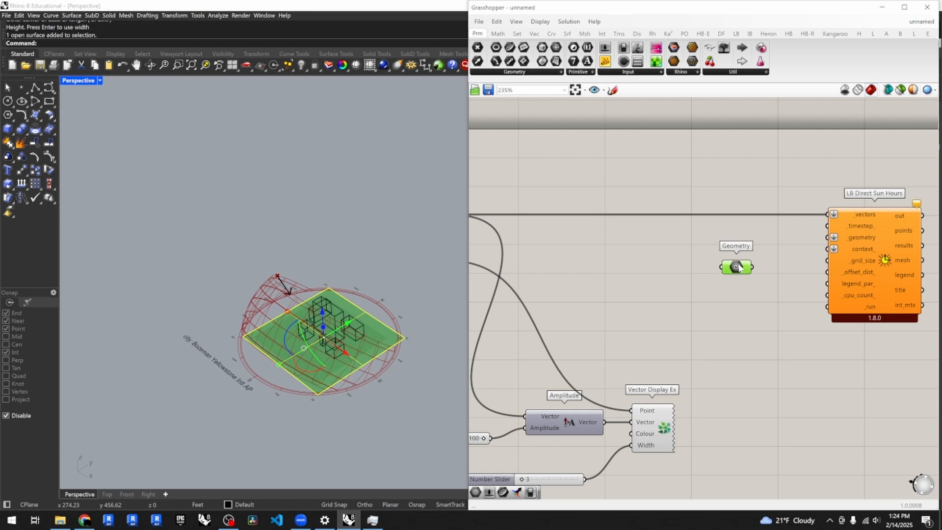
- Add a second Geometry parameter to the Grasshopper canvas, just below the ground plane's Geometry parameter
{"action": "left_click", "coordinate": [740, 293]}
{"action": "left_click", "coordinate": [739, 264]}
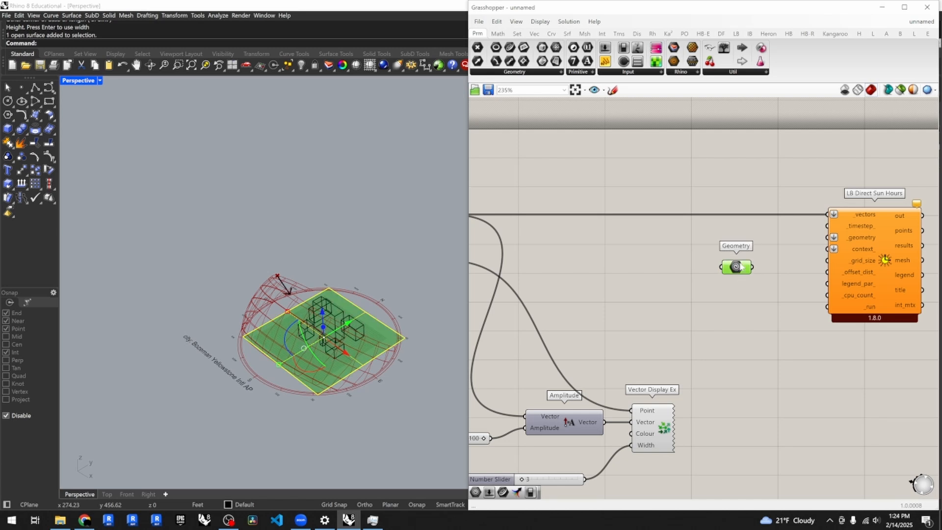
{"action": "left_click", "coordinate": [740, 294]}
{"action": "double_click", "coordinate": [740, 295]}
{"action": "type", "text": "ge"}
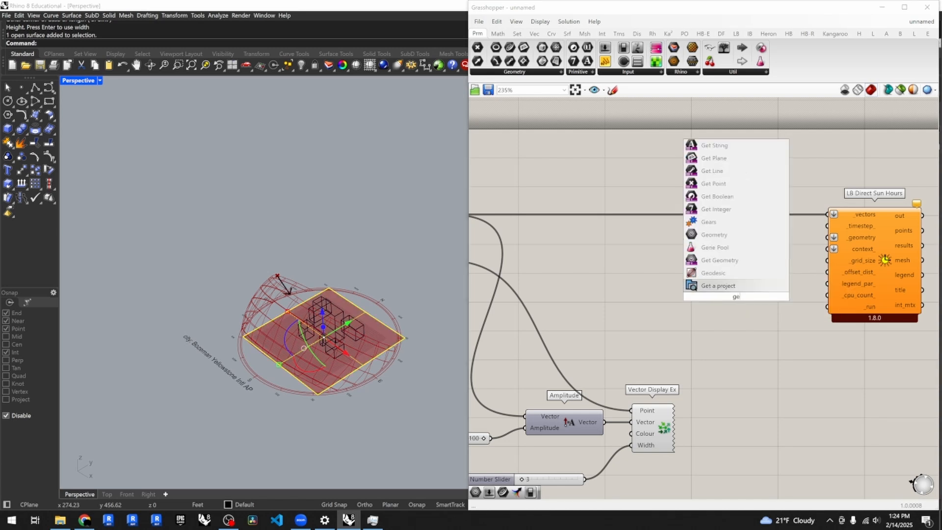
{"action": "type", "text": "ometry"}
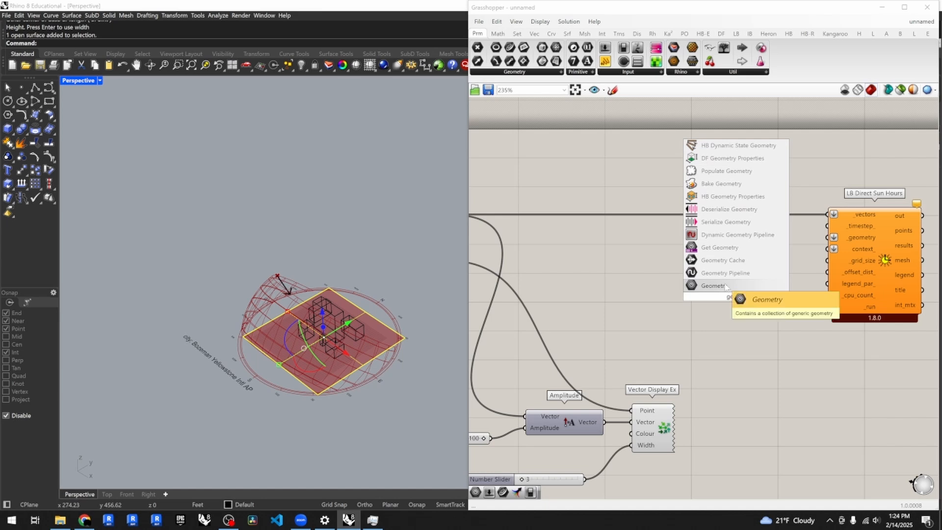
{"action": "left_click", "coordinate": [724, 289]}
{"action": "left_click_drag", "start_coordinate": [725, 293], "coordinate": [727, 311]}
{"action": "double_click", "coordinate": [646, 293]}
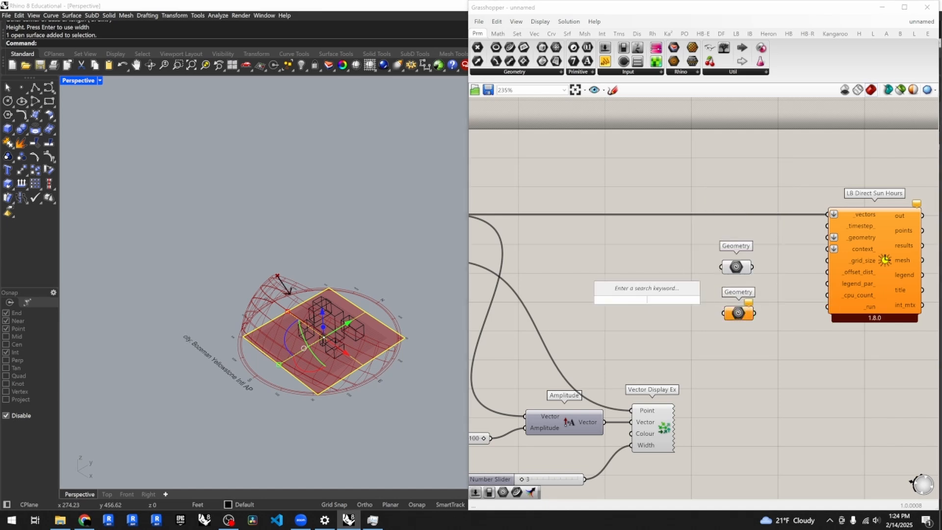
- Assign all six Rhino building boxes, without the ground surface, to the new Geometry parameter as multiple geometries
{"action": "right_click", "coordinate": [738, 314]}
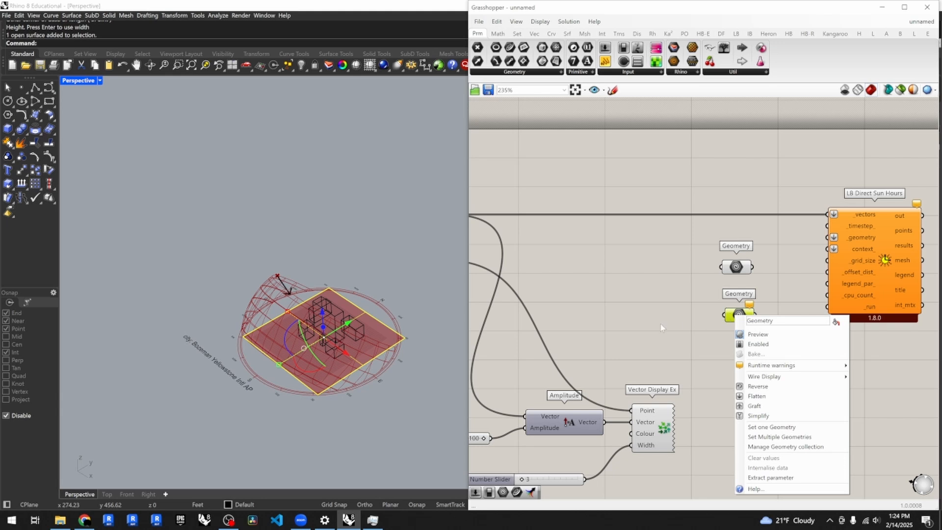
{"action": "left_click", "coordinate": [651, 311]}
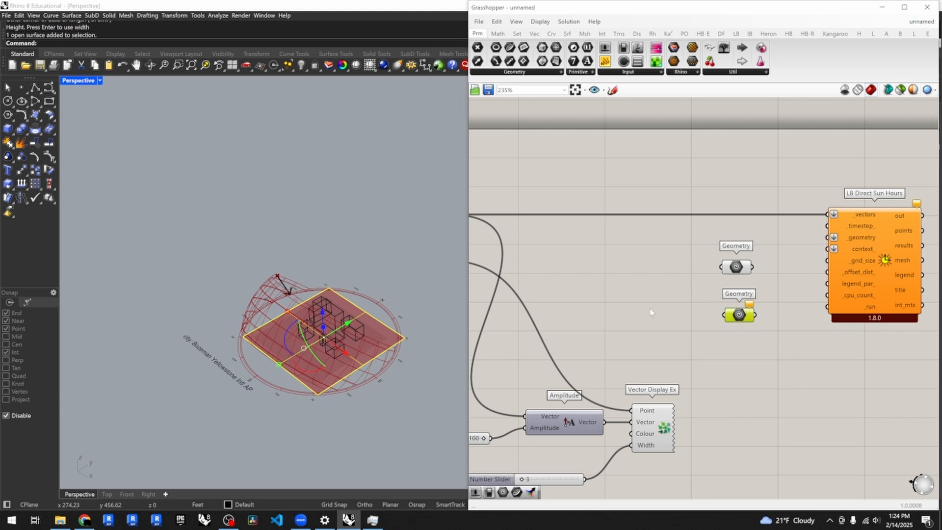
{"action": "left_click", "coordinate": [327, 252]}
{"action": "scroll", "coordinate": [327, 309], "scroll_direction": "up", "scroll_amount": 3}
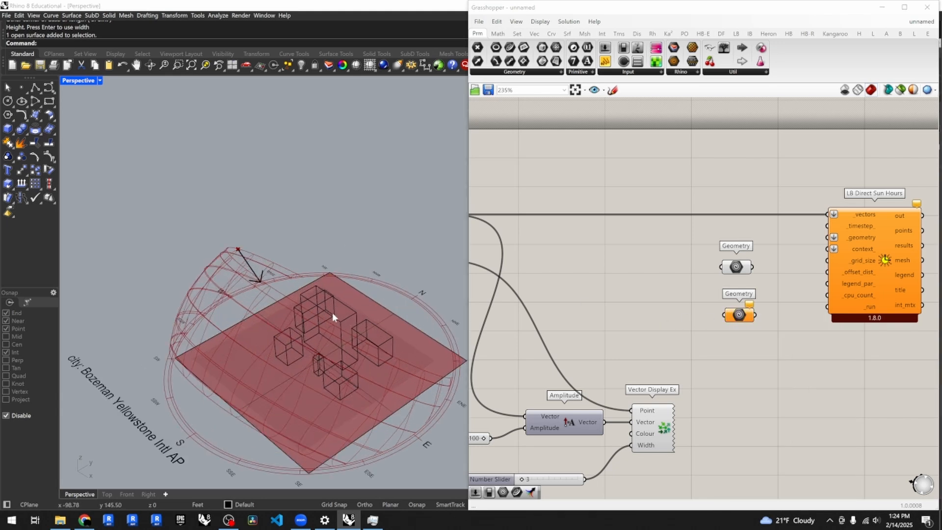
{"action": "right_click", "coordinate": [734, 316]}
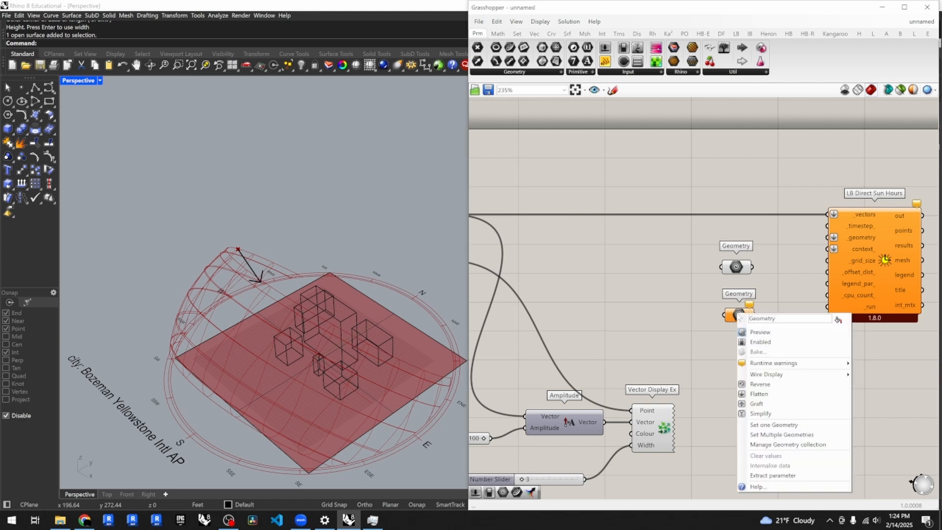
{"action": "left_click", "coordinate": [784, 435]}
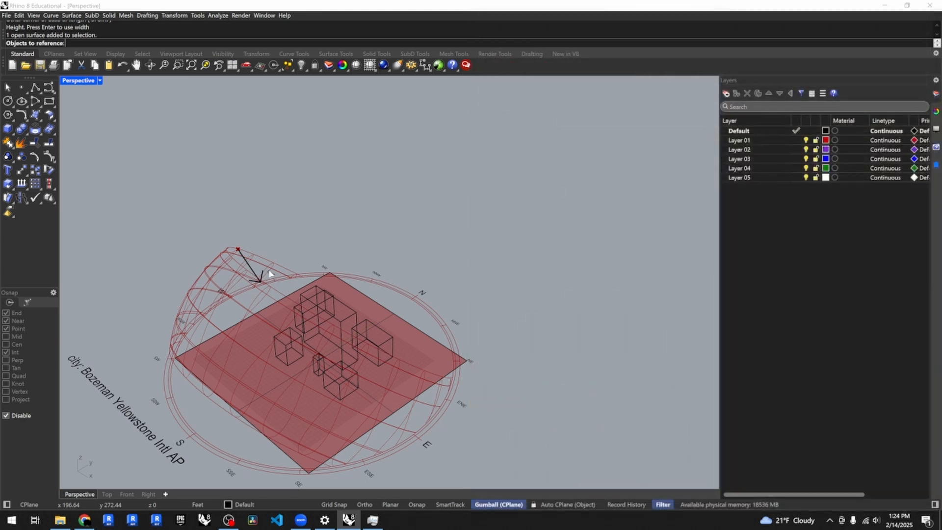
{"action": "left_click", "coordinate": [311, 293]}
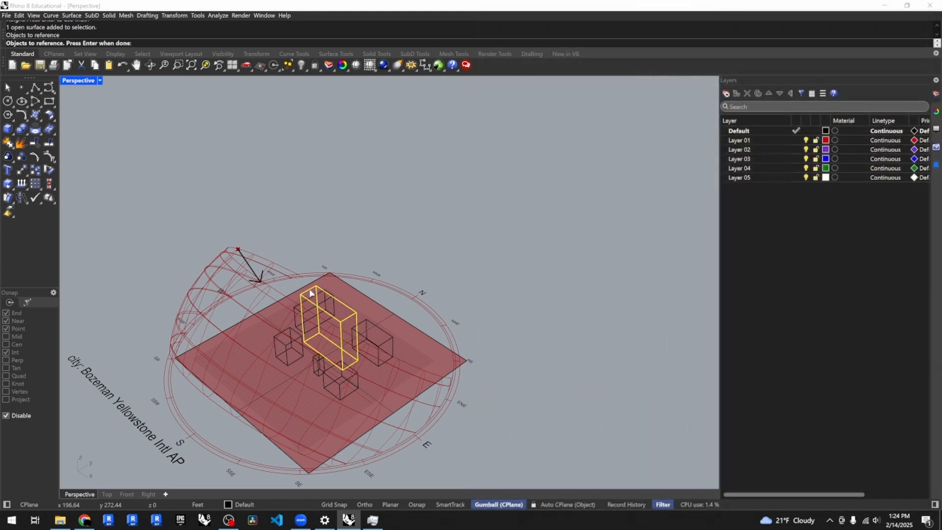
{"action": "left_click", "coordinate": [367, 324]}
{"action": "left_click", "coordinate": [297, 312]}
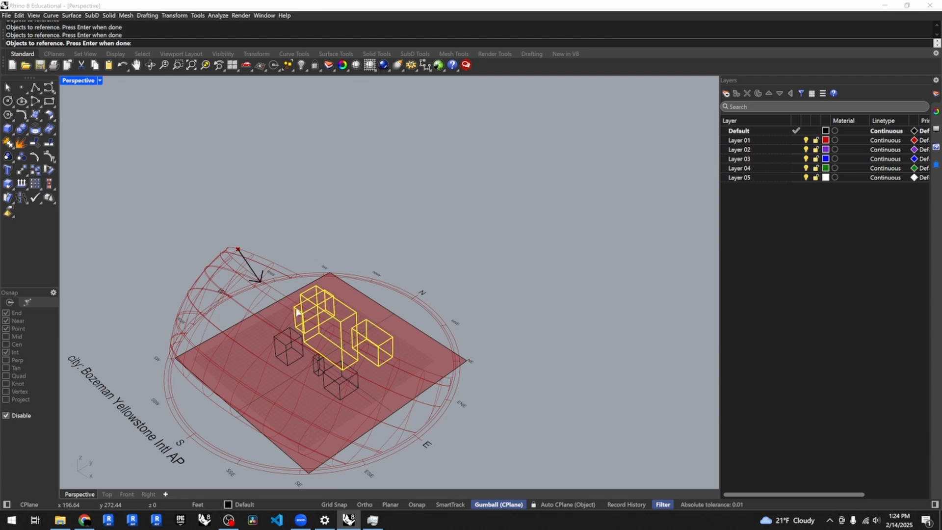
{"action": "left_click", "coordinate": [287, 349]}
{"action": "left_click", "coordinate": [319, 371]}
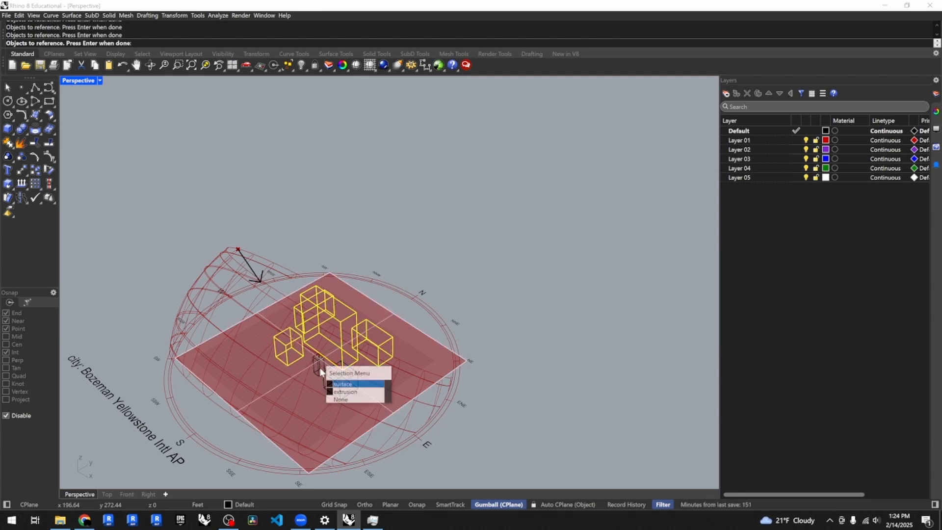
{"action": "left_click", "coordinate": [342, 391]}
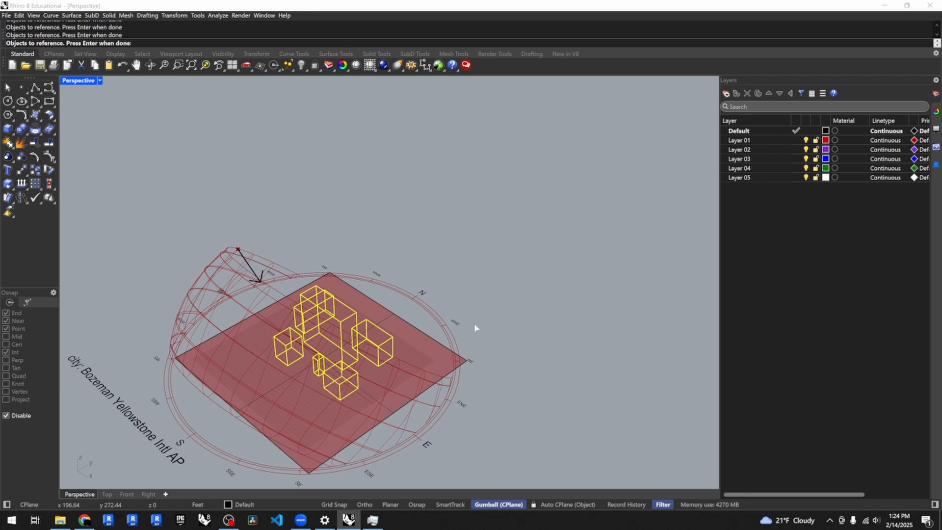
{"action": "key", "text": "Return"}
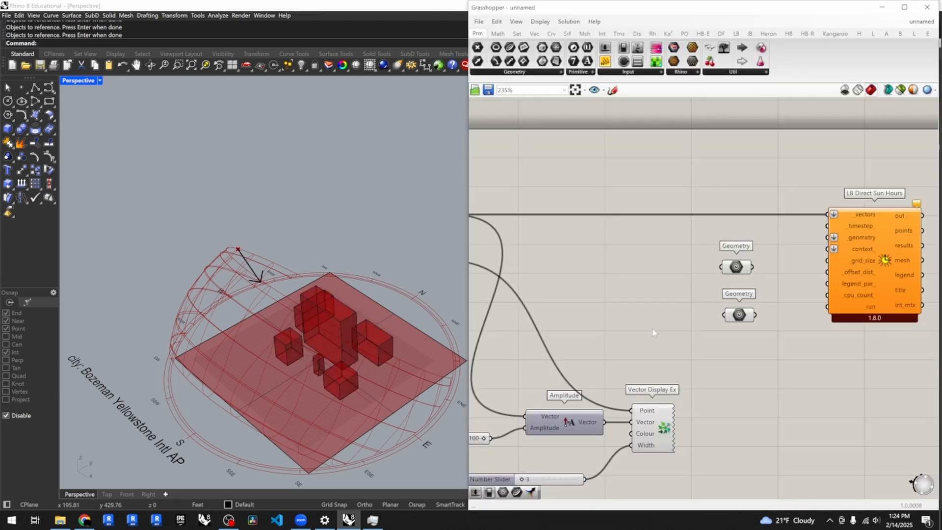
- Connect the ground plane's Geometry parameter to _geometry and the buildings' Geometry parameter to context_ on LB Direct Sun Hours
{"action": "scroll", "coordinate": [687, 294], "scroll_direction": "down", "scroll_amount": 1}
{"action": "scroll", "coordinate": [803, 276], "scroll_direction": "up", "scroll_amount": 1}
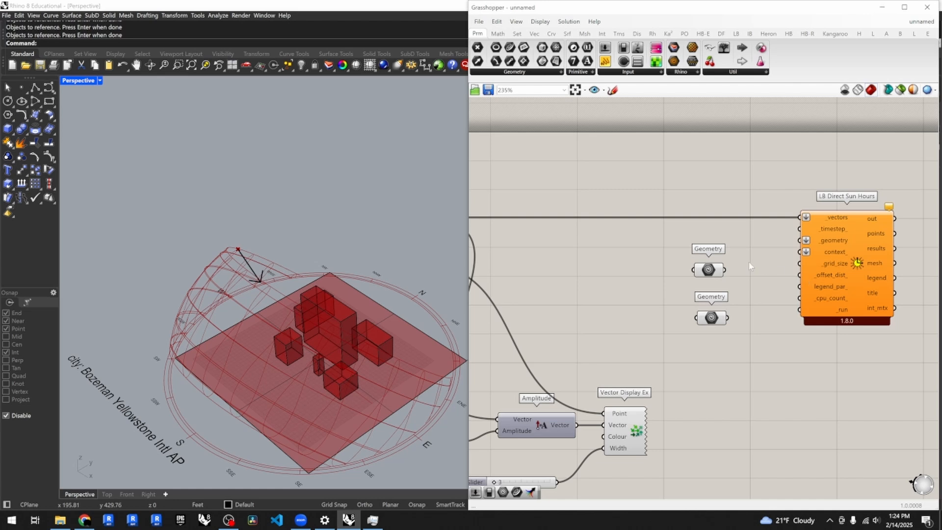
{"action": "left_click_drag", "start_coordinate": [725, 269], "coordinate": [806, 241]}
{"action": "mouse_move", "coordinate": [842, 245]}
{"action": "left_click_drag", "start_coordinate": [733, 320], "coordinate": [801, 252]}
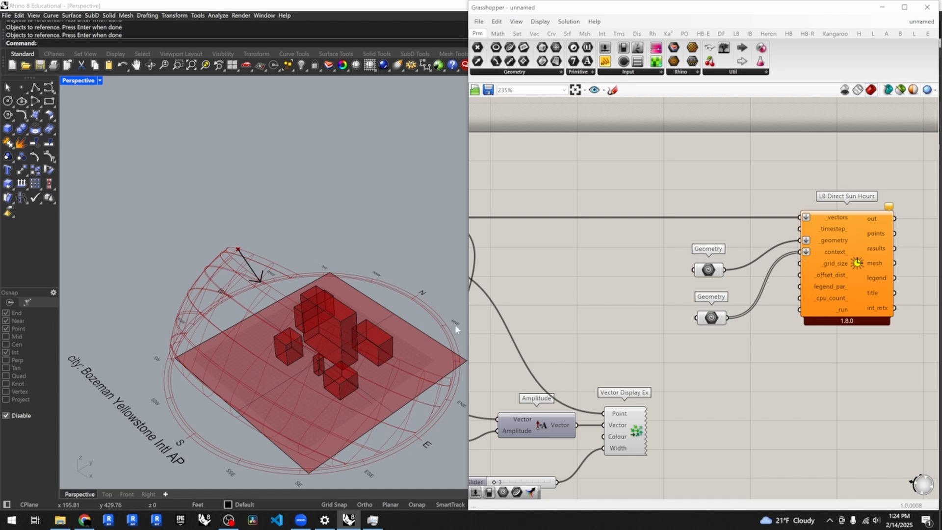
- Move all six building boxes together a short distance south, towards the centre of the ground plane
{"action": "scroll", "coordinate": [286, 331], "scroll_direction": "down", "scroll_amount": 5}
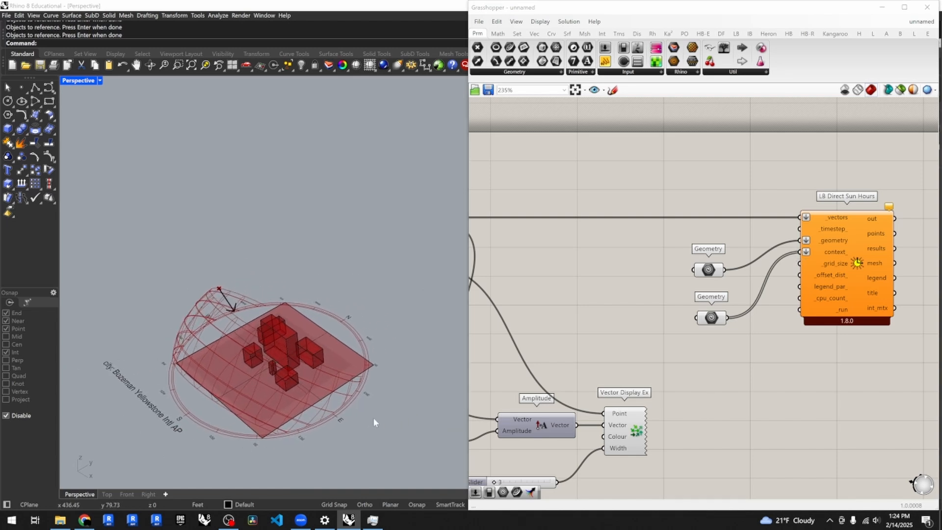
{"action": "right_click_drag", "start_coordinate": [373, 422], "coordinate": [300, 310]}
{"action": "left_click", "coordinate": [301, 308]}
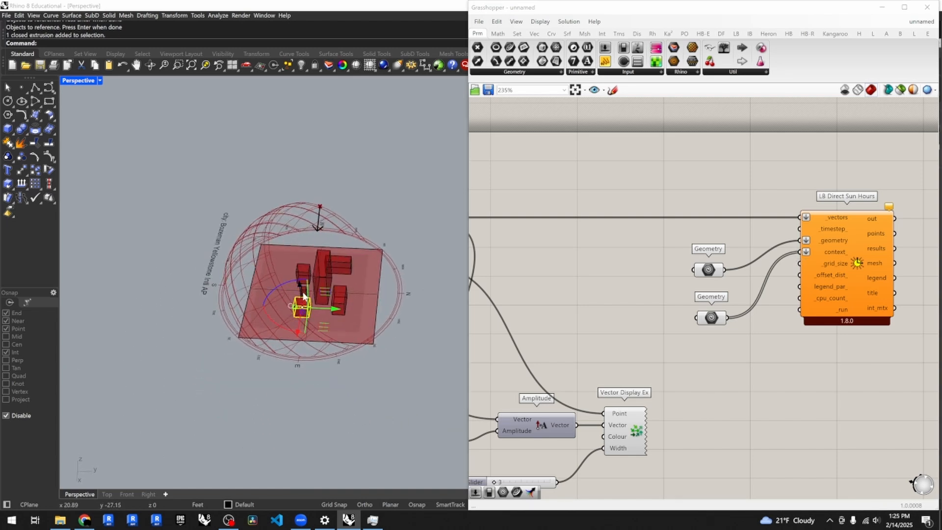
{"action": "scroll", "coordinate": [303, 296], "scroll_direction": "up", "scroll_amount": 4}
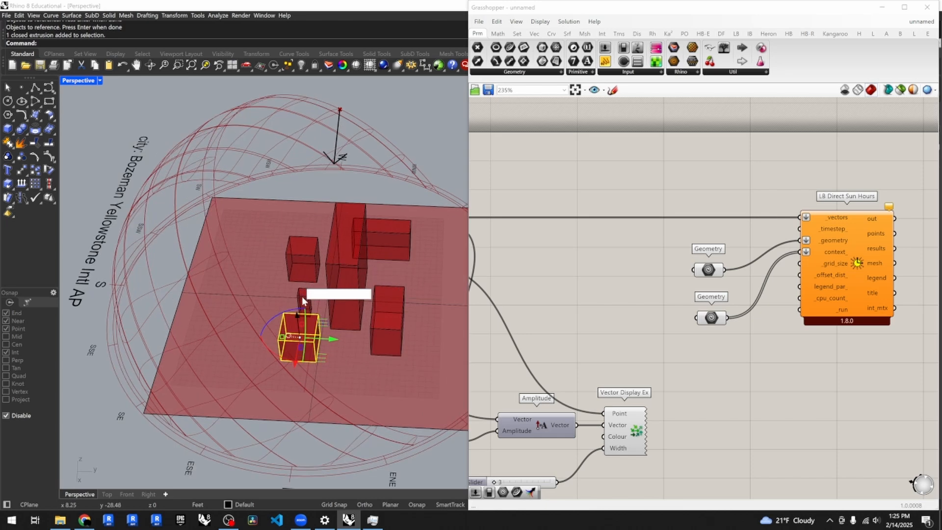
{"action": "left_click", "coordinate": [303, 299]}
{"action": "left_click", "coordinate": [328, 324]}
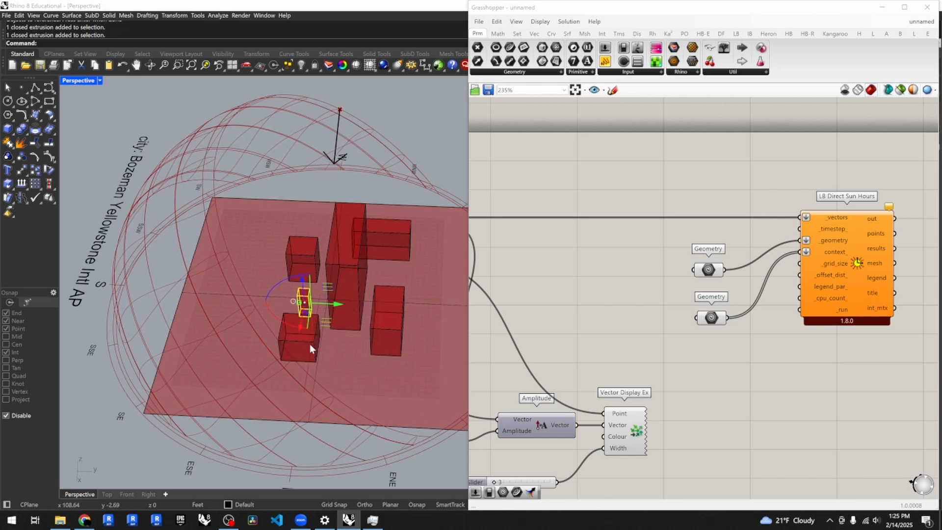
{"action": "right_click_drag", "start_coordinate": [377, 391], "coordinate": [375, 331]}
{"action": "scroll", "coordinate": [384, 334], "scroll_direction": "down", "scroll_amount": 8}
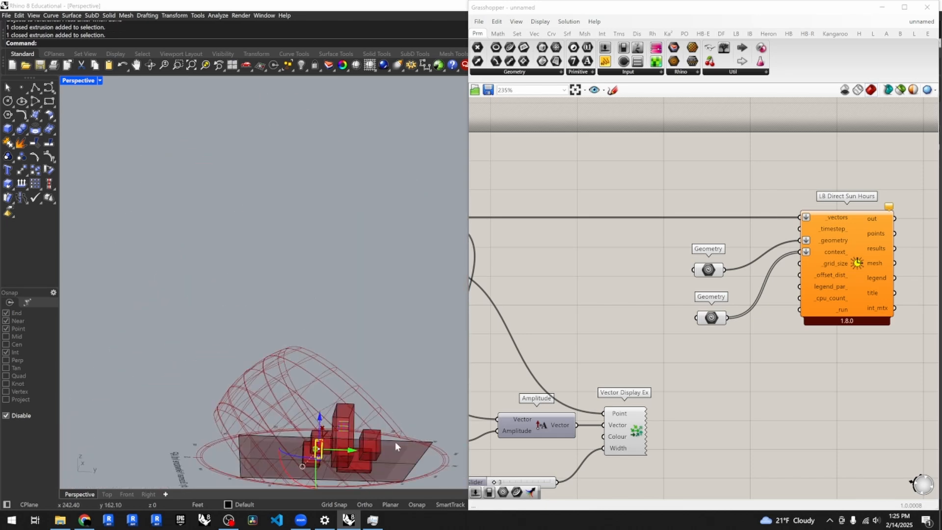
{"action": "right_click_drag", "start_coordinate": [391, 464], "coordinate": [383, 437]}
{"action": "left_click_drag", "start_coordinate": [412, 431], "coordinate": [302, 392]}
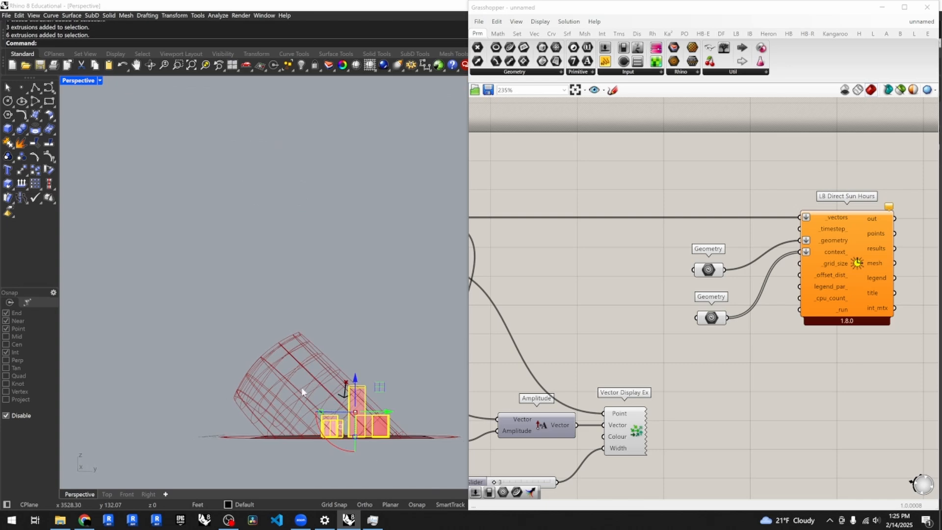
{"action": "left_click_drag", "start_coordinate": [385, 412], "coordinate": [354, 418]}
{"action": "right_click_drag", "start_coordinate": [249, 423], "coordinate": [321, 465]}
{"action": "left_click", "coordinate": [385, 288]}
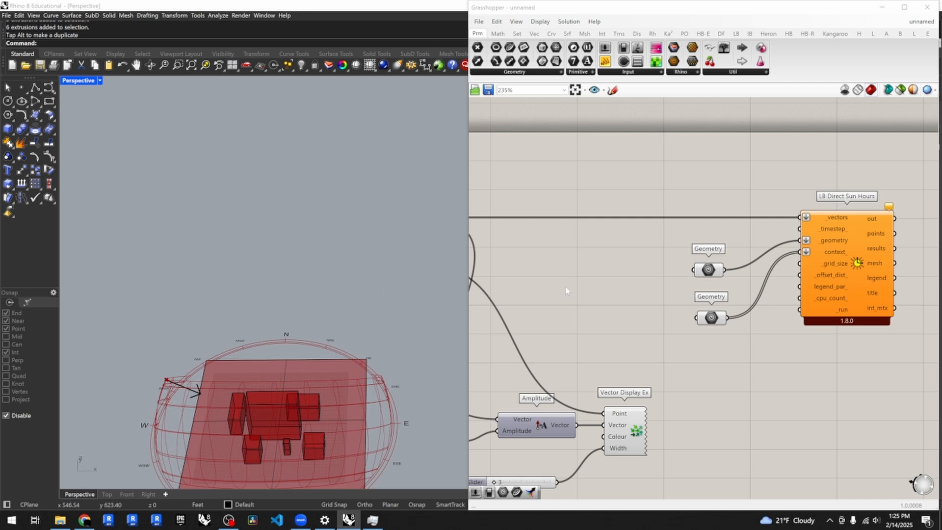
- Highlight the buildings' Geometry parameter to check which Rhino boxes it references as context
{"action": "left_click_drag", "start_coordinate": [721, 318], "coordinate": [720, 316]}
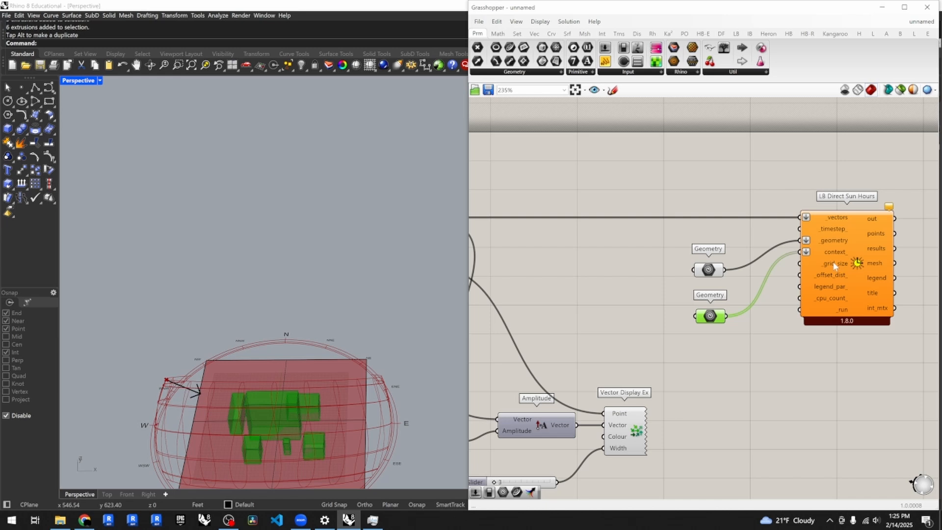
{"action": "scroll", "coordinate": [323, 244], "scroll_direction": "down", "scroll_amount": 3}
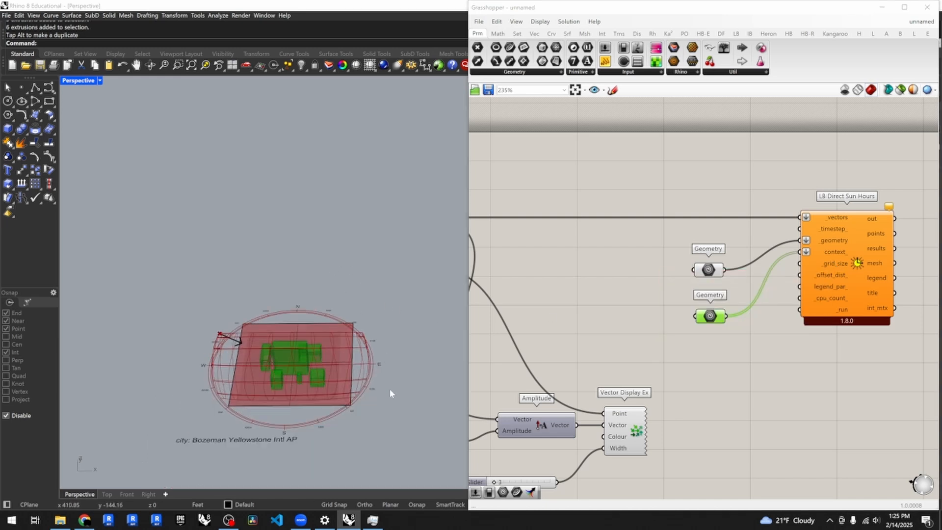
{"action": "left_click", "coordinate": [730, 347]}
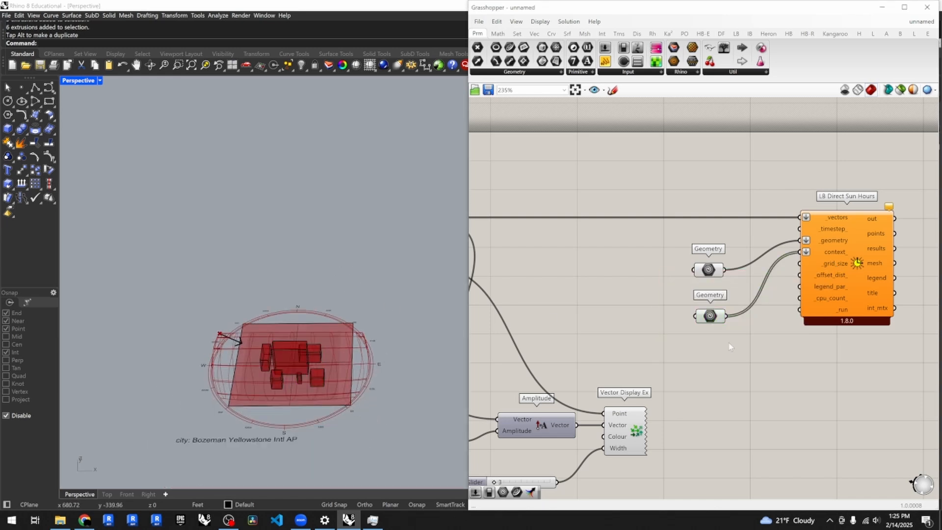
{"action": "scroll", "coordinate": [311, 381], "scroll_direction": "up", "scroll_amount": 2}
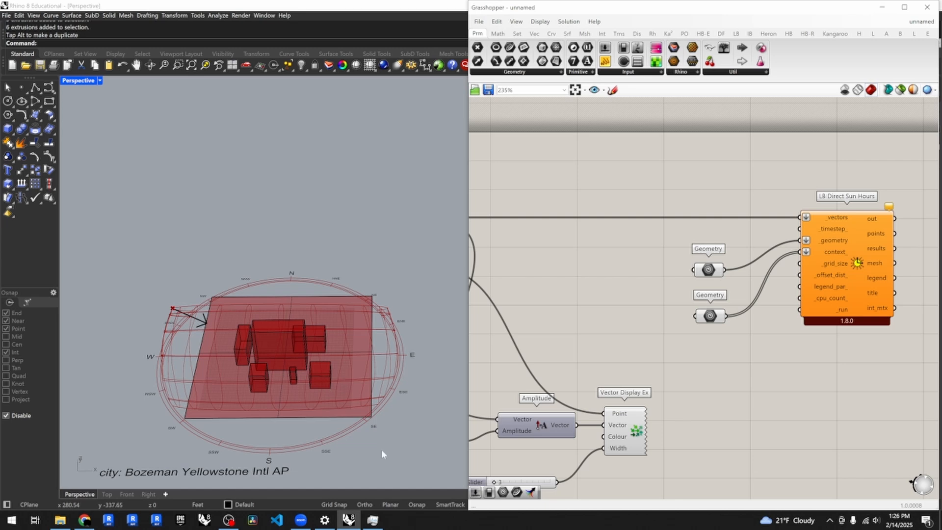
- Create a number slider from 1 to 10 set to 10, connect it to _grid_size, and place it below the Geometry parameters
{"action": "double_click", "coordinate": [714, 351]}
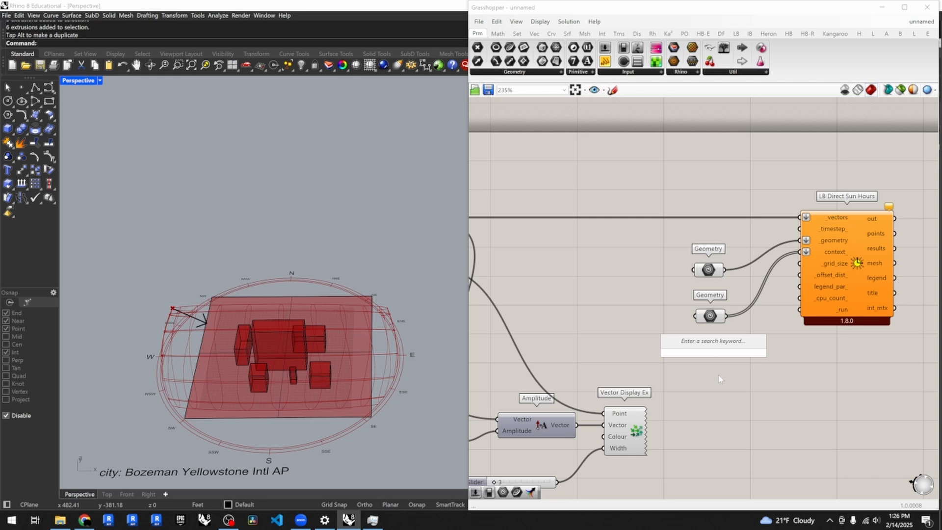
{"action": "type", "text": "1"}
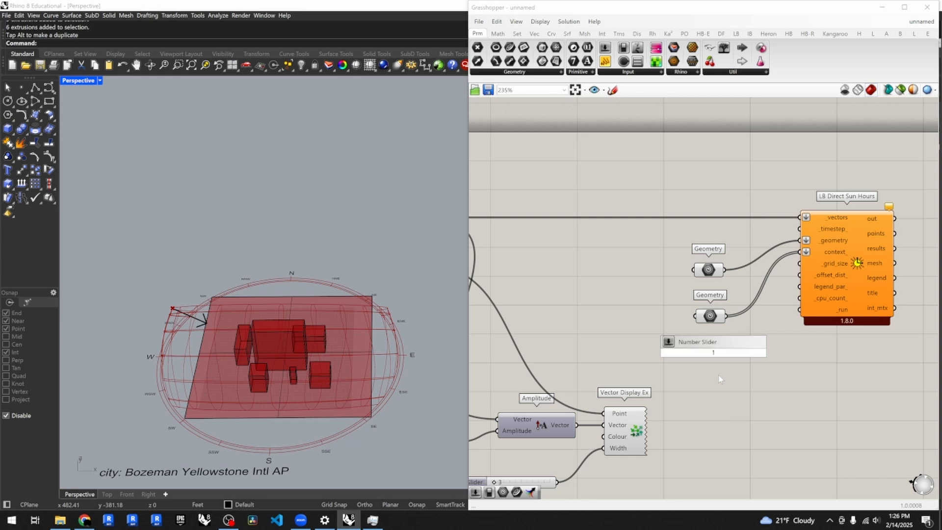
{"action": "type", "text": "<10"}
{"action": "key", "text": "Return"}
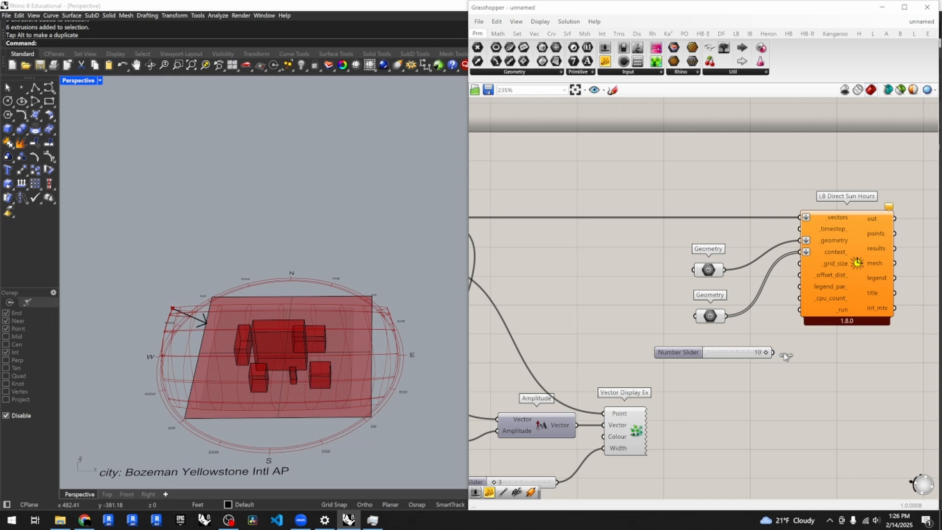
{"action": "left_click_drag", "start_coordinate": [772, 352], "coordinate": [801, 263]}
{"action": "left_click_drag", "start_coordinate": [711, 352], "coordinate": [687, 347]}
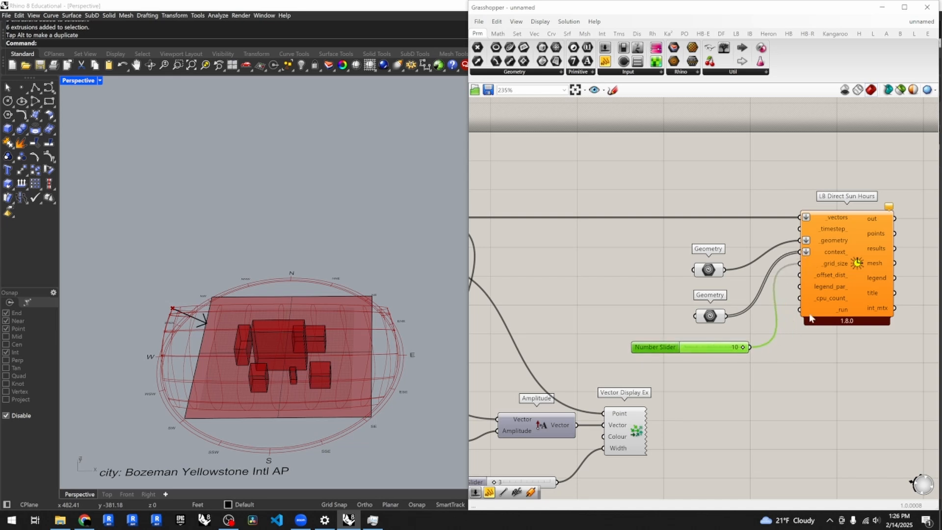
- Read the descriptions of the remaining LB Direct Sun Hours inputs, including _cpu_count_ and _run
{"action": "mouse_move", "coordinate": [833, 280]}
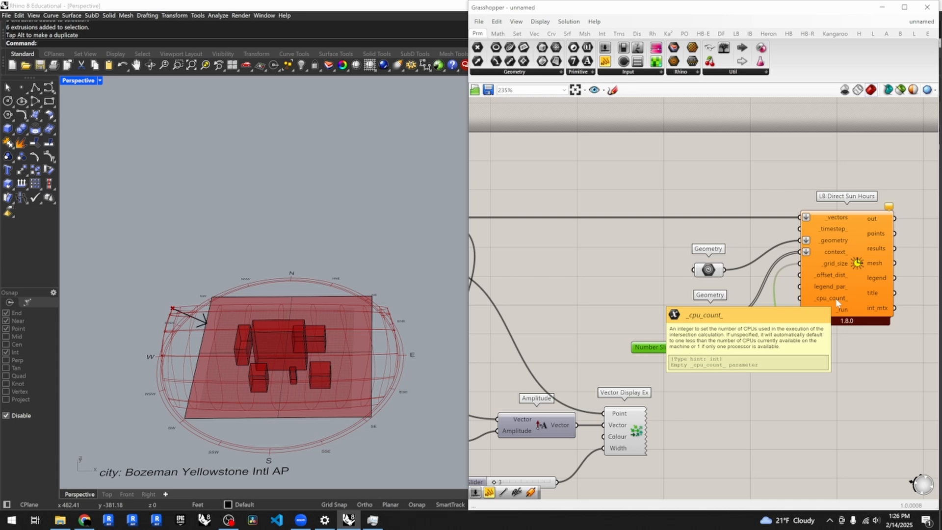
{"action": "mouse_move", "coordinate": [840, 311]}
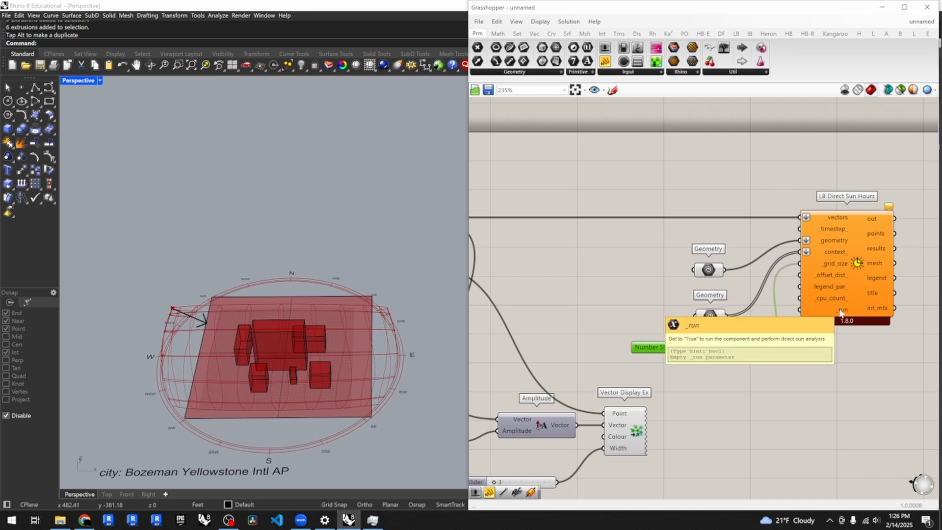
- Add a Boolean Toggle set to False below the grid size slider and wire it into the _run input of LB Direct Sun Hours
{"action": "left_click", "coordinate": [746, 377]}
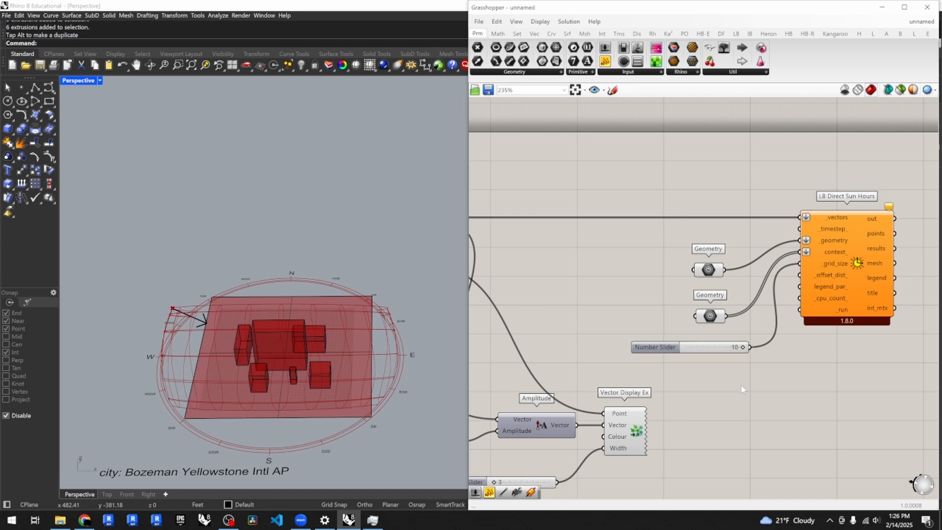
{"action": "double_click", "coordinate": [747, 378]}
{"action": "type", "text": "bool"}
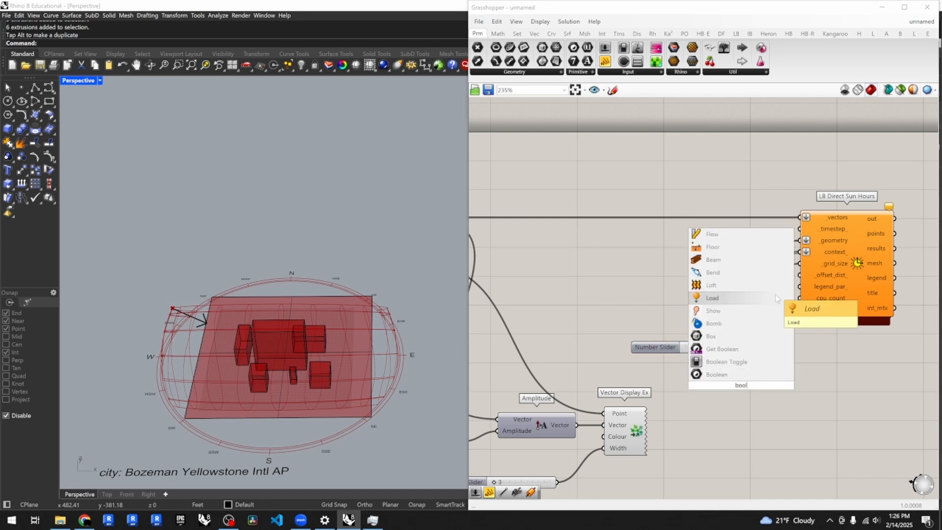
{"action": "left_click", "coordinate": [735, 362]}
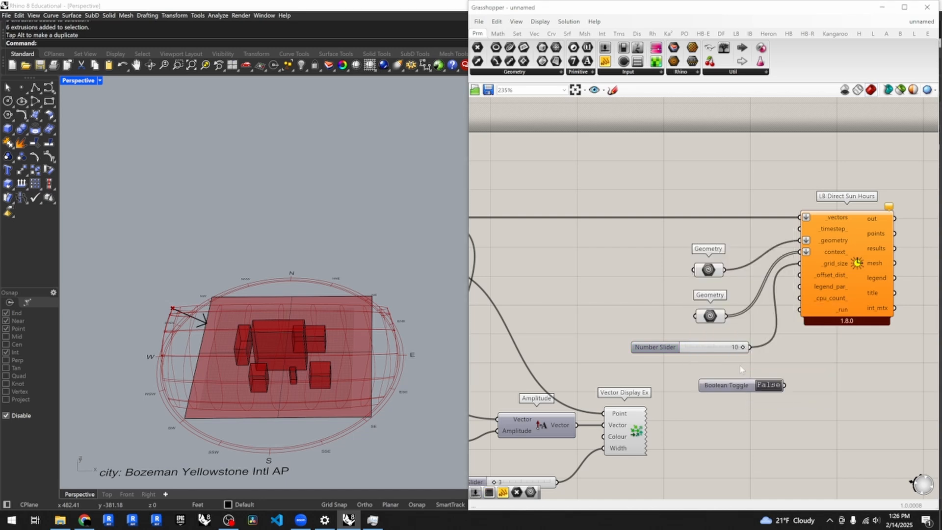
{"action": "left_click_drag", "start_coordinate": [730, 386], "coordinate": [697, 374]}
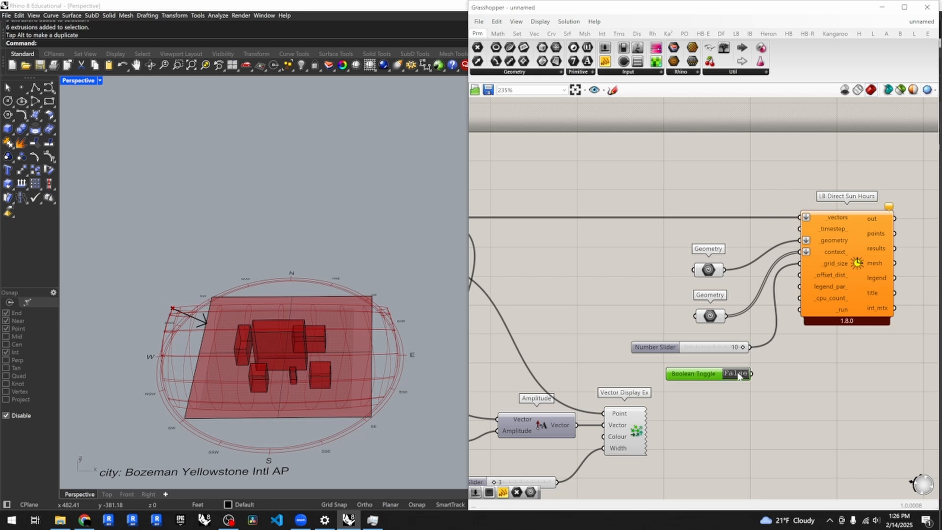
{"action": "left_click", "coordinate": [740, 376]}
{"action": "left_click", "coordinate": [739, 376]}
{"action": "left_click_drag", "start_coordinate": [752, 374], "coordinate": [803, 310]}
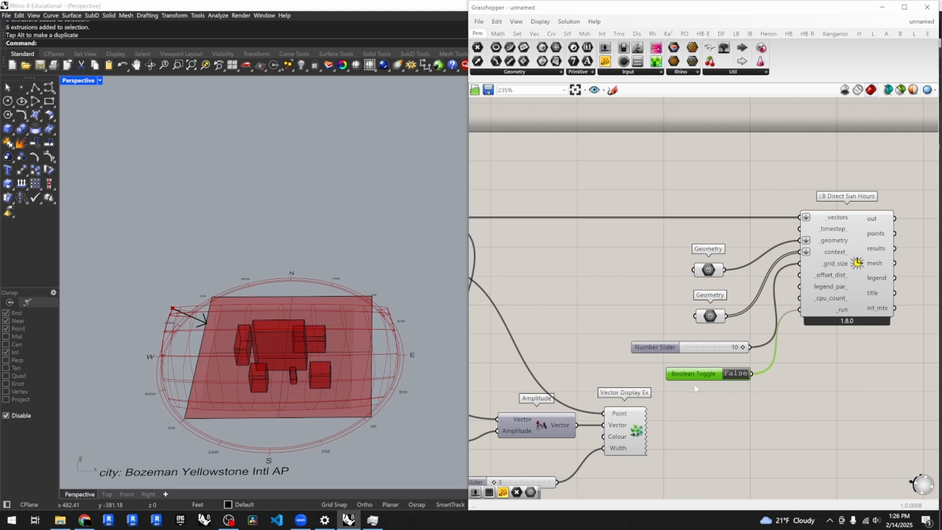
- Move the Amplitude and Vector Display Ex components with their two sliders closer beneath the LB SunPath component
{"action": "scroll", "coordinate": [693, 385], "scroll_direction": "down", "scroll_amount": 5}
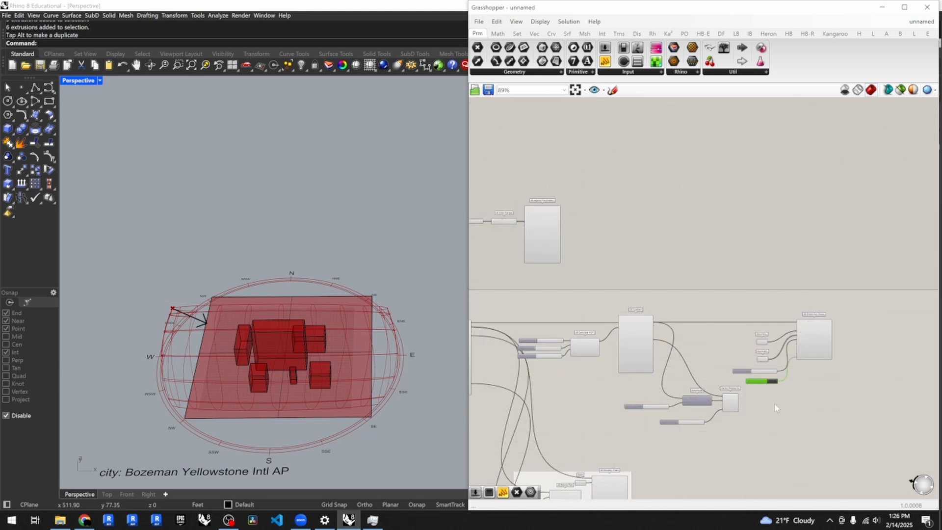
{"action": "scroll", "coordinate": [775, 408], "scroll_direction": "up", "scroll_amount": 4}
{"action": "left_click_drag", "start_coordinate": [729, 454], "coordinate": [559, 388]}
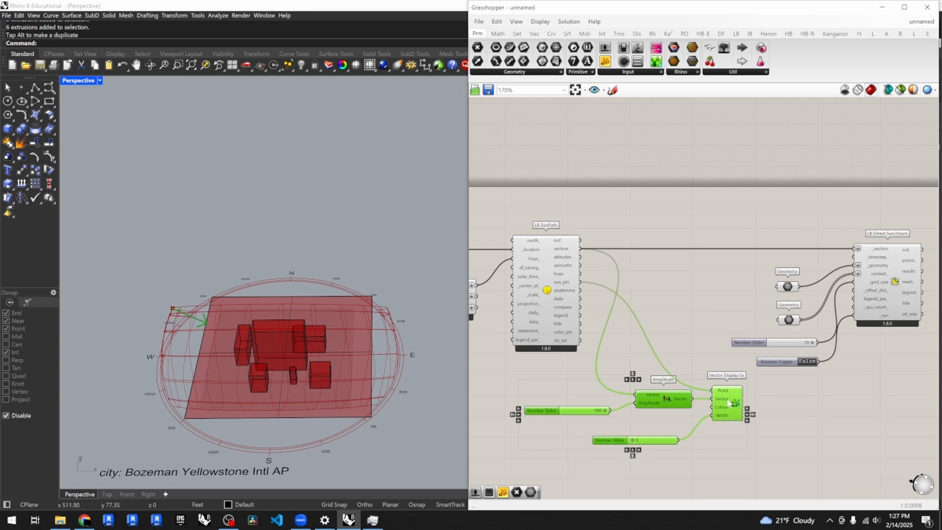
{"action": "left_click_drag", "start_coordinate": [731, 403], "coordinate": [671, 443]}
{"action": "left_click", "coordinate": [745, 411]}
- Set the Boolean Toggle to True to run the direct sun hours analysis
{"action": "scroll", "coordinate": [720, 381], "scroll_direction": "down", "scroll_amount": 2}
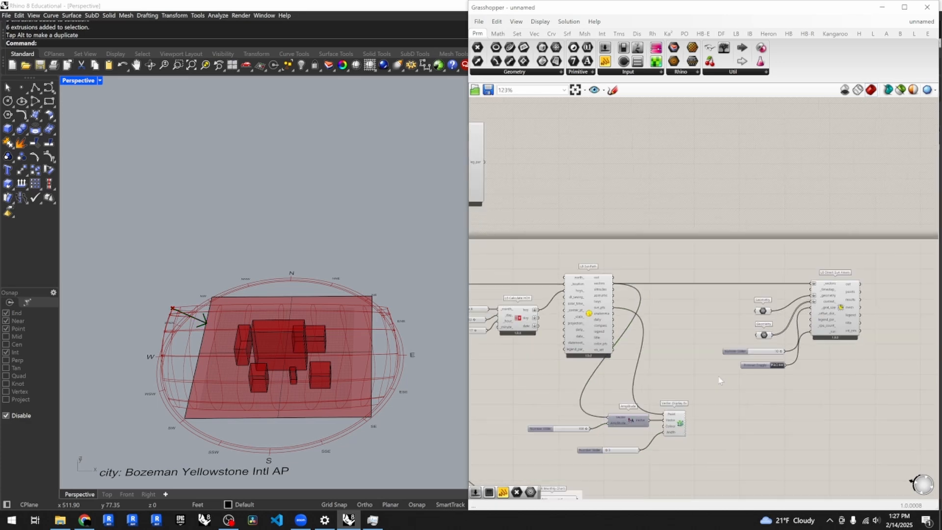
{"action": "scroll", "coordinate": [720, 380], "scroll_direction": "up", "scroll_amount": 4}
{"action": "left_click", "coordinate": [598, 378]}
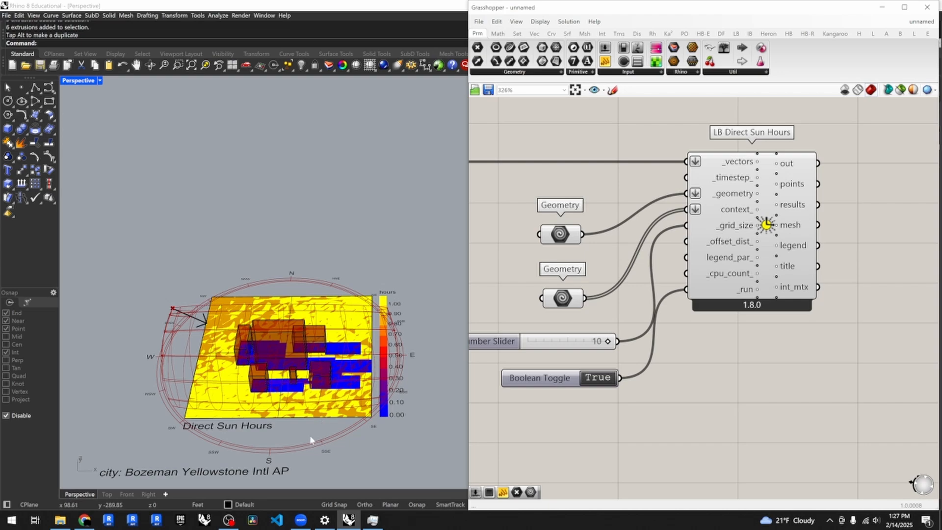
- Move the two Geometry parameters up slightly and turn off their preview so only the sun hours mesh is shaded
{"action": "right_click_drag", "start_coordinate": [340, 435], "coordinate": [303, 447]}
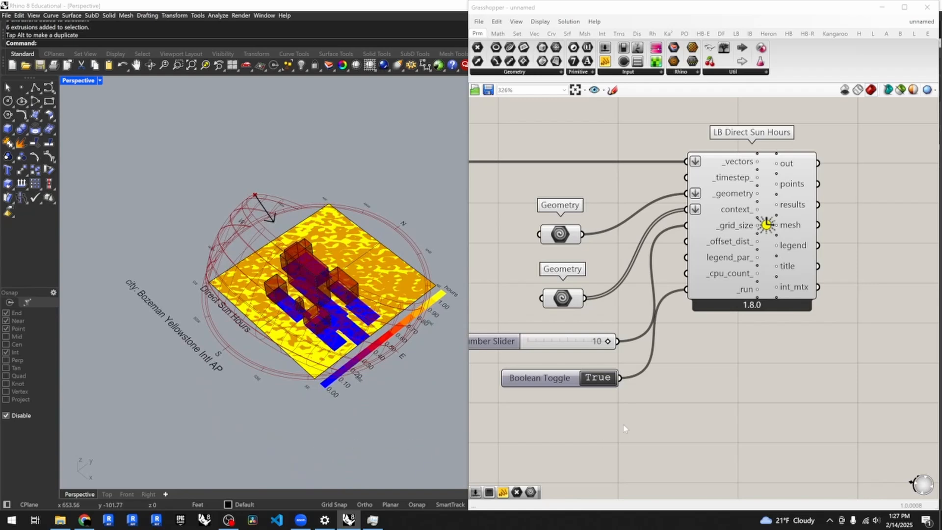
{"action": "left_click_drag", "start_coordinate": [608, 318], "coordinate": [520, 198]}
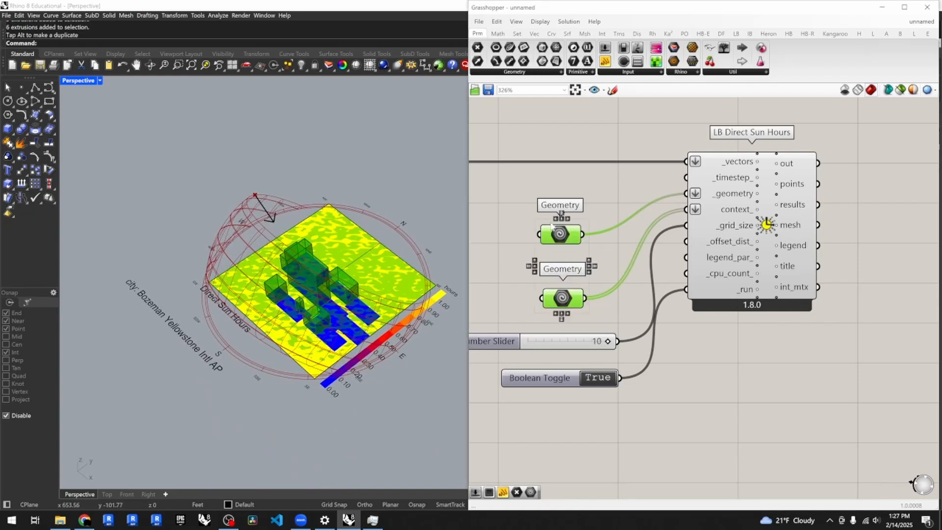
{"action": "left_click_drag", "start_coordinate": [564, 237], "coordinate": [561, 220]}
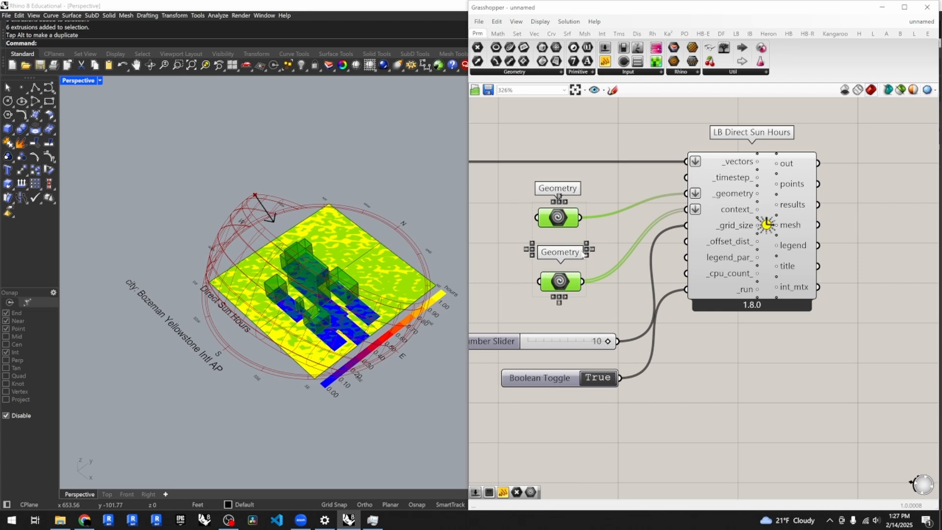
{"action": "middle_click", "coordinate": [522, 233]}
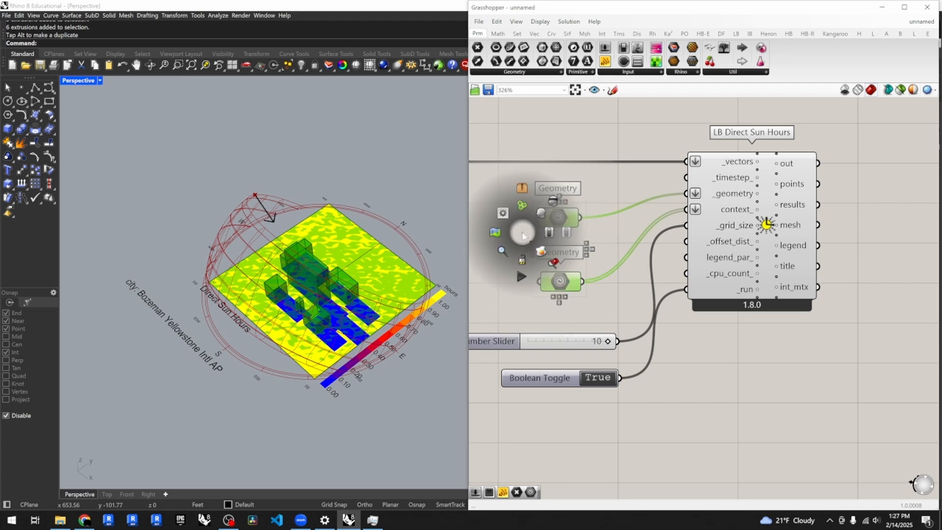
{"action": "left_click", "coordinate": [552, 202]}
{"action": "left_click", "coordinate": [610, 227]}
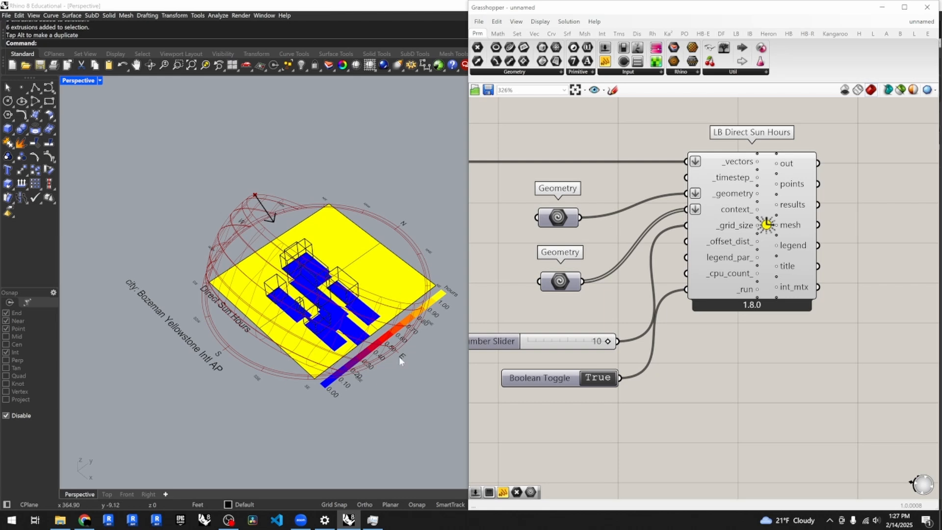
- Set the hour slider of LB Calculate HOY to 7 to study the morning shadows
{"action": "right_click_drag", "start_coordinate": [358, 360], "coordinate": [393, 349]}
{"action": "scroll", "coordinate": [314, 341], "scroll_direction": "up", "scroll_amount": 2}
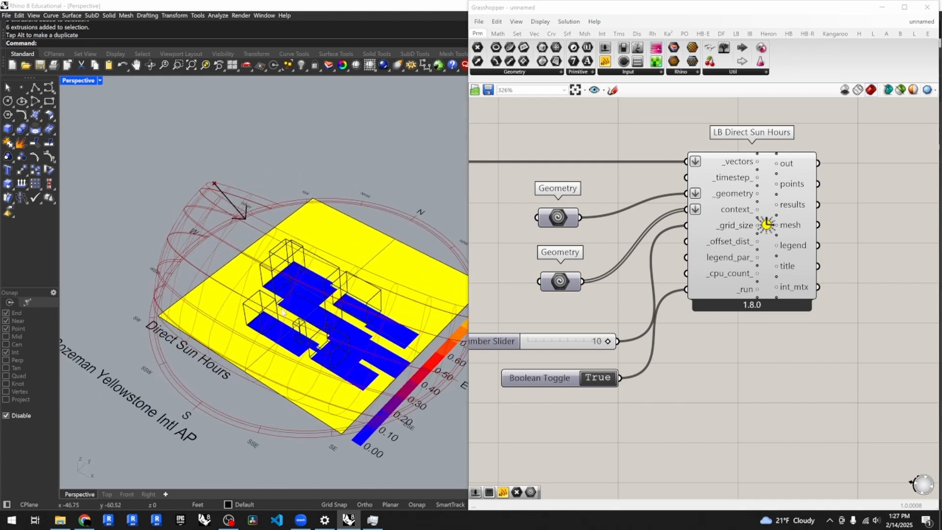
{"action": "scroll", "coordinate": [316, 342], "scroll_direction": "down", "scroll_amount": 2}
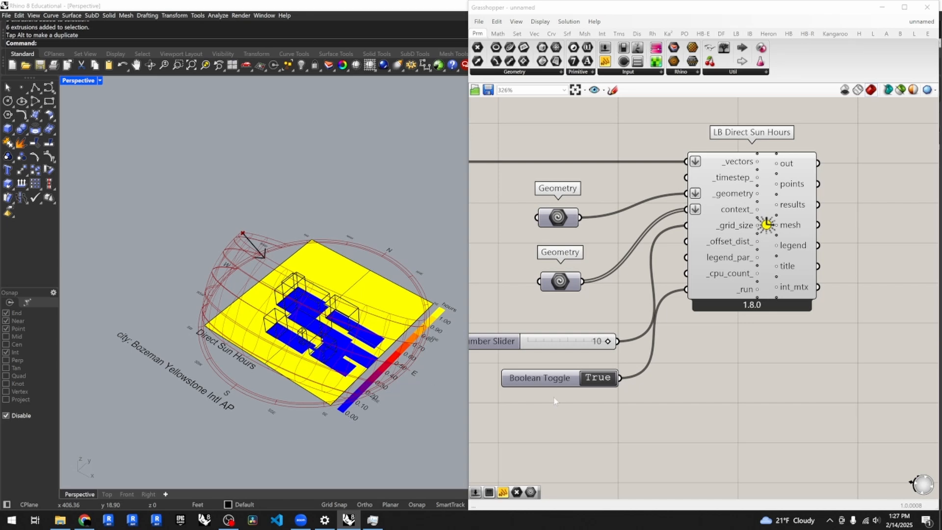
{"action": "scroll", "coordinate": [854, 403], "scroll_direction": "down", "scroll_amount": 3}
{"action": "scroll", "coordinate": [853, 397], "scroll_direction": "down", "scroll_amount": 5}
{"action": "scroll", "coordinate": [596, 378], "scroll_direction": "up", "scroll_amount": 6}
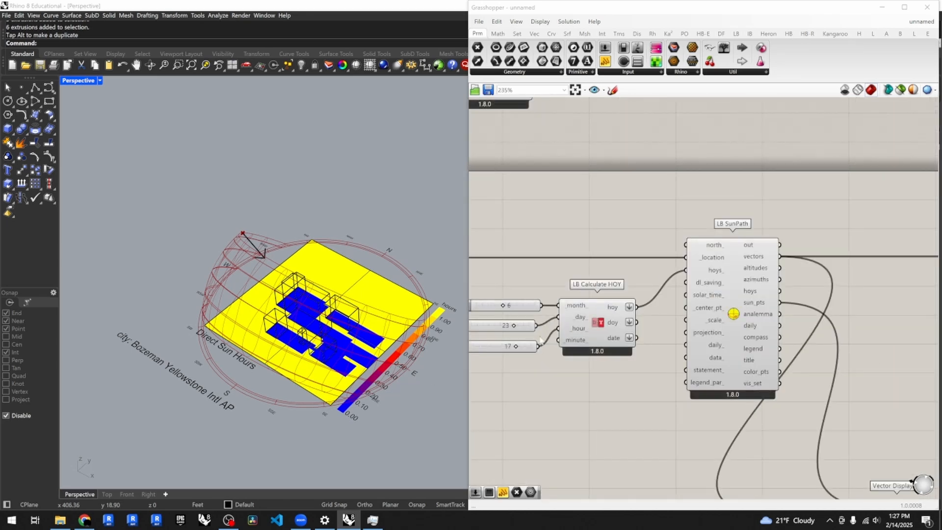
{"action": "left_click_drag", "start_coordinate": [541, 329], "coordinate": [538, 326]}
{"action": "right_click_drag", "start_coordinate": [223, 379], "coordinate": [307, 416]}
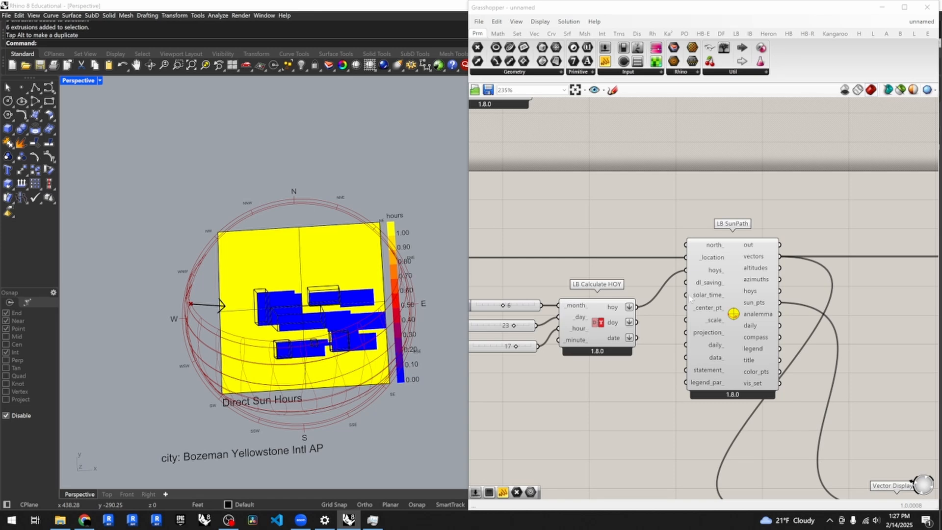
{"action": "scroll", "coordinate": [684, 297], "scroll_direction": "down", "scroll_amount": 2}
{"action": "scroll", "coordinate": [588, 314], "scroll_direction": "up", "scroll_amount": 4}
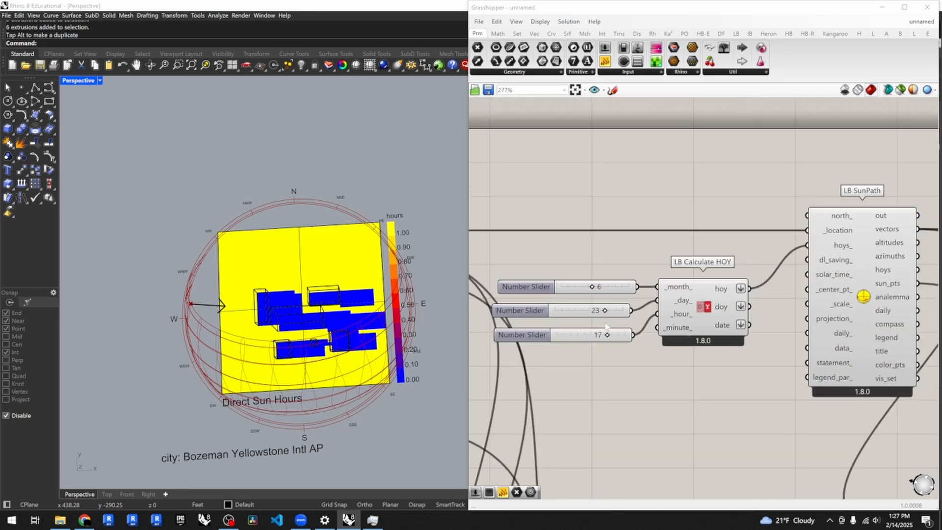
{"action": "left_click_drag", "start_coordinate": [608, 335], "coordinate": [580, 335]}
- Spread out the LB Calculate HOY, LB SunPath with vector display, and LB Direct Sun Hours groups to leave more space between them
{"action": "scroll", "coordinate": [646, 359], "scroll_direction": "down", "scroll_amount": 3}
{"action": "scroll", "coordinate": [646, 358], "scroll_direction": "down", "scroll_amount": 3}
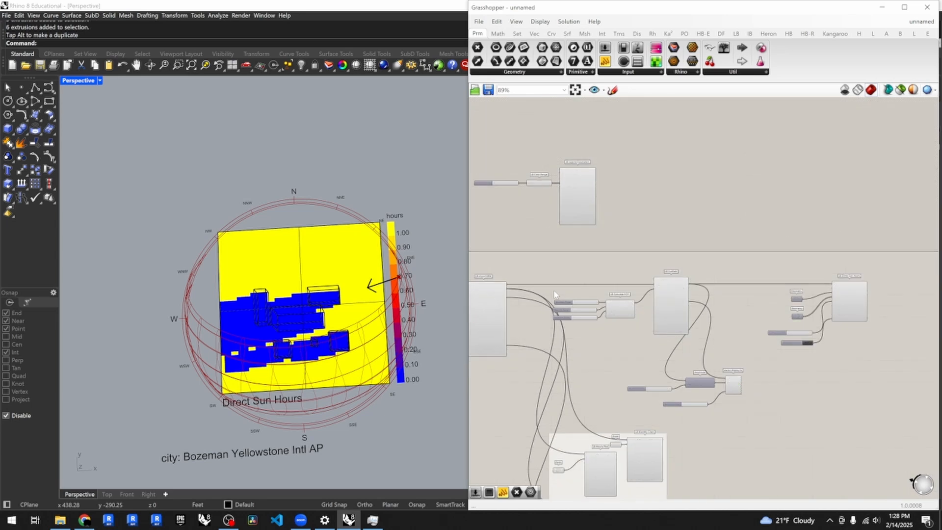
{"action": "scroll", "coordinate": [620, 309], "scroll_direction": "up", "scroll_amount": 5}
{"action": "left_click_drag", "start_coordinate": [635, 344], "coordinate": [543, 294]}
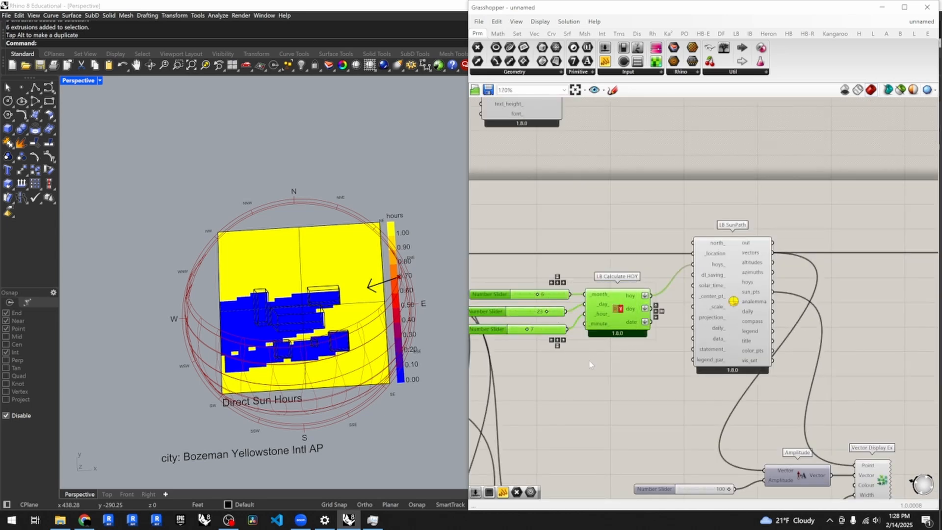
{"action": "scroll", "coordinate": [590, 363], "scroll_direction": "down", "scroll_amount": 3}
{"action": "left_click_drag", "start_coordinate": [610, 341], "coordinate": [618, 355]}
{"action": "scroll", "coordinate": [670, 389], "scroll_direction": "down", "scroll_amount": 3}
{"action": "left_click_drag", "start_coordinate": [731, 441], "coordinate": [598, 322]}
{"action": "left_click_drag", "start_coordinate": [686, 363], "coordinate": [715, 363]}
{"action": "left_click_drag", "start_coordinate": [869, 393], "coordinate": [781, 335]}
{"action": "left_click_drag", "start_coordinate": [825, 356], "coordinate": [915, 357]}
{"action": "left_click", "coordinate": [798, 383]}
- Shift the month slider in line with the day and hour sliders and add an empty Panel above it
{"action": "scroll", "coordinate": [643, 368], "scroll_direction": "up", "scroll_amount": 8}
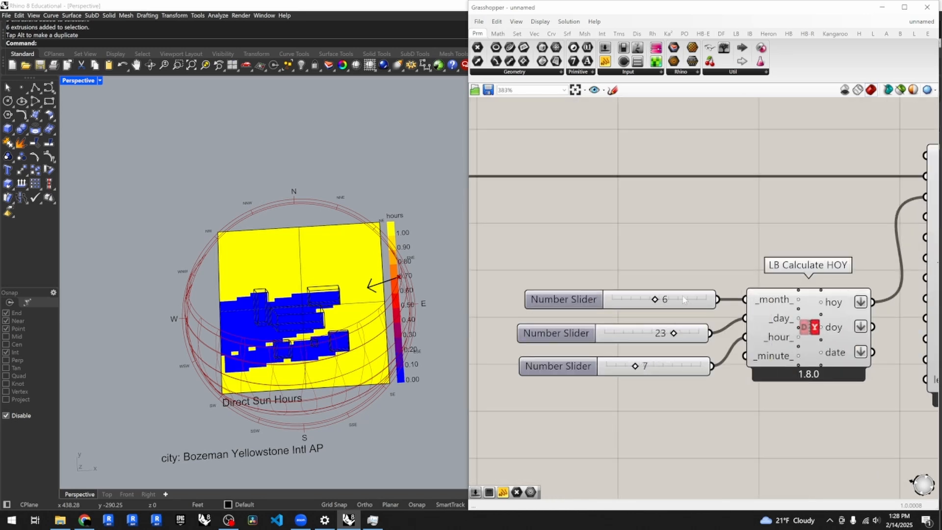
{"action": "double_click", "coordinate": [657, 259]}
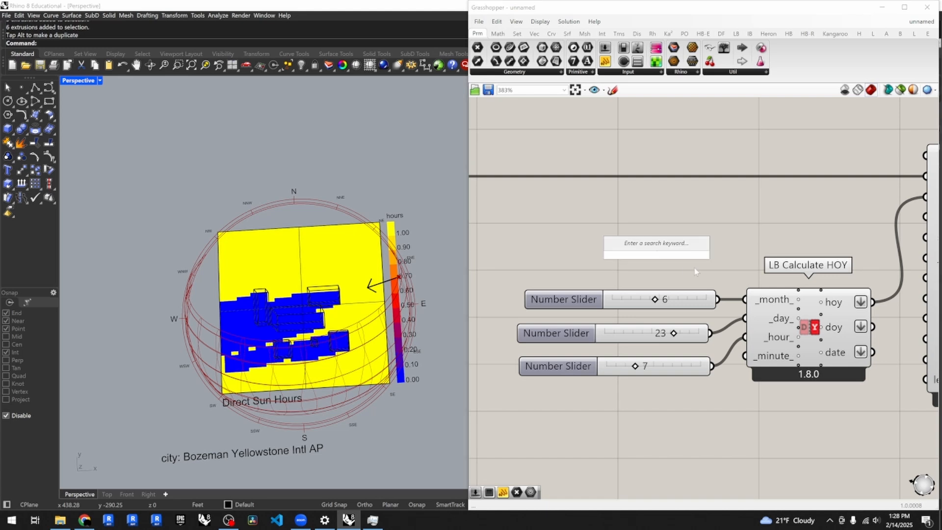
{"action": "left_click", "coordinate": [694, 268]}
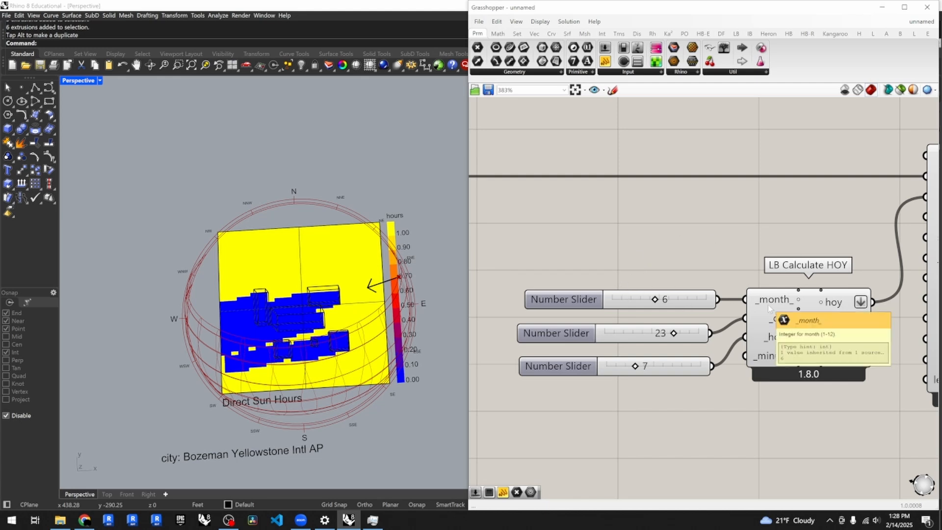
{"action": "left_click_drag", "start_coordinate": [577, 301], "coordinate": [568, 301]}
{"action": "double_click", "coordinate": [605, 227]}
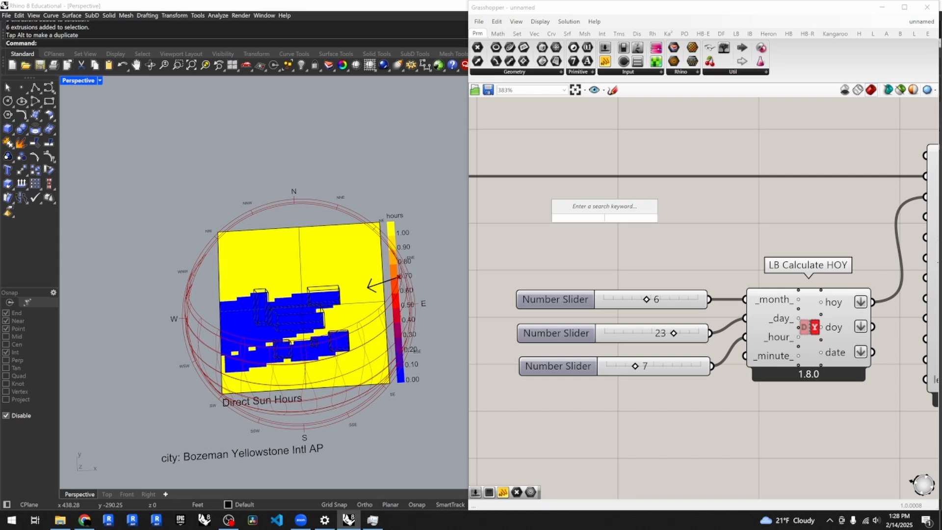
{"action": "type", "text": "//"}
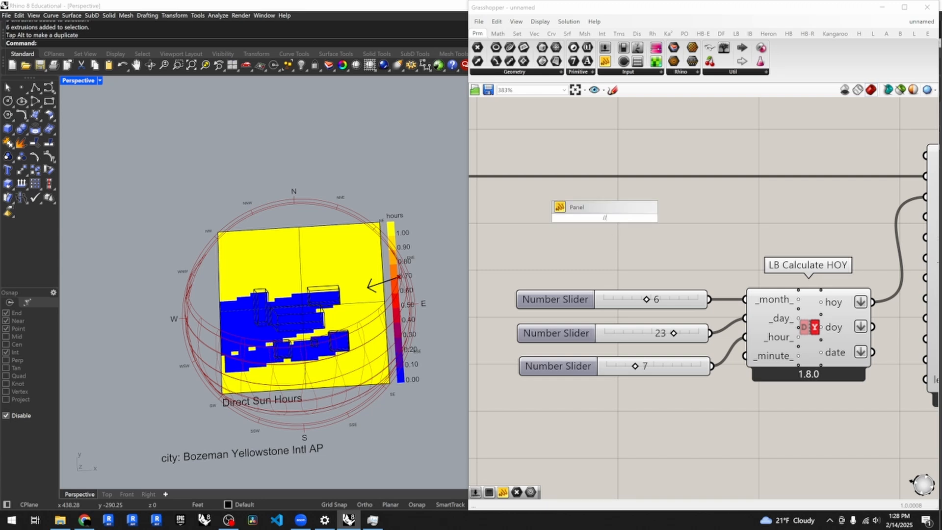
{"action": "left_click", "coordinate": [599, 211]}
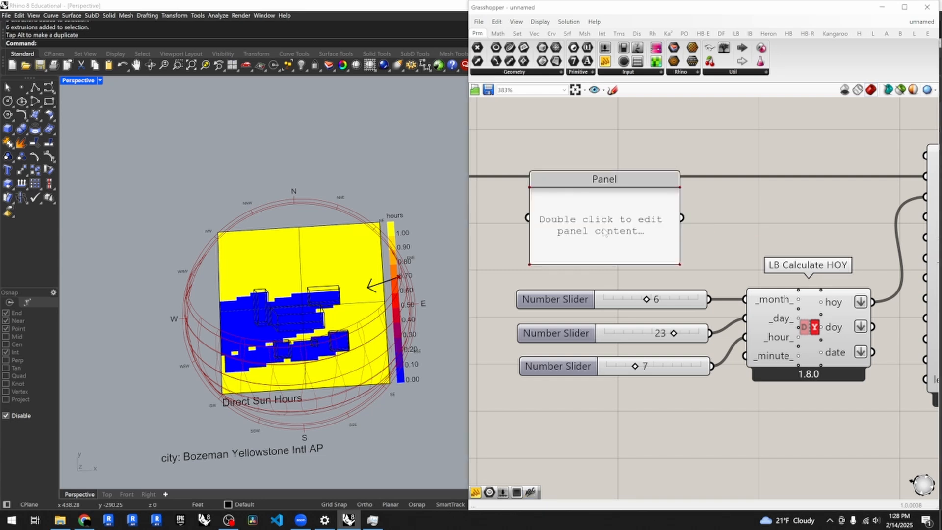
- Turn off Multiline Data on the panel, enter 1, 2, 3 and 4 on separate lines, and enlarge the panel to fit
{"action": "right_click", "coordinate": [604, 233]}
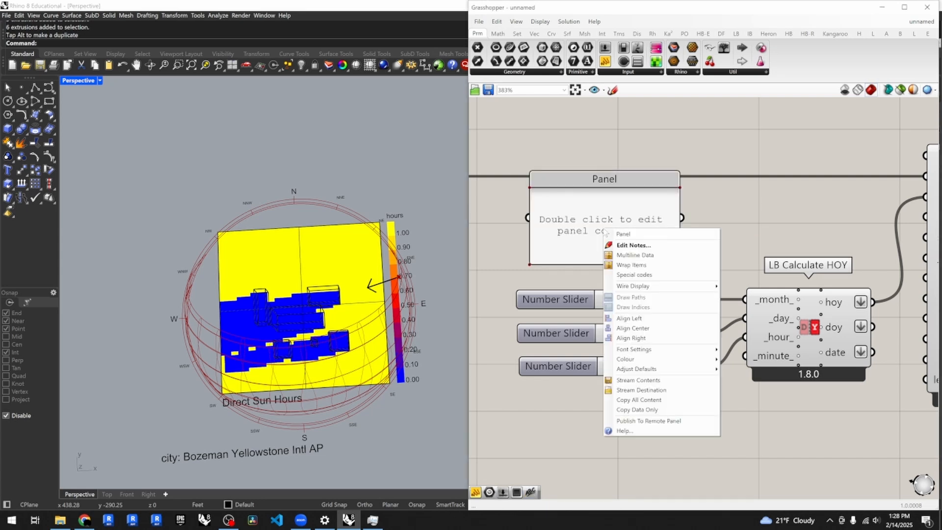
{"action": "left_click", "coordinate": [649, 255]}
{"action": "double_click", "coordinate": [598, 248]}
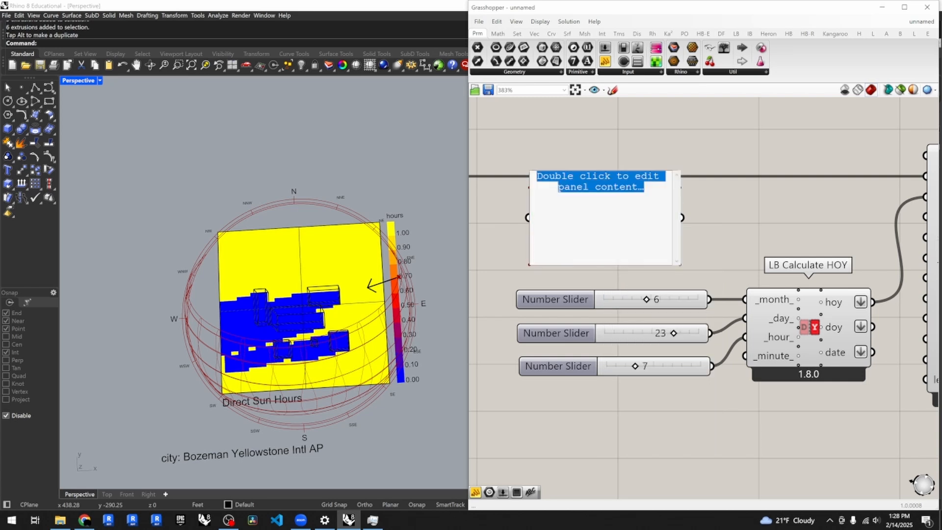
{"action": "type", "text": "0"}
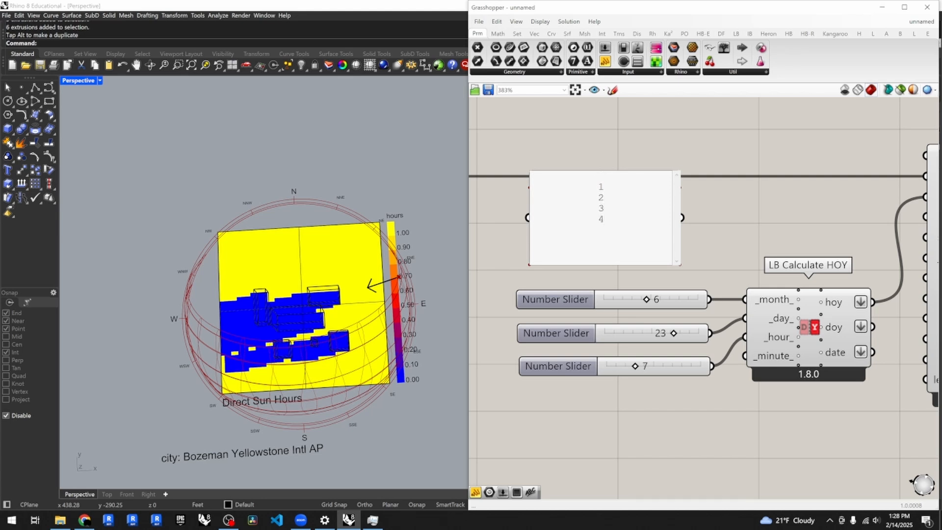
{"action": "key", "text": "BackSpace"}
{"action": "left_click", "coordinate": [742, 234]}
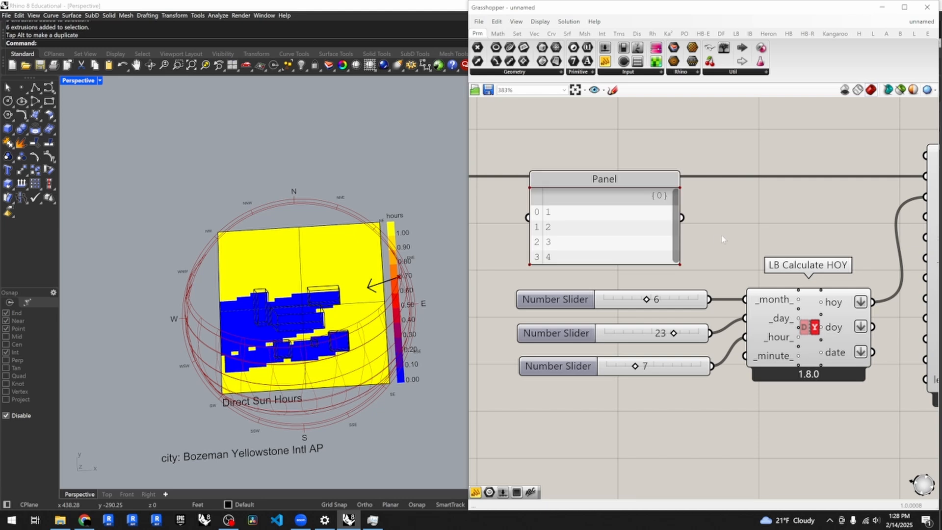
{"action": "left_click_drag", "start_coordinate": [616, 264], "coordinate": [617, 280]}
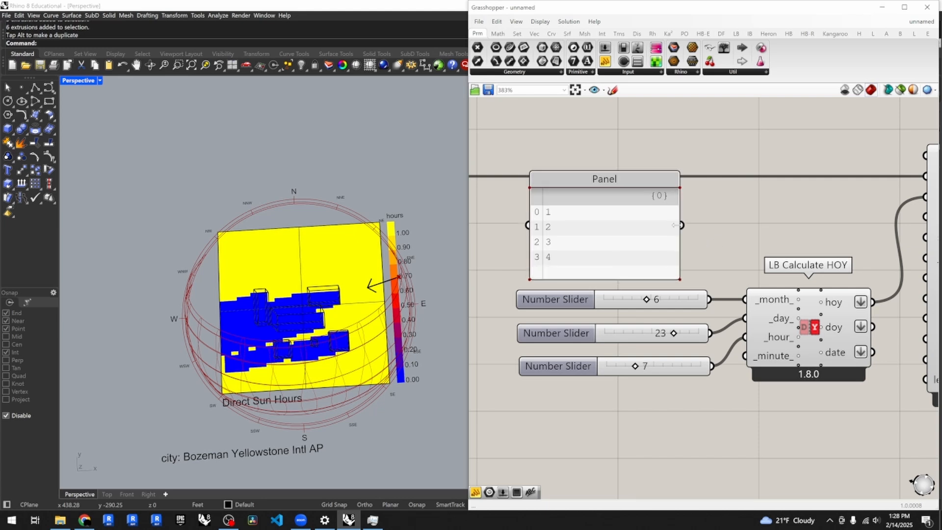
- Wire the panel into the _month_ input of LB Calculate HOY in place of the slider and set the hour slider to 13
{"action": "left_click_drag", "start_coordinate": [680, 225], "coordinate": [746, 300]}
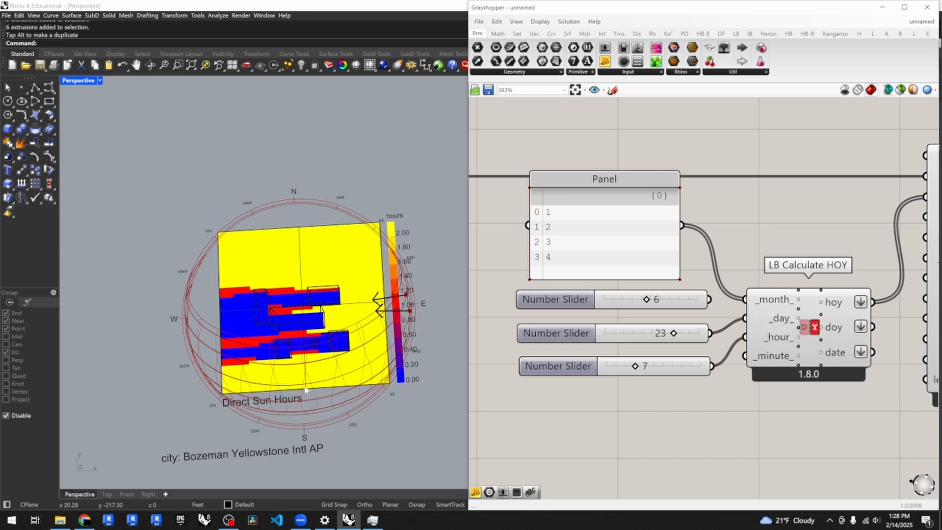
{"action": "right_click_drag", "start_coordinate": [249, 332], "coordinate": [358, 348]}
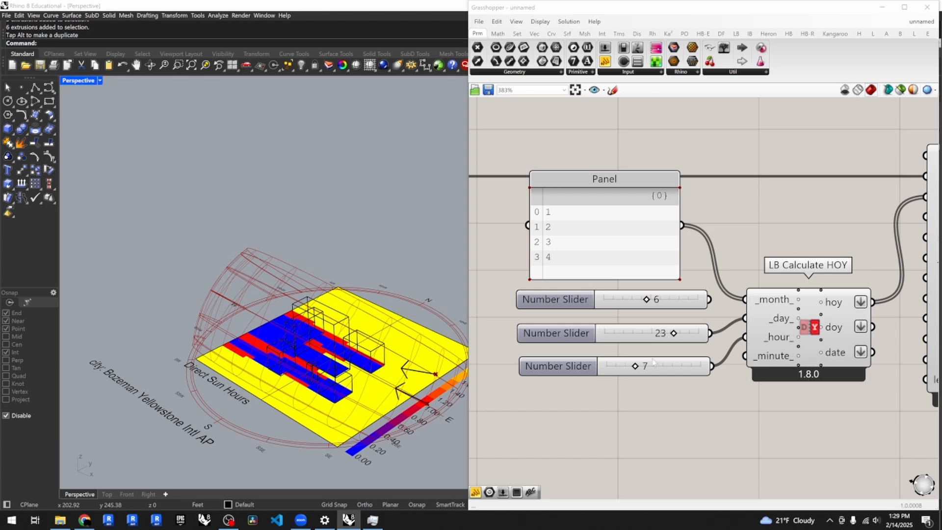
{"action": "left_click_drag", "start_coordinate": [635, 366], "coordinate": [660, 366]}
{"action": "right_click_drag", "start_coordinate": [393, 347], "coordinate": [267, 293]}
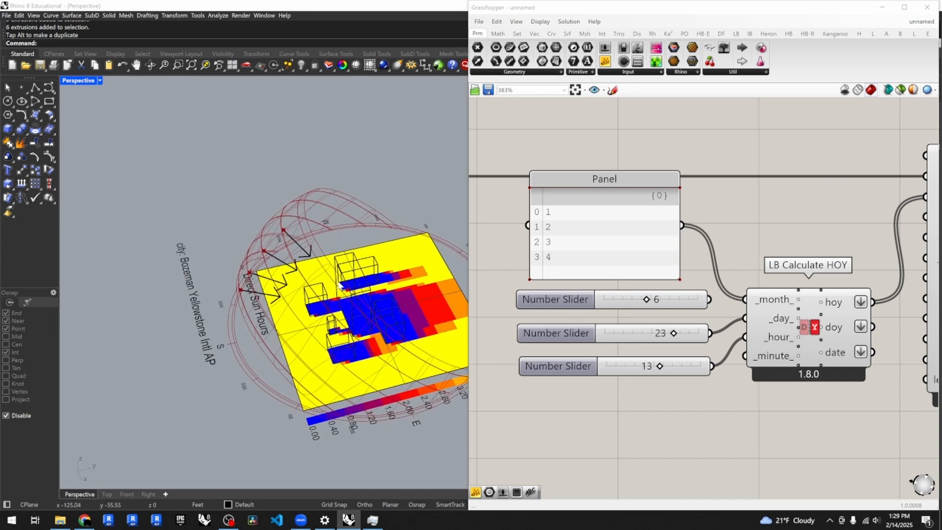
- Extend the month panel's list so it holds the values 1 through 10 on separate lines
{"action": "double_click", "coordinate": [614, 273]}
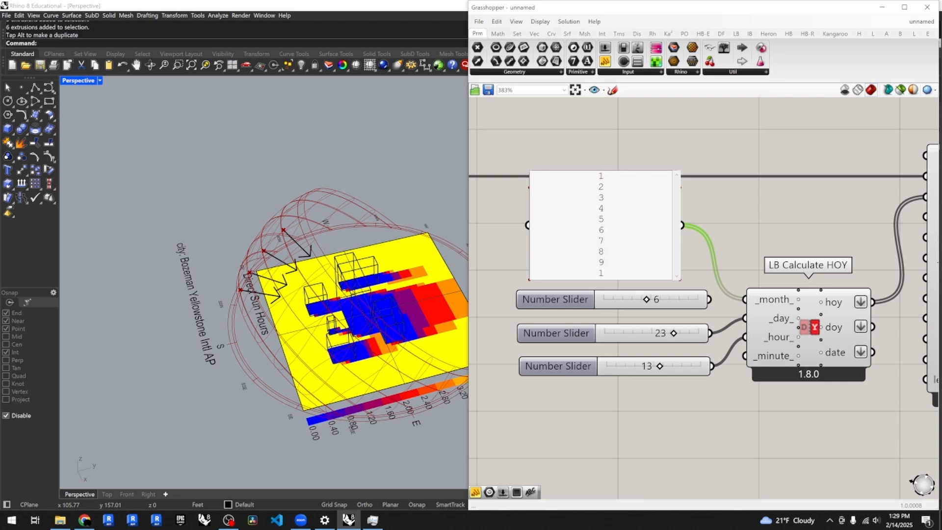
{"action": "type", "text": "0"}
{"action": "left_click", "coordinate": [762, 204]}
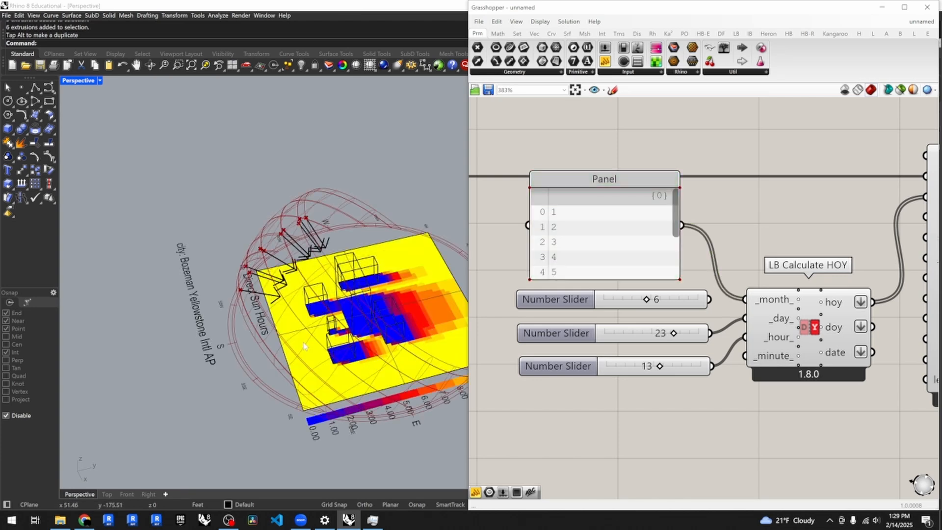
{"action": "scroll", "coordinate": [456, 359], "scroll_direction": "down", "scroll_amount": 4}
{"action": "scroll", "coordinate": [457, 361], "scroll_direction": "up", "scroll_amount": 4}
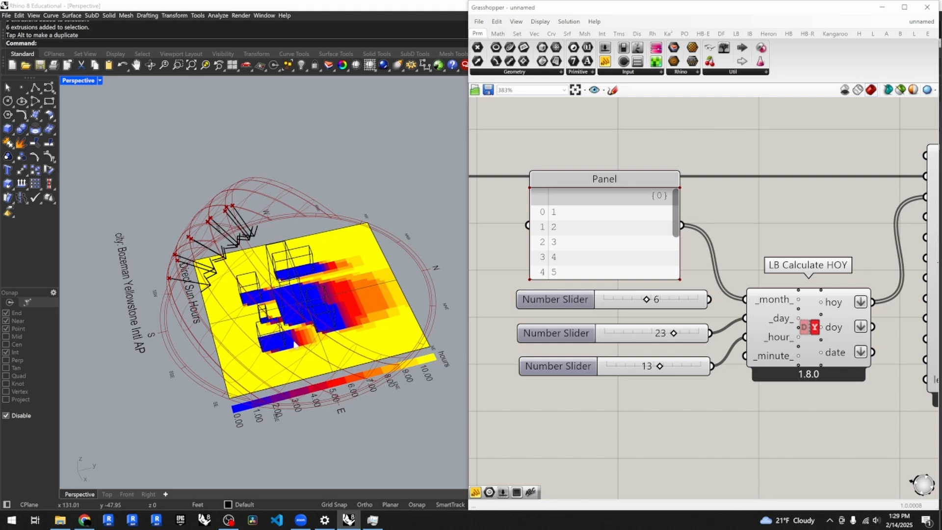
- Delete the month panel and put a Series component in its place, up and to the left of LB Calculate HOY
{"action": "left_click", "coordinate": [604, 243]}
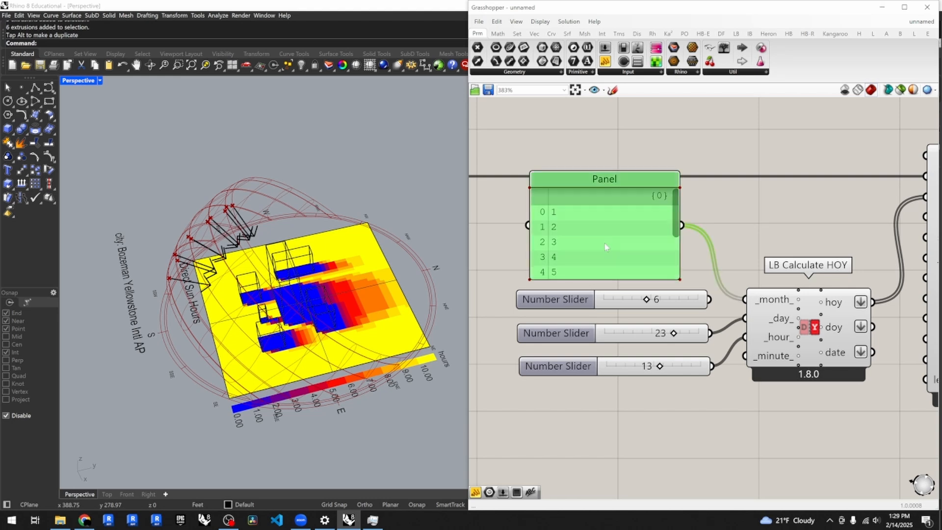
{"action": "key", "text": "Delete"}
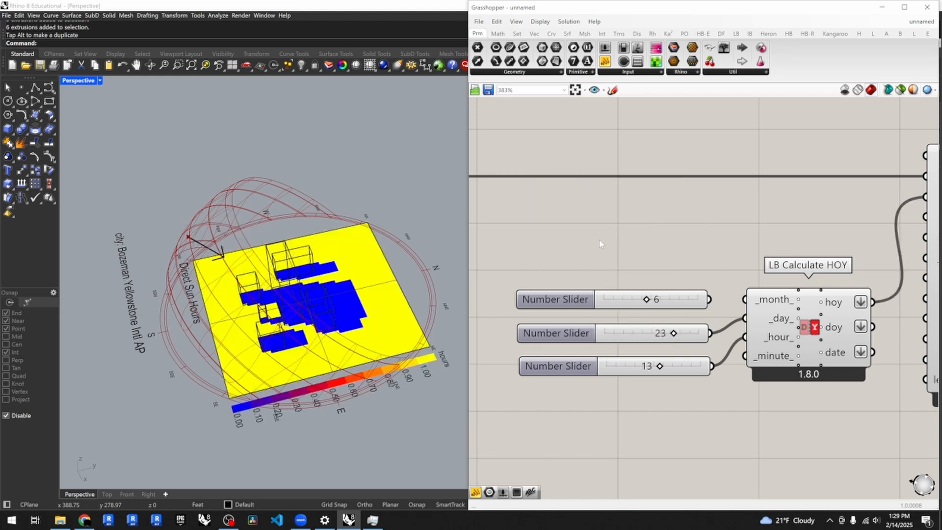
{"action": "double_click", "coordinate": [644, 236]}
{"action": "type", "text": "ser"}
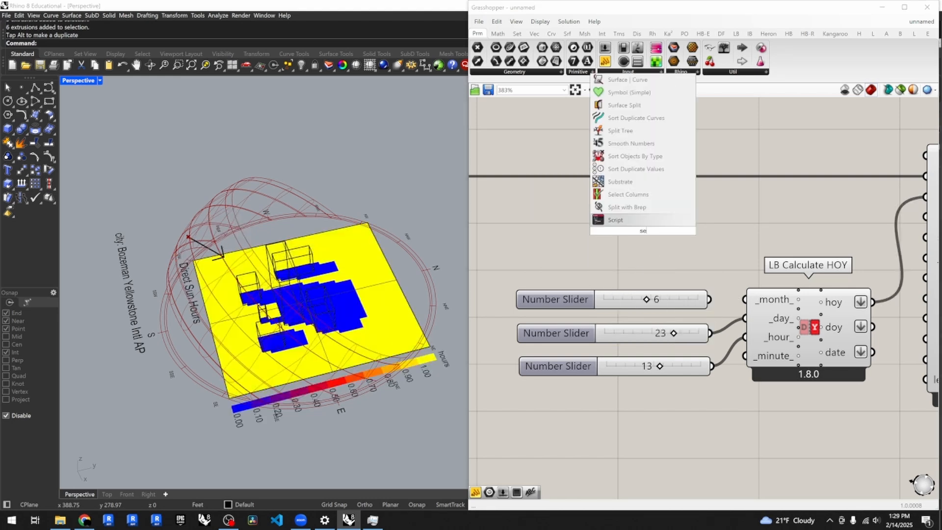
{"action": "left_click", "coordinate": [633, 225]}
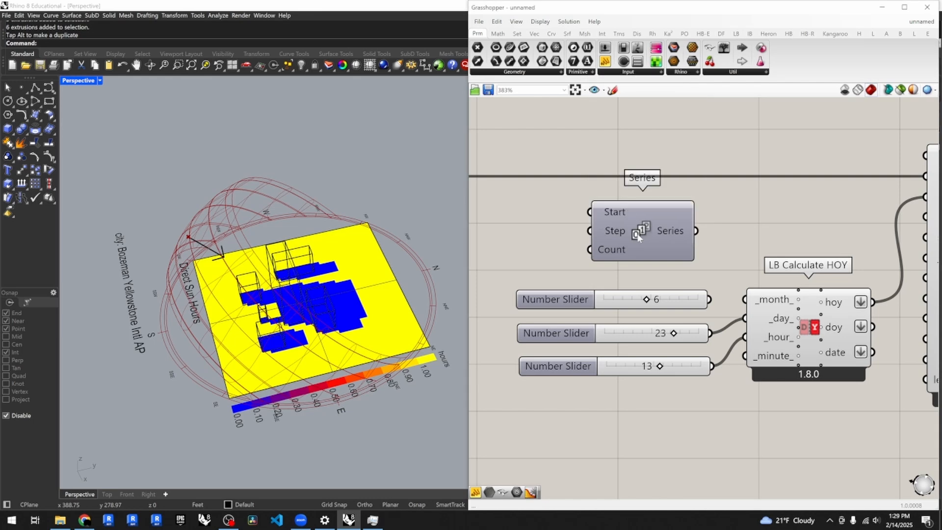
{"action": "left_click_drag", "start_coordinate": [618, 236], "coordinate": [672, 241]}
- Feed the Series Start from the unused month slider set to 1 and its Count from a second slider set to 12
{"action": "left_click_drag", "start_coordinate": [600, 292], "coordinate": [496, 205]}
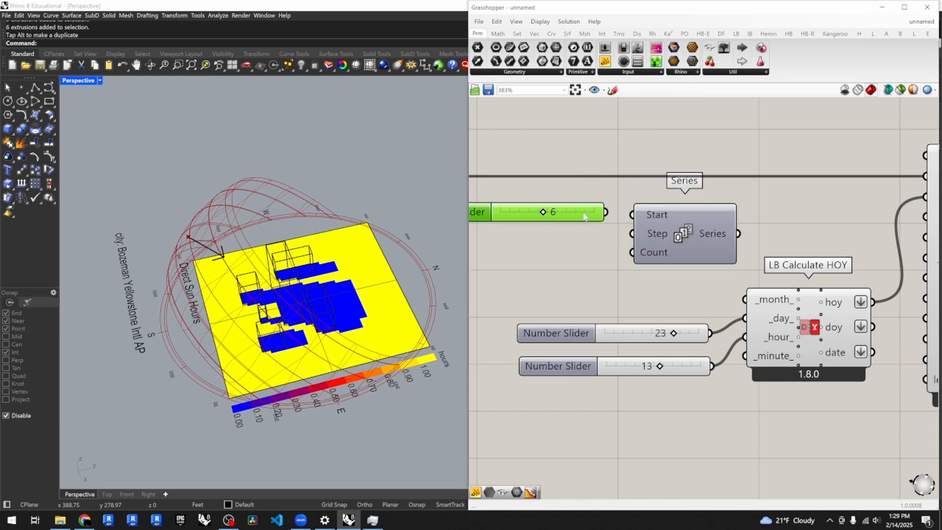
{"action": "left_click_drag", "start_coordinate": [606, 212], "coordinate": [640, 216]}
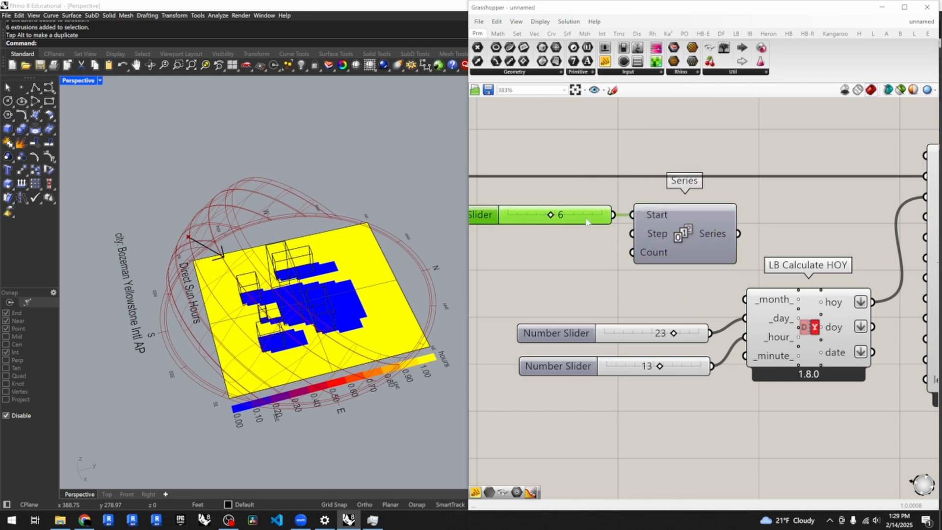
{"action": "scroll", "coordinate": [708, 236], "scroll_direction": "down", "scroll_amount": 3}
{"action": "scroll", "coordinate": [648, 230], "scroll_direction": "up", "scroll_amount": 3}
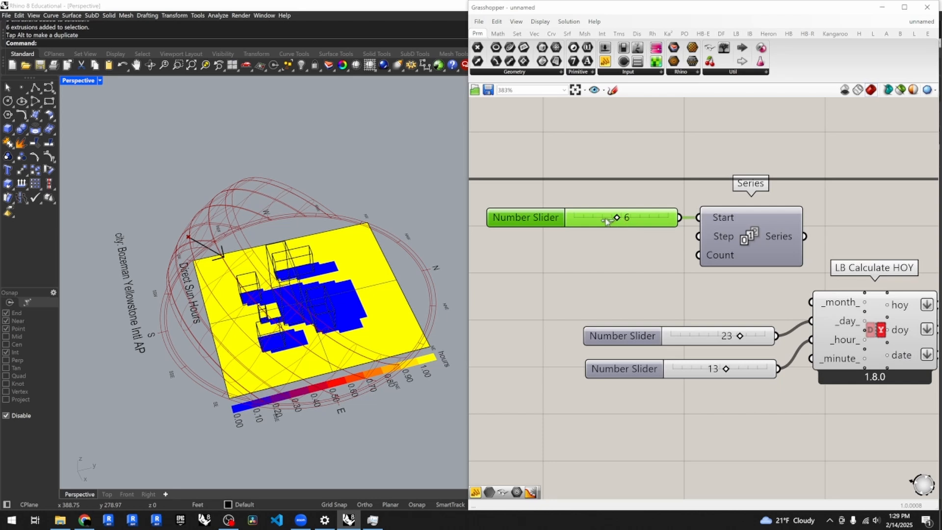
{"action": "left_click_drag", "start_coordinate": [610, 219], "coordinate": [532, 219]}
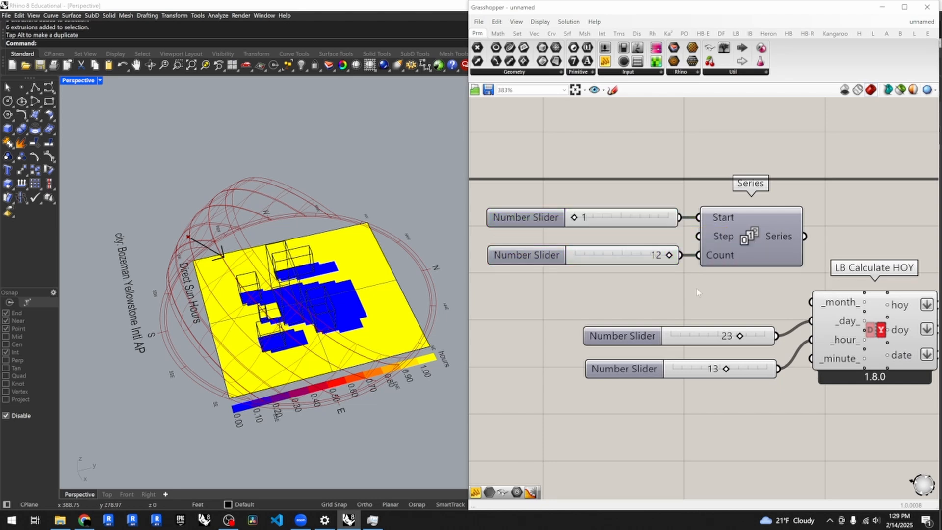
- Wire the Series output into the _month_ input of LB Calculate HOY
{"action": "scroll", "coordinate": [559, 272], "scroll_direction": "down", "scroll_amount": 2}
{"action": "scroll", "coordinate": [774, 278], "scroll_direction": "up", "scroll_amount": 2}
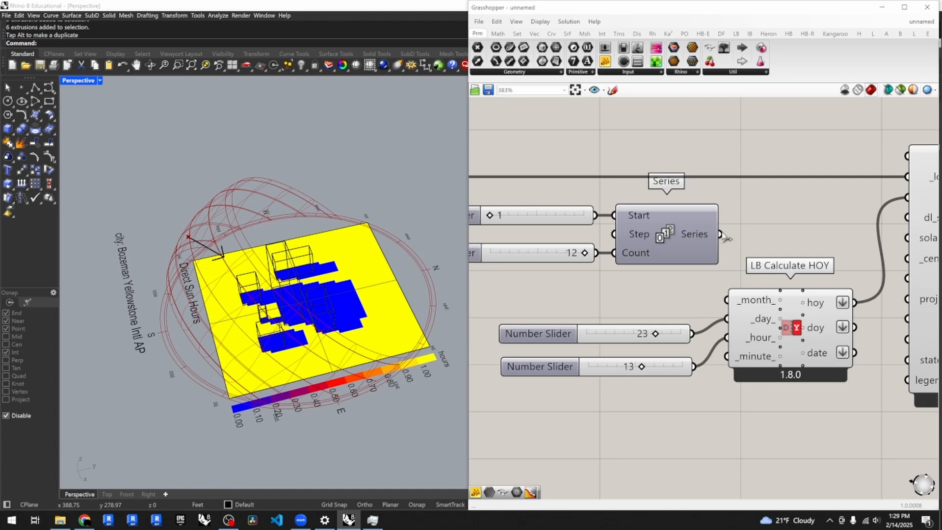
{"action": "left_click_drag", "start_coordinate": [719, 234], "coordinate": [727, 300]}
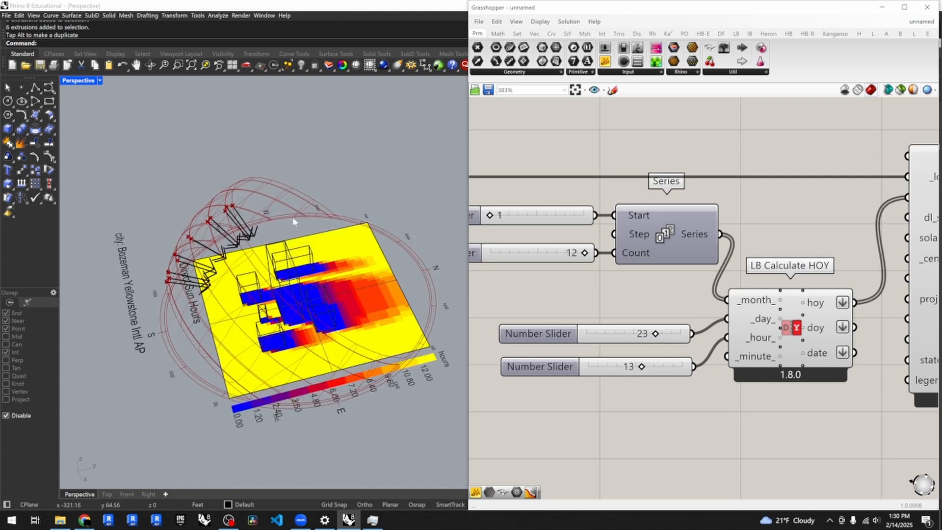
- Line up the day slider with the _day_ input and shift the hour slider to leave more space around it
{"action": "left_click_drag", "start_coordinate": [598, 339], "coordinate": [584, 326]}
{"action": "left_click", "coordinate": [545, 368]}
{"action": "left_click", "coordinate": [565, 398]}
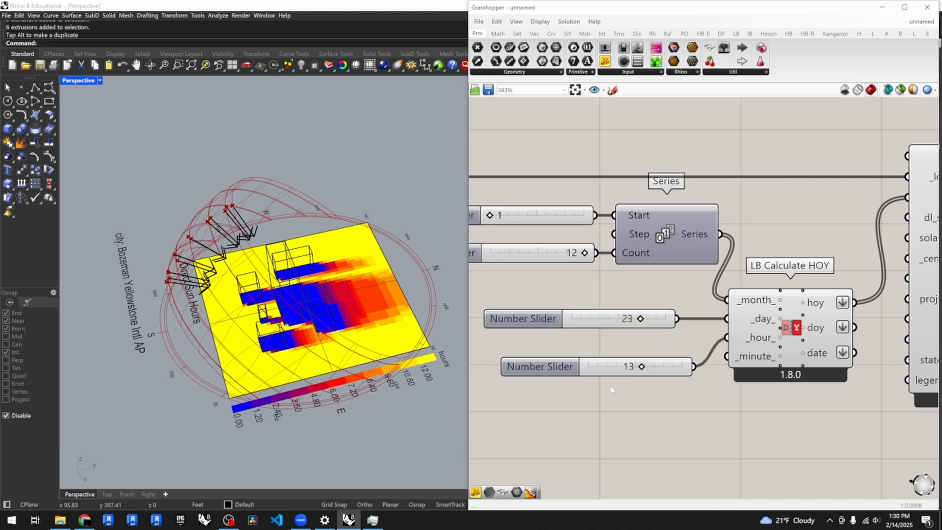
{"action": "scroll", "coordinate": [635, 370], "scroll_direction": "down", "scroll_amount": 3}
{"action": "scroll", "coordinate": [601, 387], "scroll_direction": "up", "scroll_amount": 2}
{"action": "left_click_drag", "start_coordinate": [580, 343], "coordinate": [572, 354]}
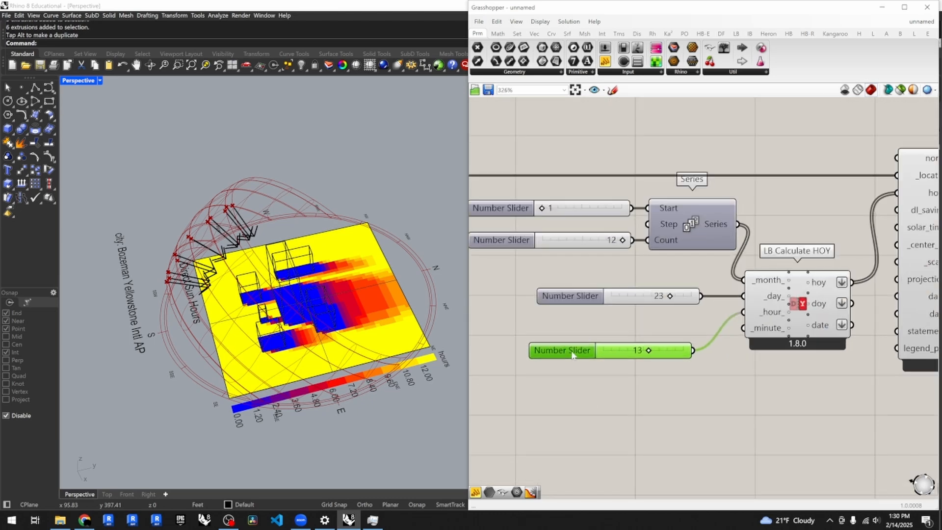
{"action": "left_click_drag", "start_coordinate": [687, 263], "coordinate": [546, 209]}
{"action": "left_click", "coordinate": [671, 261]}
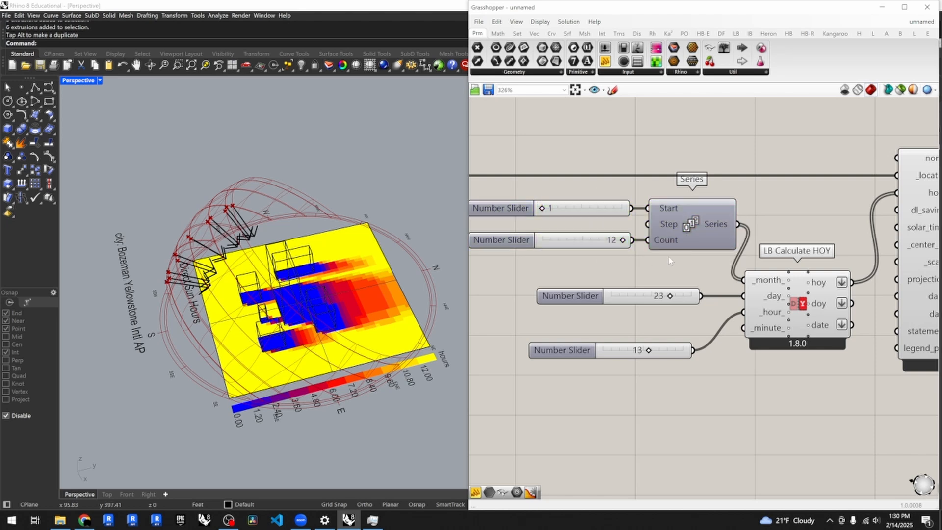
- Duplicate the Series component, place the copy below LB Calculate HOY, and wire the hour slider into its Start input
{"action": "left_click", "coordinate": [691, 229]}
{"action": "key", "text": "ctrl+c"}
{"action": "key", "text": "ctrl+v"}
{"action": "left_click_drag", "start_coordinate": [699, 235], "coordinate": [719, 426]}
{"action": "left_click_drag", "start_coordinate": [669, 352], "coordinate": [665, 410]}
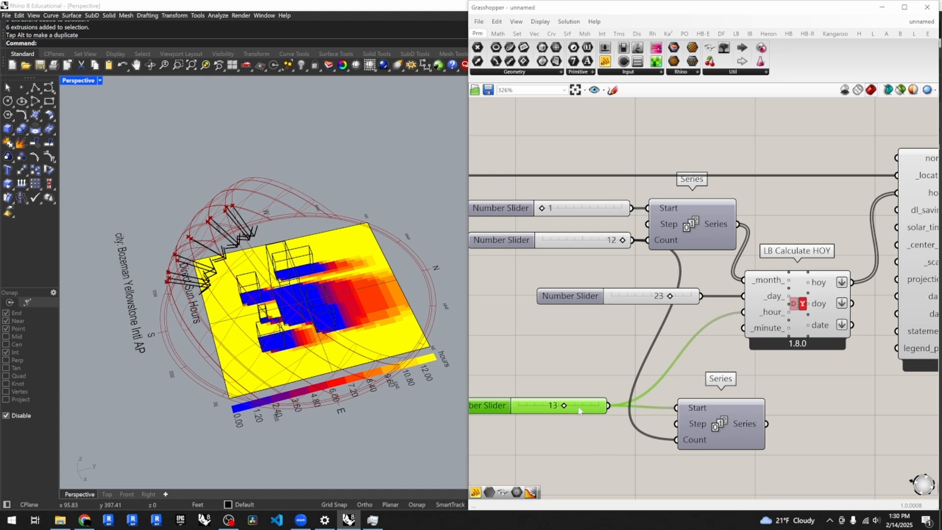
- Duplicate the hour slider, wire the copy into the second Series' Count, and set the Start slider to 0
{"action": "key", "text": "ctrl+c"}
{"action": "key", "text": "ctrl+v"}
{"action": "left_click_drag", "start_coordinate": [591, 417], "coordinate": [677, 440]}
{"action": "left_click_drag", "start_coordinate": [563, 407], "coordinate": [490, 408]}
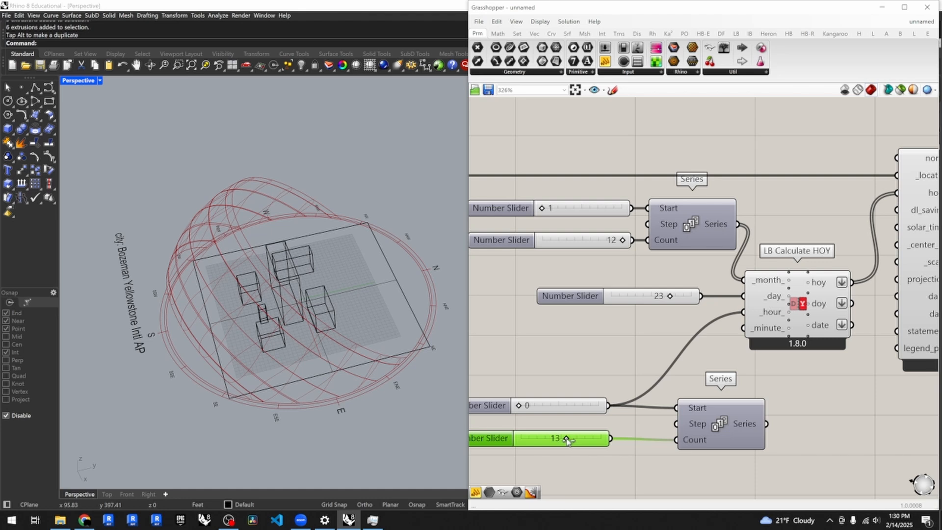
- Set the second Series' Count slider to 23 and wire that Series into the _hour_ input in place of the slider
{"action": "left_click_drag", "start_coordinate": [569, 440], "coordinate": [617, 443]}
{"action": "left_click", "coordinate": [650, 460]}
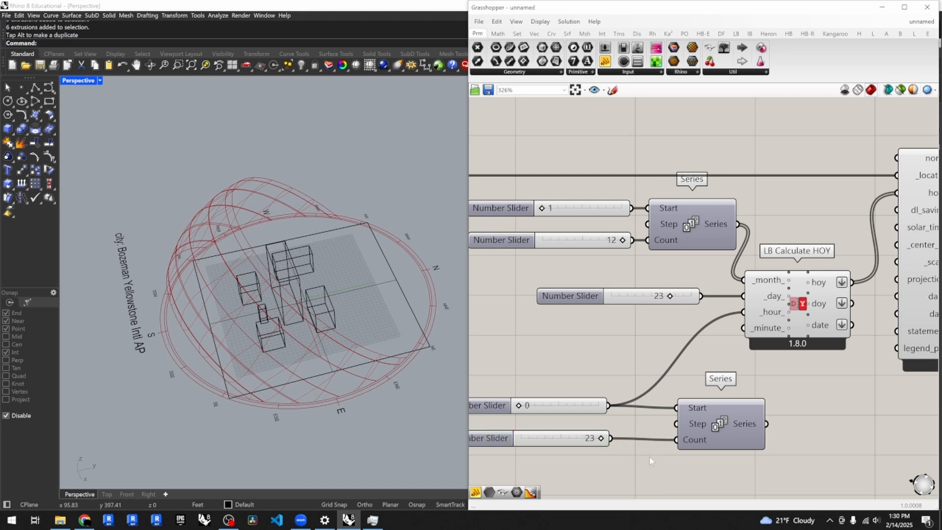
{"action": "left_click_drag", "start_coordinate": [546, 439], "coordinate": [552, 442]}
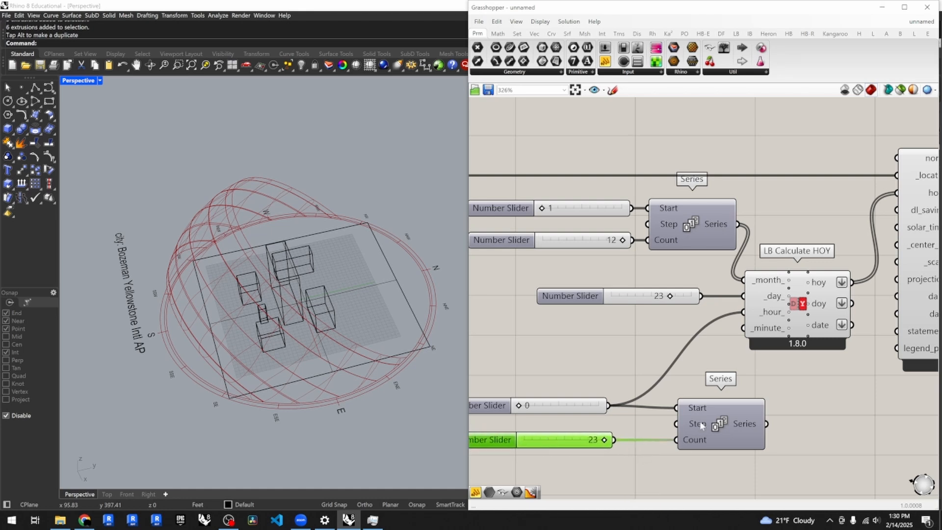
{"action": "left_click_drag", "start_coordinate": [700, 421], "coordinate": [752, 313]}
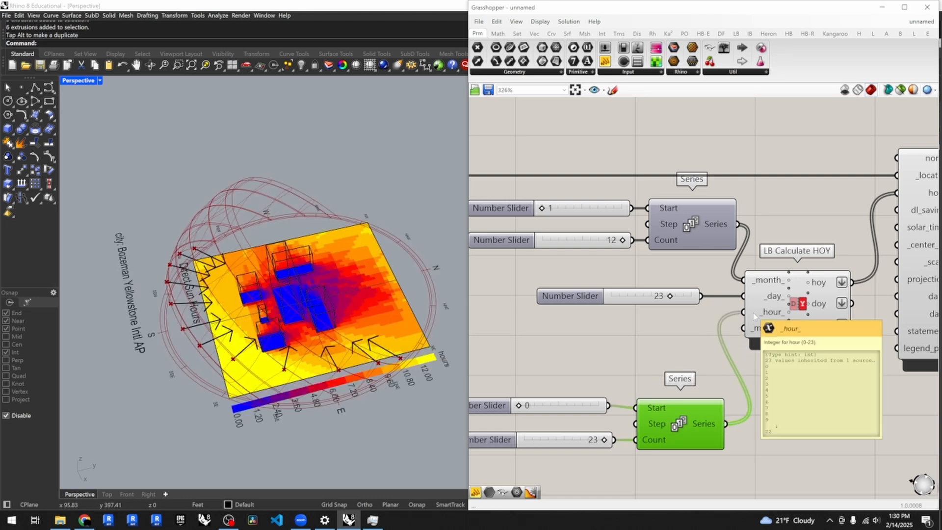
{"action": "right_click_drag", "start_coordinate": [298, 392], "coordinate": [297, 361]}
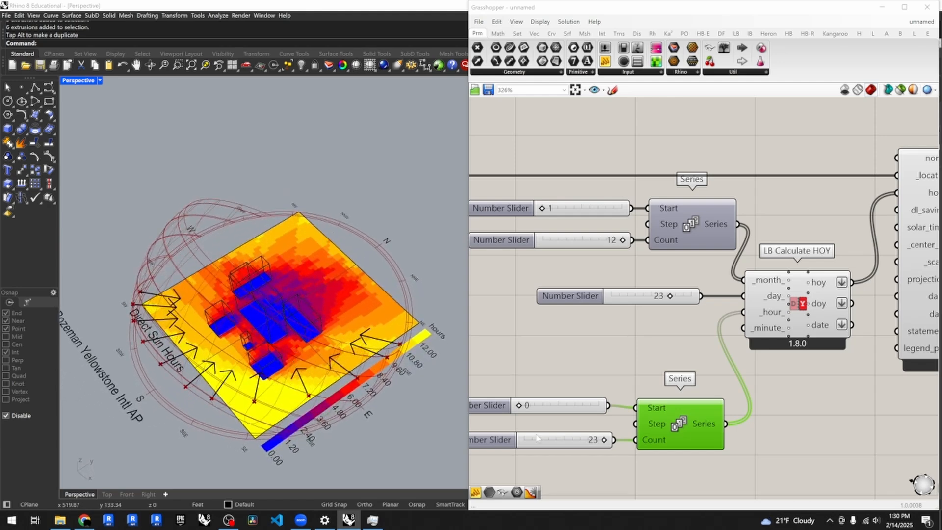
- Graft the output of the month Series so every month combines with every hour
{"action": "mouse_move", "coordinate": [714, 229]}
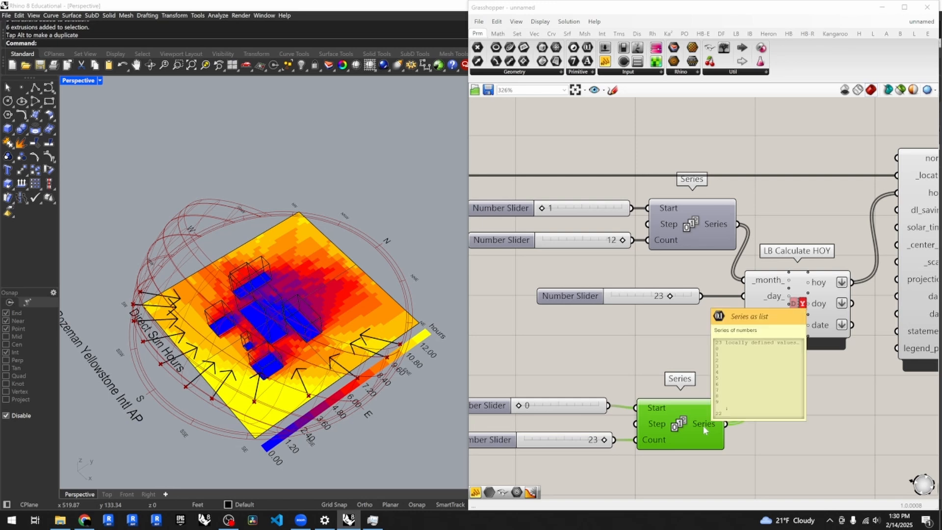
{"action": "right_click", "coordinate": [713, 222]}
{"action": "left_click", "coordinate": [733, 270]}
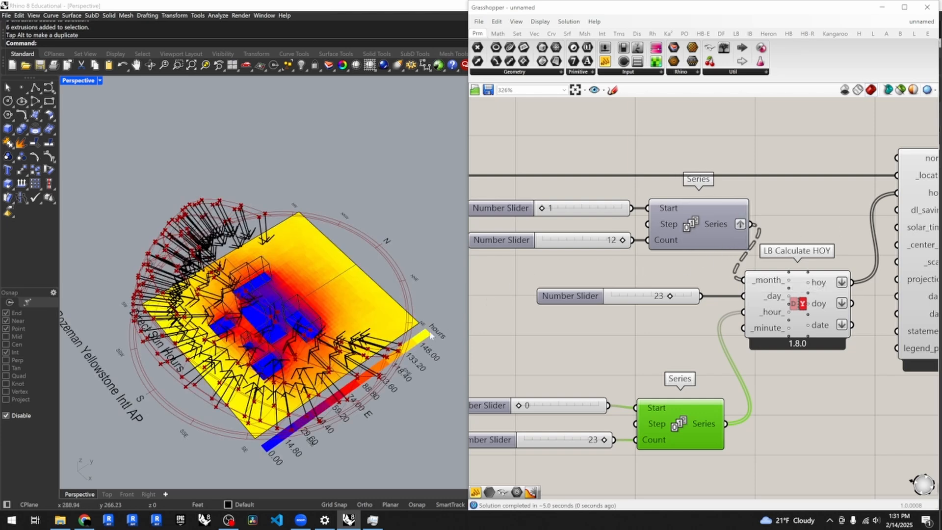
{"action": "right_click_drag", "start_coordinate": [318, 420], "coordinate": [264, 408]}
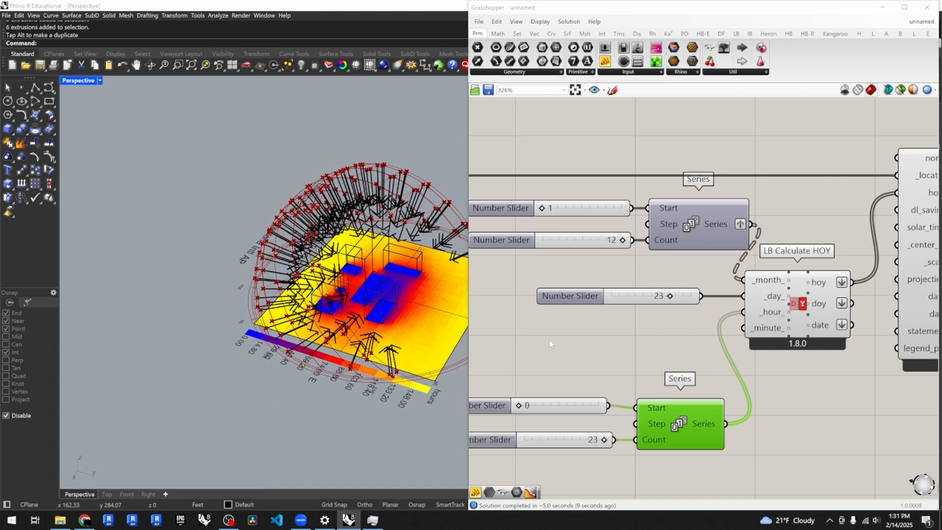
{"action": "mouse_move", "coordinate": [721, 222]}
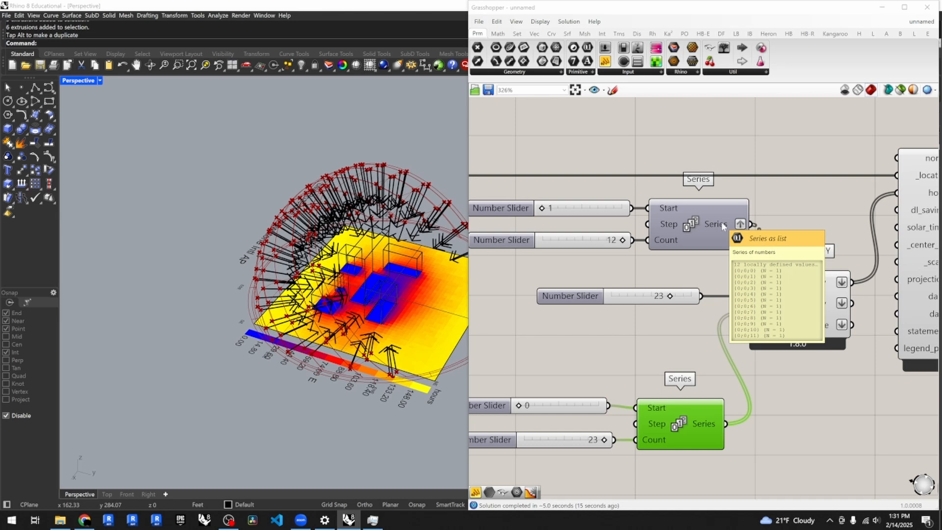
{"action": "mouse_move", "coordinate": [708, 423]}
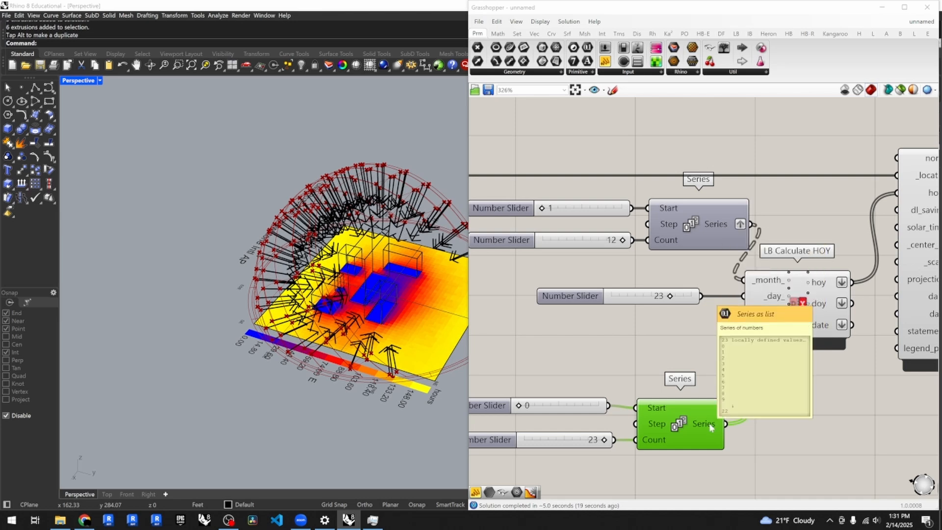
- Tighten the layout by moving the day slider and the hour Series with its sliders close to LB Calculate HOY
{"action": "left_click", "coordinate": [632, 344]}
{"action": "scroll", "coordinate": [632, 344], "scroll_direction": "down", "scroll_amount": 5}
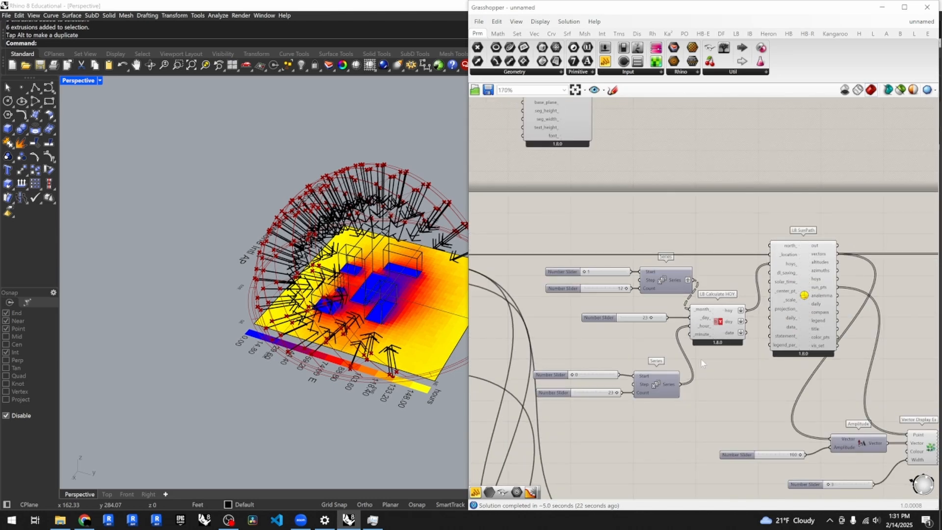
{"action": "left_click_drag", "start_coordinate": [642, 315], "coordinate": [577, 273]}
{"action": "left_click_drag", "start_coordinate": [655, 295], "coordinate": [613, 323]}
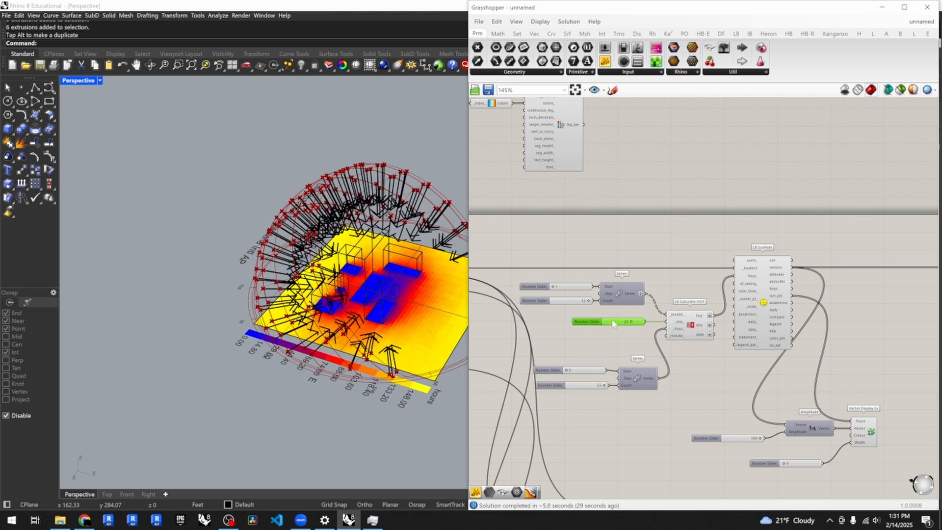
{"action": "left_click_drag", "start_coordinate": [666, 429], "coordinate": [566, 355]}
{"action": "left_click_drag", "start_coordinate": [651, 384], "coordinate": [638, 357]}
{"action": "left_click", "coordinate": [683, 381]}
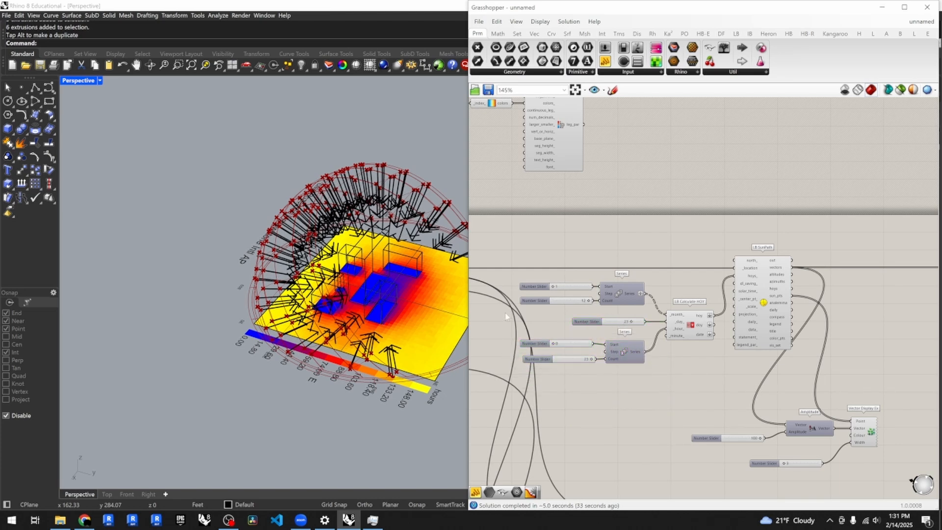
- Group the Amplitude and Vector Display components with their sliders and move the group above LB SunPath
{"action": "right_click_drag", "start_coordinate": [387, 342], "coordinate": [431, 377]}
{"action": "scroll", "coordinate": [317, 233], "scroll_direction": "up", "scroll_amount": 7}
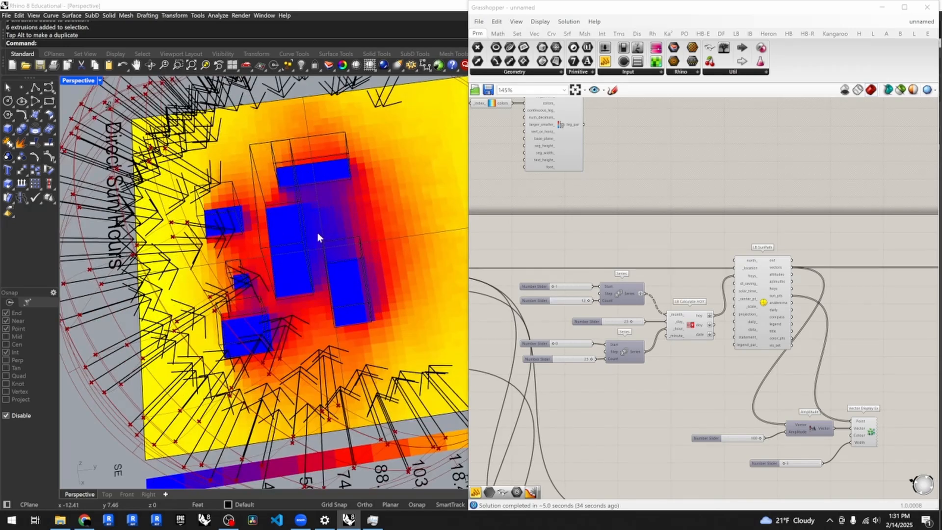
{"action": "scroll", "coordinate": [317, 233], "scroll_direction": "down", "scroll_amount": 6}
{"action": "right_click_drag", "start_coordinate": [317, 232], "coordinate": [245, 323]}
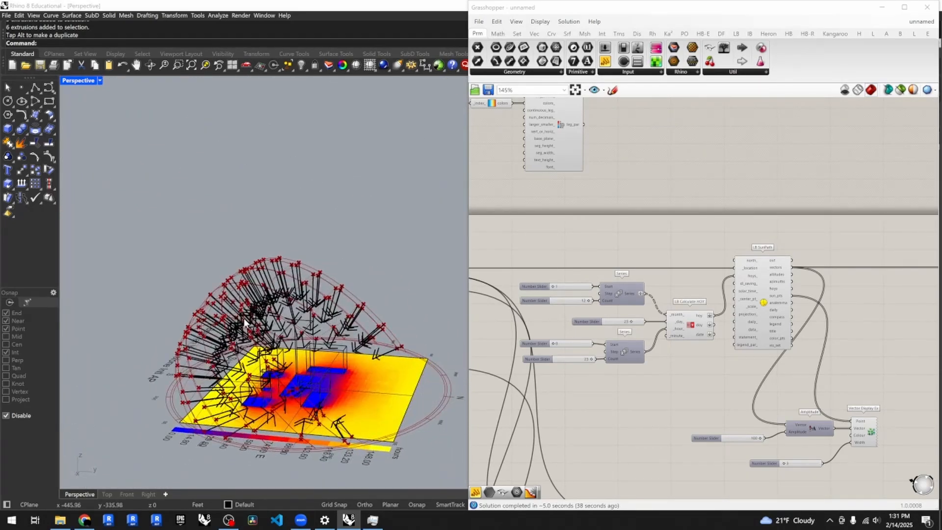
{"action": "scroll", "coordinate": [687, 436], "scroll_direction": "down", "scroll_amount": 3}
{"action": "scroll", "coordinate": [791, 448], "scroll_direction": "up", "scroll_amount": 3}
{"action": "left_click_drag", "start_coordinate": [789, 447], "coordinate": [610, 374]}
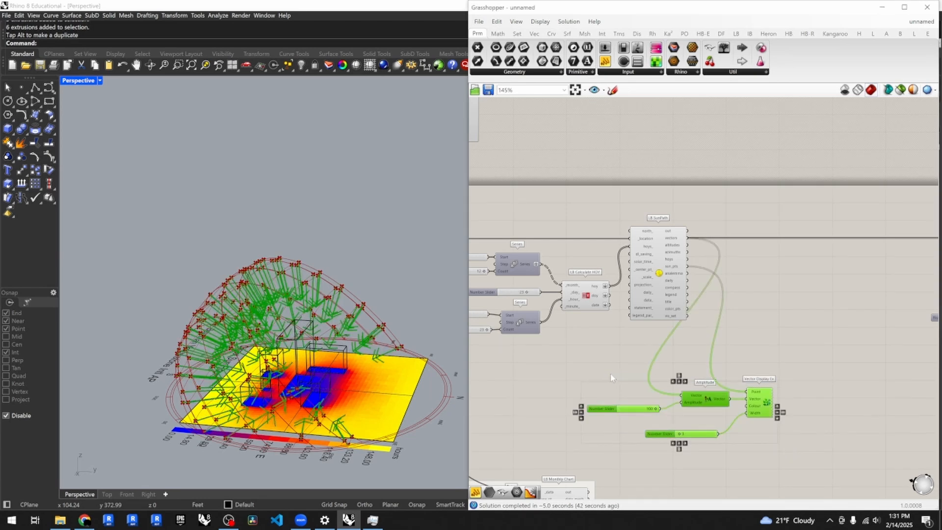
{"action": "key", "text": "ctrl+g"}
{"action": "scroll", "coordinate": [612, 408], "scroll_direction": "down", "scroll_amount": 4}
{"action": "left_click_drag", "start_coordinate": [619, 416], "coordinate": [620, 289]}
{"action": "left_click", "coordinate": [731, 294]}
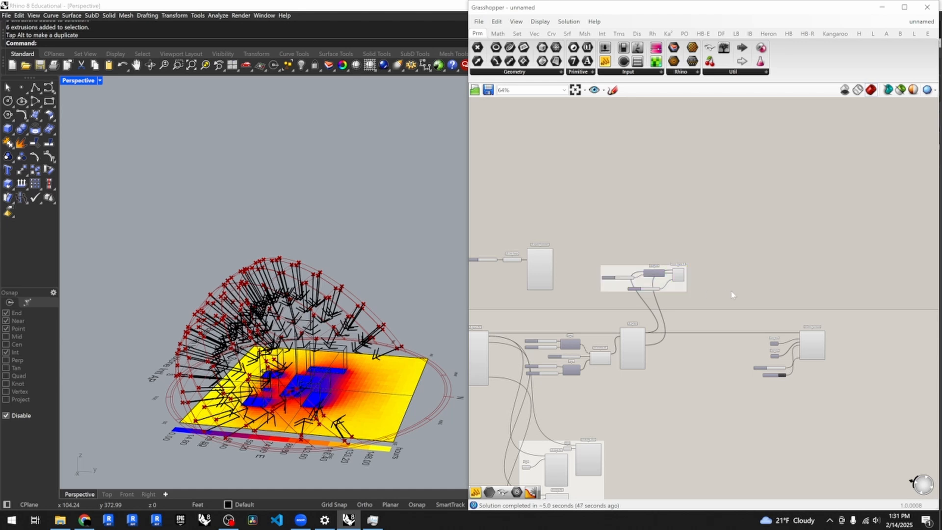
{"action": "scroll", "coordinate": [828, 349], "scroll_direction": "up", "scroll_amount": 1}
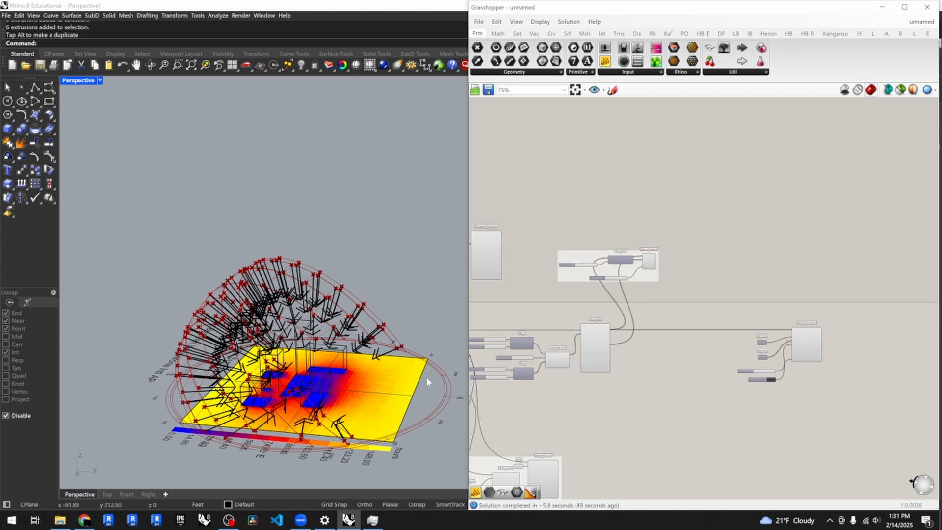
- Disable the grouped Amplitude and Vector Display components together with their sliders
{"action": "scroll", "coordinate": [601, 269], "scroll_direction": "up", "scroll_amount": 5}
{"action": "left_click_drag", "start_coordinate": [762, 313], "coordinate": [534, 222]}
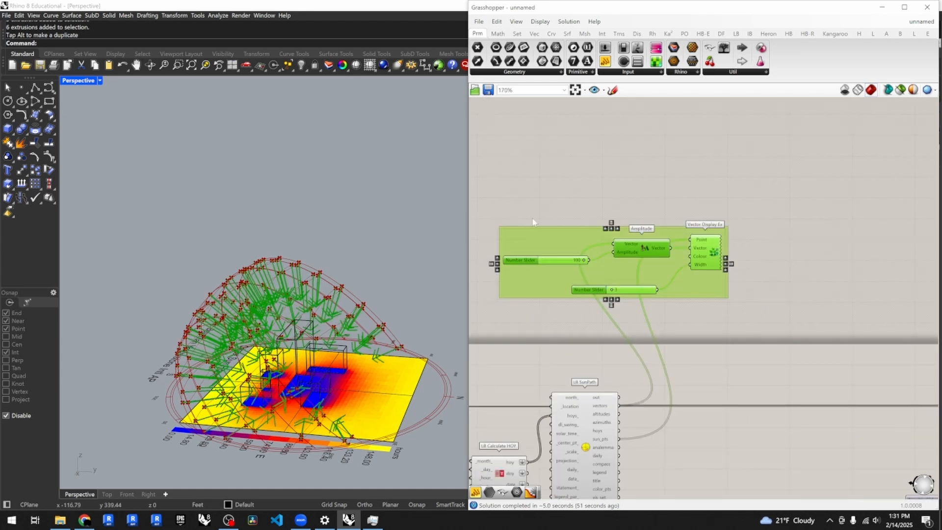
{"action": "middle_click", "coordinate": [533, 222]}
{"action": "left_click", "coordinate": [573, 219]}
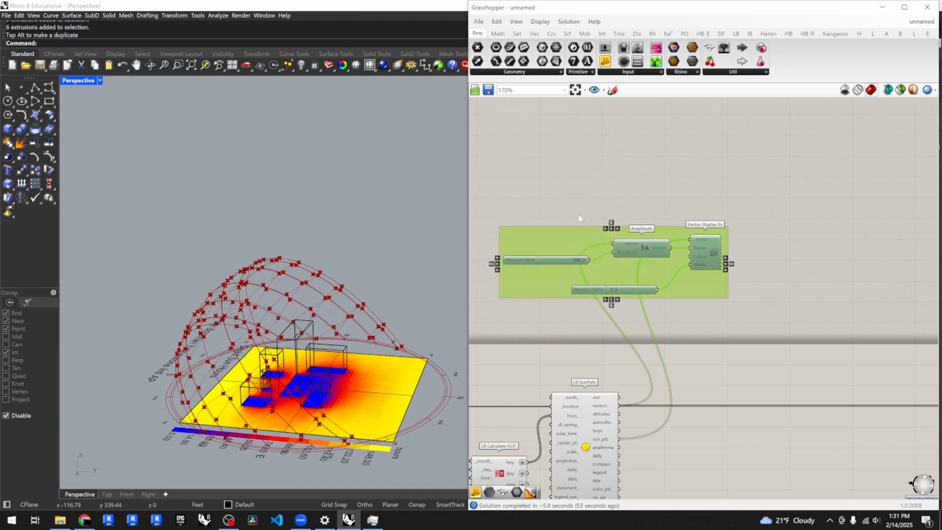
- Maximize the Top view and examine the direct sun hours mesh around the buildings
{"action": "right_click_drag", "start_coordinate": [319, 384], "coordinate": [367, 437]}
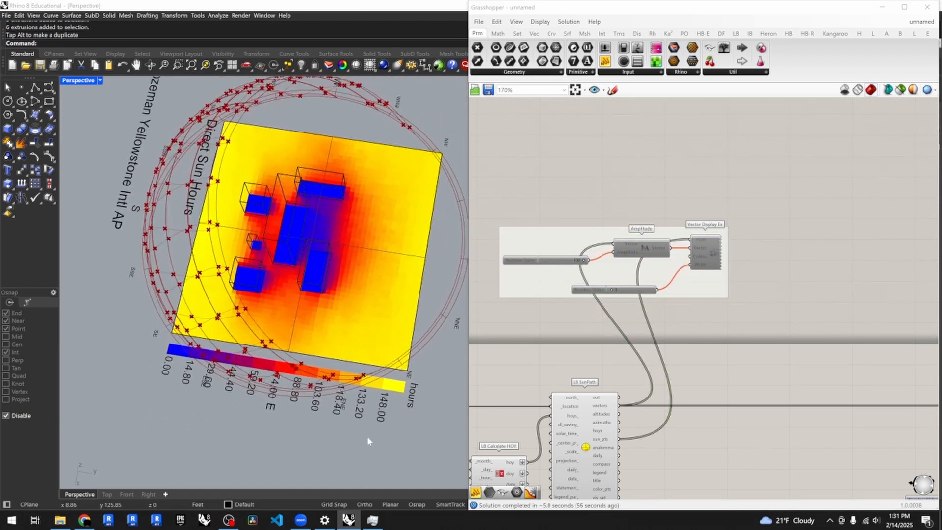
{"action": "double_click", "coordinate": [78, 81]}
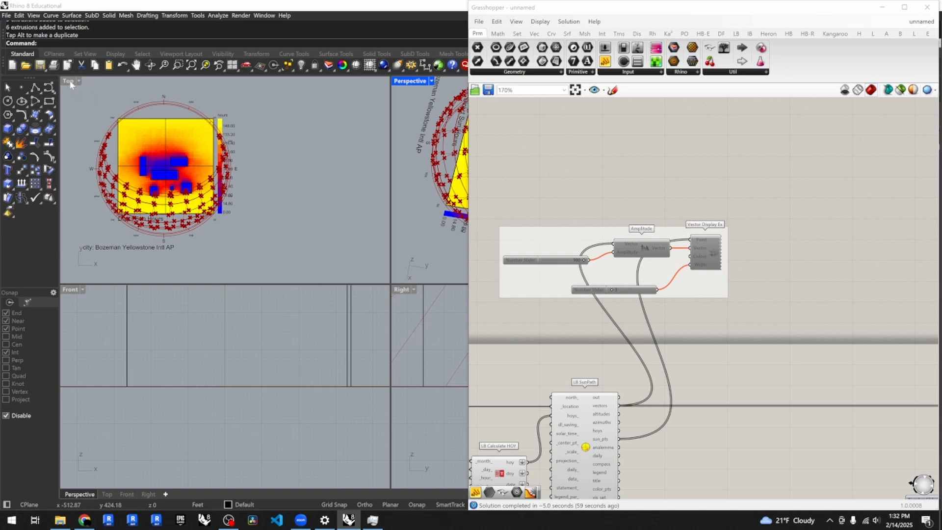
{"action": "double_click", "coordinate": [68, 81]}
{"action": "scroll", "coordinate": [201, 244], "scroll_direction": "up", "scroll_amount": 5}
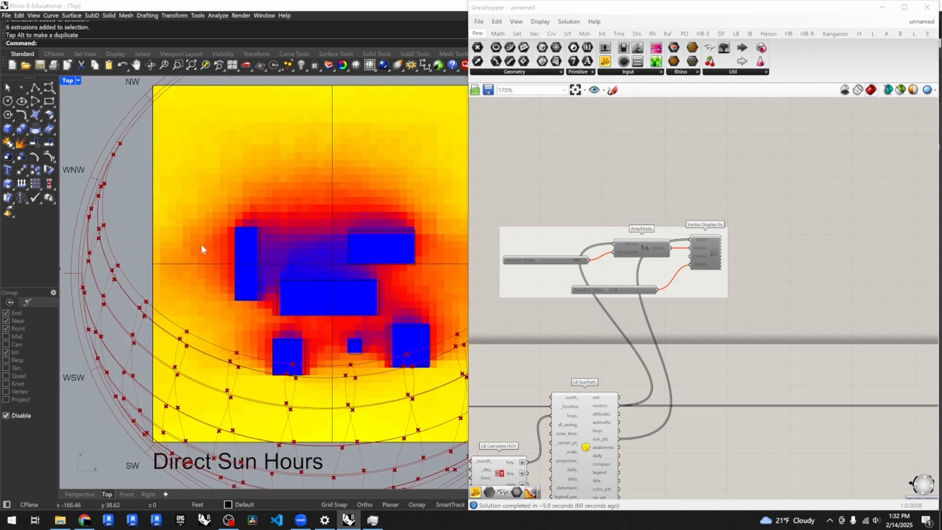
{"action": "scroll", "coordinate": [350, 256], "scroll_direction": "up", "scroll_amount": 2}
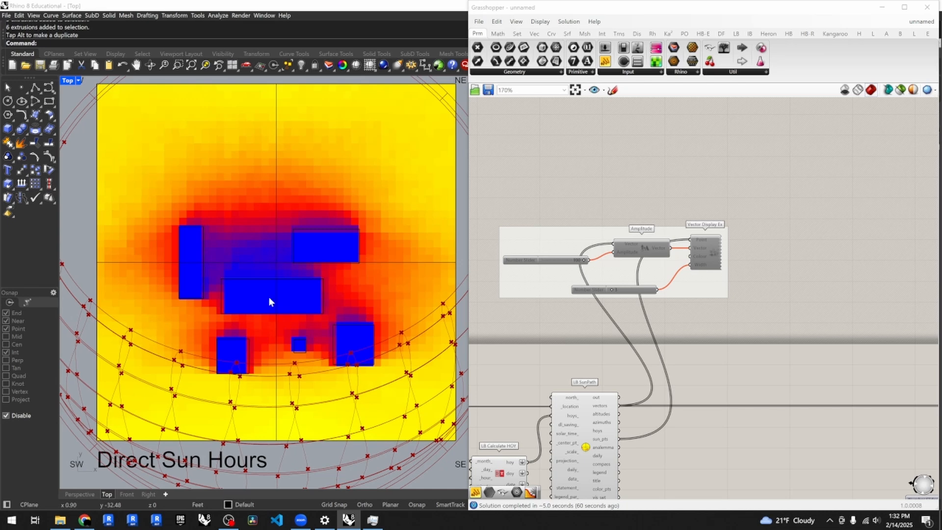
{"action": "scroll", "coordinate": [223, 283], "scroll_direction": "down", "scroll_amount": 4}
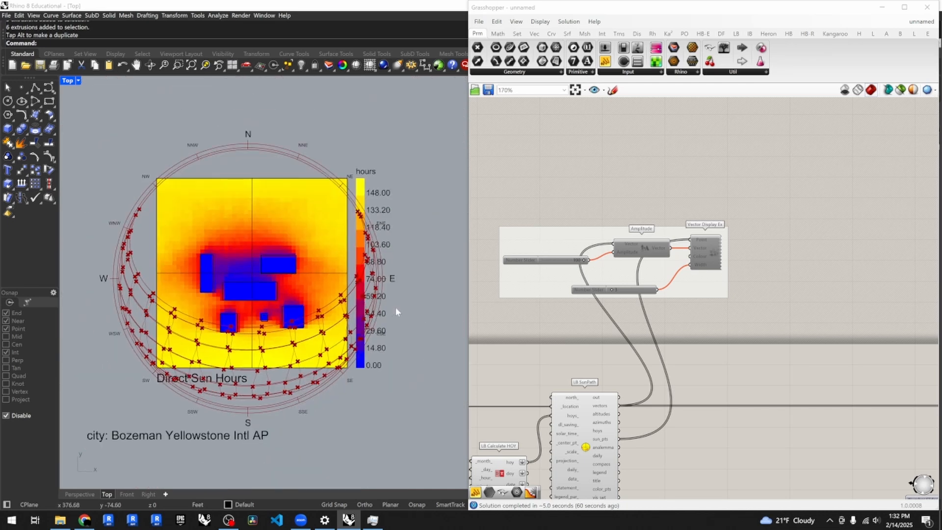
{"action": "left_click", "coordinate": [234, 285]}
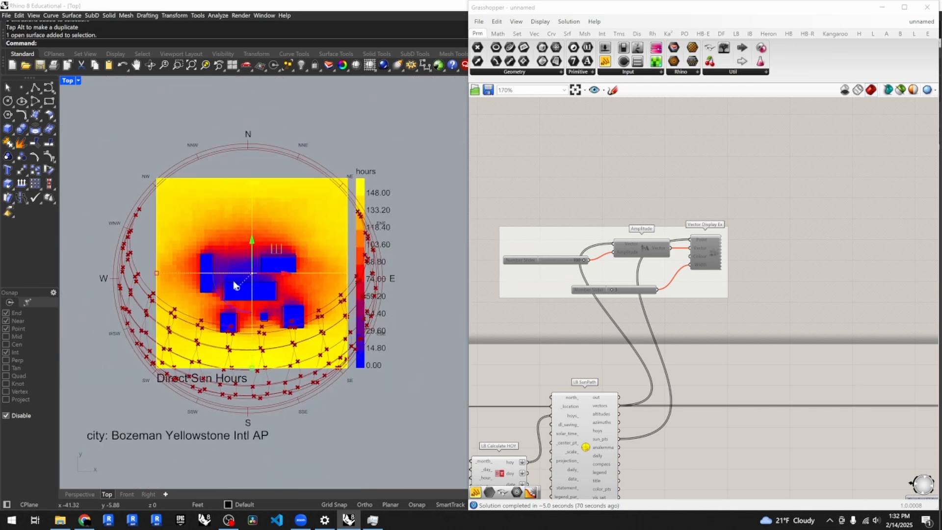
{"action": "left_click", "coordinate": [419, 292]}
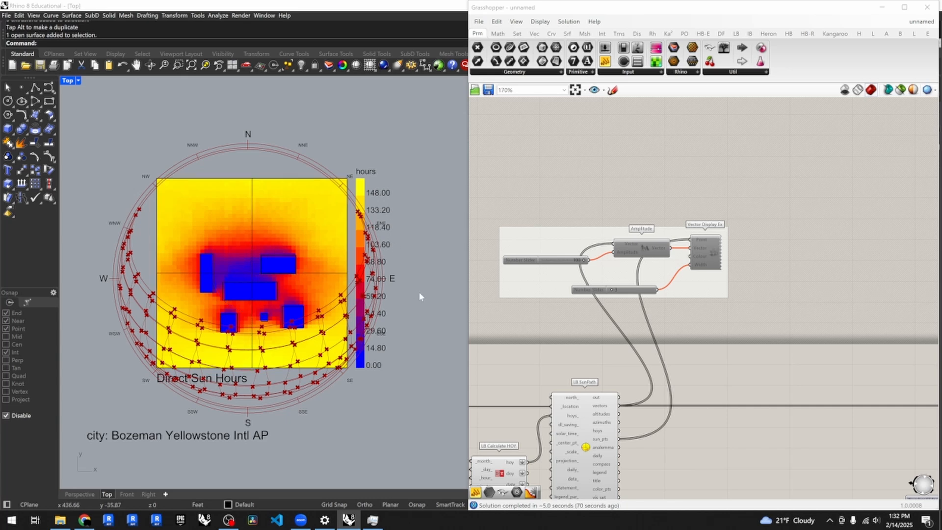
- Turn off the preview of the LB SunPath component
{"action": "scroll", "coordinate": [663, 339], "scroll_direction": "down", "scroll_amount": 3}
{"action": "left_click", "coordinate": [608, 428]}
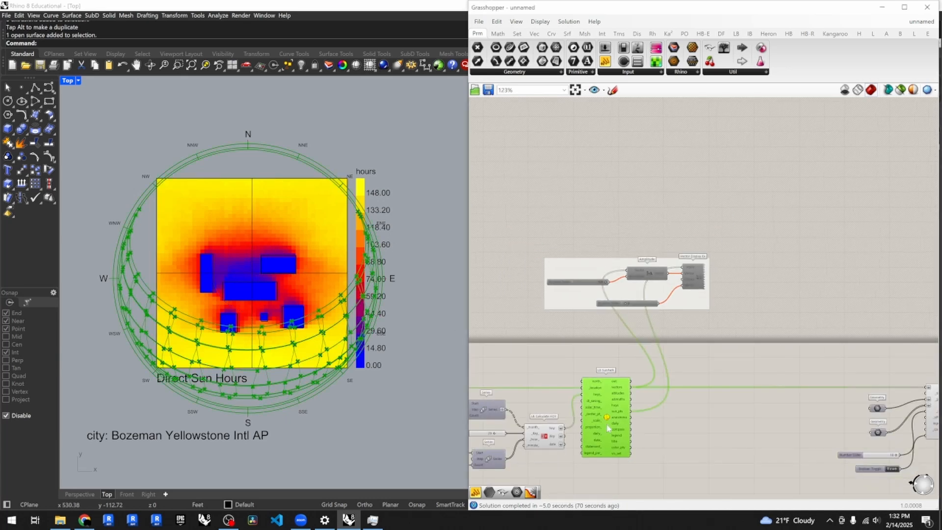
{"action": "middle_click", "coordinate": [607, 427]}
{"action": "left_click", "coordinate": [634, 396]}
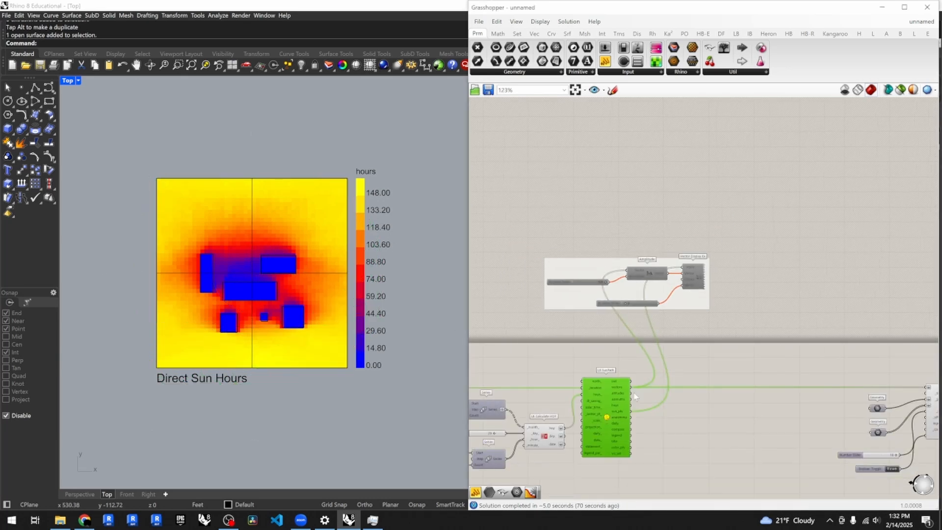
{"action": "left_click", "coordinate": [635, 397]}
{"action": "right_click_drag", "start_coordinate": [323, 417], "coordinate": [331, 392]}
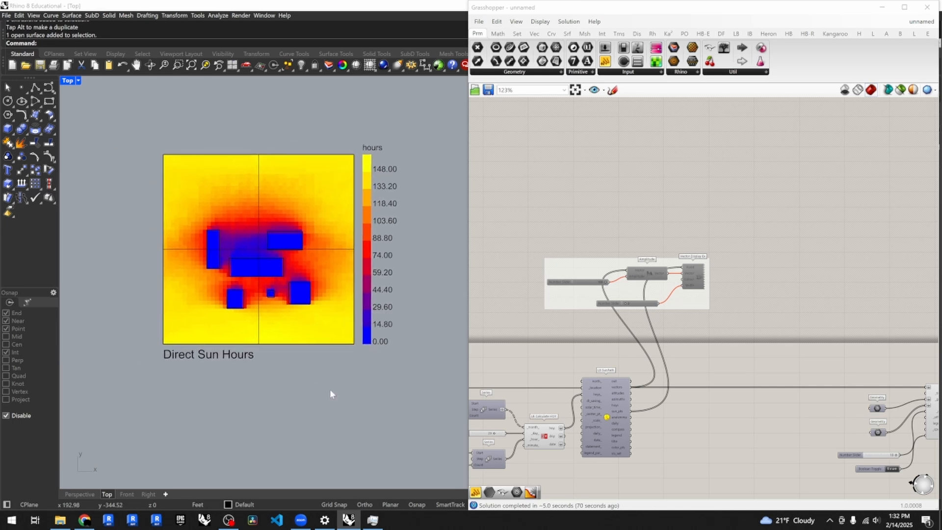
- Turn the LB SunPath preview back on, undoing and redoing the last move of the building massing in Rhino
{"action": "key", "text": "ctrl+z"}
{"action": "left_click", "coordinate": [687, 428]}
{"action": "left_click", "coordinate": [607, 420]}
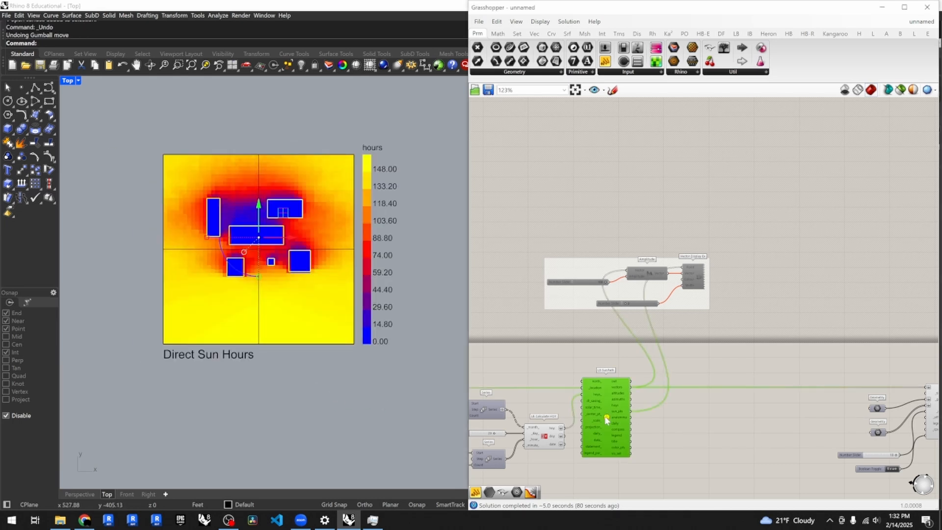
{"action": "right_click", "coordinate": [607, 420]}
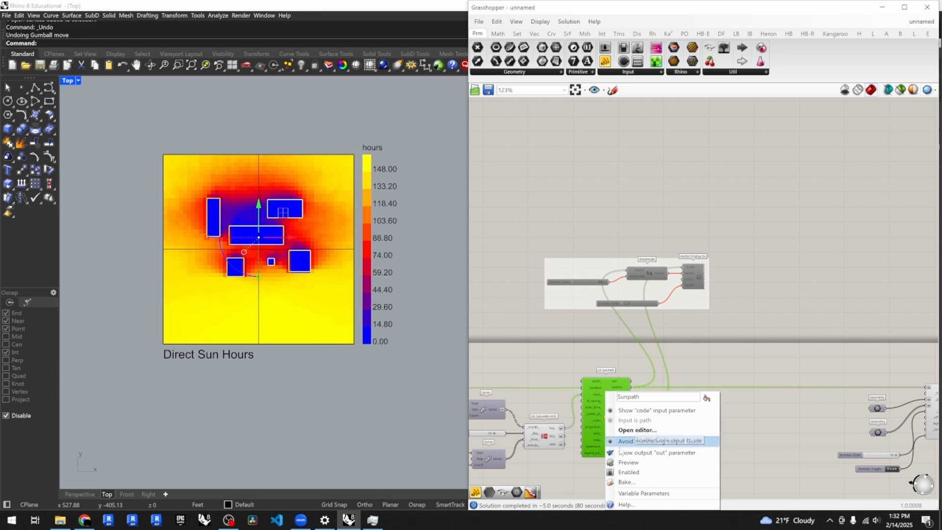
{"action": "left_click", "coordinate": [628, 463]}
{"action": "left_click", "coordinate": [649, 456]}
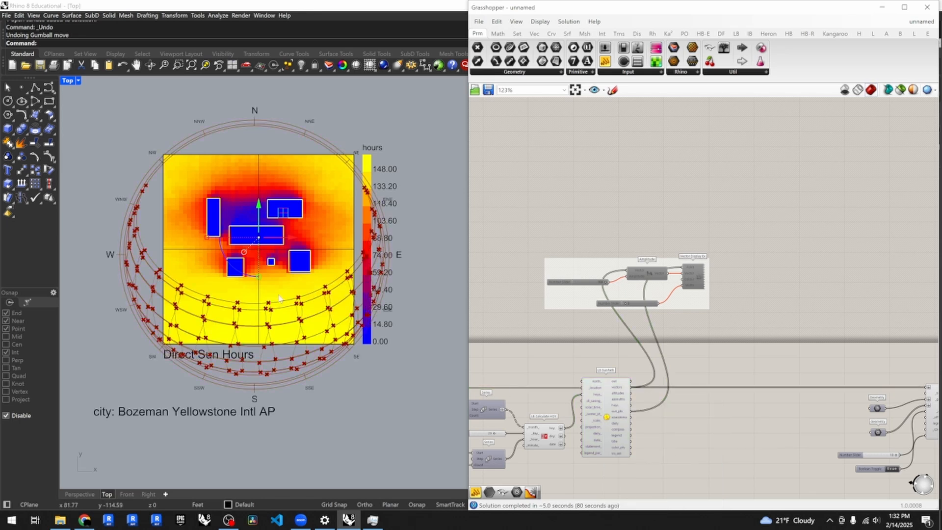
{"action": "left_click", "coordinate": [439, 308]}
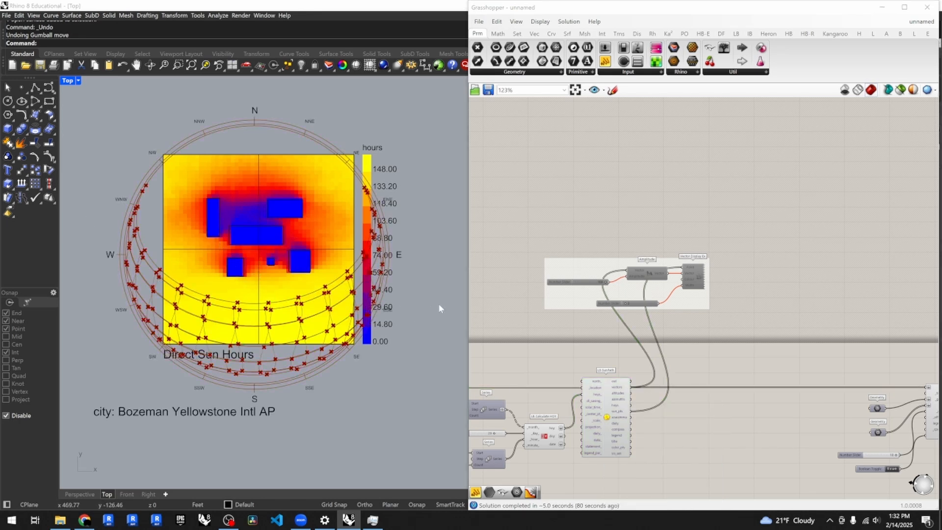
{"action": "key", "text": "ctrl+y"}
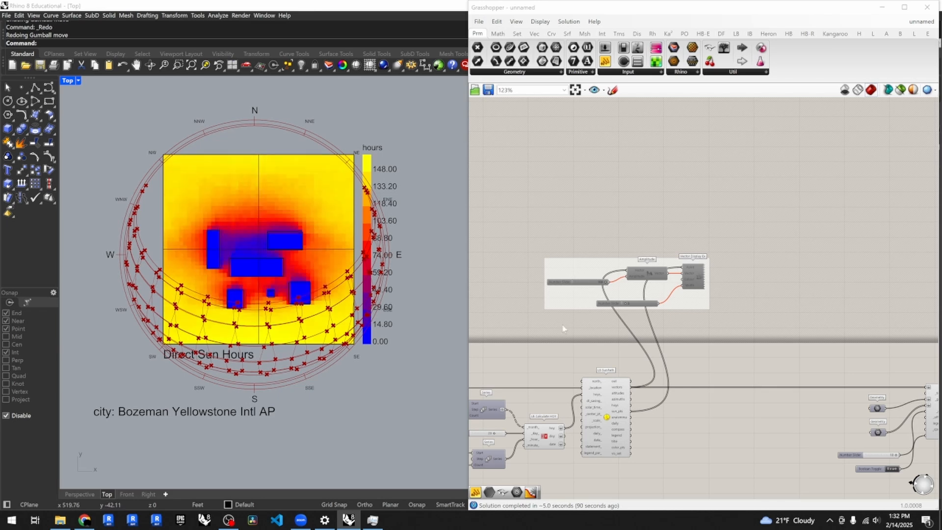
- Move LB Legend Parameters, LB Color Range and their slider to just below the input components of LB Direct Sun Hours
{"action": "scroll", "coordinate": [531, 302], "scroll_direction": "down", "scroll_amount": 5}
{"action": "scroll", "coordinate": [708, 341], "scroll_direction": "up", "scroll_amount": 9}
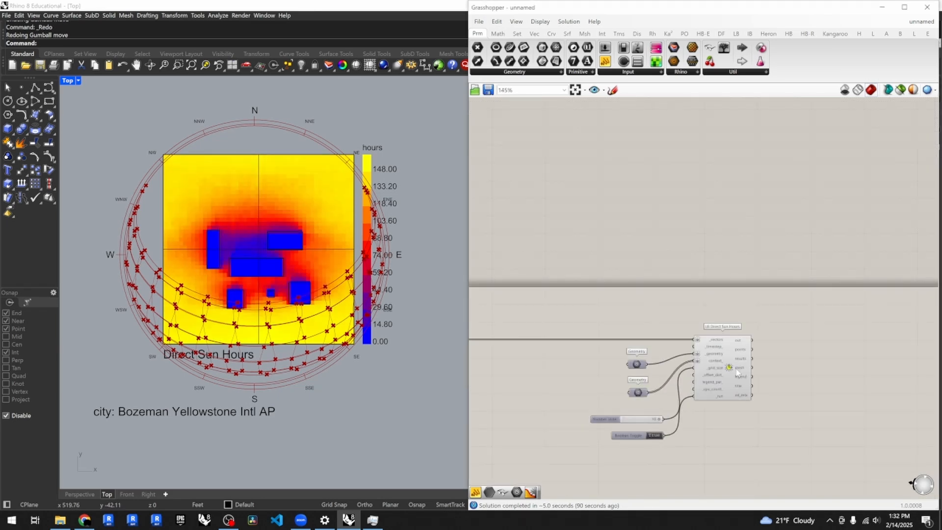
{"action": "scroll", "coordinate": [788, 366], "scroll_direction": "down", "scroll_amount": 15}
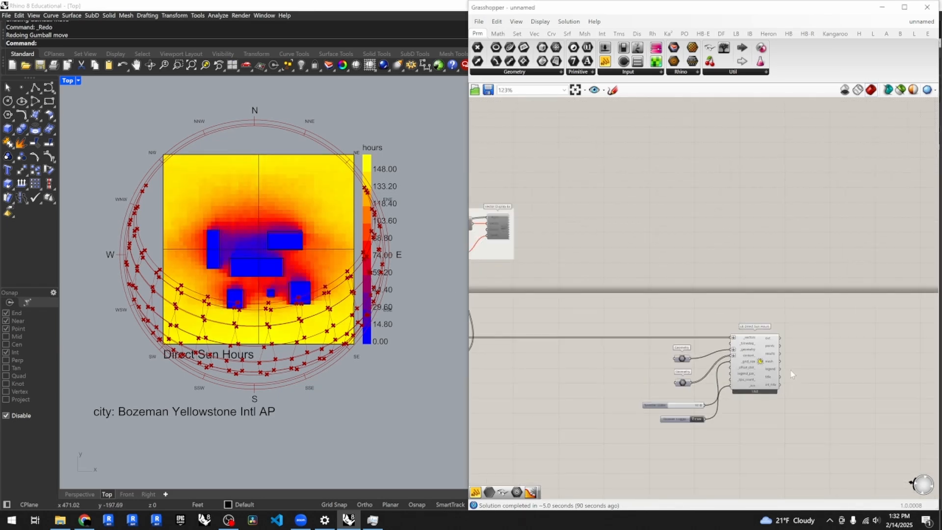
{"action": "scroll", "coordinate": [788, 366], "scroll_direction": "up", "scroll_amount": 10}
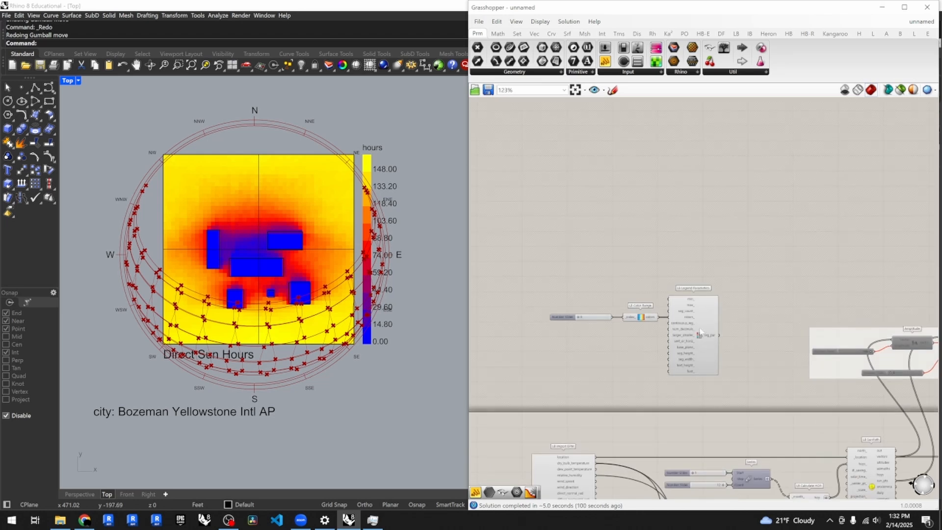
{"action": "scroll", "coordinate": [732, 347], "scroll_direction": "up", "scroll_amount": 3}
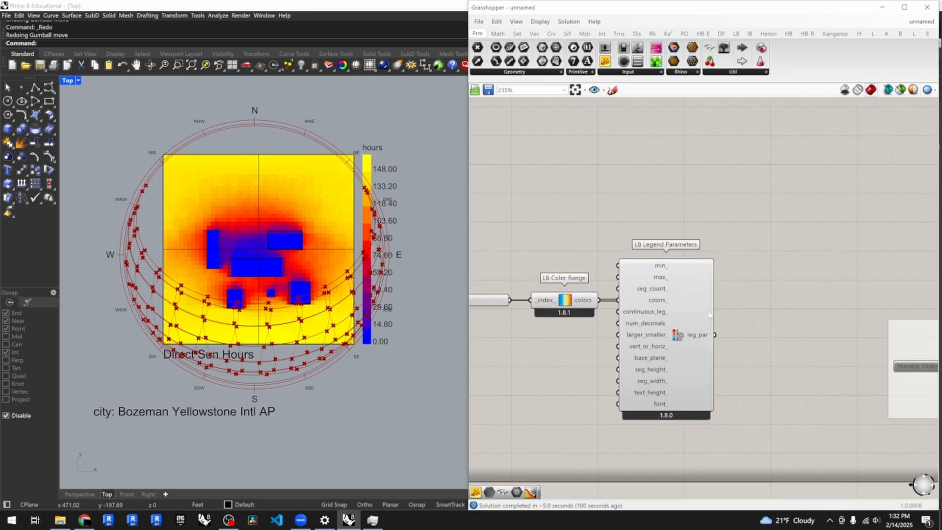
{"action": "scroll", "coordinate": [709, 315], "scroll_direction": "down", "scroll_amount": 3}
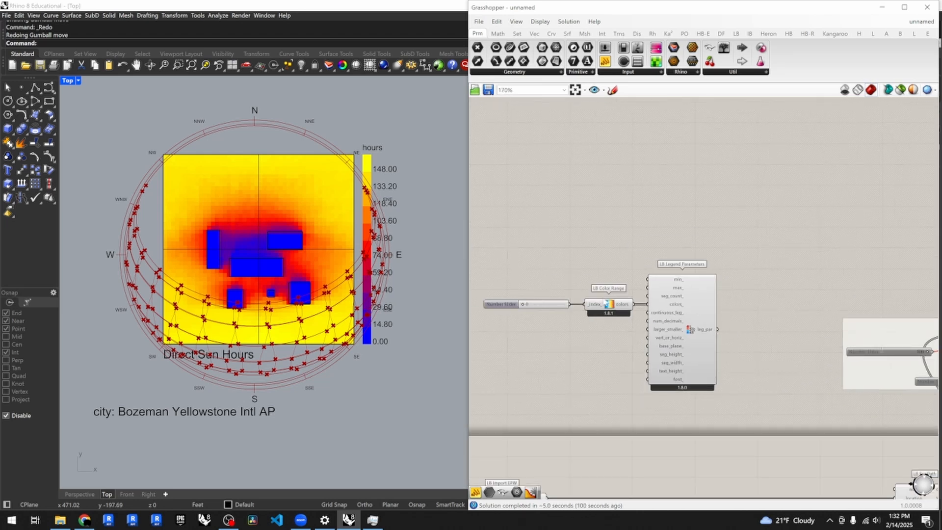
{"action": "left_click_drag", "start_coordinate": [744, 326], "coordinate": [675, 358]}
{"action": "scroll", "coordinate": [523, 279], "scroll_direction": "down", "scroll_amount": 15}
{"action": "scroll", "coordinate": [676, 358], "scroll_direction": "up", "scroll_amount": 10}
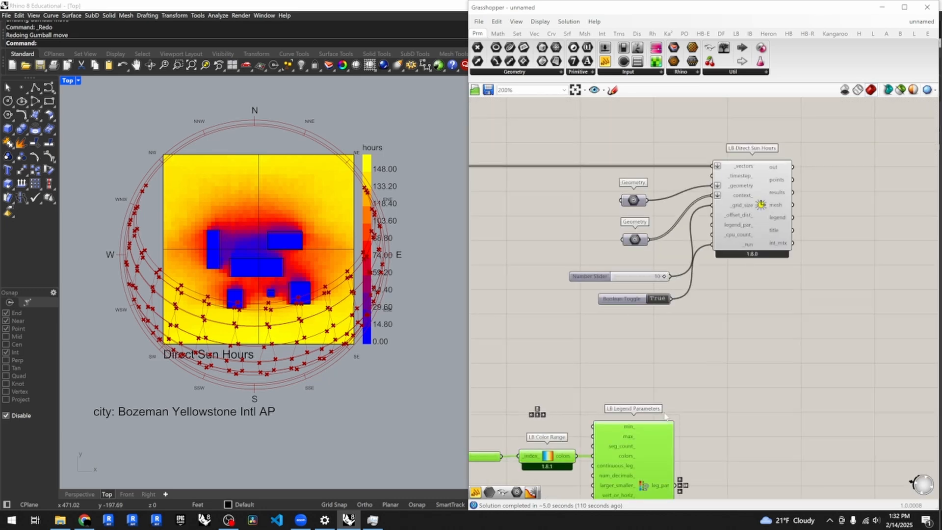
{"action": "left_click_drag", "start_coordinate": [652, 425], "coordinate": [649, 352]}
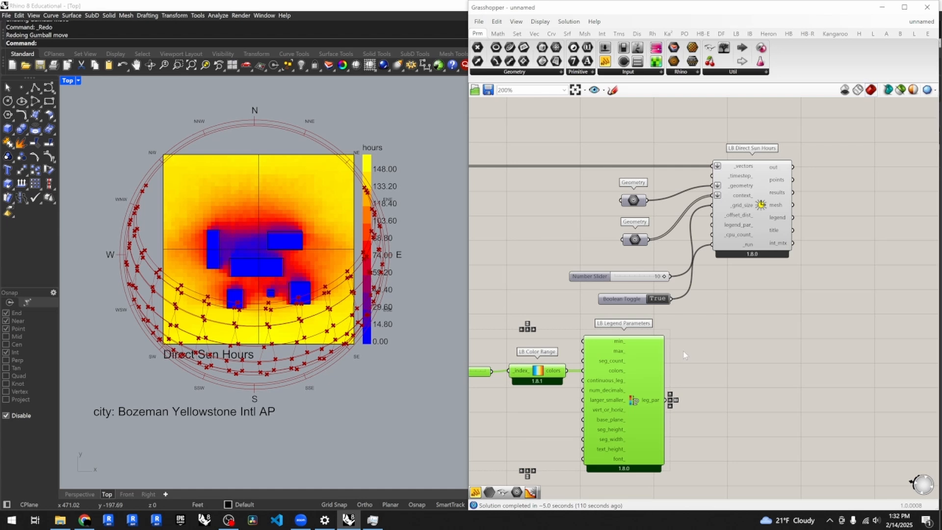
- Wire the leg_par output of LB Legend Parameters into the legend_par_ input of LB Direct Sun Hours
{"action": "left_click", "coordinate": [736, 34]}
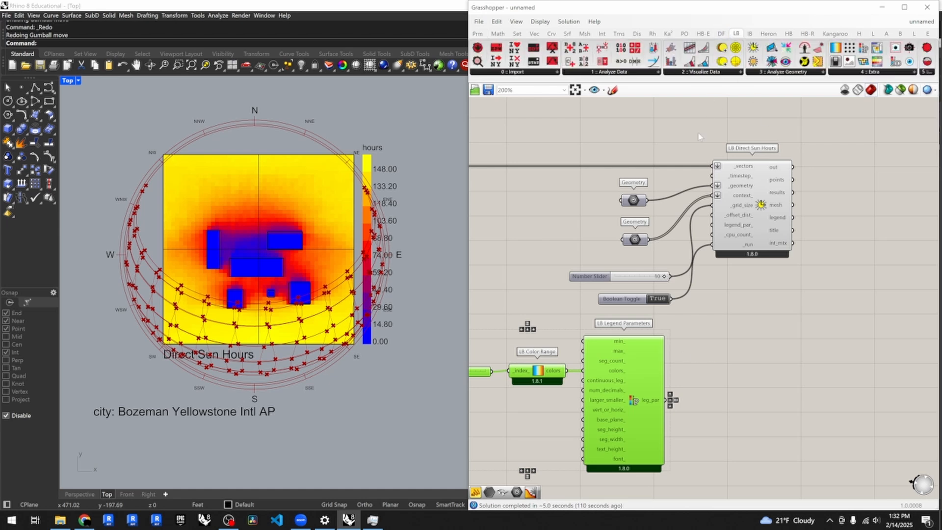
{"action": "left_click", "coordinate": [710, 347]}
{"action": "scroll", "coordinate": [713, 354], "scroll_direction": "down", "scroll_amount": 1}
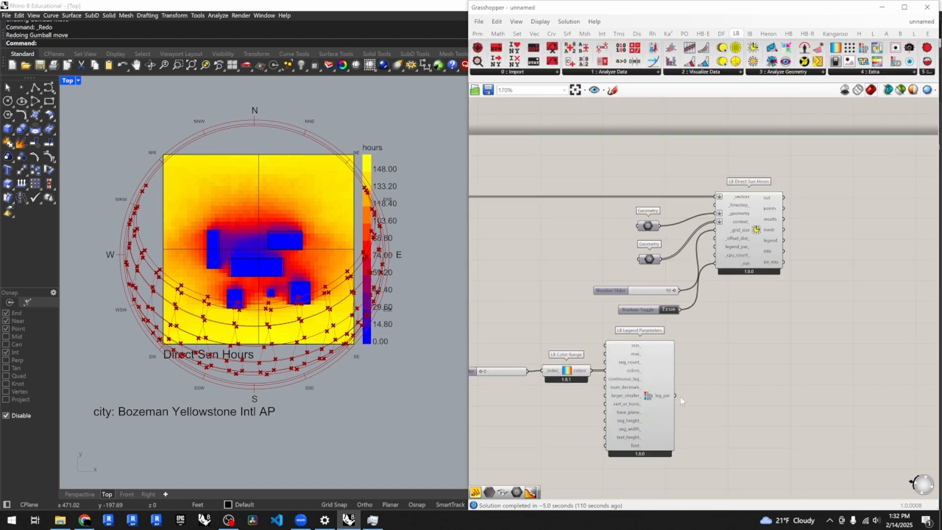
{"action": "left_click_drag", "start_coordinate": [676, 397], "coordinate": [722, 246]}
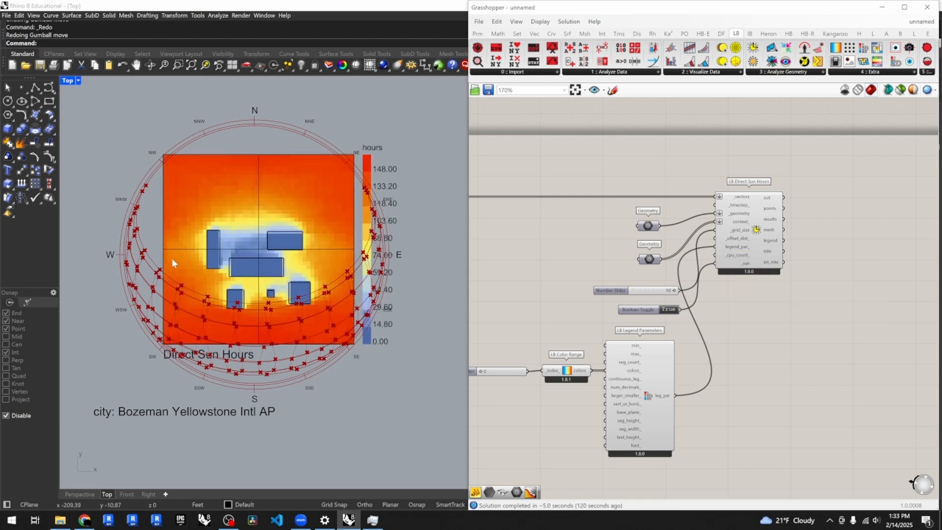
- Set the slider feeding the _index_ input of LB Color Range to 5
{"action": "scroll", "coordinate": [695, 394], "scroll_direction": "down", "scroll_amount": 2}
{"action": "scroll", "coordinate": [566, 398], "scroll_direction": "up", "scroll_amount": 2}
{"action": "scroll", "coordinate": [566, 400], "scroll_direction": "up", "scroll_amount": 2}
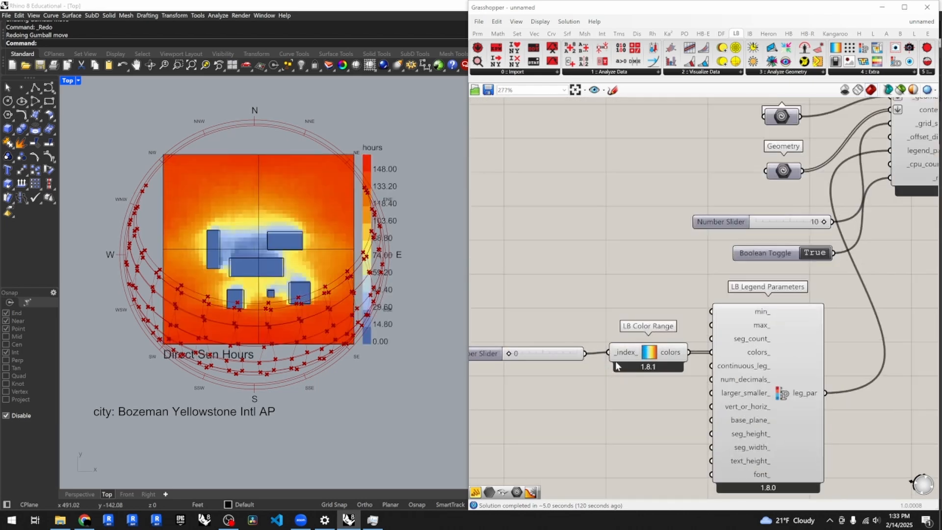
{"action": "mouse_move", "coordinate": [625, 357]}
{"action": "double_click", "coordinate": [532, 353]}
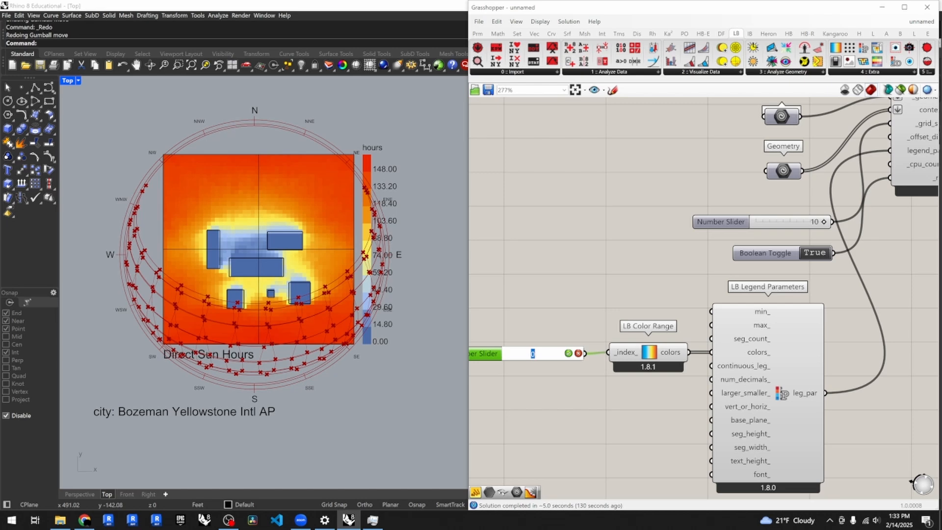
{"action": "type", "text": "5"}
{"action": "key", "text": "Return"}
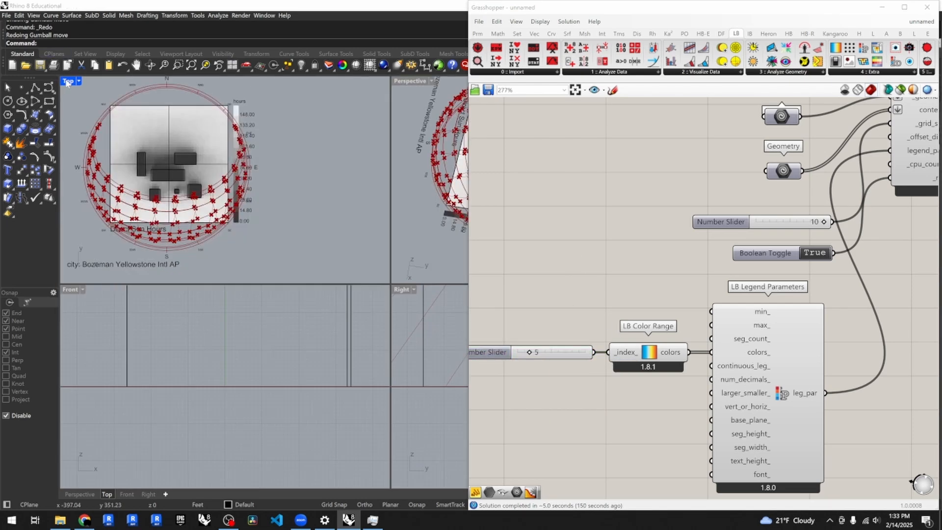
- Switch Rhino to a maximized Perspective view and set the _grid_size slider of LB Direct Sun Hours to 5
{"action": "double_click", "coordinate": [68, 81]}
{"action": "double_click", "coordinate": [416, 82]}
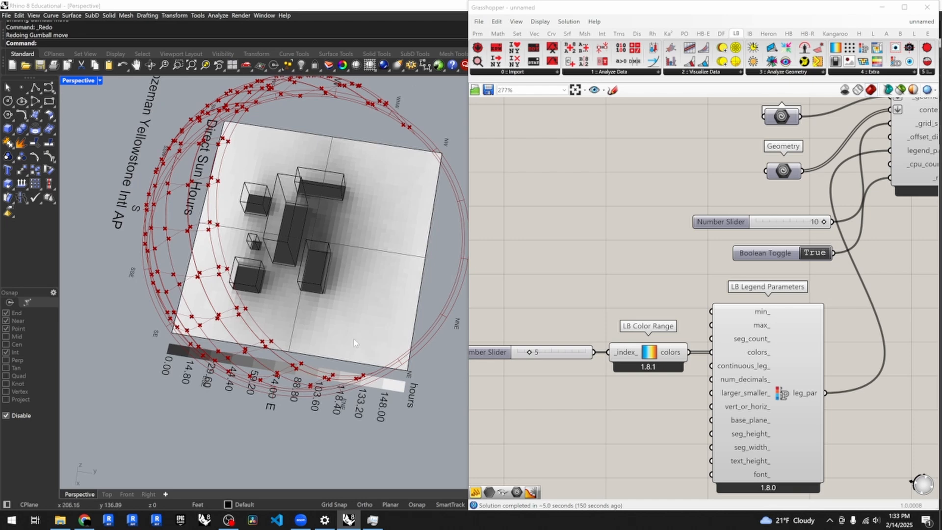
{"action": "right_click_drag", "start_coordinate": [295, 339], "coordinate": [321, 406]}
{"action": "scroll", "coordinate": [610, 231], "scroll_direction": "down", "scroll_amount": 3}
{"action": "scroll", "coordinate": [638, 246], "scroll_direction": "up", "scroll_amount": 4}
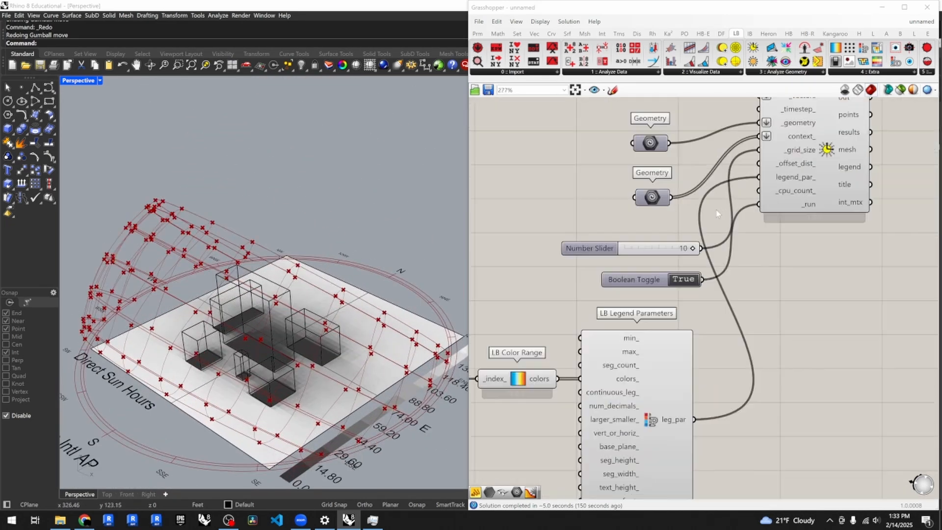
{"action": "double_click", "coordinate": [643, 257]}
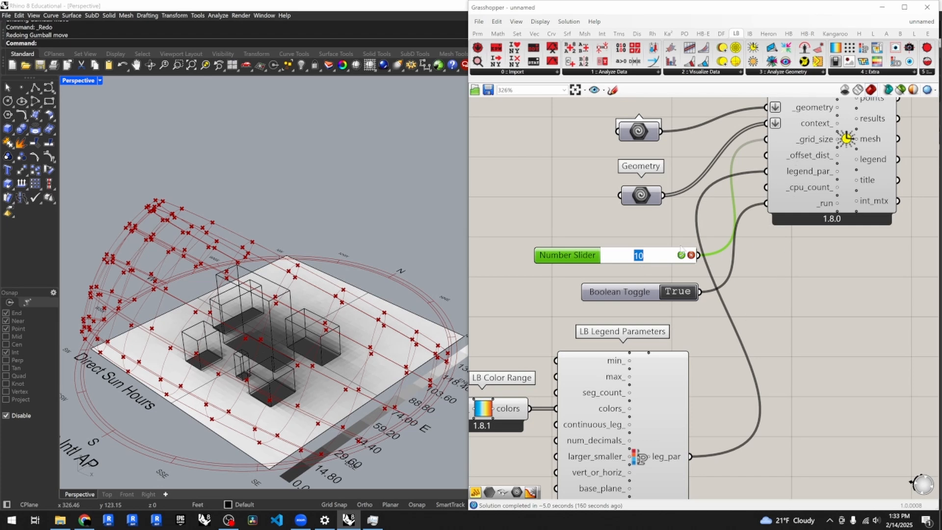
{"action": "type", "text": "5"}
{"action": "key", "text": "Return"}
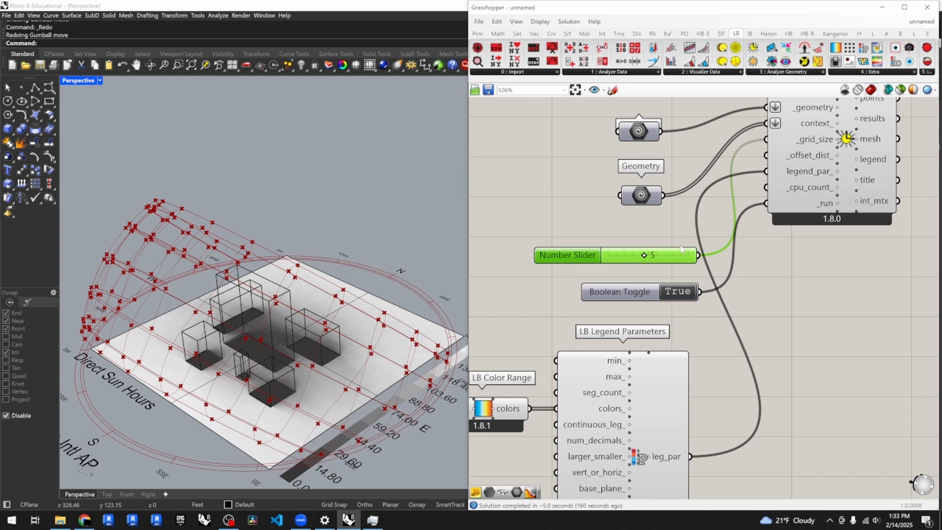
{"action": "right_click_drag", "start_coordinate": [303, 381], "coordinate": [268, 336]}
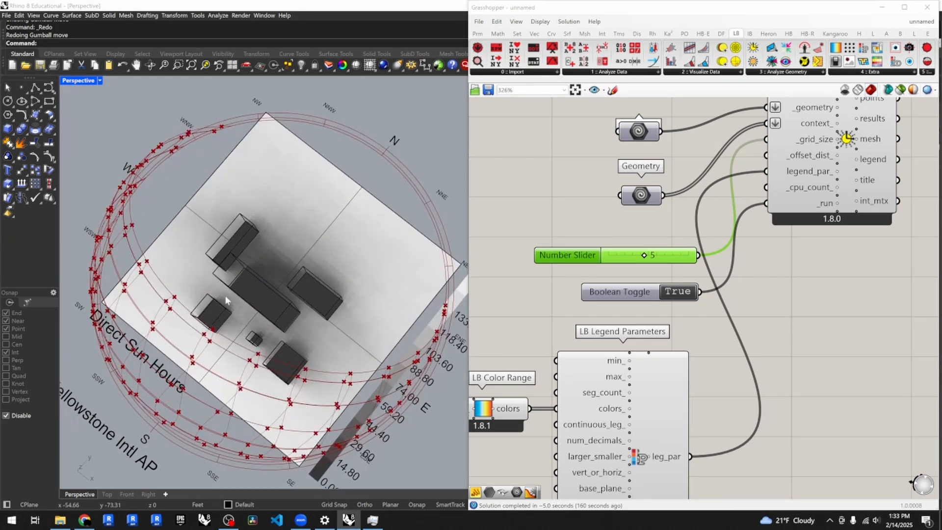
- Wire the building Geometry parameter into the _geometry input of LB Direct Sun Hours in addition to the ground geometry
{"action": "right_click_drag", "start_coordinate": [336, 268], "coordinate": [274, 366]}
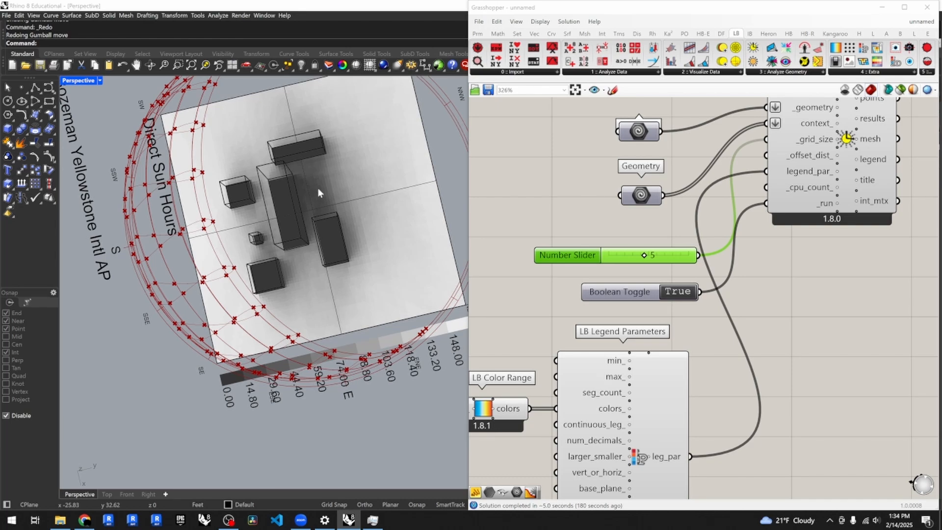
{"action": "right_click_drag", "start_coordinate": [344, 306], "coordinate": [309, 345]}
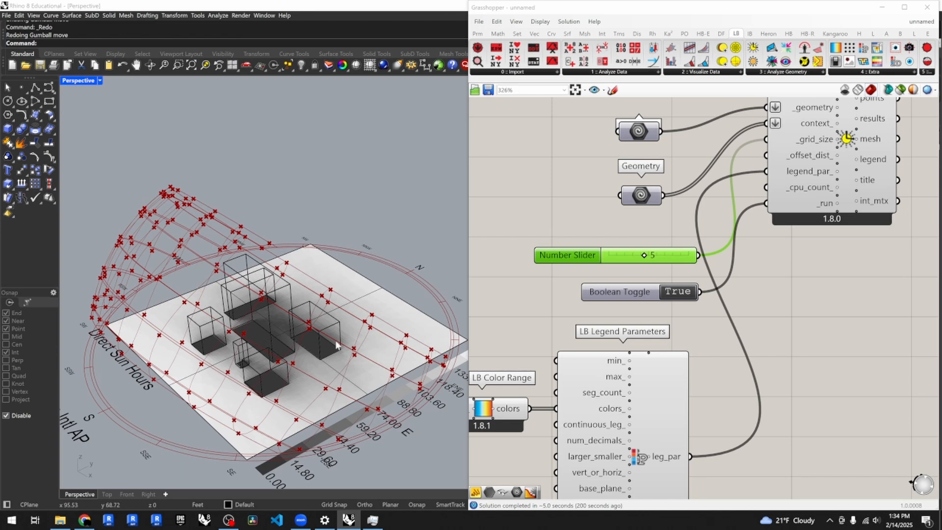
{"action": "left_click", "coordinate": [764, 316]}
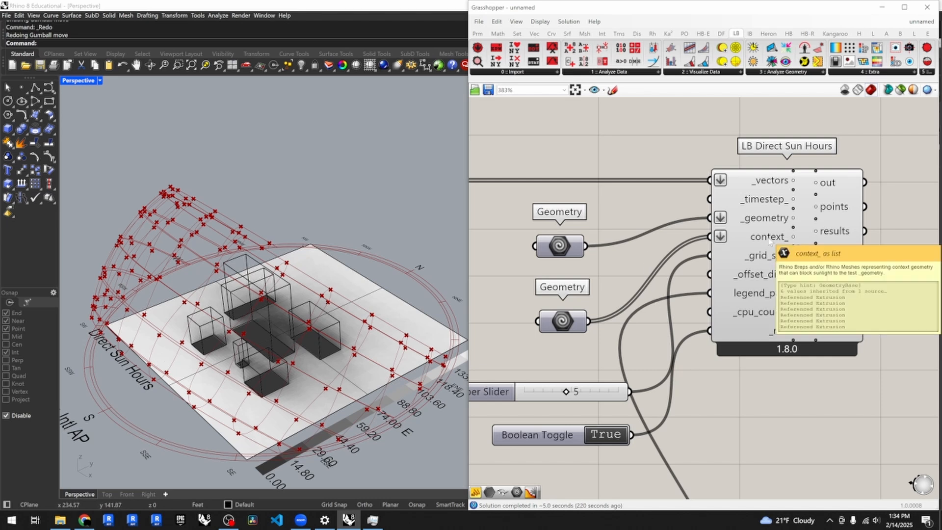
{"action": "left_click_drag", "start_coordinate": [589, 321], "coordinate": [705, 222]}
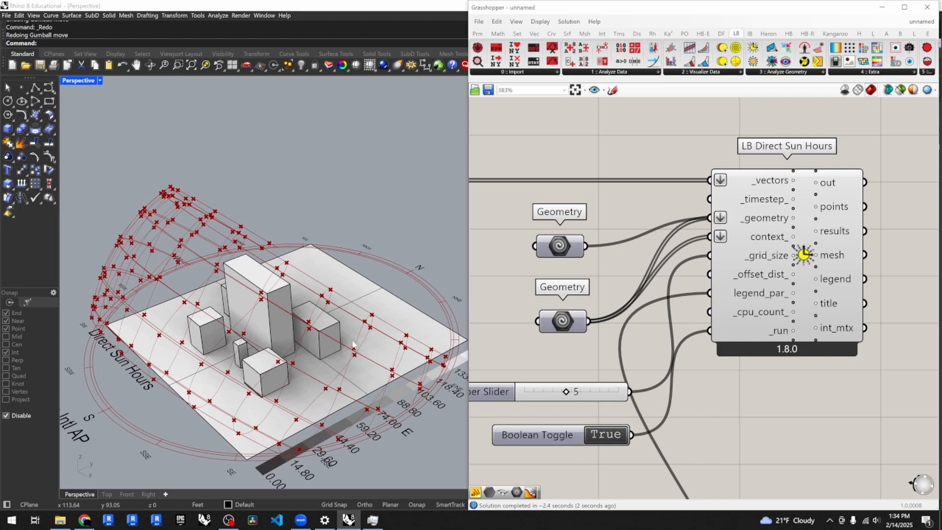
{"action": "right_click_drag", "start_coordinate": [355, 346], "coordinate": [351, 383]}
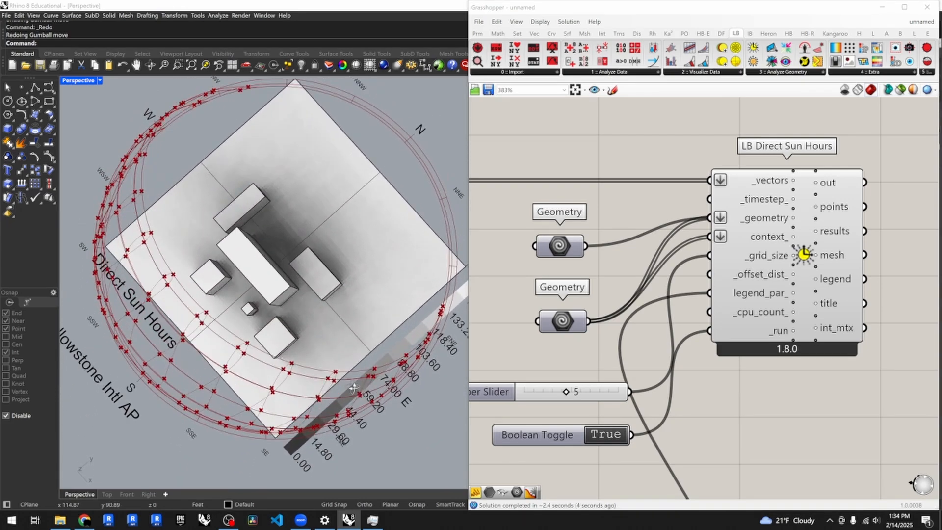
{"action": "right_click_drag", "start_coordinate": [278, 263], "coordinate": [239, 320]}
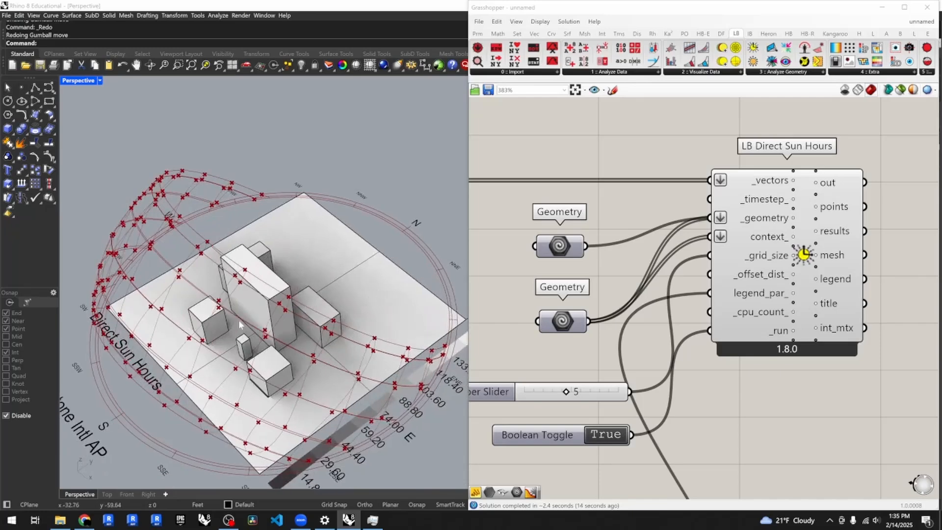
- Move the low box on the southwest side of the tall tower about 20 ft toward the tower
{"action": "scroll", "coordinate": [218, 322], "scroll_direction": "up", "scroll_amount": 4}
{"action": "left_click", "coordinate": [234, 324]}
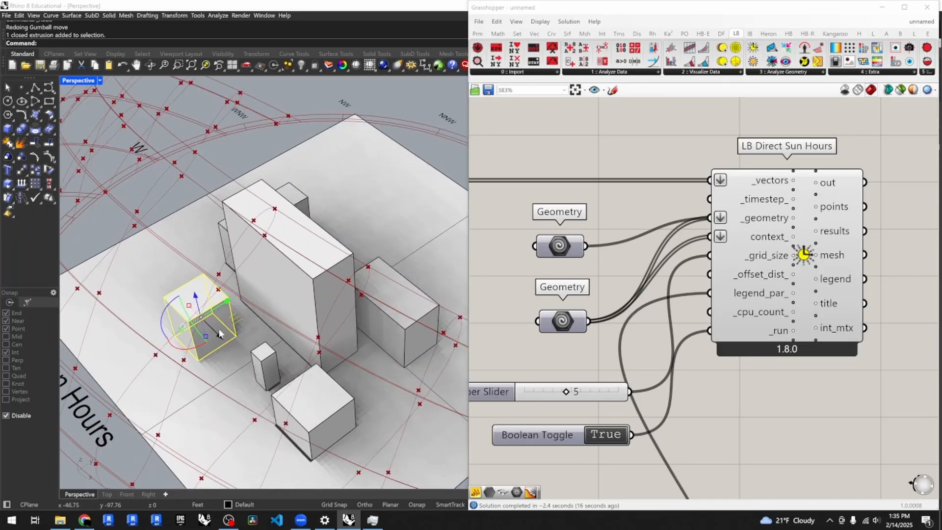
{"action": "left_click_drag", "start_coordinate": [225, 310], "coordinate": [241, 306]}
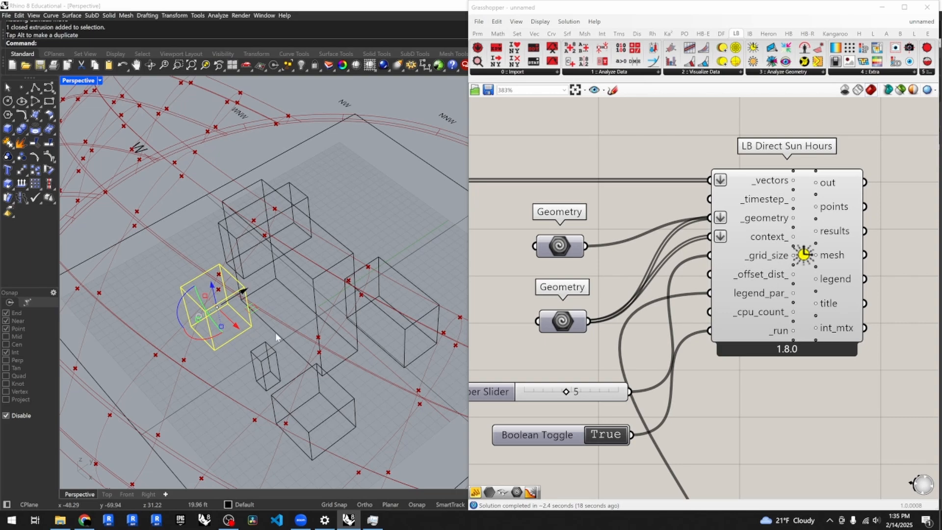
- Move the smallest box about 39 ft away from the tall tower along the Y axis
{"action": "mouse_move", "coordinate": [269, 317]}
{"action": "right_mouse_down"}
{"action": "mouse_move", "coordinate": [300, 336]}
{"action": "mouse_move", "coordinate": [277, 297]}
{"action": "mouse_move", "coordinate": [299, 357]}
{"action": "mouse_move", "coordinate": [292, 275]}
{"action": "right_mouse_up"}
{"action": "left_click", "coordinate": [289, 265]}
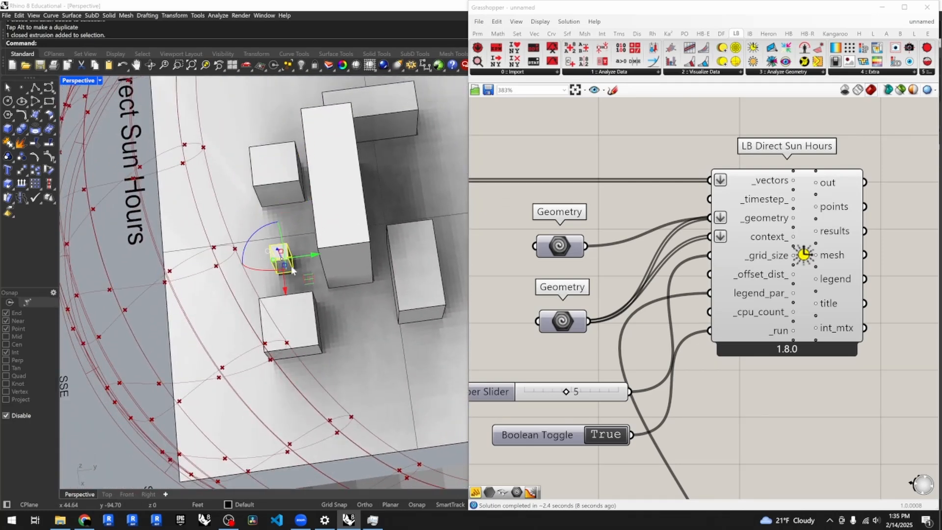
{"action": "left_click_drag", "start_coordinate": [290, 266], "coordinate": [292, 280]}
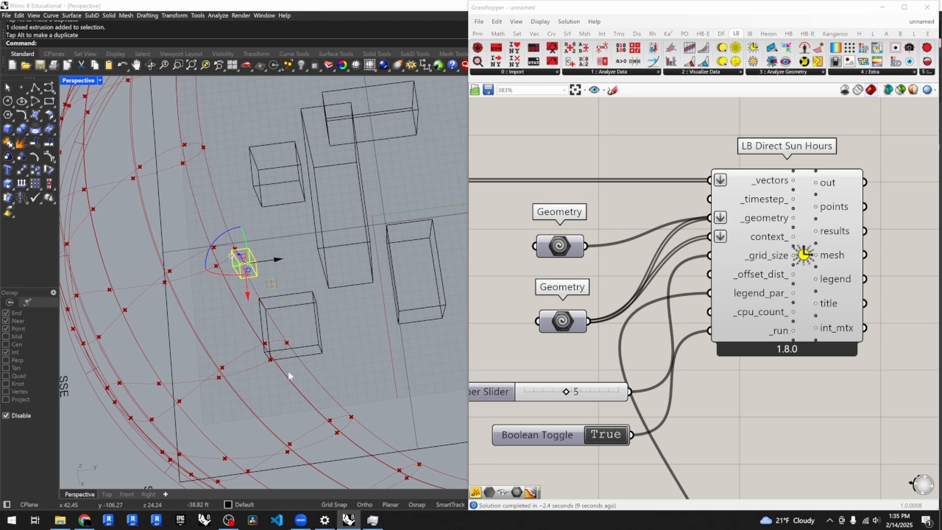
{"action": "mouse_move", "coordinate": [265, 380]}
{"action": "right_mouse_down"}
{"action": "mouse_move", "coordinate": [318, 363]}
{"action": "mouse_move", "coordinate": [336, 377]}
{"action": "mouse_move", "coordinate": [304, 311]}
{"action": "mouse_move", "coordinate": [238, 334]}
{"action": "mouse_move", "coordinate": [272, 341]}
{"action": "right_mouse_up"}
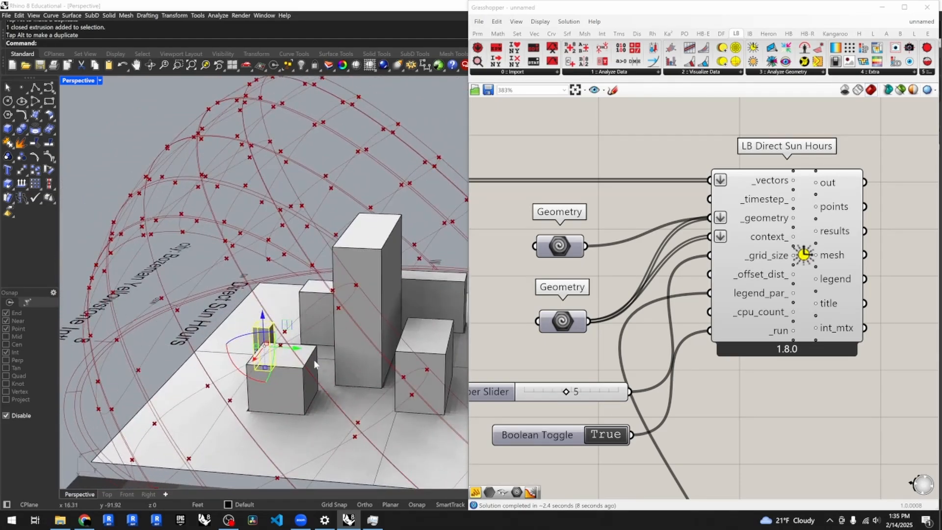
- Examine the direct sun hours shading on the building faces and the ground from several angles
{"action": "right_click_drag", "start_coordinate": [395, 350], "coordinate": [418, 378]}
{"action": "scroll", "coordinate": [317, 370], "scroll_direction": "down", "scroll_amount": 8}
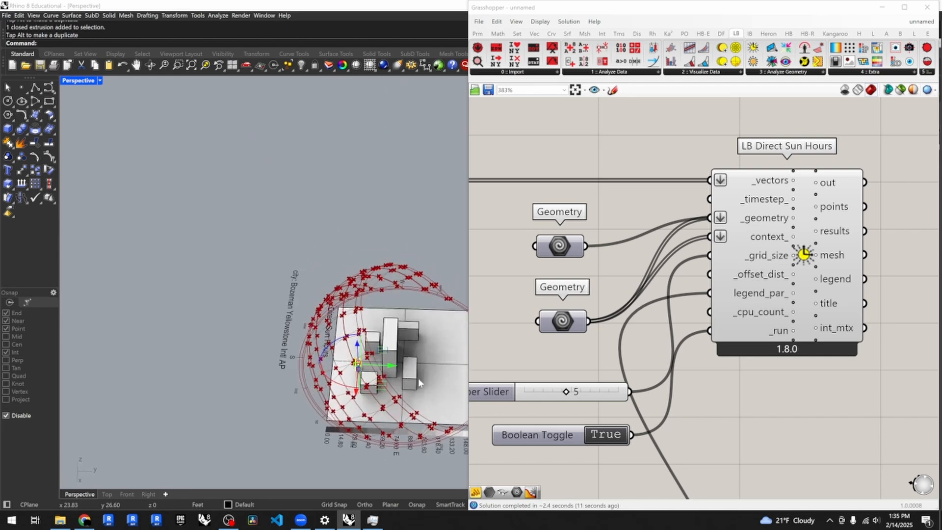
{"action": "scroll", "coordinate": [428, 365], "scroll_direction": "up", "scroll_amount": 10}
{"action": "scroll", "coordinate": [405, 348], "scroll_direction": "down", "scroll_amount": 9}
{"action": "right_click_drag", "start_coordinate": [335, 375], "coordinate": [325, 293]}
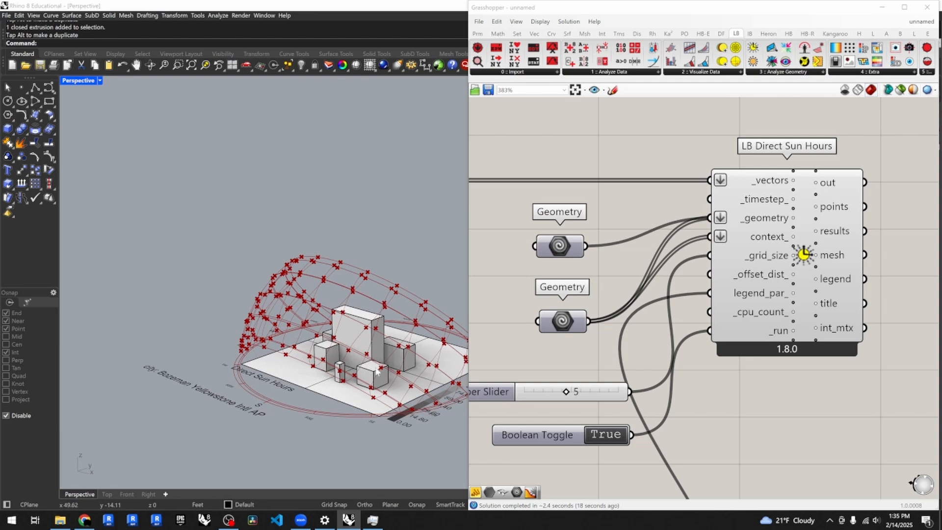
{"action": "scroll", "coordinate": [378, 373], "scroll_direction": "up", "scroll_amount": 6}
{"action": "right_click_drag", "start_coordinate": [357, 373], "coordinate": [325, 371]}
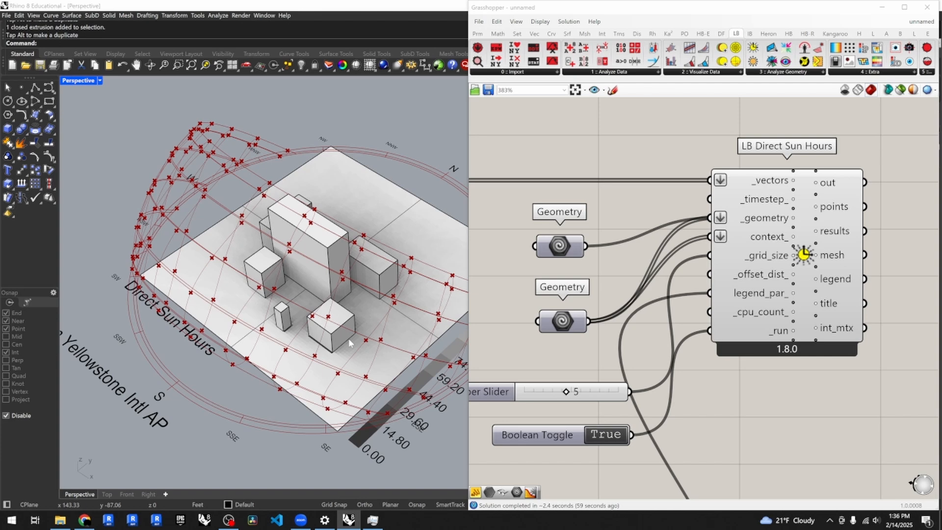
- Add an LB Incident Radiation component to the canvas below LB Legend Parameters
{"action": "scroll", "coordinate": [604, 235], "scroll_direction": "down", "scroll_amount": 5}
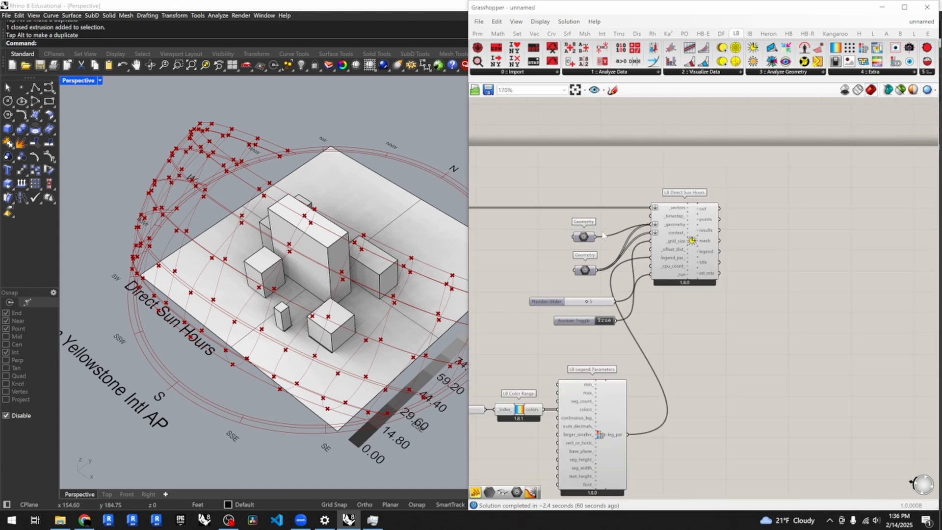
{"action": "scroll", "coordinate": [604, 236], "scroll_direction": "down", "scroll_amount": 4}
{"action": "scroll", "coordinate": [644, 250], "scroll_direction": "up", "scroll_amount": 4}
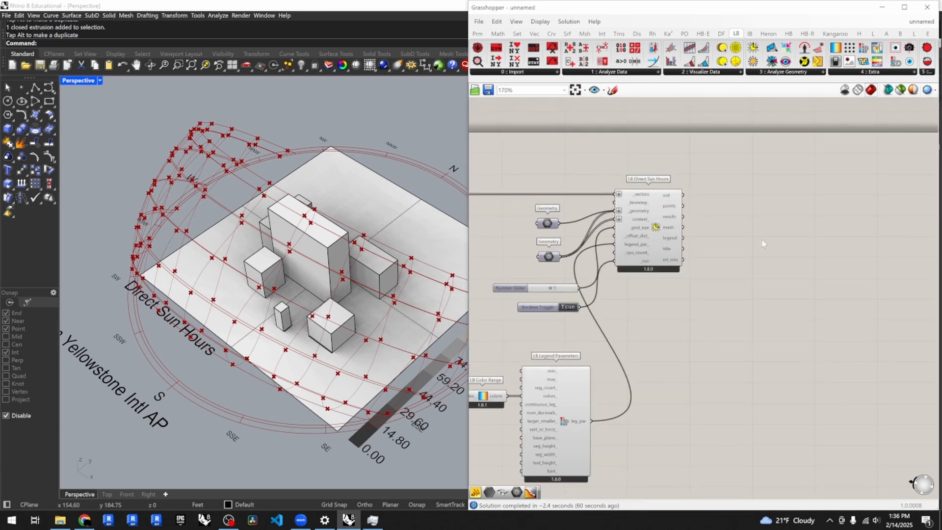
{"action": "scroll", "coordinate": [762, 244], "scroll_direction": "down", "scroll_amount": 6}
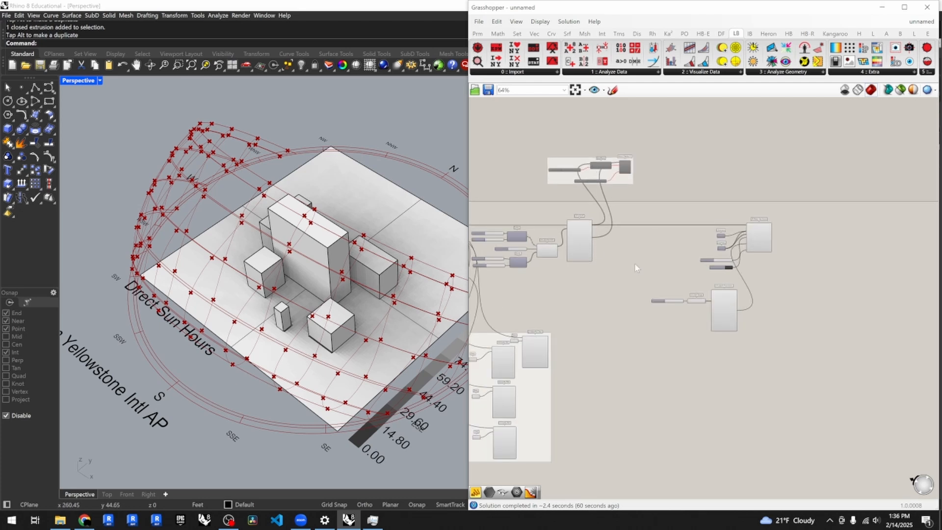
{"action": "left_click", "coordinate": [778, 73]}
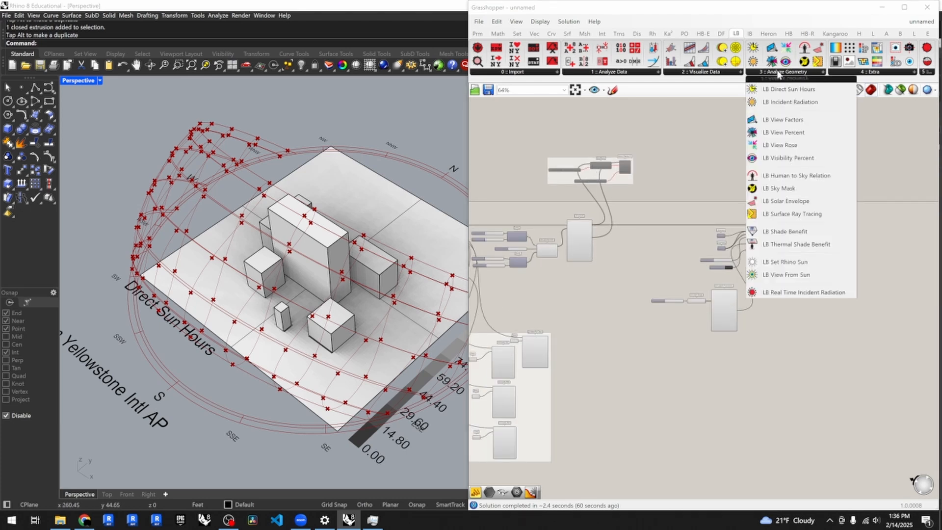
{"action": "left_click_drag", "start_coordinate": [789, 102], "coordinate": [753, 381]}
{"action": "scroll", "coordinate": [838, 320], "scroll_direction": "up", "scroll_amount": 3}
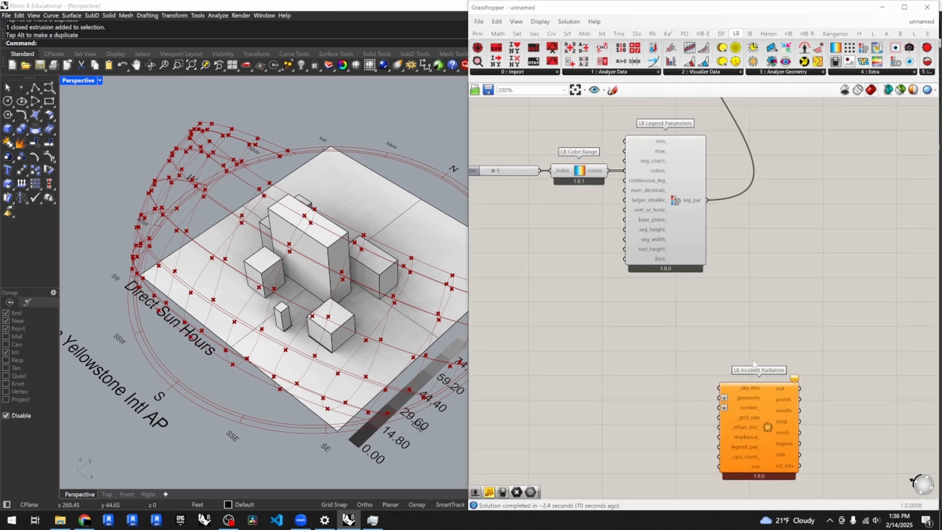
{"action": "scroll", "coordinate": [696, 207], "scroll_direction": "down", "scroll_amount": 2}
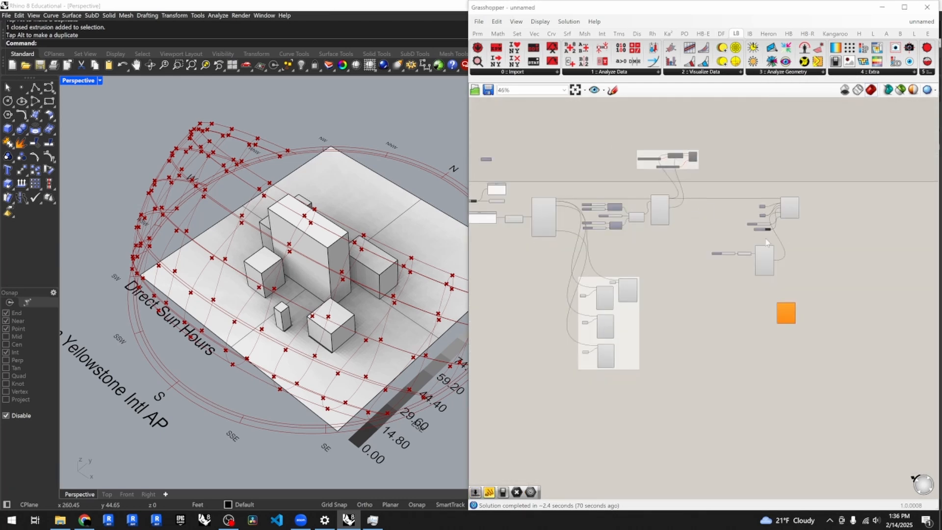
- Move the chart group lower on the canvas and the sun path components closer to LB Direct Sun Hours
{"action": "left_click_drag", "start_coordinate": [632, 322], "coordinate": [629, 355]}
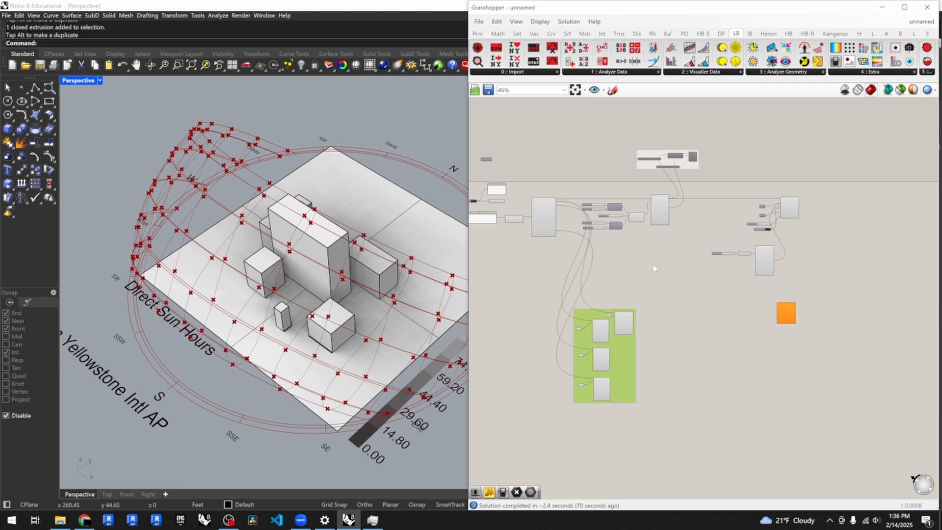
{"action": "left_click", "coordinate": [686, 230]}
{"action": "left_click_drag", "start_coordinate": [714, 229], "coordinate": [622, 163]}
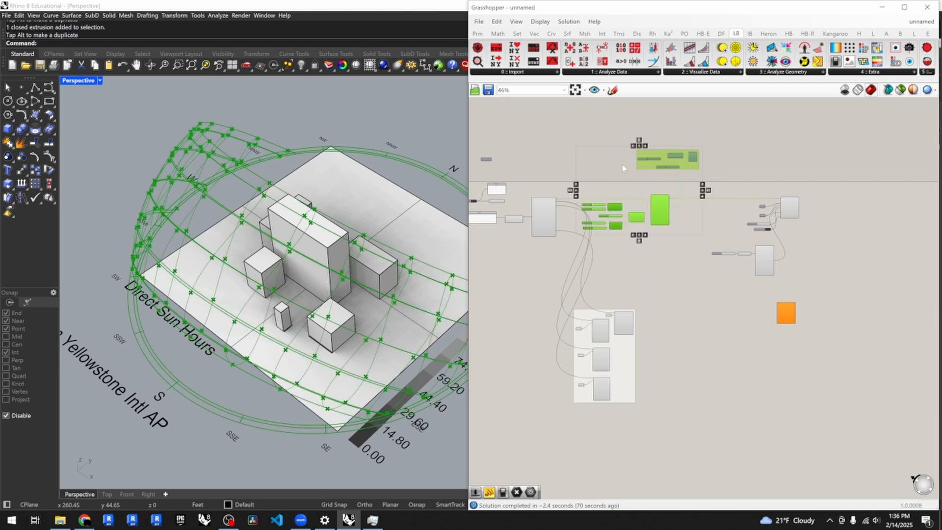
{"action": "left_click_drag", "start_coordinate": [675, 216], "coordinate": [742, 216]}
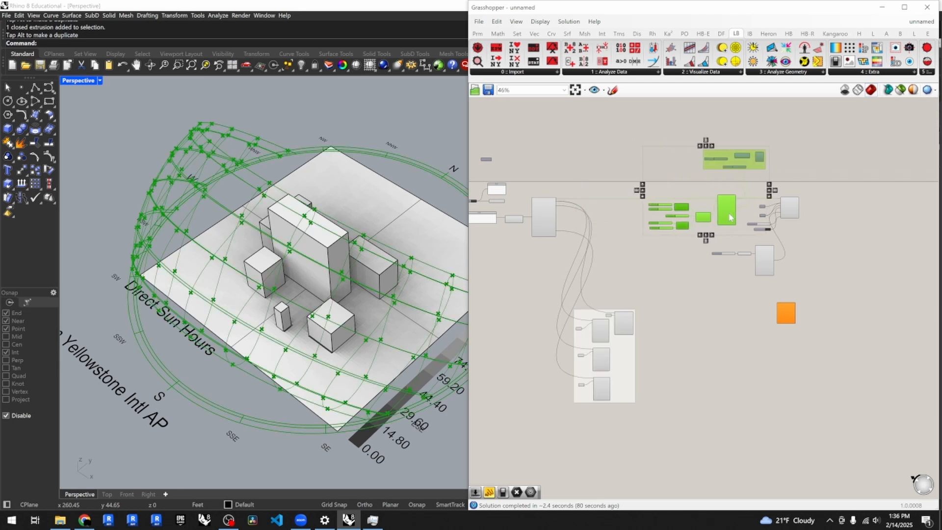
- Group the sun path, LB Direct Sun Hours and legend components together and disable them
{"action": "left_click", "coordinate": [831, 241]}
{"action": "left_click_drag", "start_coordinate": [812, 287], "coordinate": [631, 145]}
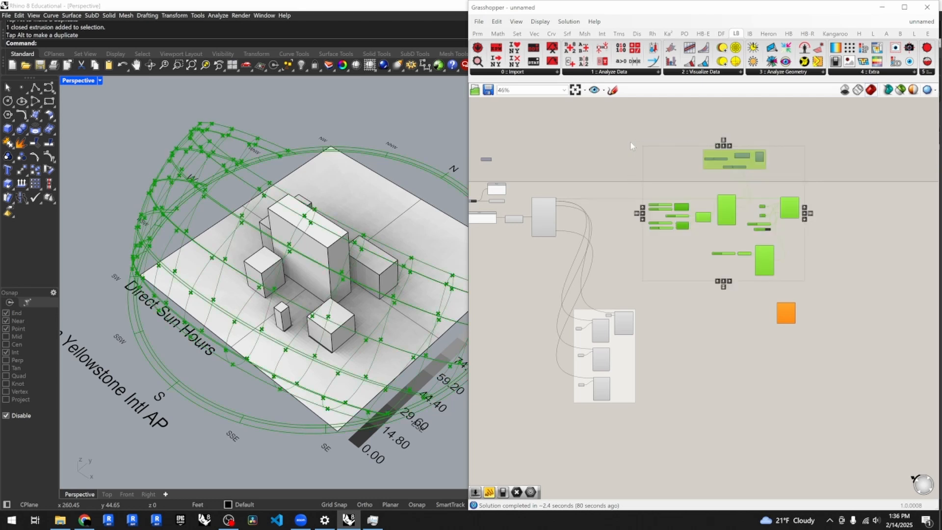
{"action": "key", "text": "ctrl+g"}
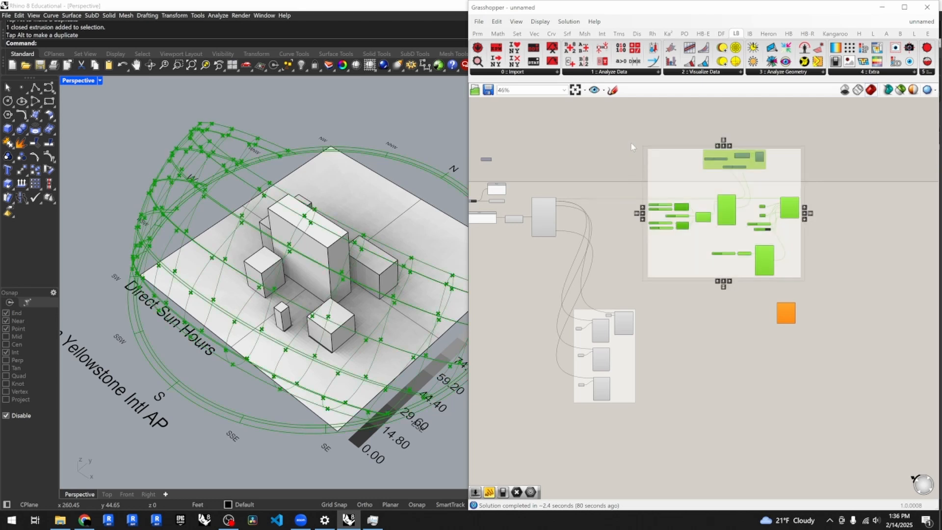
{"action": "middle_click", "coordinate": [829, 278]}
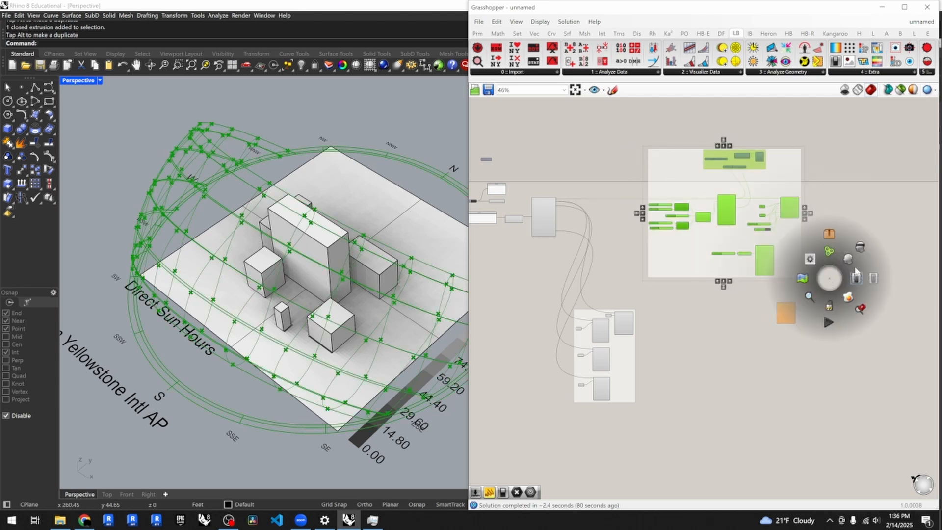
{"action": "left_click", "coordinate": [875, 278]}
- Move the disabled sun study group upward and place LB Incident Radiation in the freed space below it
{"action": "left_click_drag", "start_coordinate": [789, 263], "coordinate": [775, 154]}
{"action": "left_click_drag", "start_coordinate": [793, 314], "coordinate": [692, 213]}
{"action": "scroll", "coordinate": [694, 216], "scroll_direction": "up", "scroll_amount": 5}
{"action": "scroll", "coordinate": [746, 208], "scroll_direction": "up", "scroll_amount": 4}
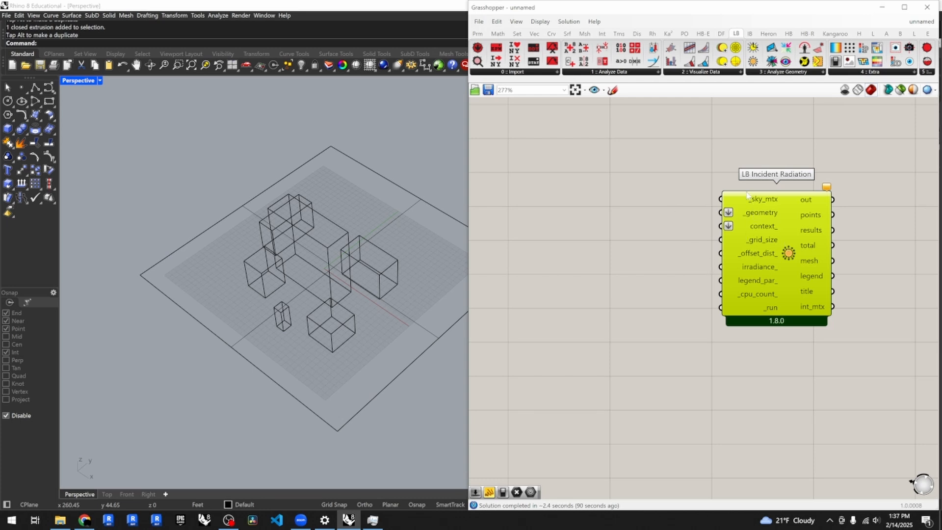
- Add LB Cumulative Sky Matrix, wire its sky_mtx output into _sky_mtx of LB Incident Radiation, and align the two components
{"action": "mouse_move", "coordinate": [764, 201]}
{"action": "left_click", "coordinate": [707, 72]}
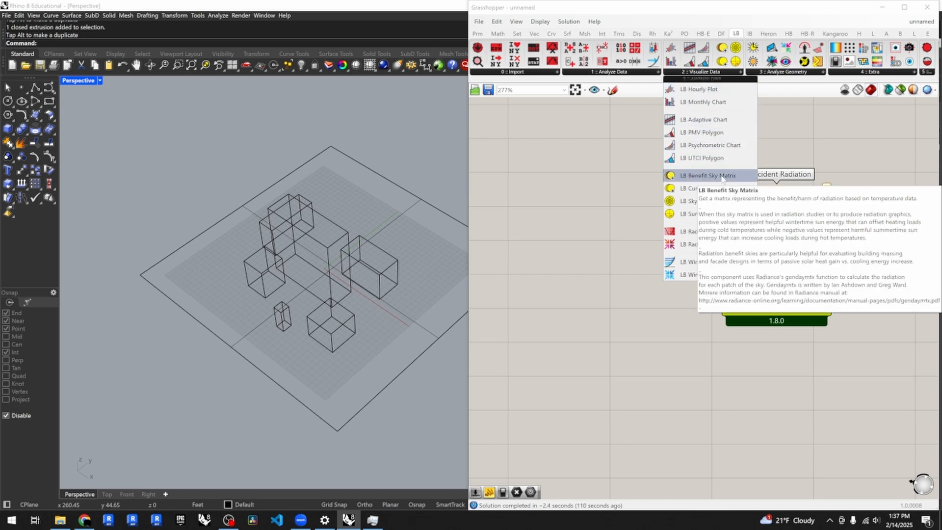
{"action": "left_click_drag", "start_coordinate": [695, 189], "coordinate": [722, 199]}
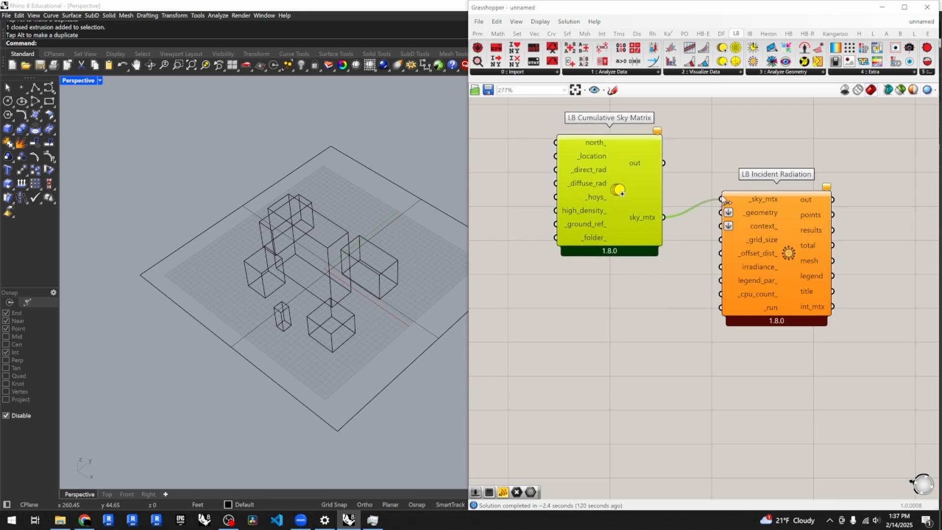
{"action": "left_click_drag", "start_coordinate": [775, 221], "coordinate": [783, 240]}
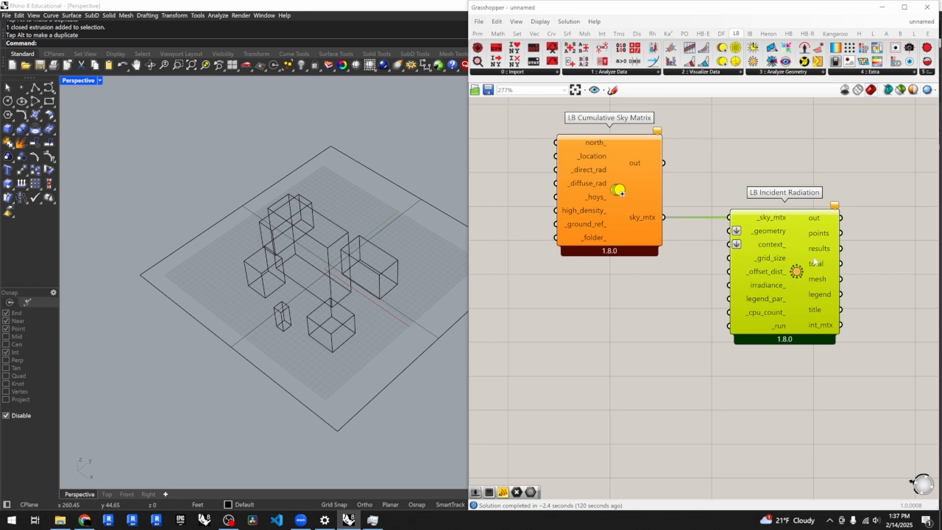
- Wire the location output of LB Import EPW into the north_ input of LB Cumulative Sky Matrix
{"action": "scroll", "coordinate": [782, 239], "scroll_direction": "down", "scroll_amount": 6}
{"action": "scroll", "coordinate": [641, 250], "scroll_direction": "up", "scroll_amount": 4}
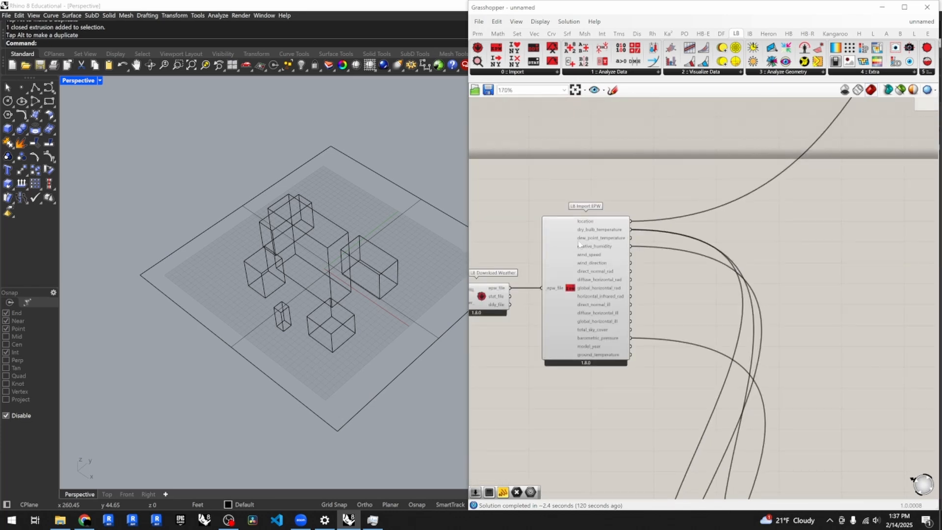
{"action": "scroll", "coordinate": [640, 251], "scroll_direction": "down", "scroll_amount": 3}
{"action": "scroll", "coordinate": [756, 222], "scroll_direction": "up", "scroll_amount": 4}
{"action": "scroll", "coordinate": [810, 245], "scroll_direction": "down", "scroll_amount": 10}
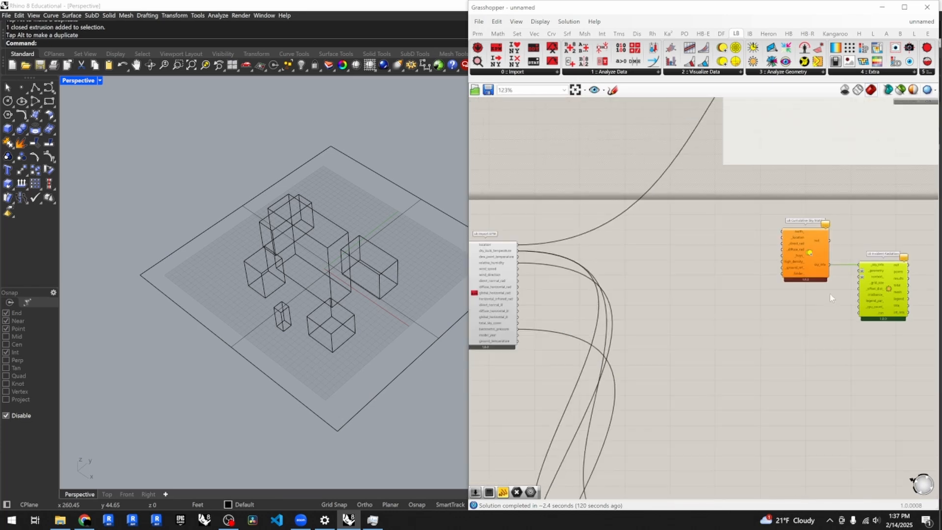
{"action": "left_click_drag", "start_coordinate": [567, 254], "coordinate": [794, 242]}
{"action": "scroll", "coordinate": [731, 255], "scroll_direction": "up", "scroll_amount": 4}
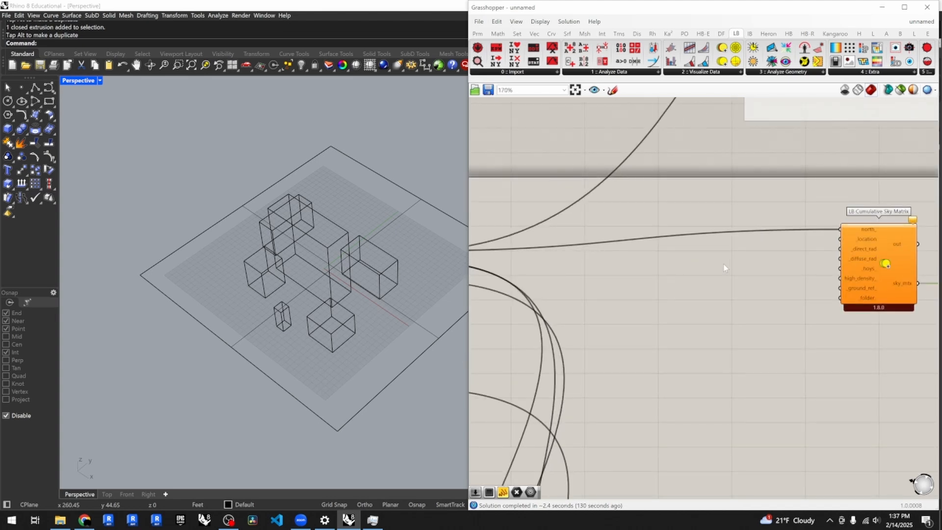
- Move LB Cumulative Sky Matrix and LB Incident Radiation together closer to LB Import EPW
{"action": "scroll", "coordinate": [725, 267], "scroll_direction": "down", "scroll_amount": 3}
{"action": "scroll", "coordinate": [512, 280], "scroll_direction": "up", "scroll_amount": 6}
{"action": "scroll", "coordinate": [514, 282], "scroll_direction": "down", "scroll_amount": 5}
{"action": "scroll", "coordinate": [886, 261], "scroll_direction": "up", "scroll_amount": 2}
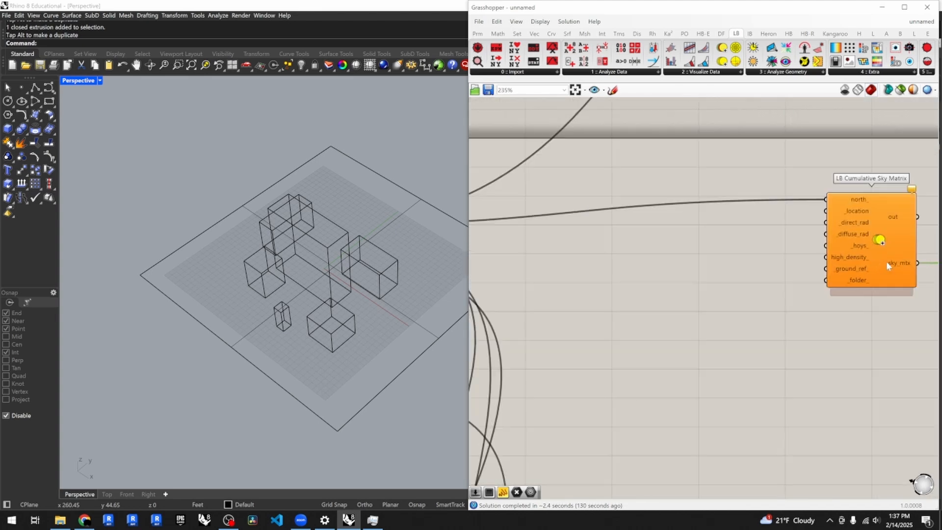
{"action": "scroll", "coordinate": [845, 239], "scroll_direction": "down", "scroll_amount": 3}
{"action": "left_click_drag", "start_coordinate": [883, 235], "coordinate": [753, 176]}
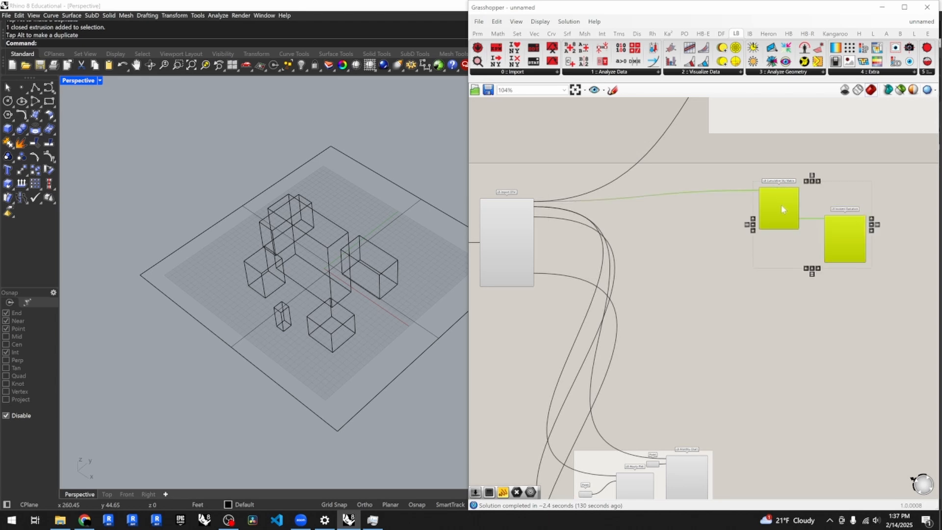
{"action": "left_click_drag", "start_coordinate": [782, 210], "coordinate": [712, 221]}
{"action": "scroll", "coordinate": [713, 222], "scroll_direction": "up", "scroll_amount": 4}
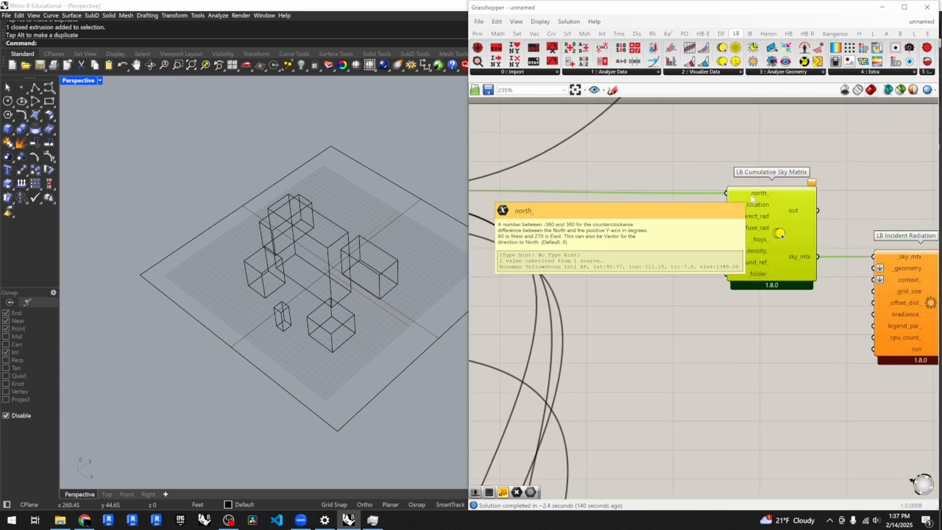
- Copy the number sliders, both Series components and LB Calculate HOY from the disabled sun study group to beside LB Cumulative Sky Matrix
{"action": "scroll", "coordinate": [728, 294], "scroll_direction": "down", "scroll_amount": 10}
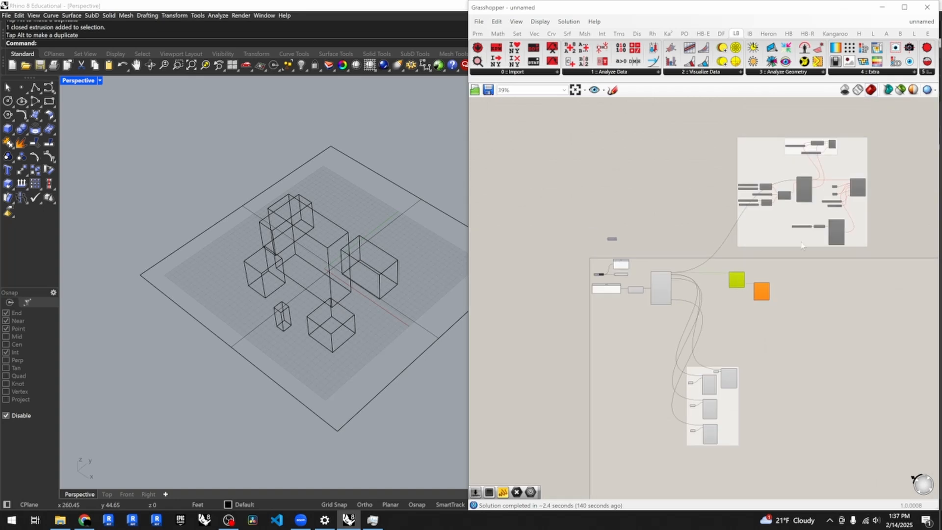
{"action": "scroll", "coordinate": [847, 154], "scroll_direction": "up", "scroll_amount": 7}
{"action": "scroll", "coordinate": [765, 258], "scroll_direction": "down", "scroll_amount": 2}
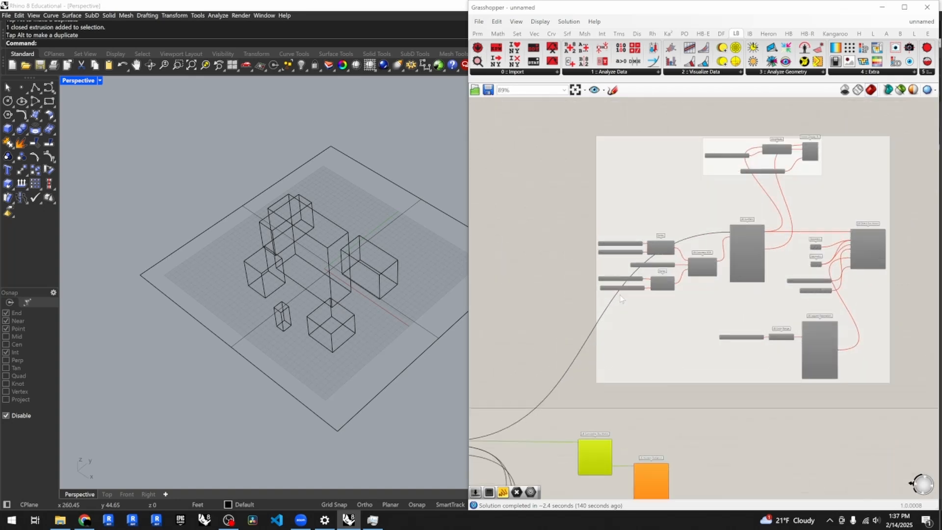
{"action": "scroll", "coordinate": [668, 229], "scroll_direction": "up", "scroll_amount": 3}
{"action": "left_click_drag", "start_coordinate": [548, 195], "coordinate": [754, 318]}
{"action": "left_click", "coordinate": [732, 257], "text": "shift"}
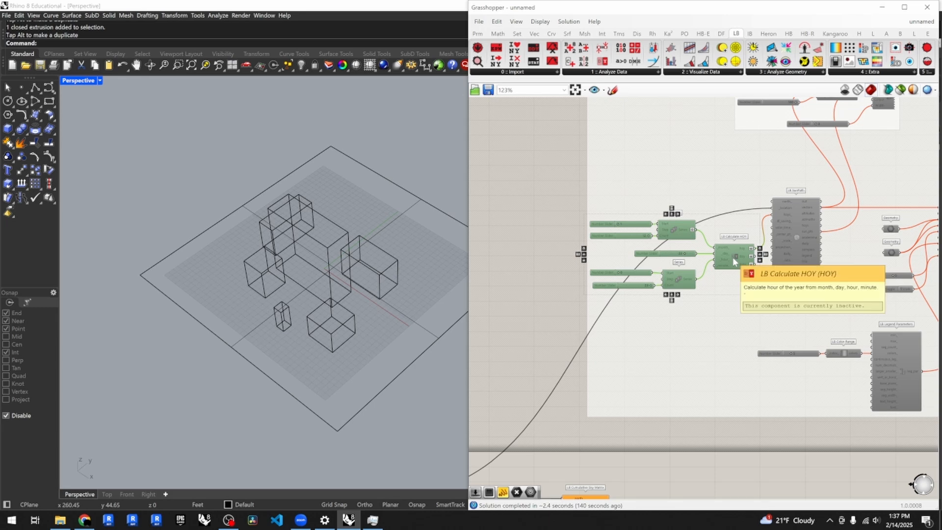
{"action": "left_click_drag", "start_coordinate": [732, 257], "coordinate": [655, 304]}
{"action": "scroll", "coordinate": [735, 193], "scroll_direction": "down", "scroll_amount": 4}
{"action": "scroll", "coordinate": [655, 304], "scroll_direction": "up", "scroll_amount": 8}
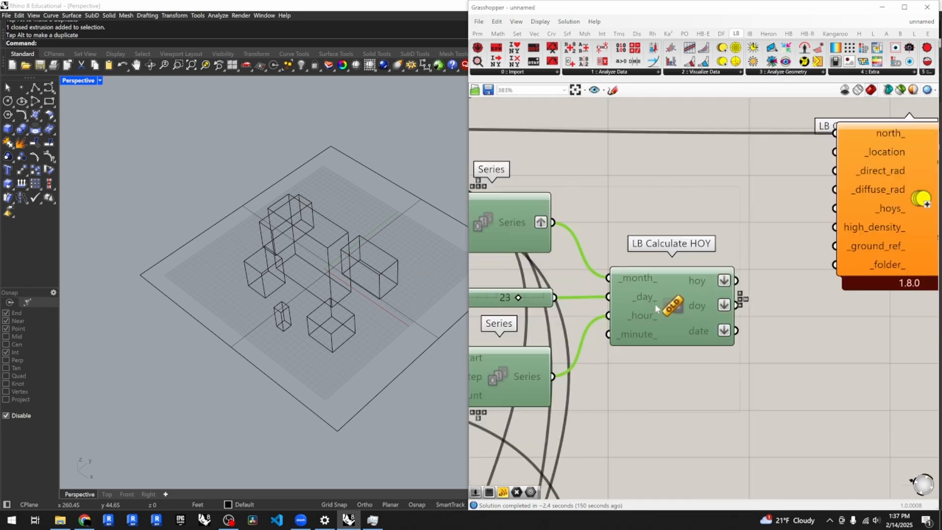
- Replace the copied old-version LB Calculate HOY with a new LB Calculate HOY component beside the copied Series components
{"action": "scroll", "coordinate": [655, 305], "scroll_direction": "up", "scroll_amount": 2}
{"action": "scroll", "coordinate": [663, 328], "scroll_direction": "down", "scroll_amount": 4}
{"action": "left_click", "coordinate": [682, 375]}
{"action": "left_click", "coordinate": [675, 326]}
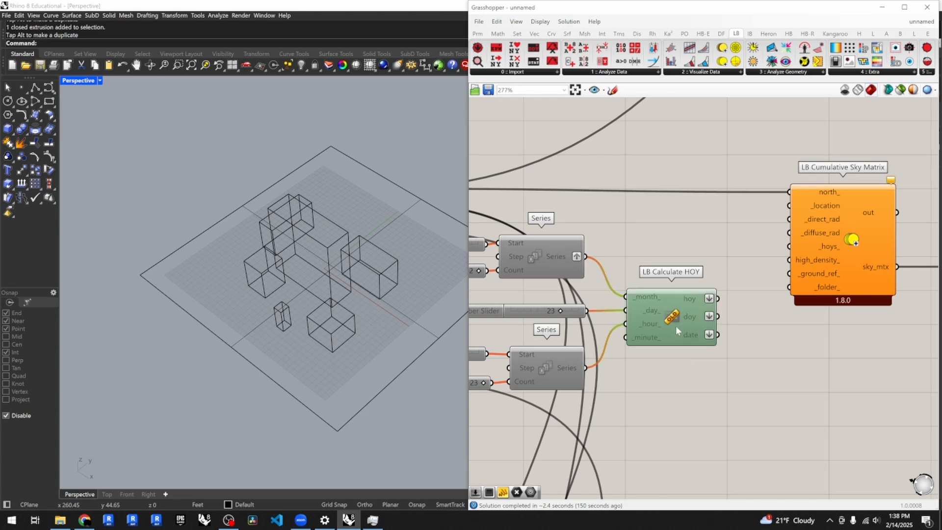
{"action": "scroll", "coordinate": [676, 325], "scroll_direction": "down", "scroll_amount": 6}
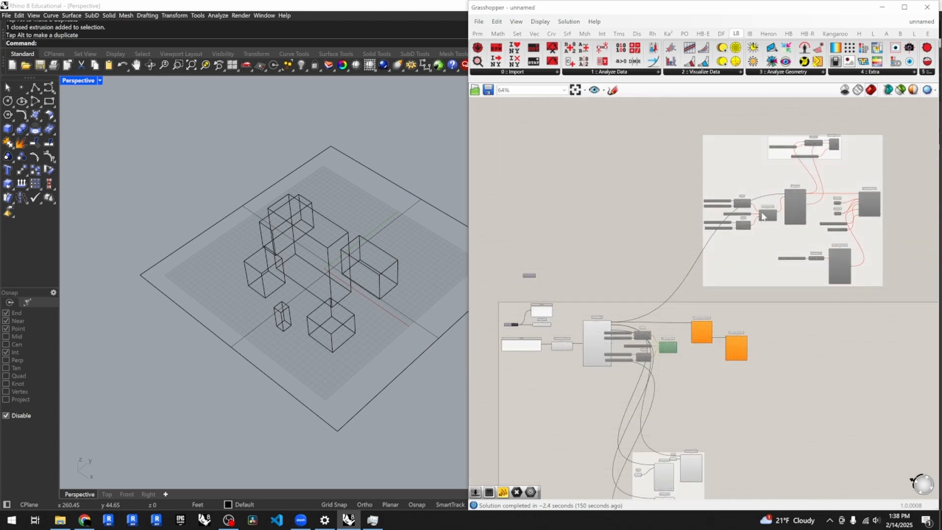
{"action": "scroll", "coordinate": [785, 222], "scroll_direction": "up", "scroll_amount": 4}
{"action": "scroll", "coordinate": [785, 222], "scroll_direction": "down", "scroll_amount": 4}
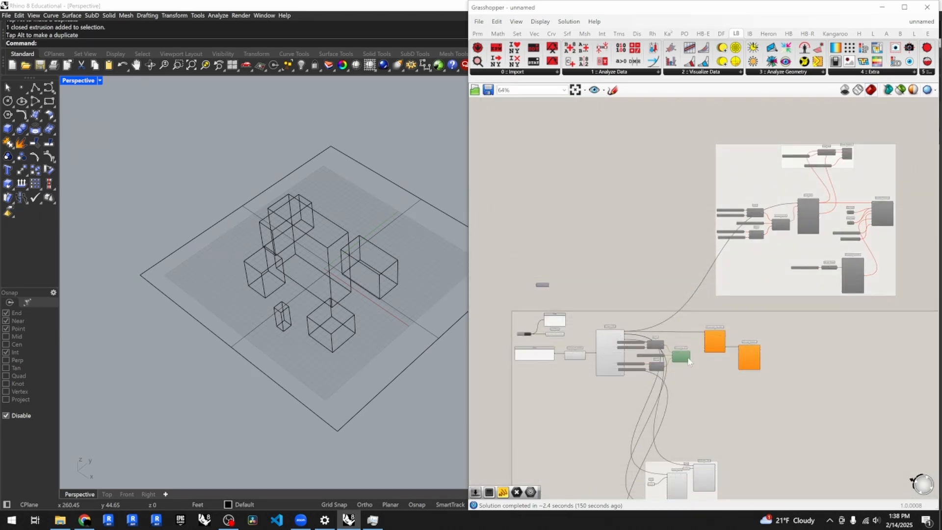
{"action": "scroll", "coordinate": [689, 362], "scroll_direction": "up", "scroll_amount": 4}
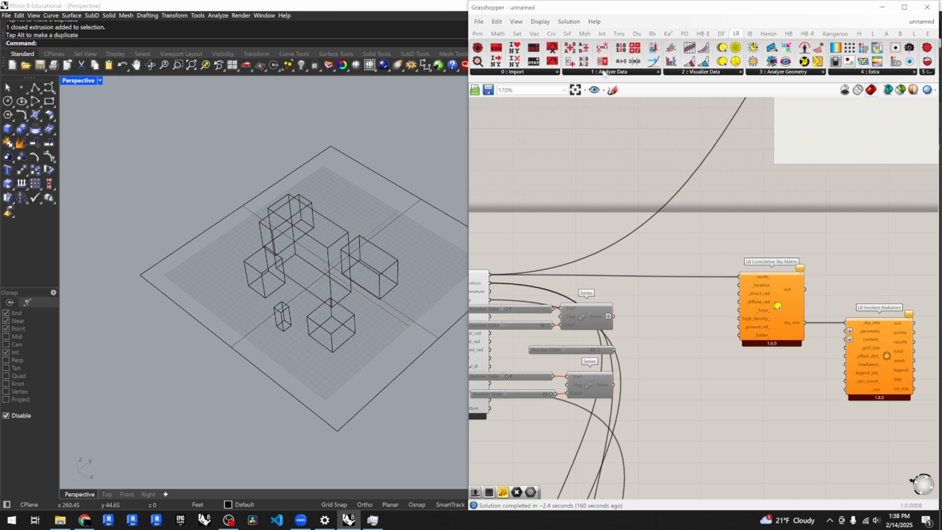
{"action": "left_click", "coordinate": [624, 72]}
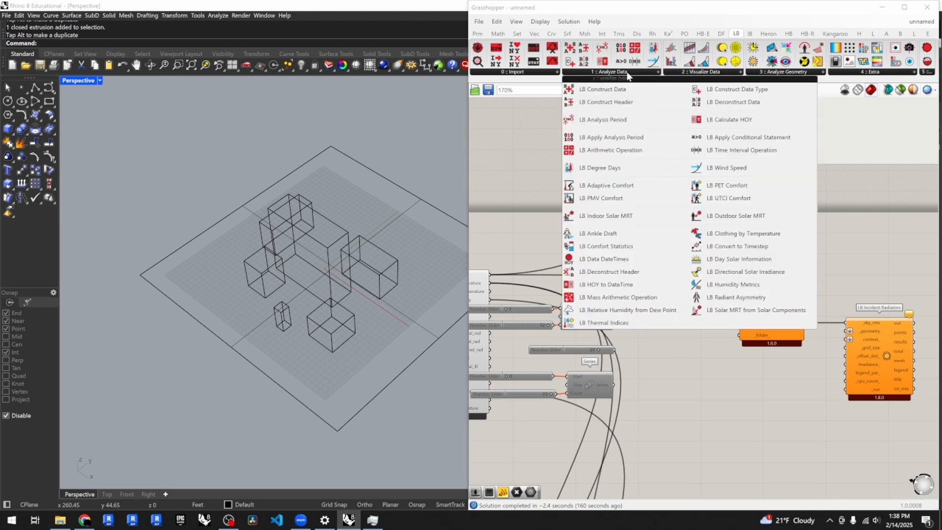
{"action": "left_click", "coordinate": [727, 121]}
{"action": "left_click", "coordinate": [670, 345]}
{"action": "scroll", "coordinate": [631, 343], "scroll_direction": "up", "scroll_amount": 3}
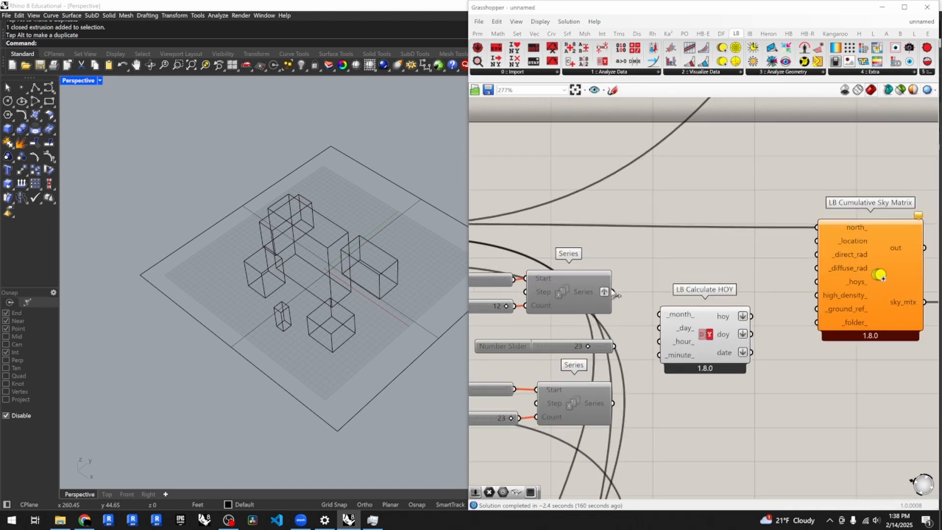
- Enable the copied sliders and Series components and move them with LB Calculate HOY to the free space above LB Import EPW
{"action": "scroll", "coordinate": [636, 333], "scroll_direction": "down", "scroll_amount": 3}
{"action": "left_click_drag", "start_coordinate": [624, 388], "coordinate": [550, 291]}
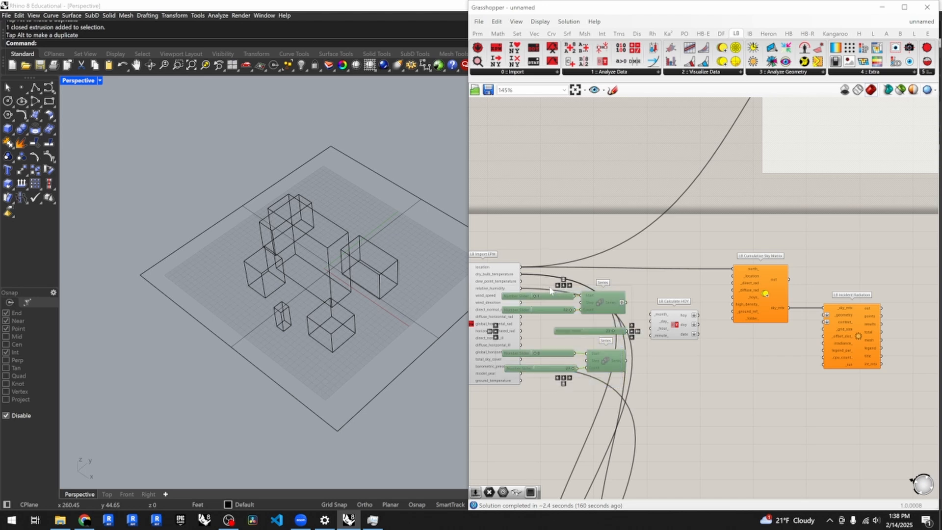
{"action": "middle_click", "coordinate": [559, 294]}
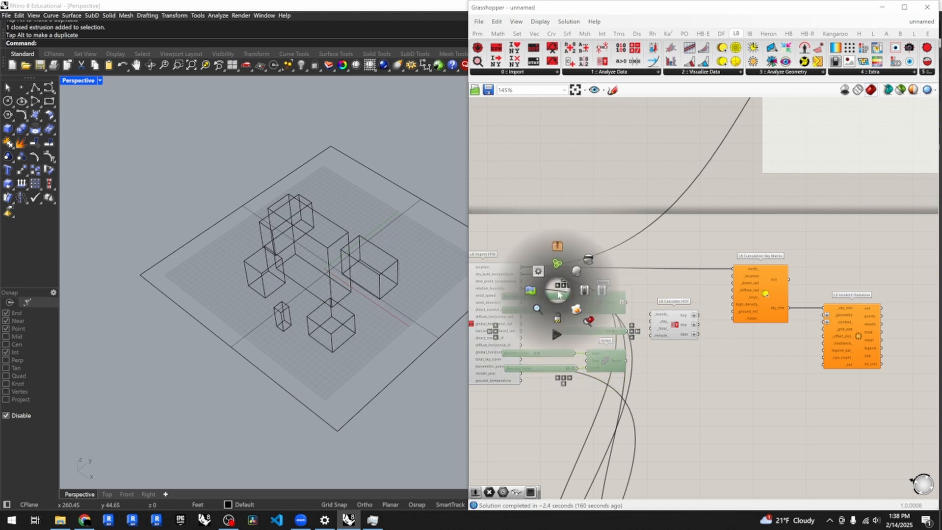
{"action": "left_click", "coordinate": [587, 292]}
{"action": "left_click_drag", "start_coordinate": [694, 385], "coordinate": [532, 282]}
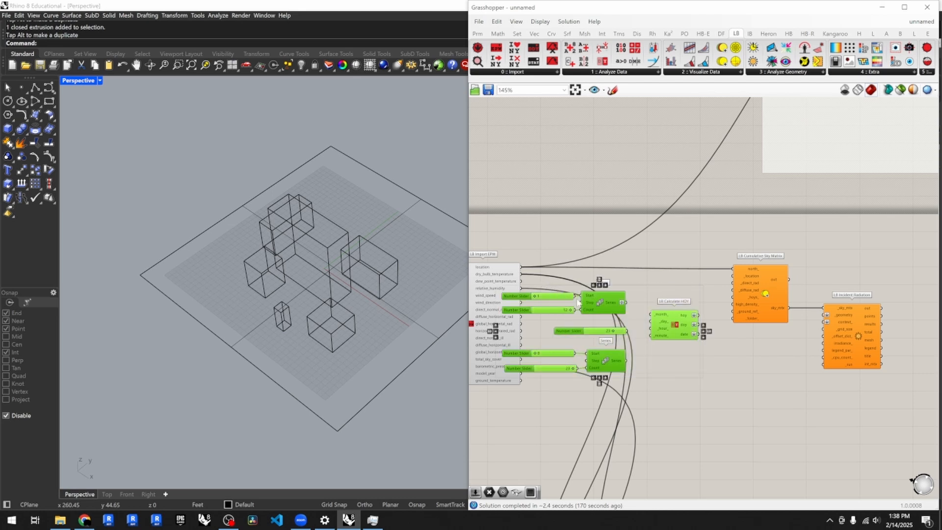
{"action": "left_click_drag", "start_coordinate": [610, 305], "coordinate": [628, 170]}
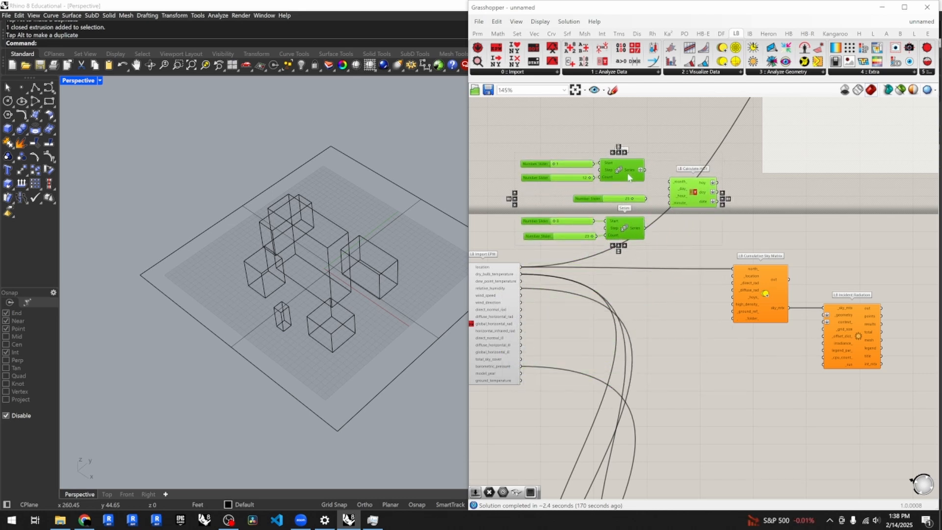
{"action": "left_click", "coordinate": [689, 248]}
- Wire the month Series, the day slider and the hour Series into the _month_, _day_ and _hour_ inputs of LB Calculate HOY
{"action": "scroll", "coordinate": [664, 178], "scroll_direction": "up", "scroll_amount": 3}
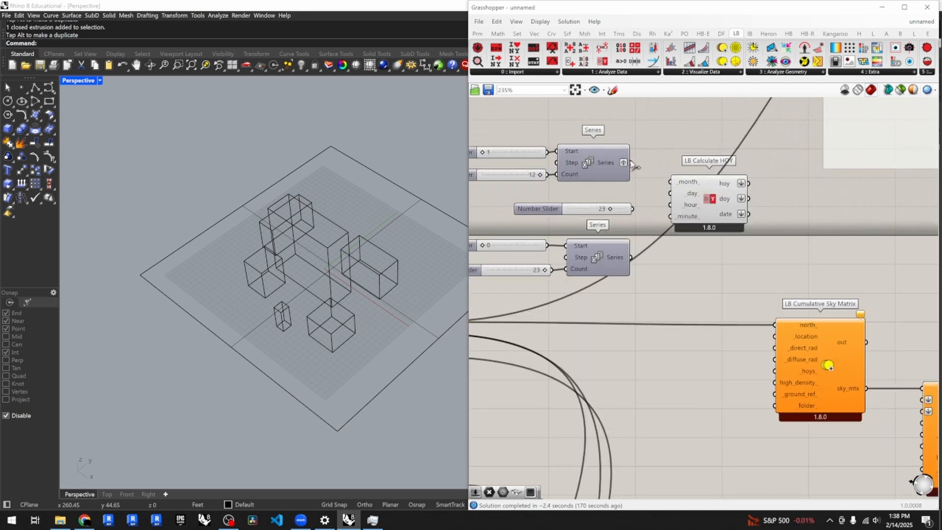
{"action": "left_click_drag", "start_coordinate": [631, 162], "coordinate": [669, 182]}
{"action": "left_click_drag", "start_coordinate": [633, 208], "coordinate": [665, 196]}
{"action": "left_click_drag", "start_coordinate": [631, 257], "coordinate": [666, 209]}
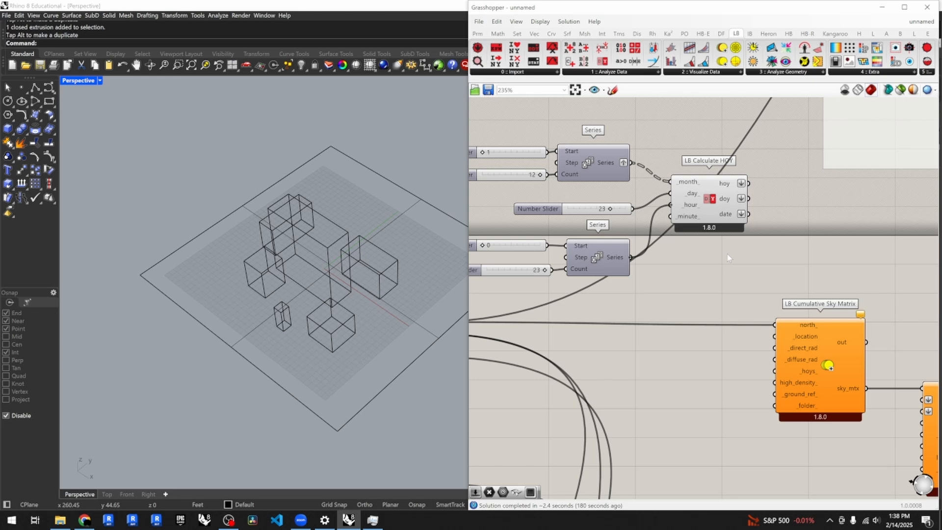
- Wire the hoy output into _hoys_ of LB Cumulative Sky Matrix and move the HOY components below the sky matrix
{"action": "scroll", "coordinate": [727, 255], "scroll_direction": "down", "scroll_amount": 1}
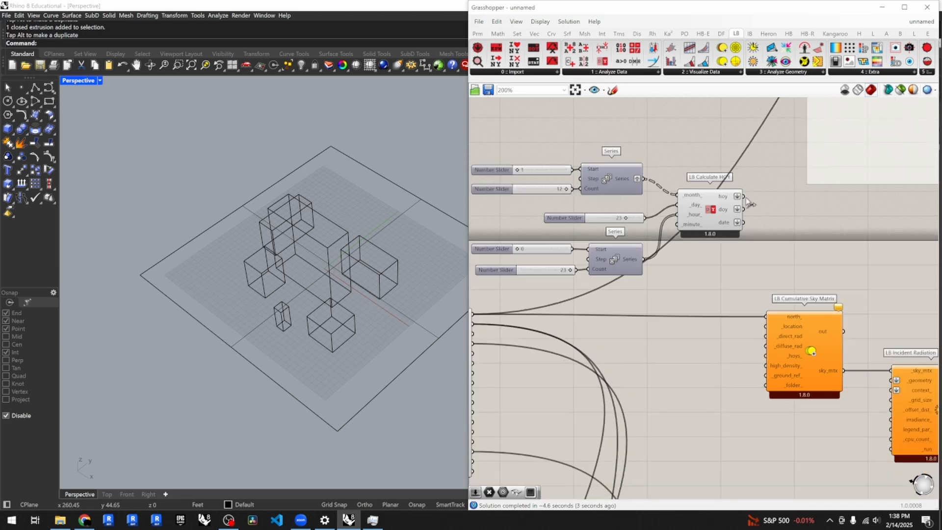
{"action": "left_click_drag", "start_coordinate": [743, 197], "coordinate": [764, 358]}
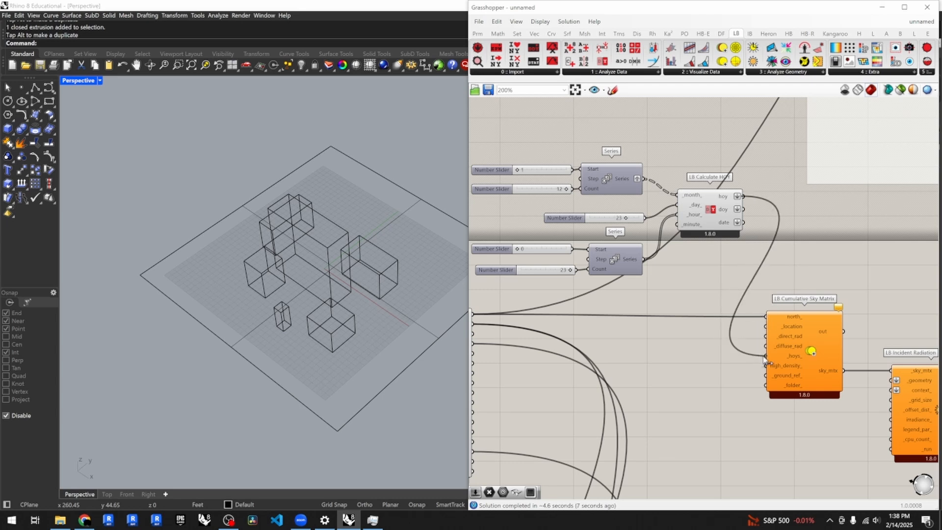
{"action": "scroll", "coordinate": [746, 247], "scroll_direction": "down", "scroll_amount": 3}
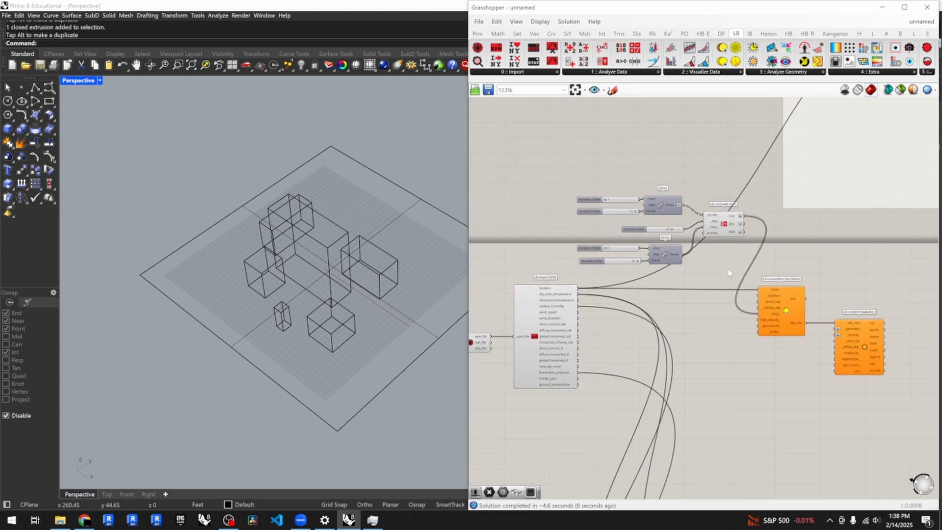
{"action": "left_click_drag", "start_coordinate": [729, 270], "coordinate": [607, 179]}
{"action": "left_click_drag", "start_coordinate": [668, 208], "coordinate": [706, 371]}
{"action": "scroll", "coordinate": [716, 328], "scroll_direction": "down", "scroll_amount": 2}
{"action": "scroll", "coordinate": [764, 324], "scroll_direction": "up", "scroll_amount": 5}
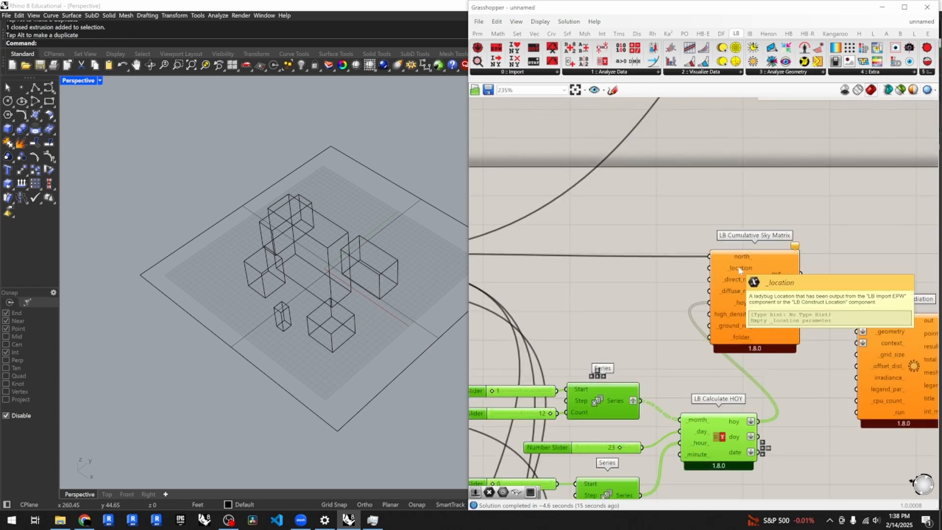
- Move LB Cumulative Sky Matrix next to LB Import EPW and rewire the EPW location output from north_ to _location
{"action": "scroll", "coordinate": [740, 269], "scroll_direction": "down", "scroll_amount": 3}
{"action": "left_click", "coordinate": [689, 283]}
{"action": "left_click_drag", "start_coordinate": [688, 283], "coordinate": [601, 283]}
{"action": "scroll", "coordinate": [557, 273], "scroll_direction": "up", "scroll_amount": 5}
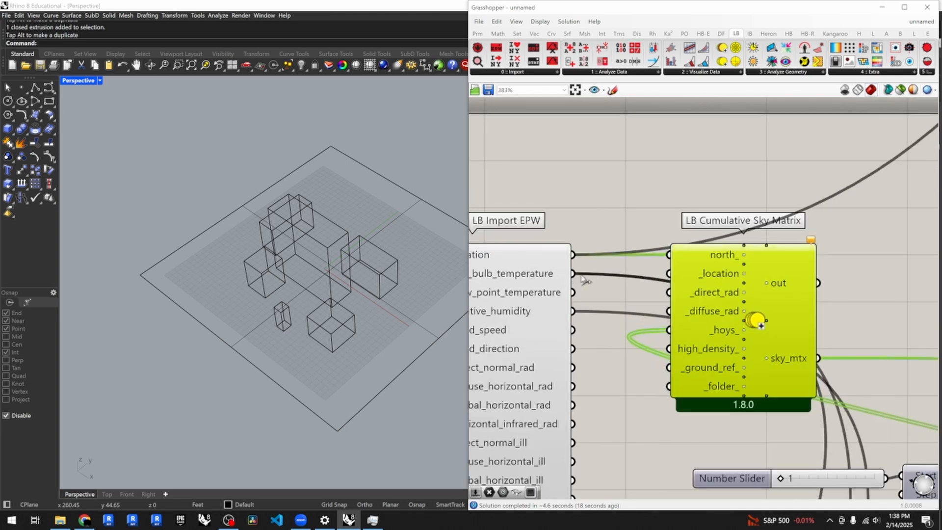
{"action": "scroll", "coordinate": [630, 280], "scroll_direction": "down", "scroll_amount": 1}
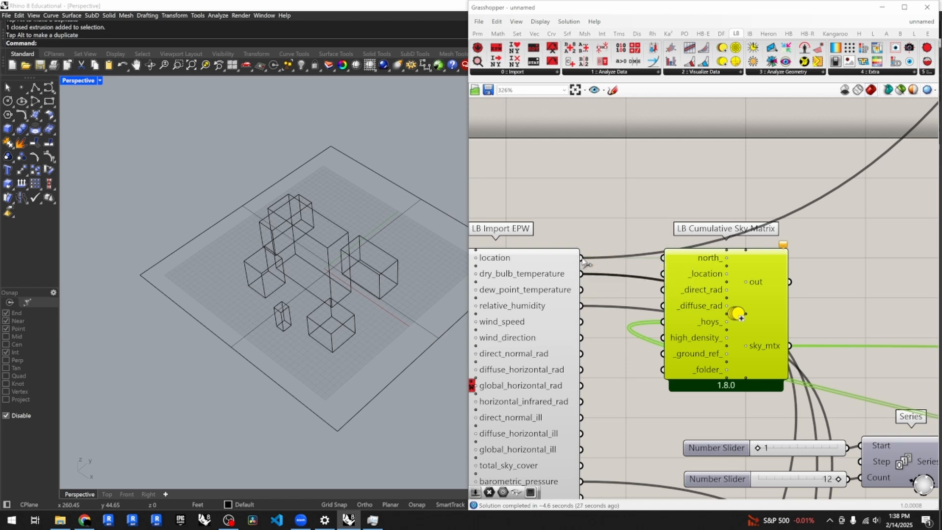
{"action": "left_click_drag", "start_coordinate": [583, 260], "coordinate": [699, 239]}
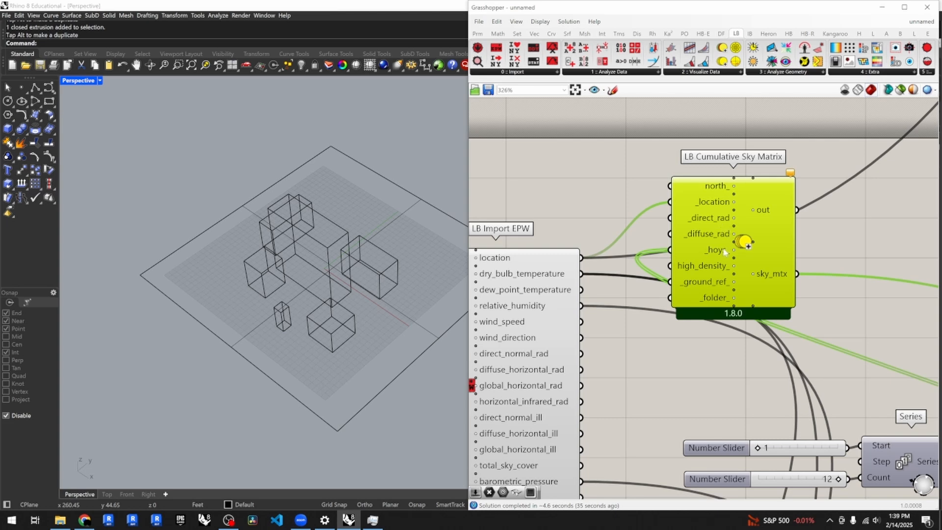
- Wire direct_normal_rad into _direct_rad and diffuse_horizontal_rad into _diffuse_rad of LB Cumulative Sky Matrix
{"action": "scroll", "coordinate": [658, 271], "scroll_direction": "down", "scroll_amount": 2}
{"action": "scroll", "coordinate": [587, 413], "scroll_direction": "up", "scroll_amount": 1}
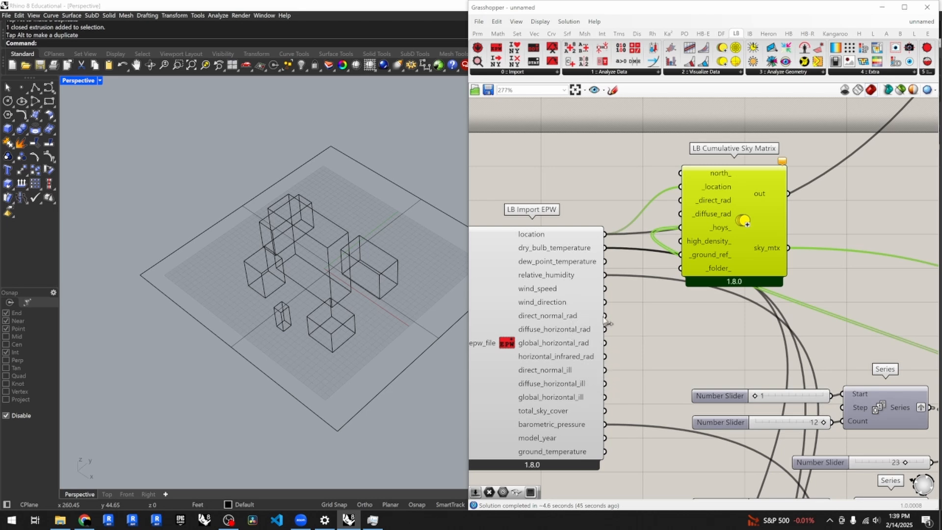
{"action": "left_click_drag", "start_coordinate": [605, 315], "coordinate": [686, 204]}
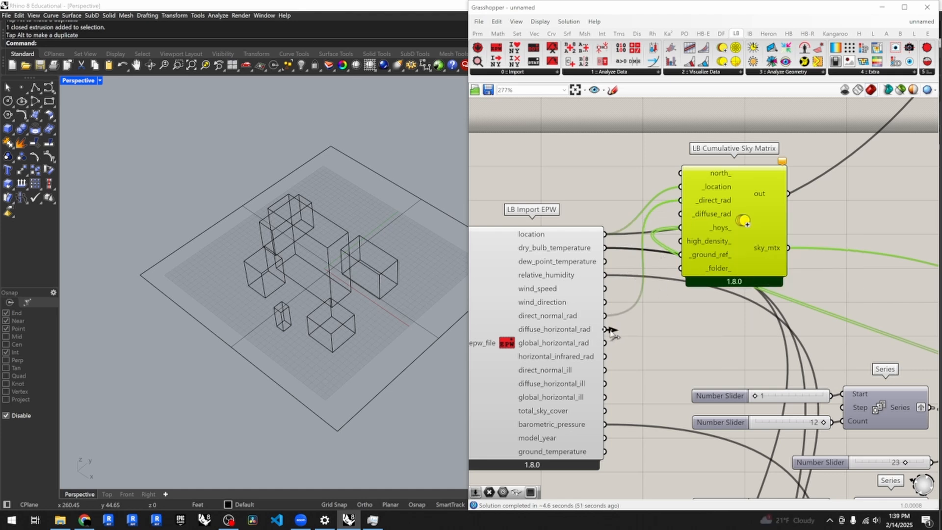
{"action": "left_click_drag", "start_coordinate": [610, 330], "coordinate": [686, 216]}
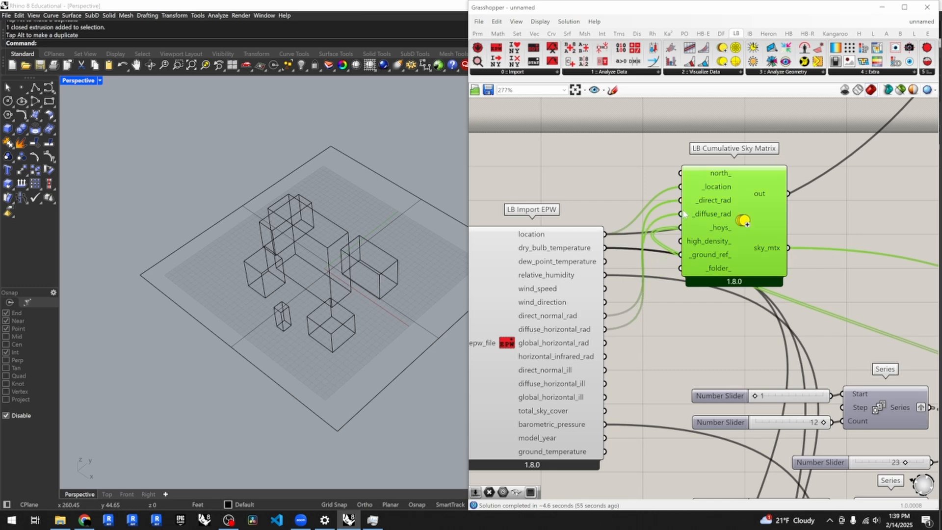
- Move LB Cumulative Sky Matrix away from LB Import EPW and space LB Incident Radiation further out from it
{"action": "scroll", "coordinate": [622, 289], "scroll_direction": "down", "scroll_amount": 1}
{"action": "scroll", "coordinate": [622, 289], "scroll_direction": "down", "scroll_amount": 4}
{"action": "left_click_drag", "start_coordinate": [668, 259], "coordinate": [828, 285]}
{"action": "scroll", "coordinate": [610, 240], "scroll_direction": "down", "scroll_amount": 4}
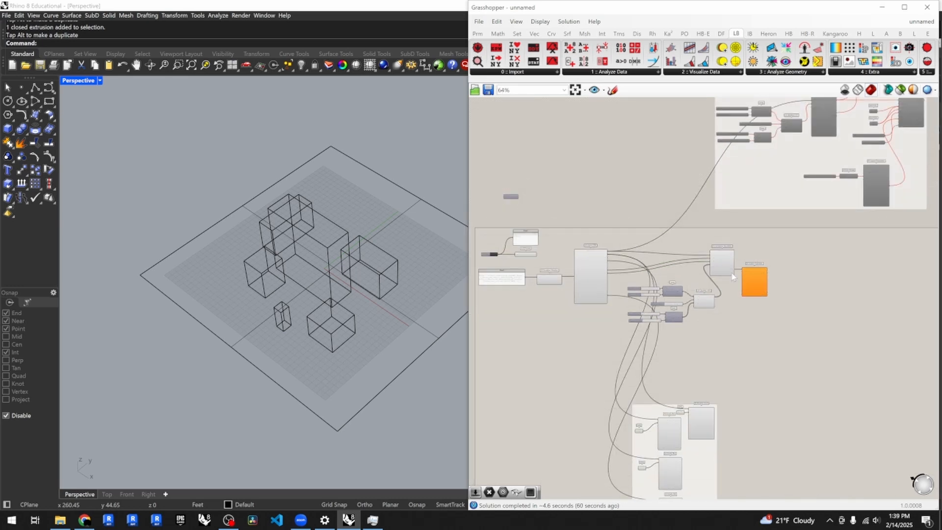
{"action": "scroll", "coordinate": [759, 273], "scroll_direction": "up", "scroll_amount": 7}
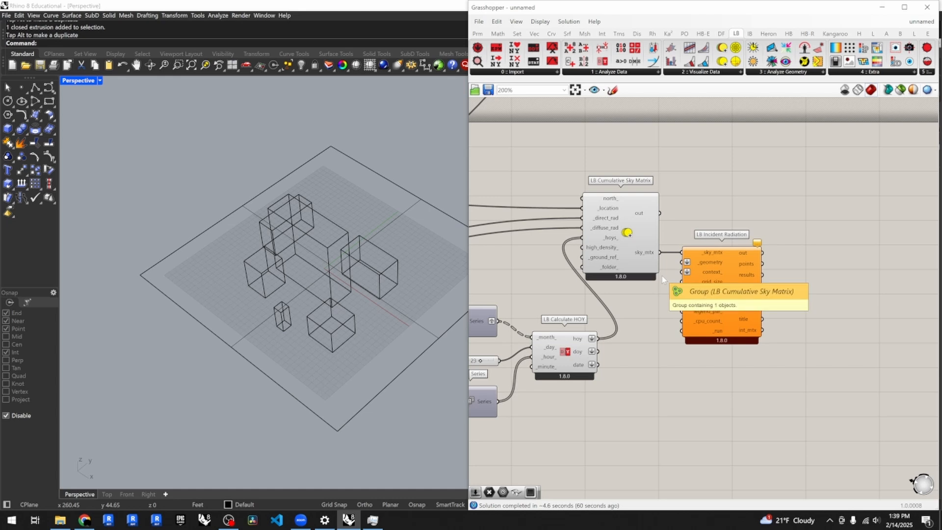
{"action": "left_click_drag", "start_coordinate": [730, 293], "coordinate": [816, 296]}
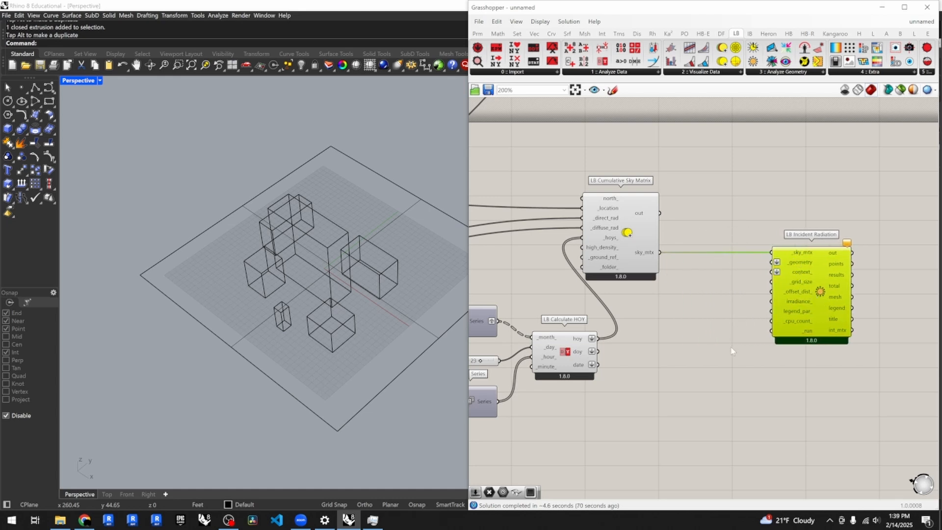
- Copy the sun study's two Geometry parameters, grid size slider and Boolean Toggle to below LB Incident Radiation and enable the copies
{"action": "scroll", "coordinate": [673, 364], "scroll_direction": "down", "scroll_amount": 3}
{"action": "scroll", "coordinate": [834, 136], "scroll_direction": "up", "scroll_amount": 3}
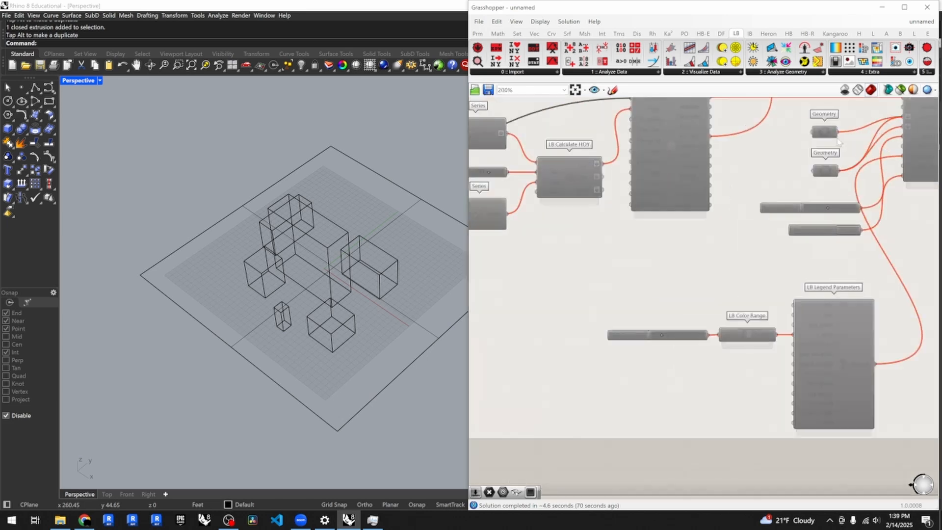
{"action": "left_click", "coordinate": [824, 132]}
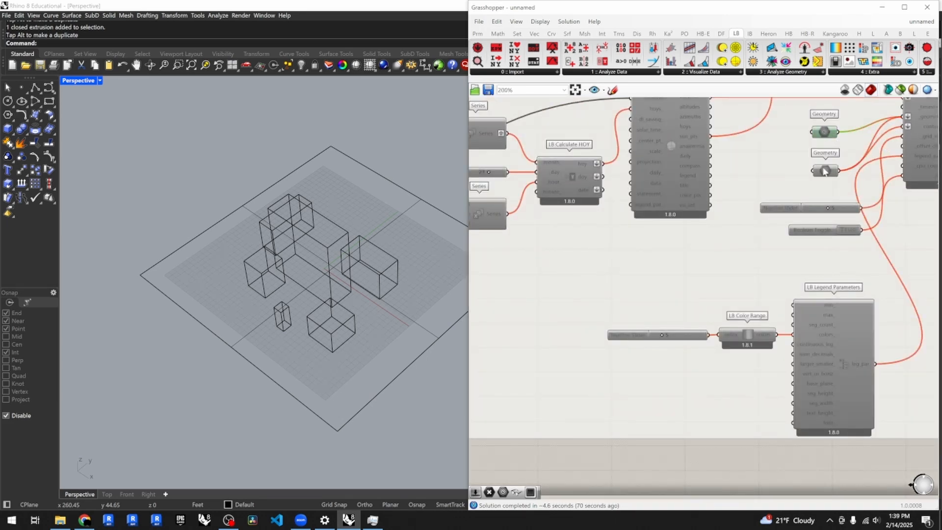
{"action": "left_click", "coordinate": [825, 170], "text": "shift"}
{"action": "left_click", "coordinate": [783, 209], "text": "shift"}
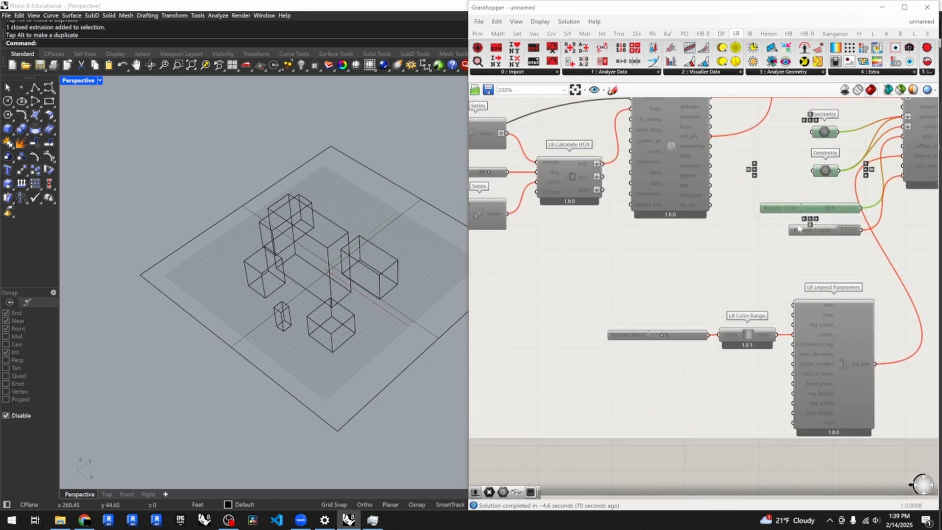
{"action": "left_click", "coordinate": [800, 231], "text": "shift"}
{"action": "scroll", "coordinate": [806, 210], "scroll_direction": "down", "scroll_amount": 5}
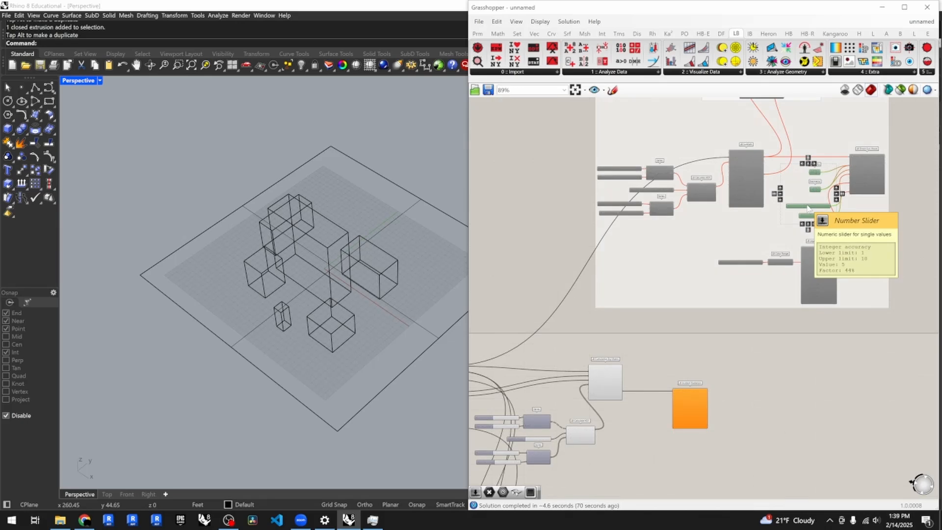
{"action": "scroll", "coordinate": [810, 191], "scroll_direction": "down", "scroll_amount": 4}
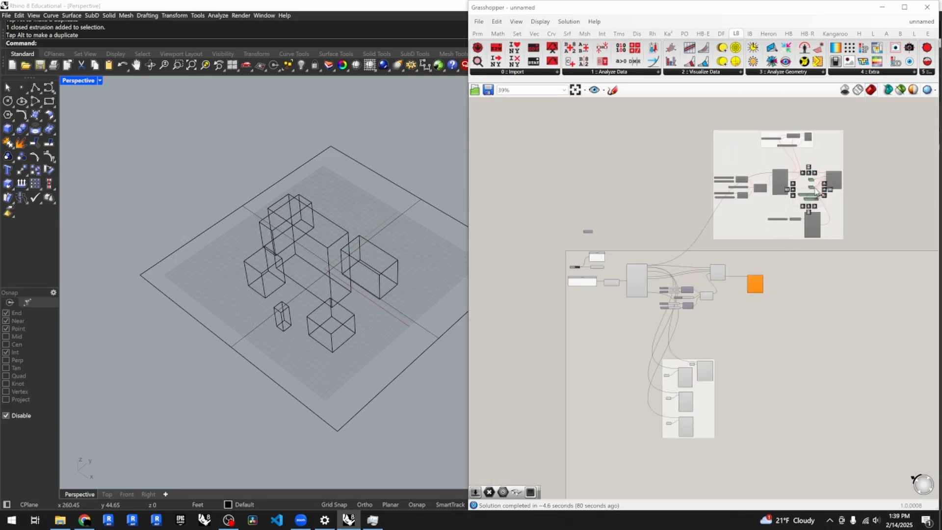
{"action": "left_click_drag", "start_coordinate": [812, 193], "coordinate": [747, 310]}
{"action": "scroll", "coordinate": [747, 309], "scroll_direction": "up", "scroll_amount": 6}
{"action": "middle_click", "coordinate": [747, 309]}
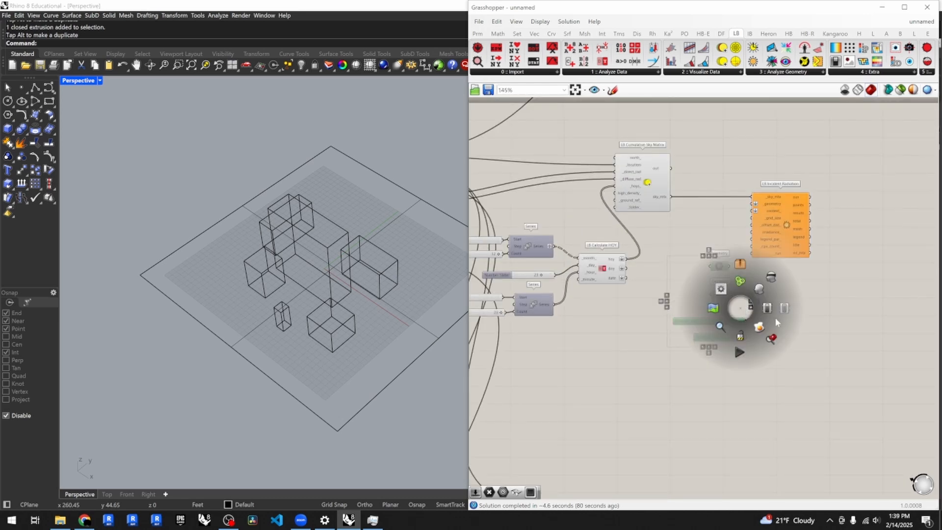
{"action": "left_click", "coordinate": [790, 319]}
- Wire the upper copied Geometry parameter into _geometry and the lower one into context_ of LB Incident Radiation
{"action": "scroll", "coordinate": [759, 262], "scroll_direction": "up", "scroll_amount": 3}
{"action": "left_click_drag", "start_coordinate": [710, 269], "coordinate": [753, 170]}
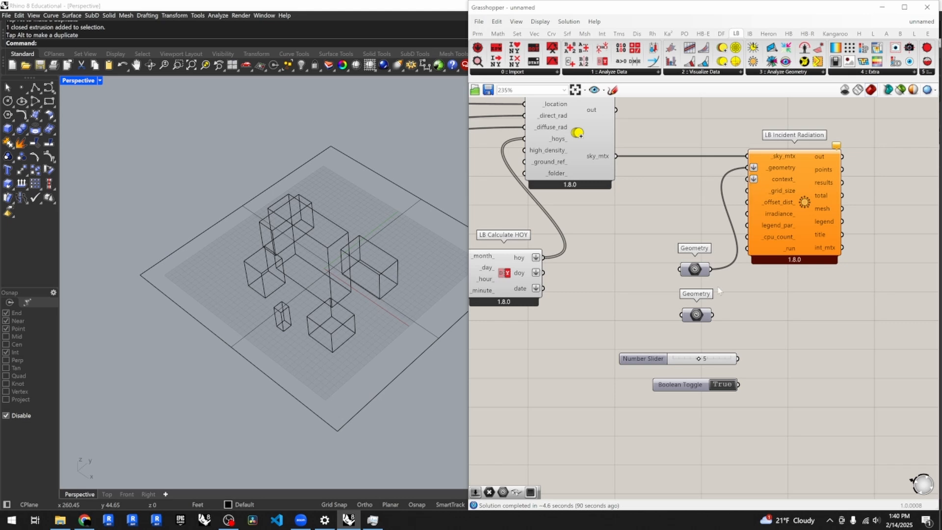
{"action": "left_click", "coordinate": [701, 269]}
{"action": "left_click_drag", "start_coordinate": [712, 315], "coordinate": [741, 180]}
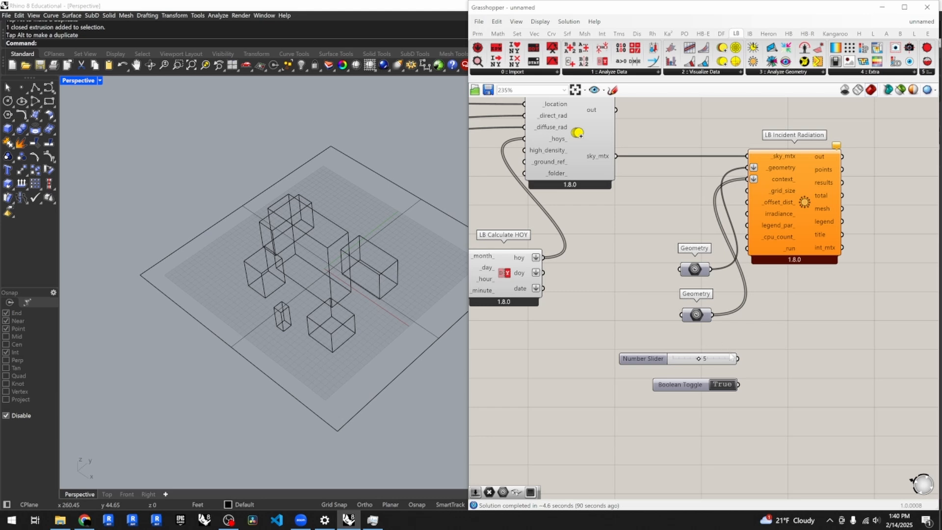
- Wire the copied Number Slider into _grid_size and the Boolean Toggle into _run of LB Incident Radiation
{"action": "left_click_drag", "start_coordinate": [737, 358], "coordinate": [751, 193]}
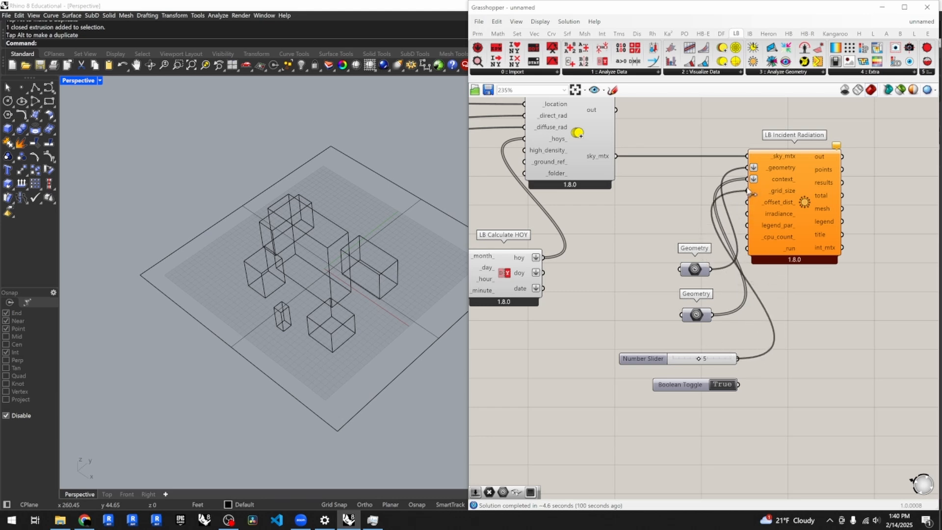
{"action": "left_click_drag", "start_coordinate": [738, 384], "coordinate": [750, 254]}
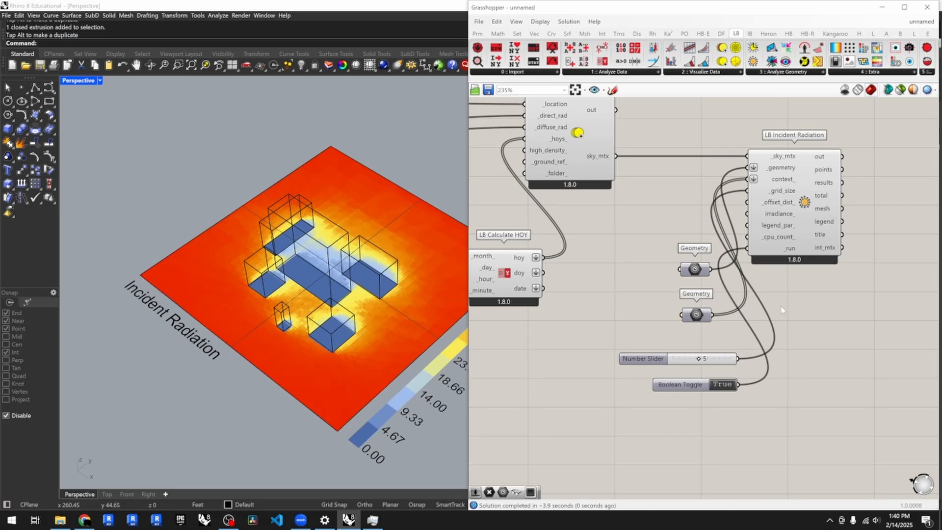
{"action": "scroll", "coordinate": [178, 252], "scroll_direction": "down", "scroll_amount": 6}
{"action": "scroll", "coordinate": [196, 273], "scroll_direction": "up", "scroll_amount": 2}
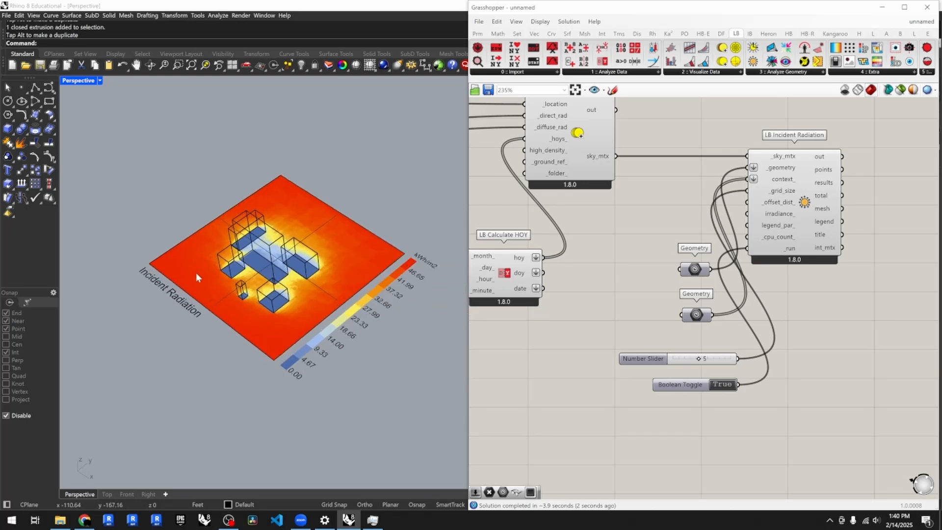
{"action": "right_click_drag", "start_coordinate": [213, 342], "coordinate": [224, 376]}
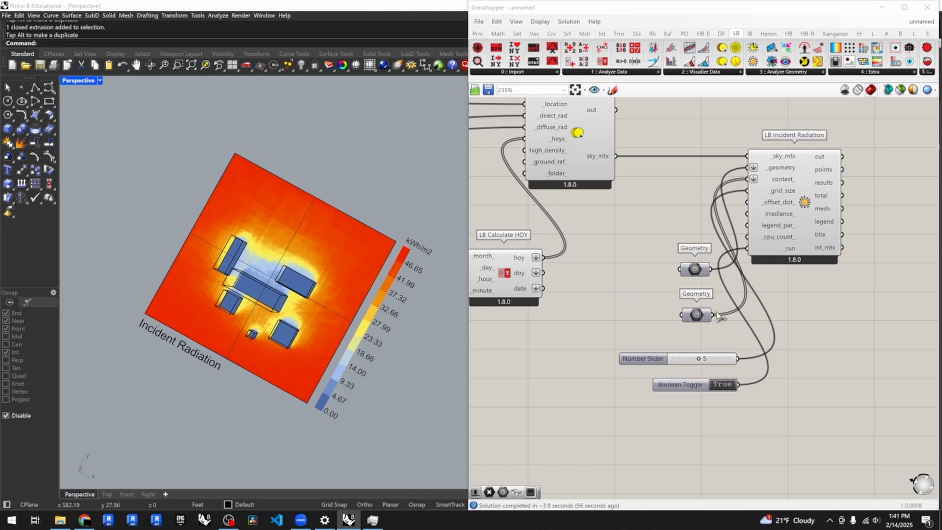
- Add the lower context Geometry parameter as a second source of _geometry on LB Incident Radiation
{"action": "left_click_drag", "start_coordinate": [712, 315], "coordinate": [752, 170]}
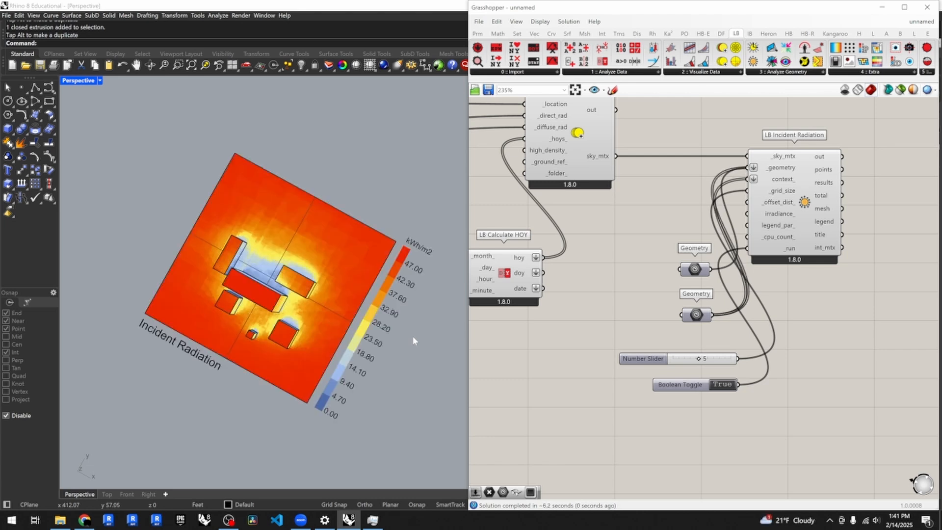
{"action": "scroll", "coordinate": [229, 317], "scroll_direction": "up", "scroll_amount": 2}
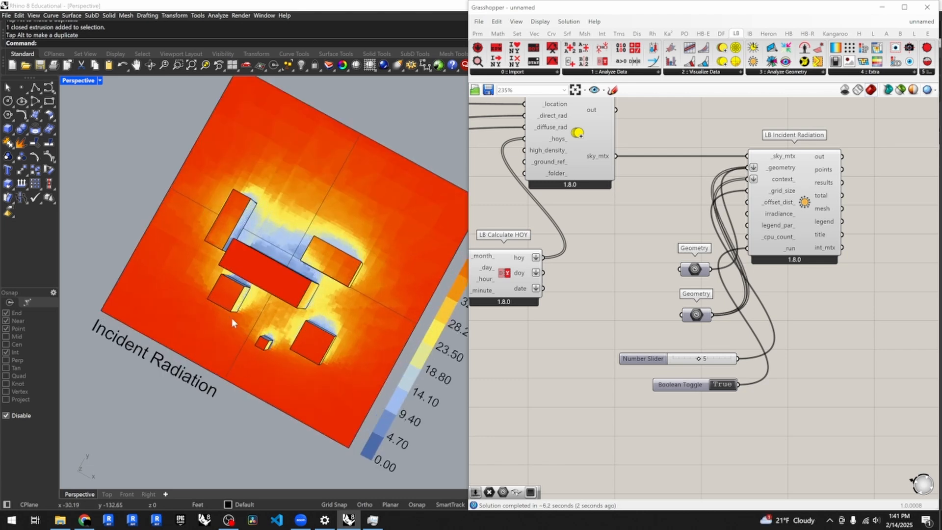
{"action": "right_click_drag", "start_coordinate": [328, 362], "coordinate": [418, 225]}
{"action": "right_click_drag", "start_coordinate": [384, 403], "coordinate": [343, 392]}
{"action": "scroll", "coordinate": [336, 318], "scroll_direction": "up", "scroll_amount": 2}
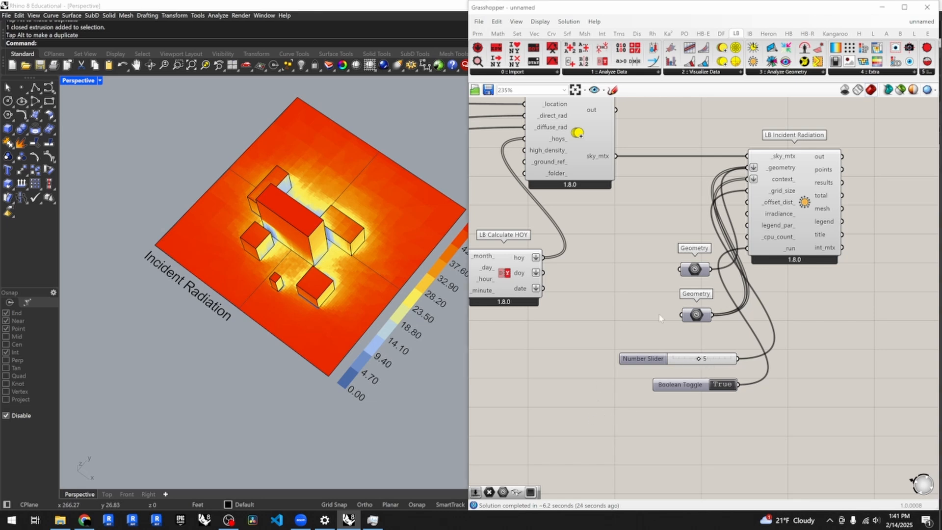
- Move the sky matrix, HOY and incident radiation components together further away from LB Import EPW
{"action": "scroll", "coordinate": [751, 265], "scroll_direction": "down", "scroll_amount": 8}
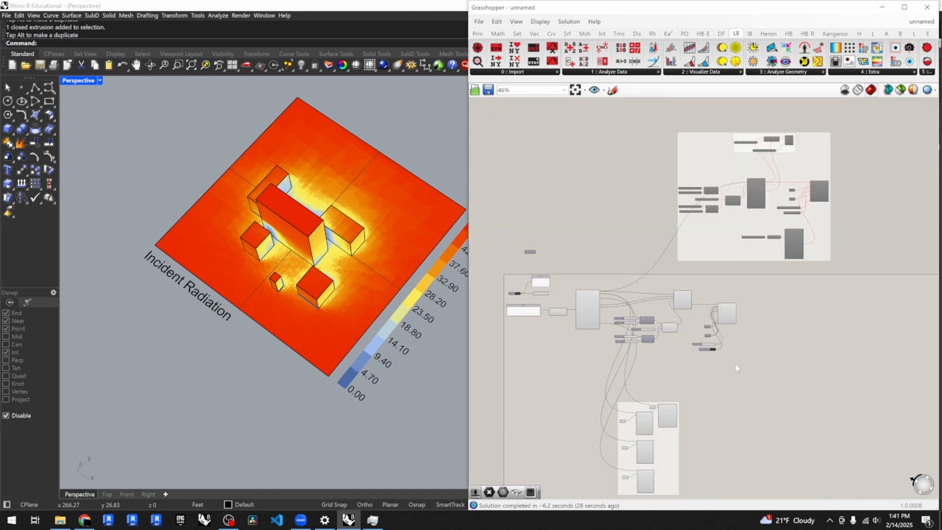
{"action": "left_click_drag", "start_coordinate": [744, 345], "coordinate": [619, 278]}
{"action": "left_click_drag", "start_coordinate": [748, 360], "coordinate": [614, 289]}
{"action": "left_click_drag", "start_coordinate": [686, 306], "coordinate": [779, 306]}
- Copy the sun study's LB Legend Parameters, LB Color Range and index slider to below the HOY components and enable the copies
{"action": "scroll", "coordinate": [819, 221], "scroll_direction": "up", "scroll_amount": 5}
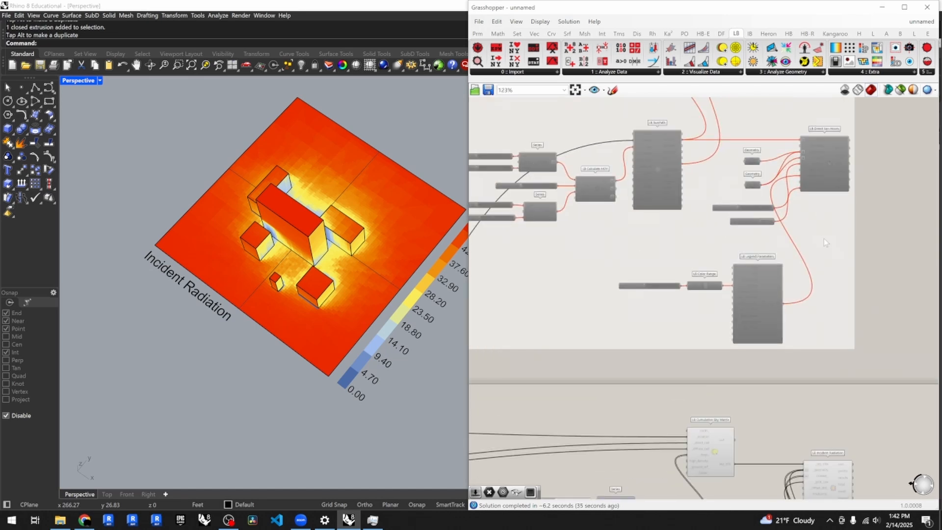
{"action": "left_click_drag", "start_coordinate": [779, 363], "coordinate": [676, 279]}
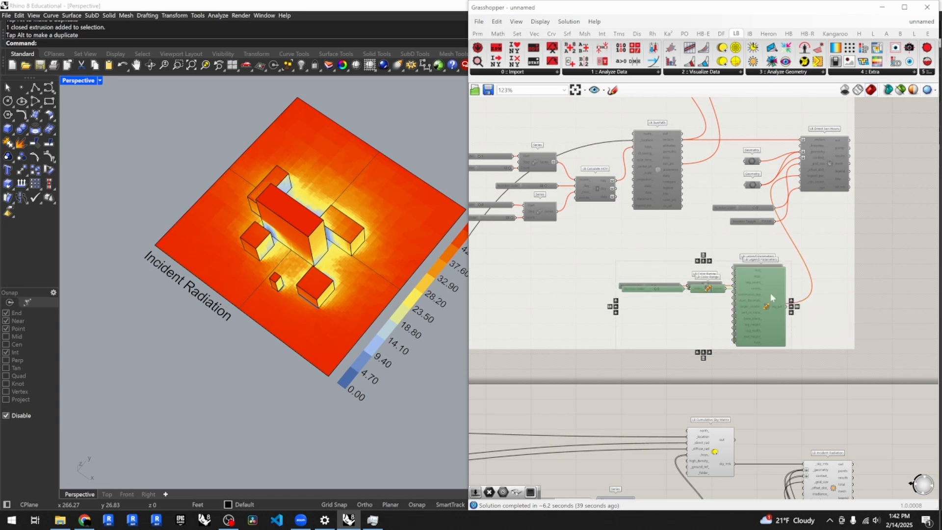
{"action": "scroll", "coordinate": [729, 375], "scroll_direction": "down", "scroll_amount": 6}
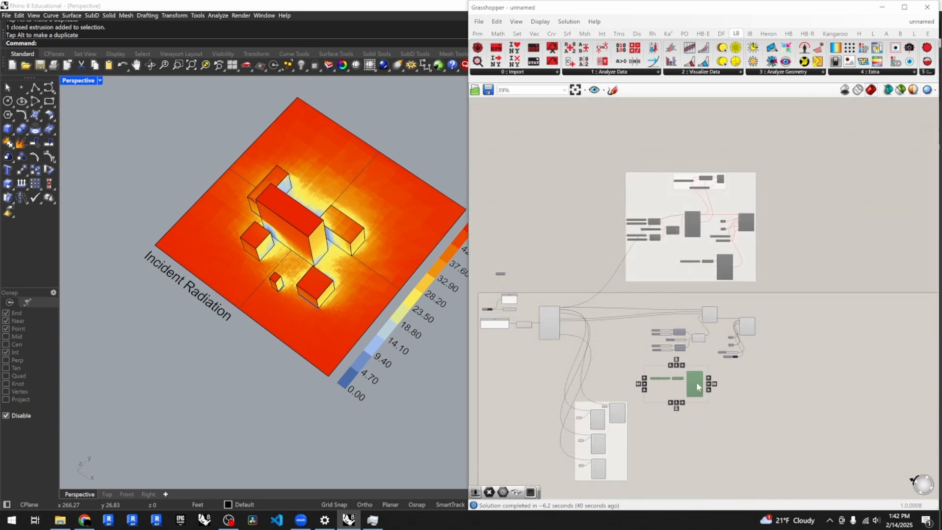
{"action": "scroll", "coordinate": [705, 377], "scroll_direction": "up", "scroll_amount": 5}
{"action": "middle_click", "coordinate": [706, 377]}
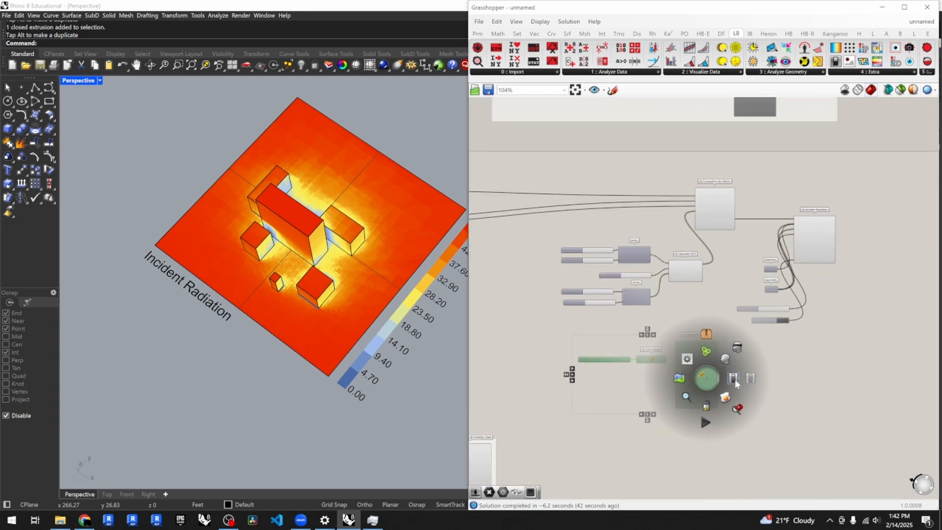
{"action": "left_click", "coordinate": [735, 381]}
{"action": "left_click", "coordinate": [734, 375]}
- Wire leg_par of the copied LB Legend Parameters into legend_par_ of LB Incident Radiation
{"action": "scroll", "coordinate": [729, 361], "scroll_direction": "up", "scroll_amount": 5}
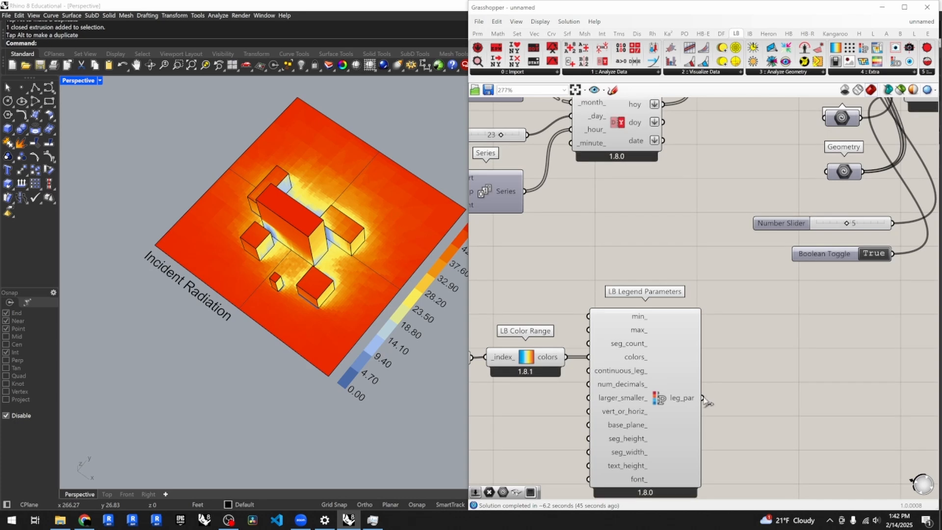
{"action": "scroll", "coordinate": [715, 390], "scroll_direction": "down", "scroll_amount": 3}
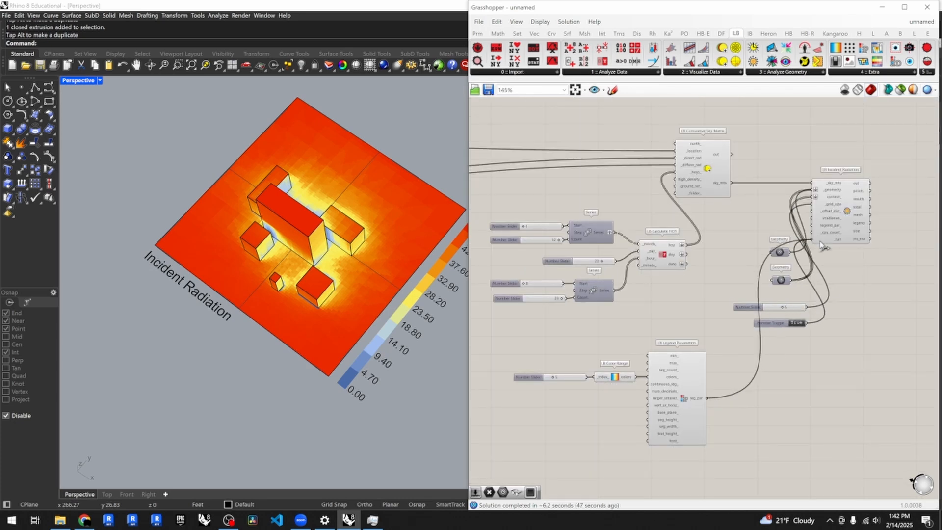
{"action": "mouse_move", "coordinate": [820, 242]}
{"action": "left_mouse_down"}
{"action": "mouse_move", "coordinate": [779, 226]}
{"action": "mouse_move", "coordinate": [815, 229]}
{"action": "left_mouse_up"}
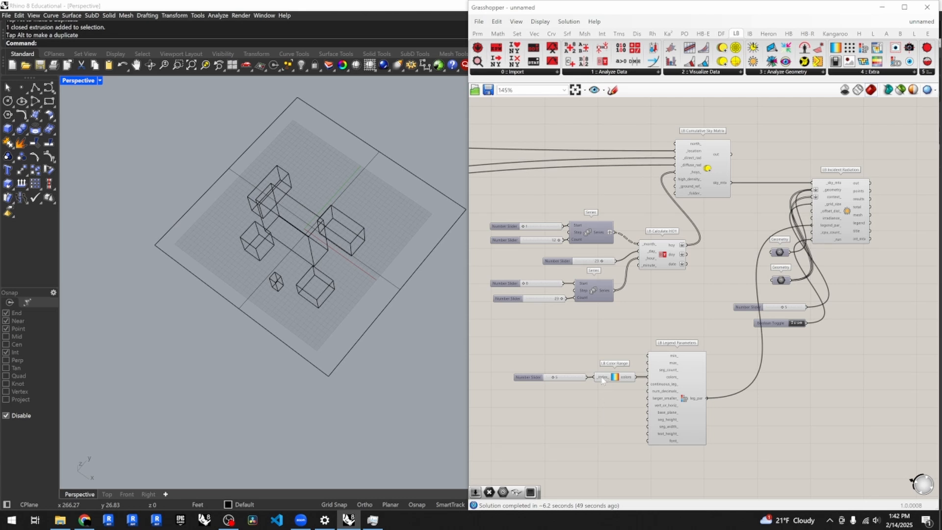
- Set the copied LB Color Range index slider to 3 for the Ecotect gradient
{"action": "mouse_move", "coordinate": [602, 380]}
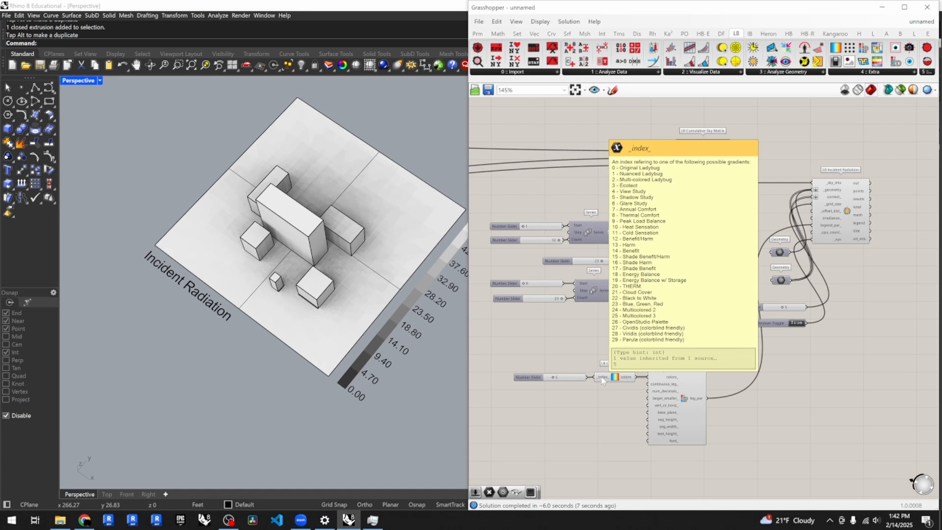
{"action": "double_click", "coordinate": [555, 377]}
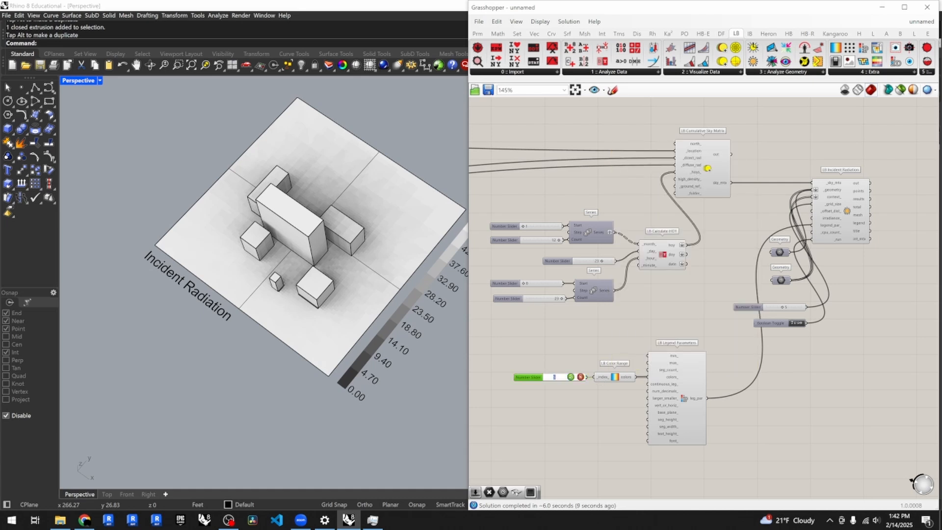
{"action": "type", "text": "3"}
{"action": "key", "text": "Return"}
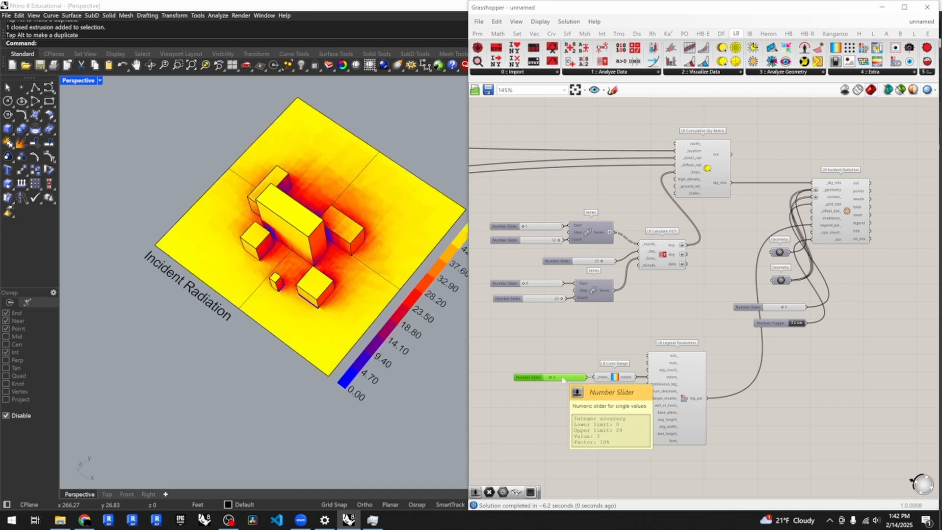
- Examine the incident radiation results around the building masses, including the grid cells at the base of the smaller blocks
{"action": "right_click_drag", "start_coordinate": [394, 313], "coordinate": [293, 317]}
{"action": "scroll", "coordinate": [294, 317], "scroll_direction": "down", "scroll_amount": 5}
{"action": "scroll", "coordinate": [379, 272], "scroll_direction": "up", "scroll_amount": 6}
{"action": "right_click_drag", "start_coordinate": [381, 286], "coordinate": [390, 249]}
{"action": "scroll", "coordinate": [389, 247], "scroll_direction": "down", "scroll_amount": 5}
{"action": "scroll", "coordinate": [356, 338], "scroll_direction": "up", "scroll_amount": 4}
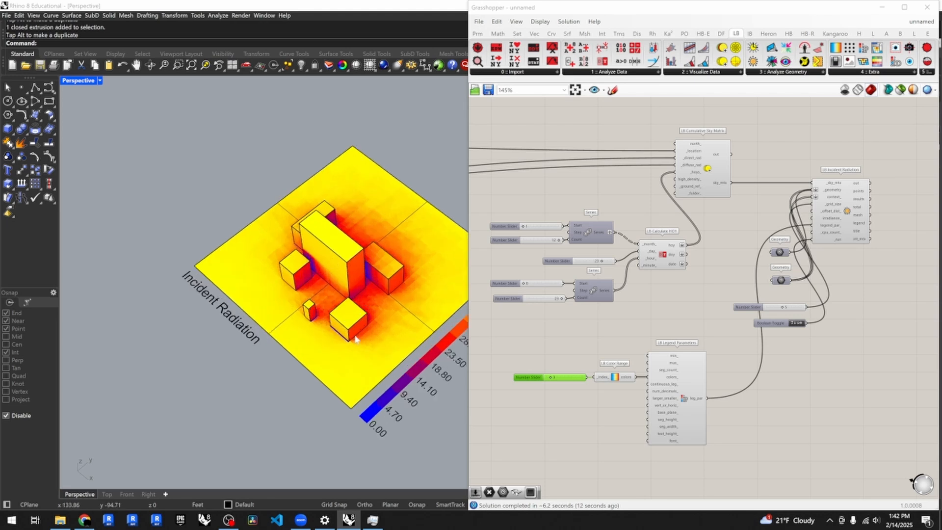
{"action": "right_click_drag", "start_coordinate": [356, 338], "coordinate": [385, 339]}
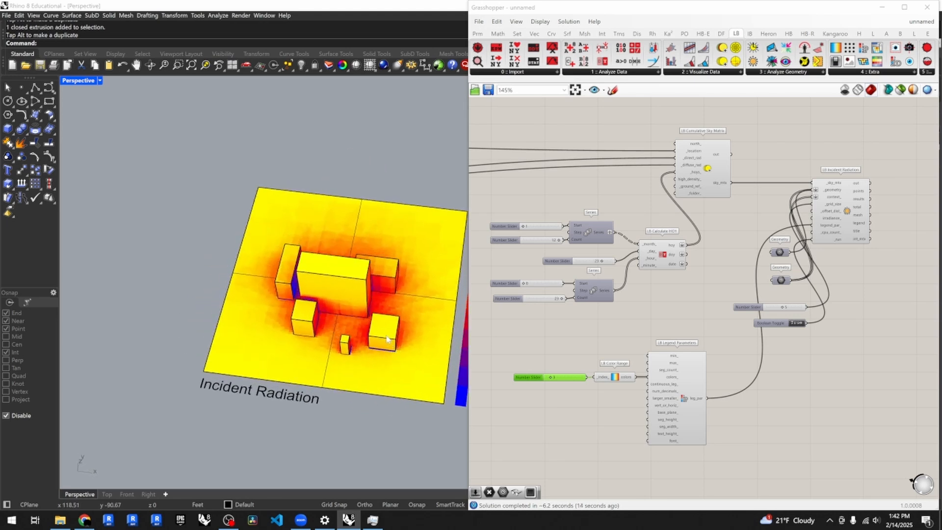
{"action": "left_click", "coordinate": [387, 339]}
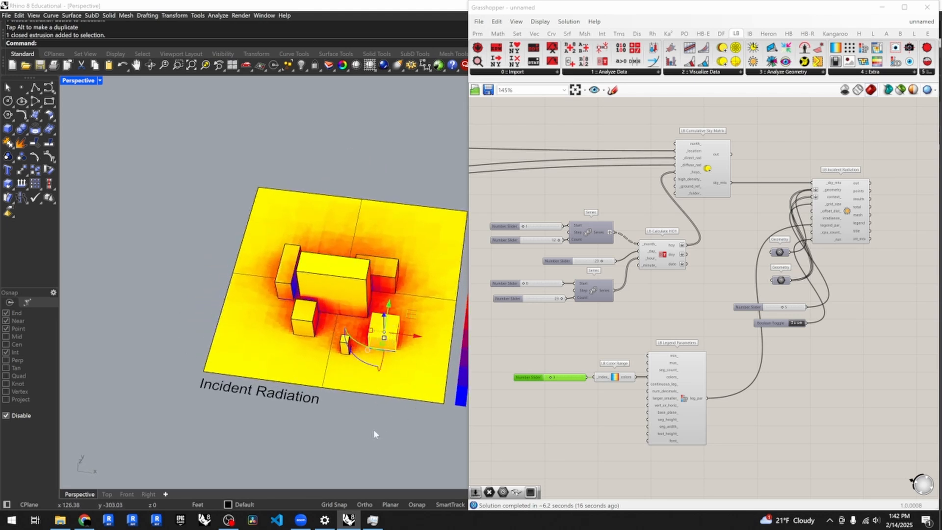
{"action": "key", "text": "Escape"}
{"action": "scroll", "coordinate": [389, 355], "scroll_direction": "up", "scroll_amount": 10}
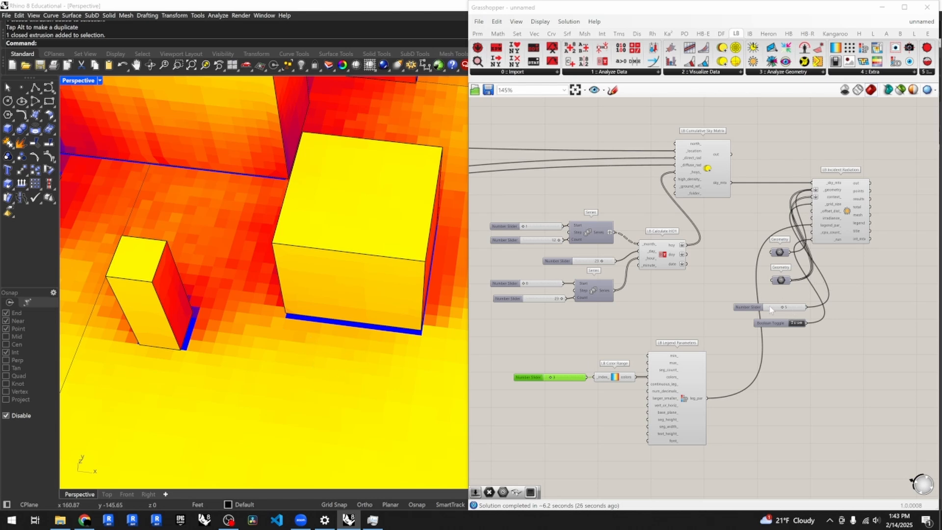
{"action": "scroll", "coordinate": [255, 271], "scroll_direction": "down", "scroll_amount": 5}
{"action": "scroll", "coordinate": [254, 271], "scroll_direction": "down", "scroll_amount": 3}
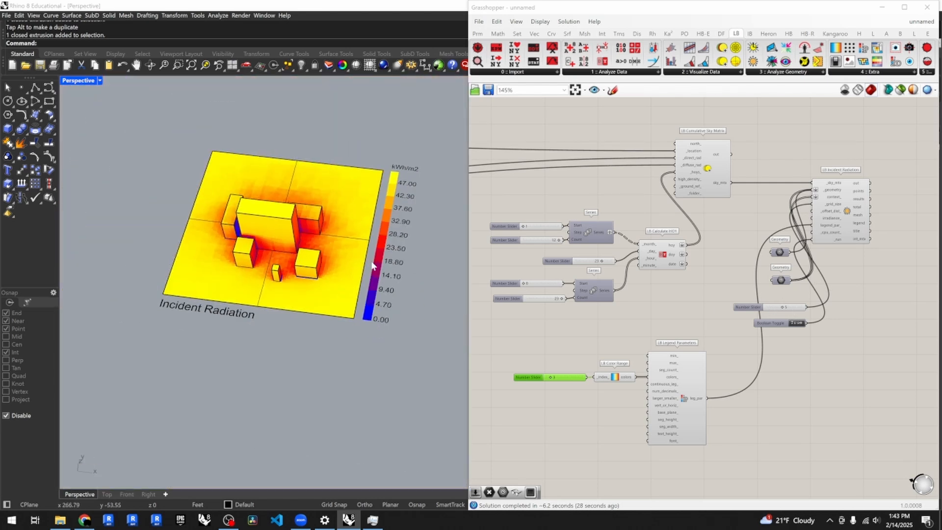
- Set the grid size slider of LB Incident Radiation to 2 for a finer analysis mesh
{"action": "double_click", "coordinate": [777, 307]}
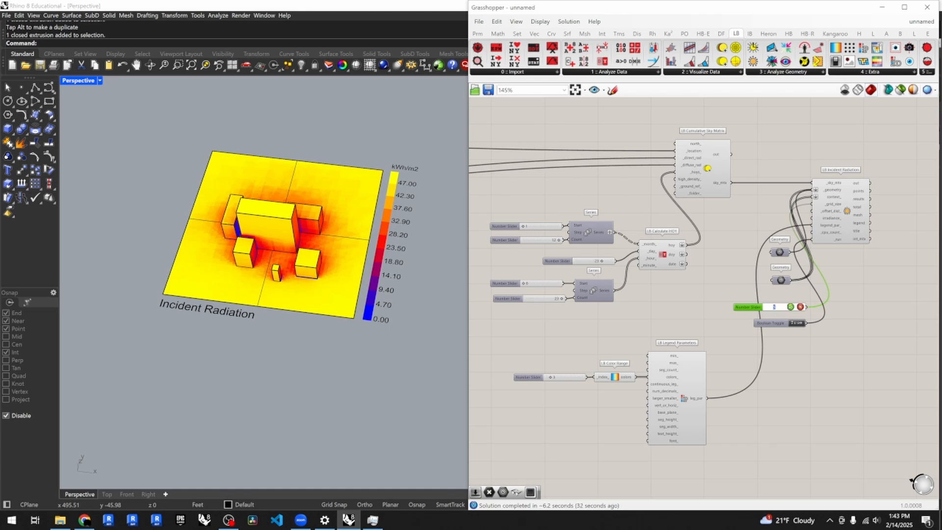
{"action": "key", "text": "Return"}
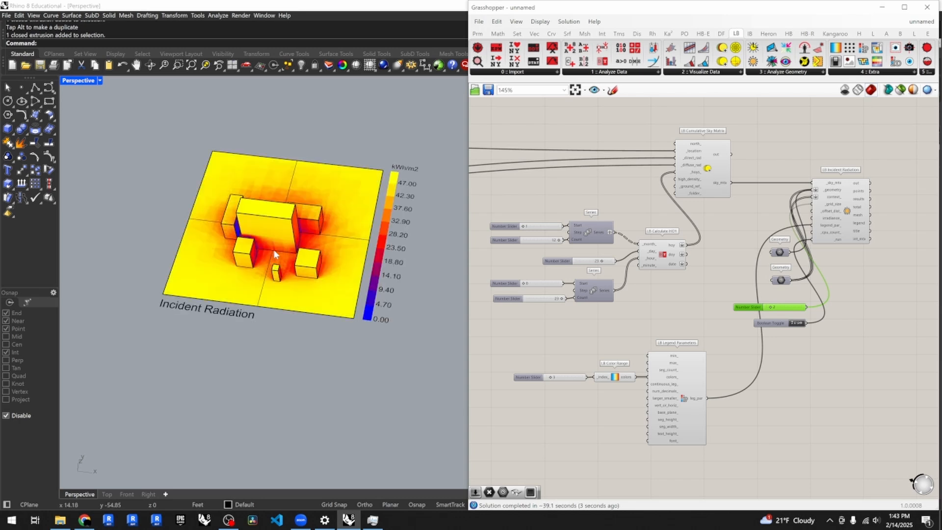
{"action": "scroll", "coordinate": [272, 249], "scroll_direction": "up", "scroll_amount": 5}
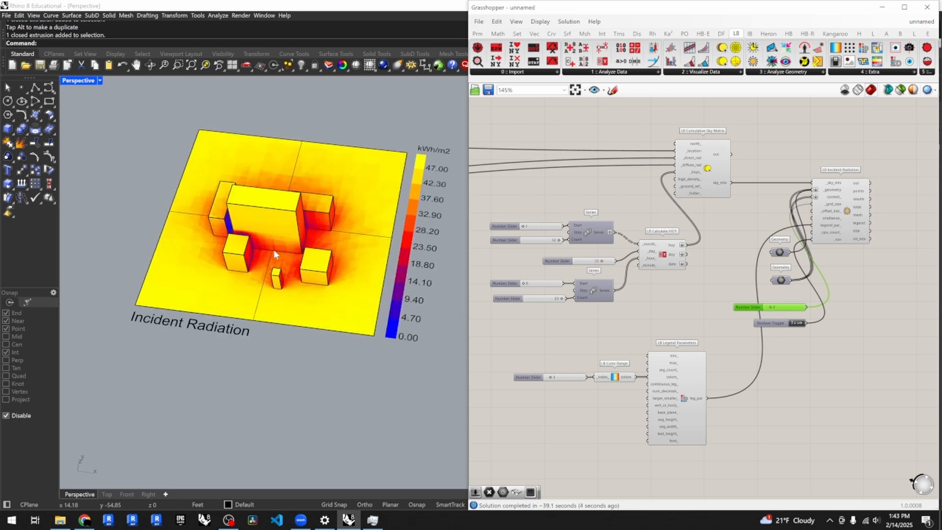
{"action": "right_click_drag", "start_coordinate": [282, 260], "coordinate": [361, 360]}
{"action": "scroll", "coordinate": [315, 315], "scroll_direction": "down", "scroll_amount": 7}
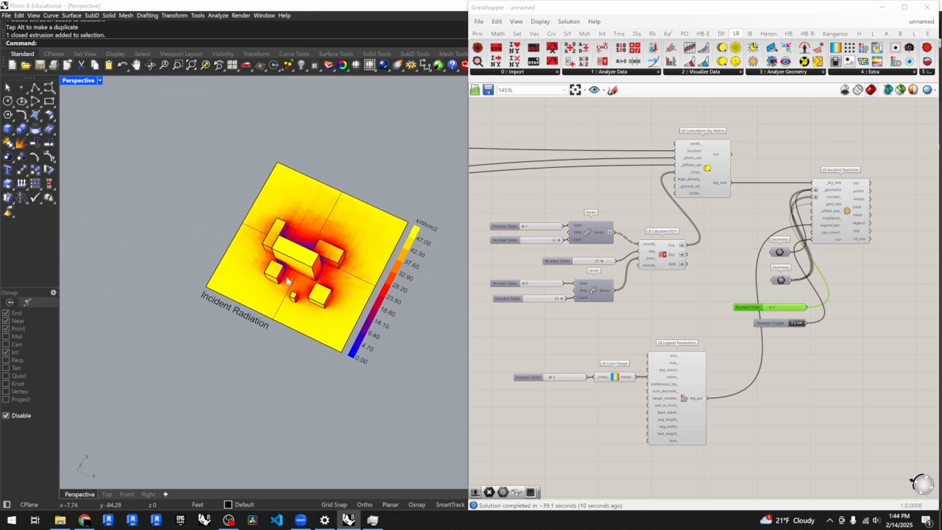
- Examine the finer-grid incident radiation results on the ground plane around the building masses from above and at an angle
{"action": "scroll", "coordinate": [266, 274], "scroll_direction": "up", "scroll_amount": 6}
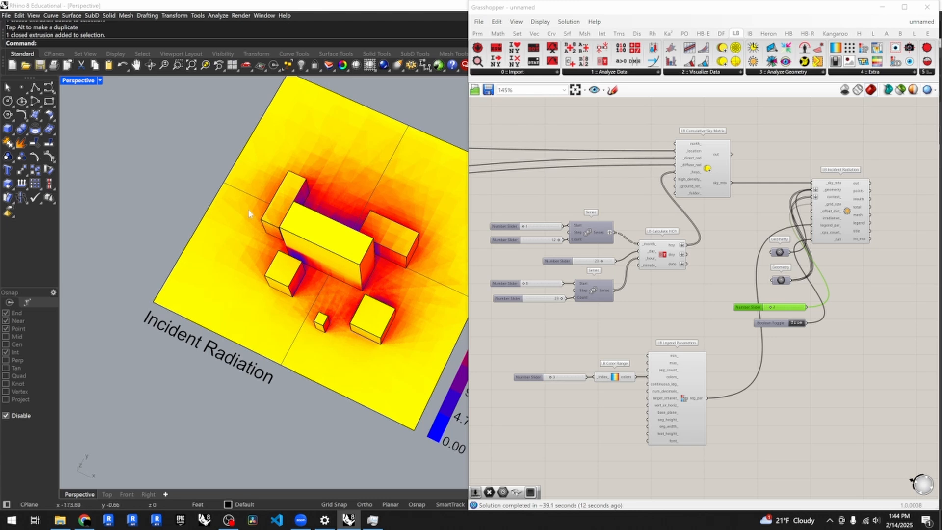
{"action": "scroll", "coordinate": [415, 337], "scroll_direction": "down", "scroll_amount": 3}
{"action": "right_click_drag", "start_coordinate": [414, 336], "coordinate": [288, 274]}
{"action": "scroll", "coordinate": [316, 260], "scroll_direction": "up", "scroll_amount": 5}
{"action": "scroll", "coordinate": [245, 257], "scroll_direction": "down", "scroll_amount": 3}
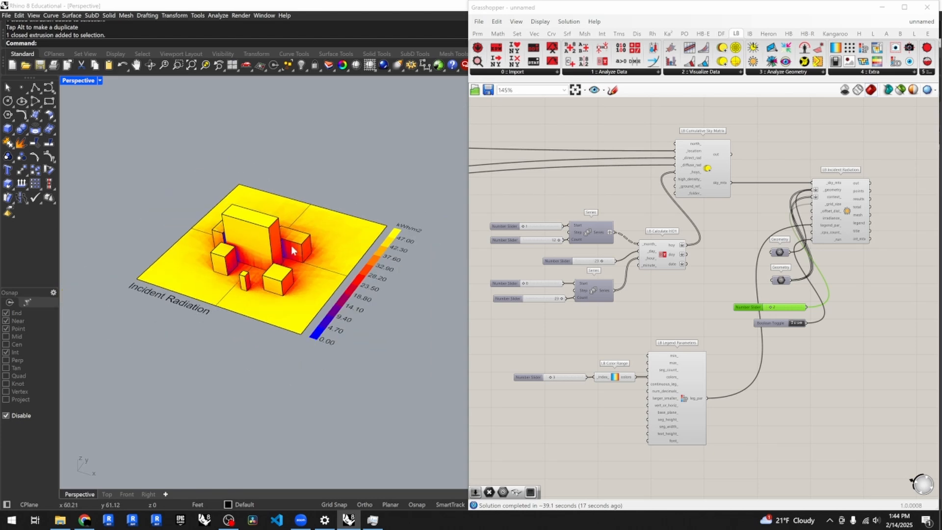
{"action": "scroll", "coordinate": [202, 255], "scroll_direction": "up", "scroll_amount": 3}
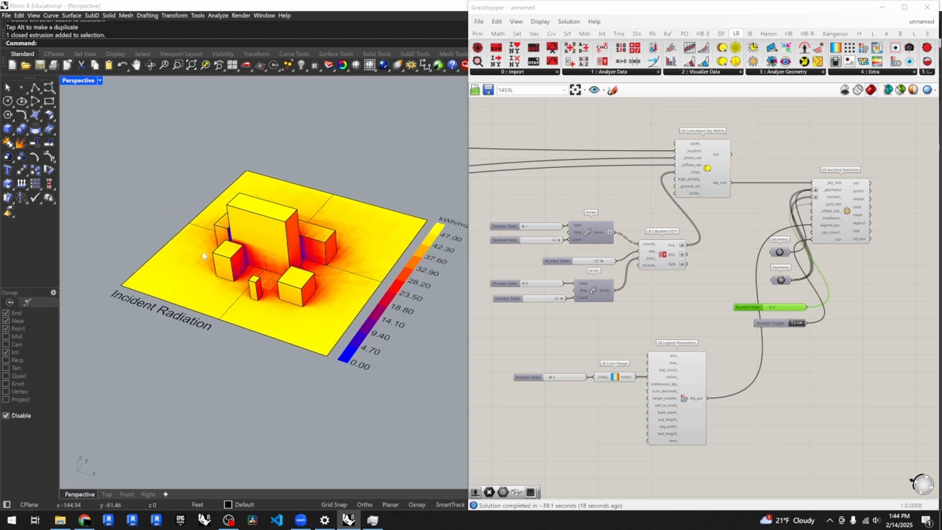
- Browse the Ladybug components available for visualizing data and analyzing geometry
{"action": "left_click", "coordinate": [881, 8]}
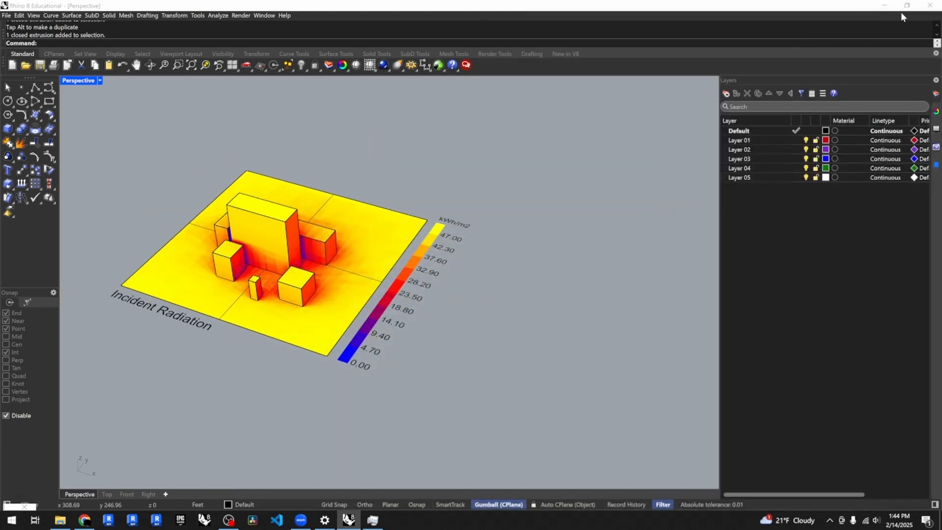
{"action": "left_click", "coordinate": [7, 506]}
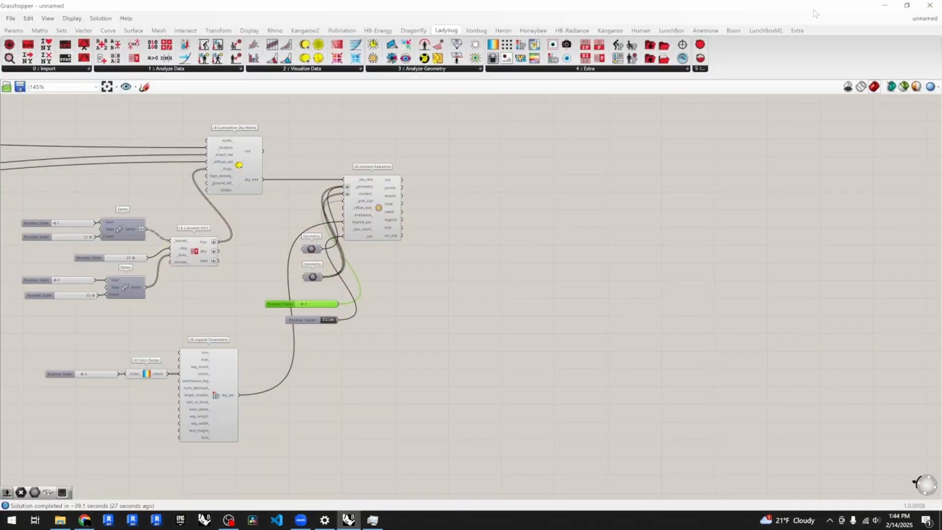
{"action": "scroll", "coordinate": [681, 311], "scroll_direction": "down", "scroll_amount": 3}
{"action": "scroll", "coordinate": [681, 314], "scroll_direction": "down", "scroll_amount": 4}
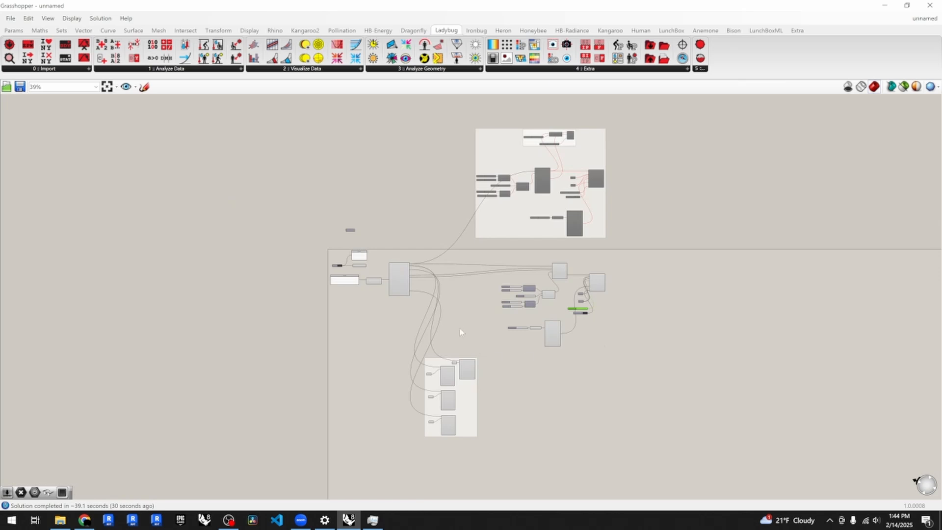
{"action": "scroll", "coordinate": [461, 332], "scroll_direction": "up", "scroll_amount": 1}
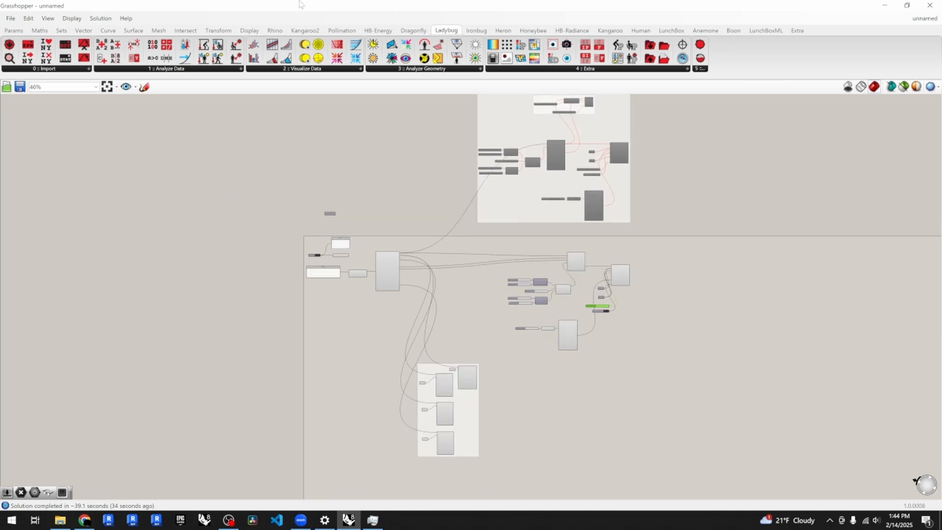
{"action": "left_click", "coordinate": [338, 73]}
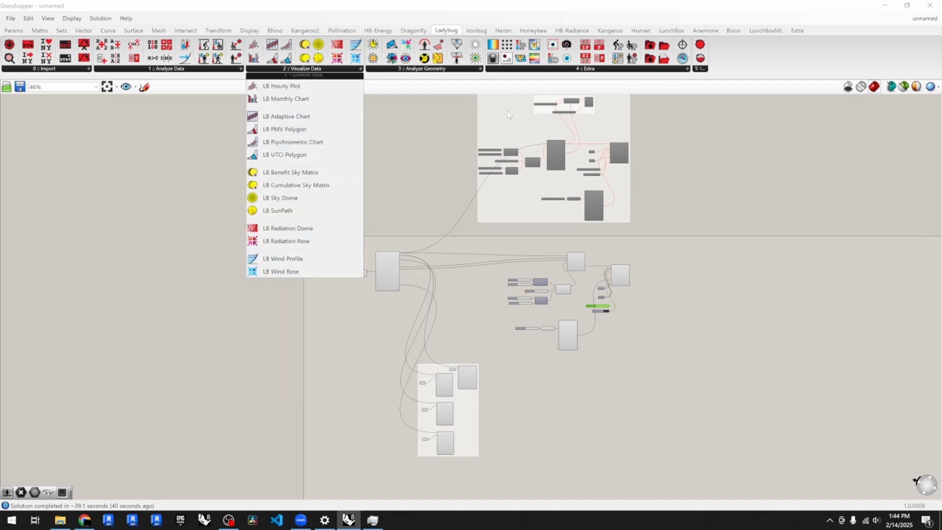
{"action": "left_click", "coordinate": [448, 69]}
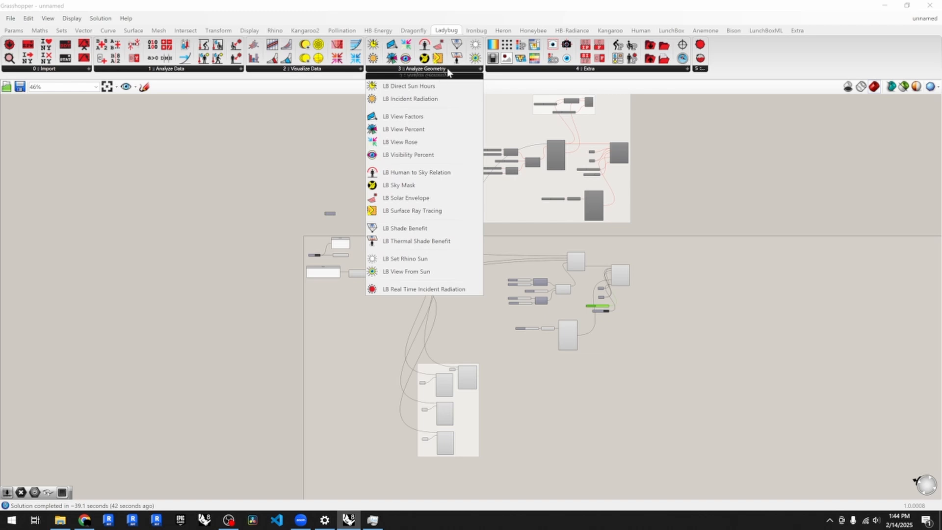
{"action": "left_click", "coordinate": [346, 330]}
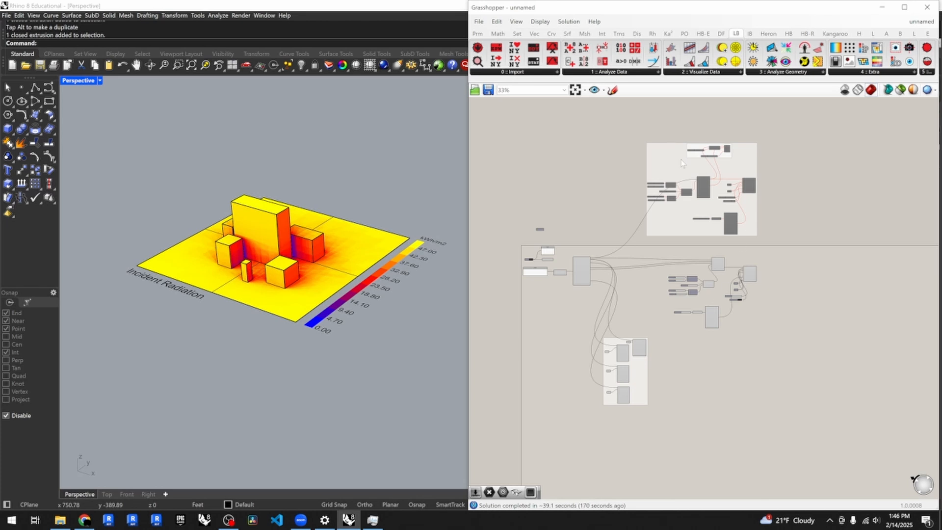
- Add a Scribble titled "Sun - Shadow Study" above the disabled sun path and direct sun hours group
{"action": "scroll", "coordinate": [682, 162], "scroll_direction": "up", "scroll_amount": 2}
{"action": "scroll", "coordinate": [718, 167], "scroll_direction": "up", "scroll_amount": 3}
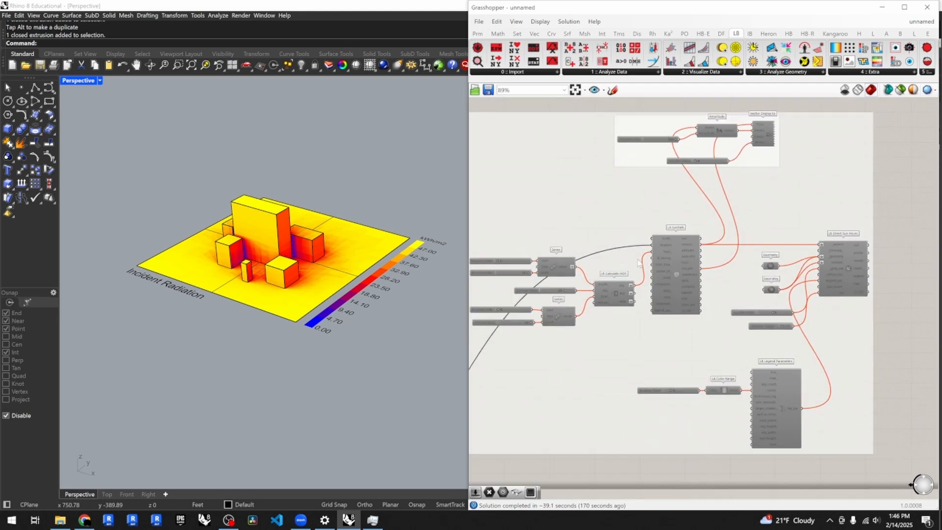
{"action": "scroll", "coordinate": [637, 263], "scroll_direction": "down", "scroll_amount": 3}
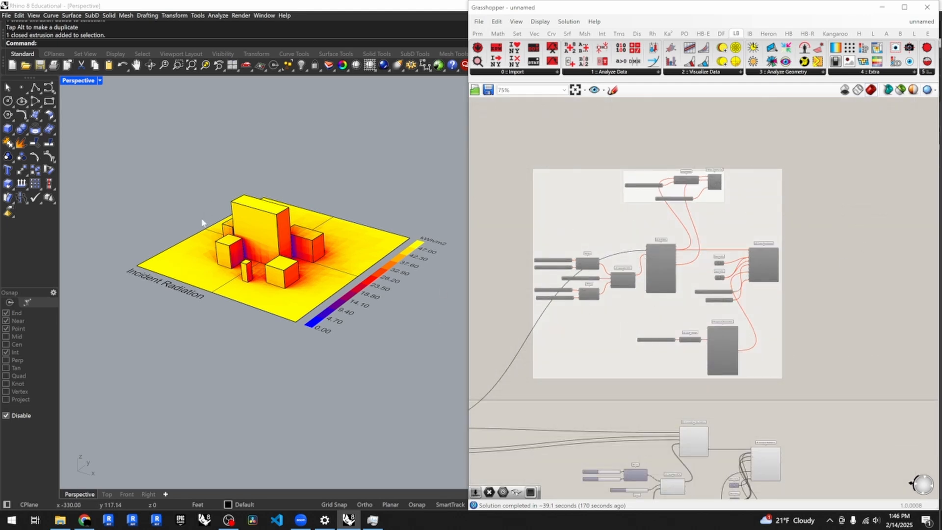
{"action": "scroll", "coordinate": [680, 201], "scroll_direction": "up", "scroll_amount": 3}
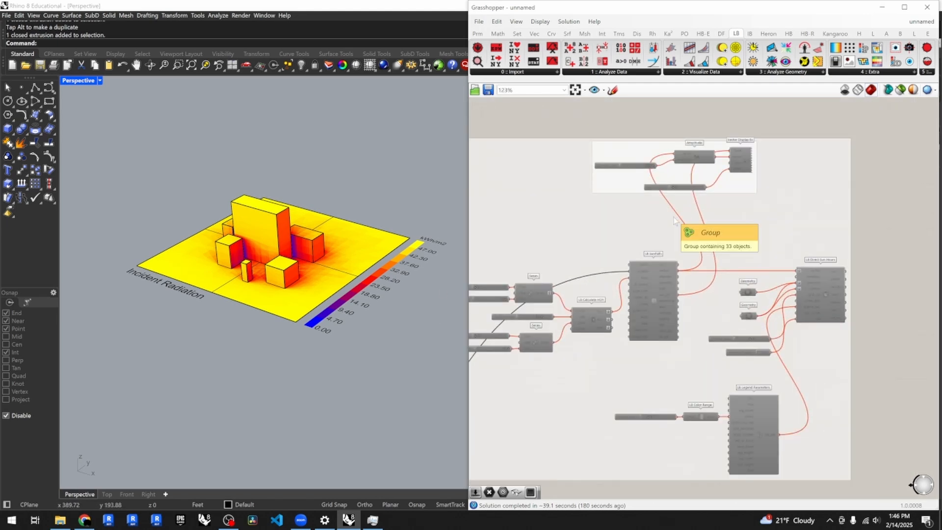
{"action": "scroll", "coordinate": [591, 153], "scroll_direction": "down", "scroll_amount": 1}
{"action": "double_click", "coordinate": [604, 135]}
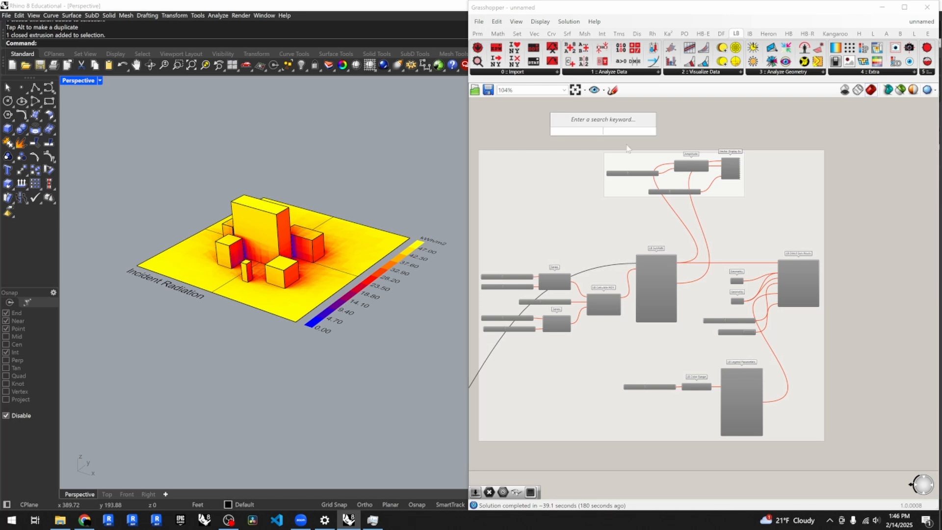
{"action": "type", "text": "scrib"}
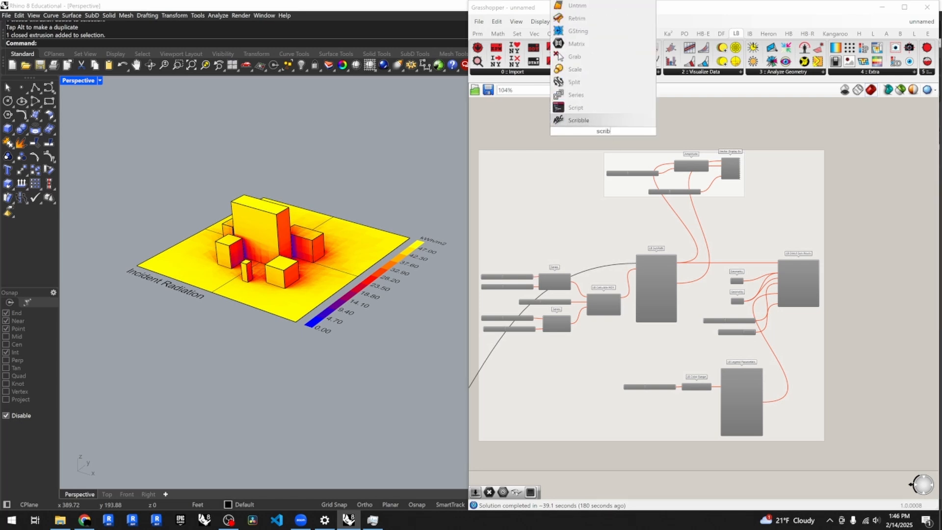
{"action": "key", "text": "Return"}
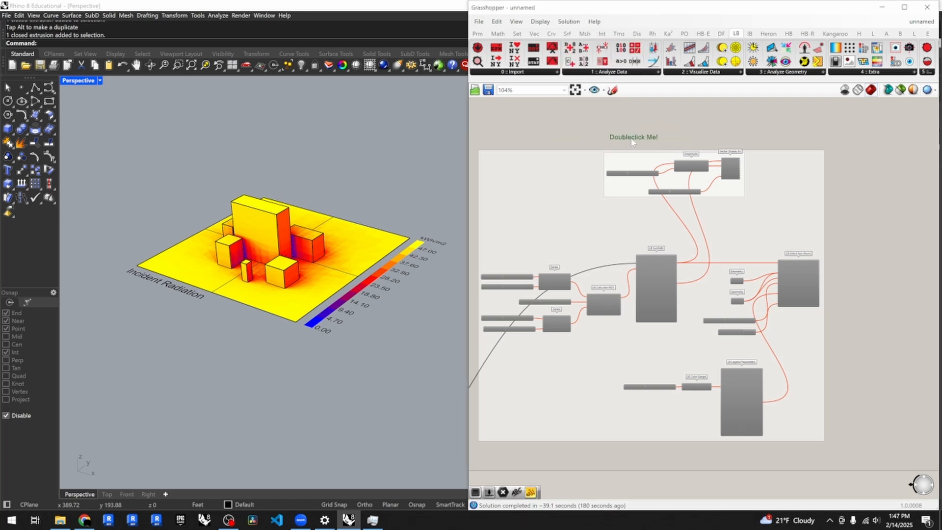
{"action": "double_click", "coordinate": [634, 141]}
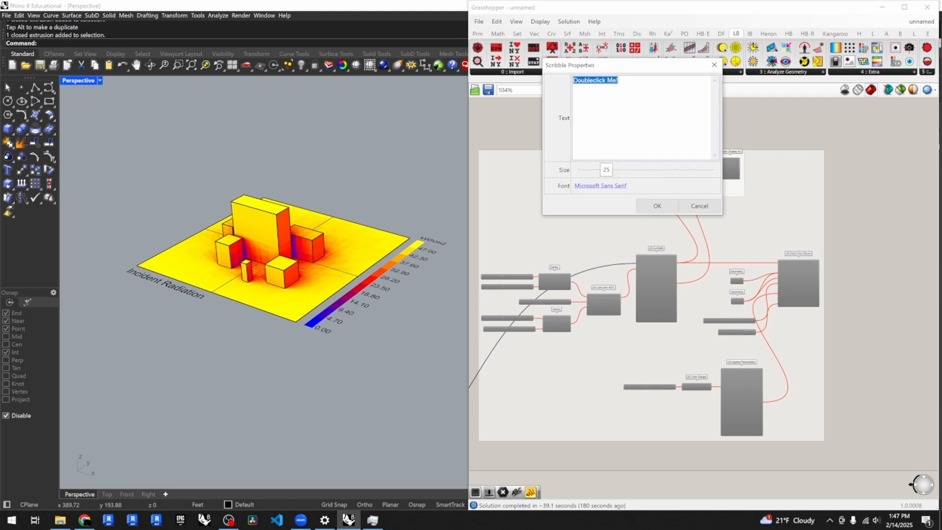
{"action": "type", "text": "Sun - Shadow Study"}
{"action": "left_click", "coordinate": [657, 206]}
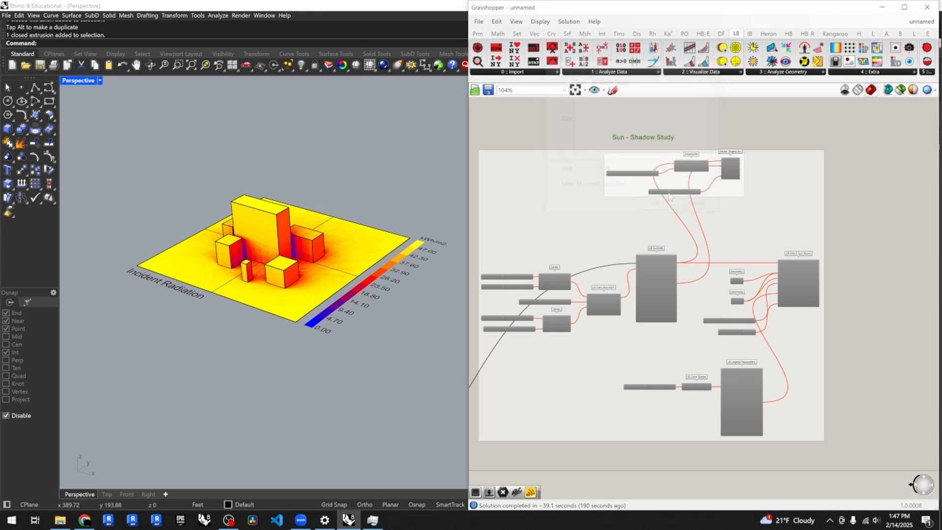
- Ungroup the sun study components and group them again together with their "Sun - Shadow Study" title
{"action": "left_click", "coordinate": [776, 177]}
{"action": "scroll", "coordinate": [775, 240], "scroll_direction": "down", "scroll_amount": 3}
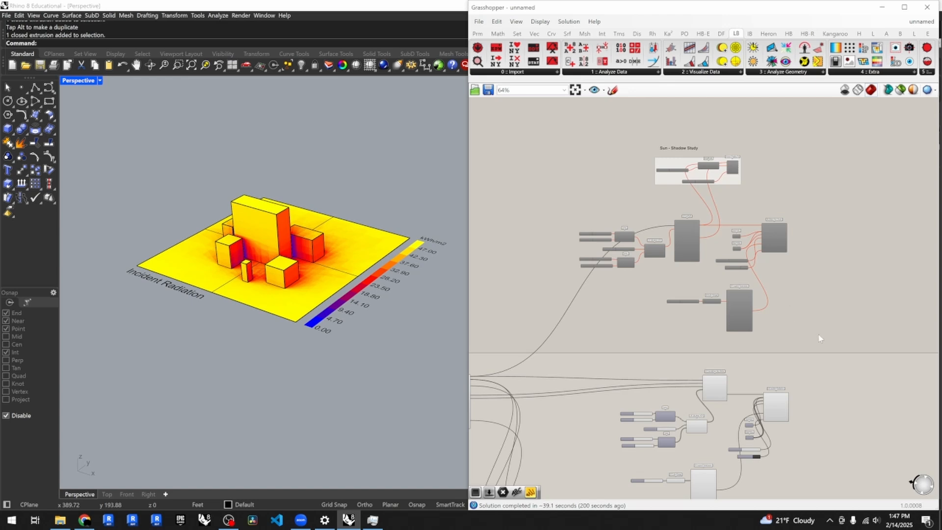
{"action": "left_click_drag", "start_coordinate": [820, 338], "coordinate": [562, 132]}
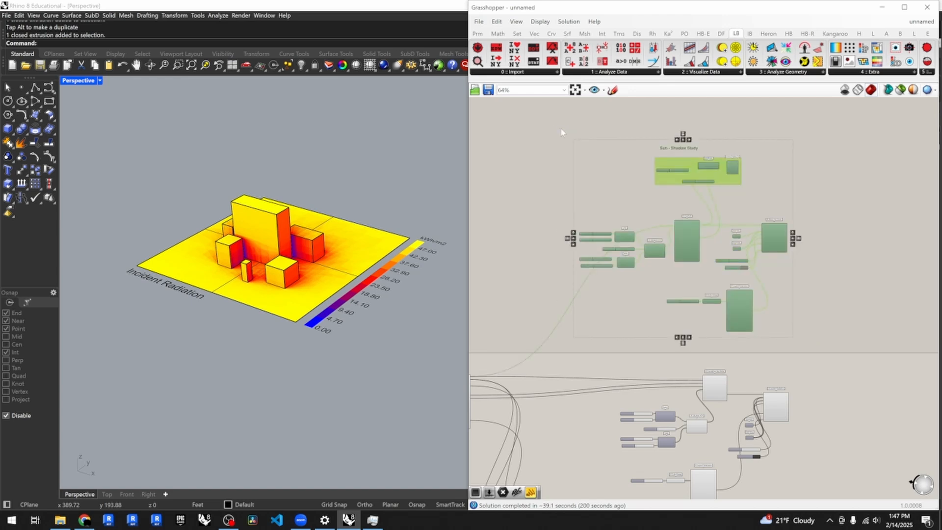
{"action": "key", "text": "ctrl+g"}
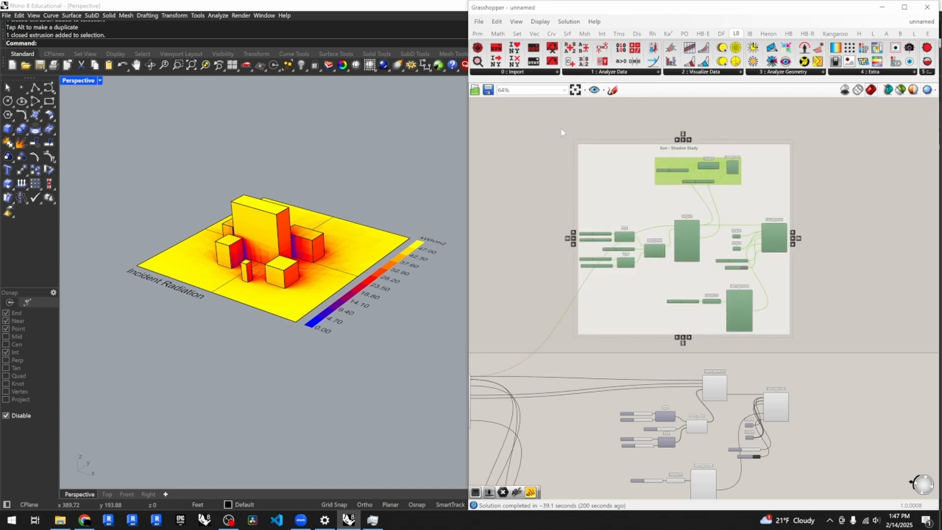
{"action": "left_click", "coordinate": [539, 136]}
- Add a Scribble titled "Radiation Study" above the LB Cumulative Sky Matrix component
{"action": "scroll", "coordinate": [555, 128], "scroll_direction": "down", "scroll_amount": 3}
{"action": "scroll", "coordinate": [629, 354], "scroll_direction": "up", "scroll_amount": 3}
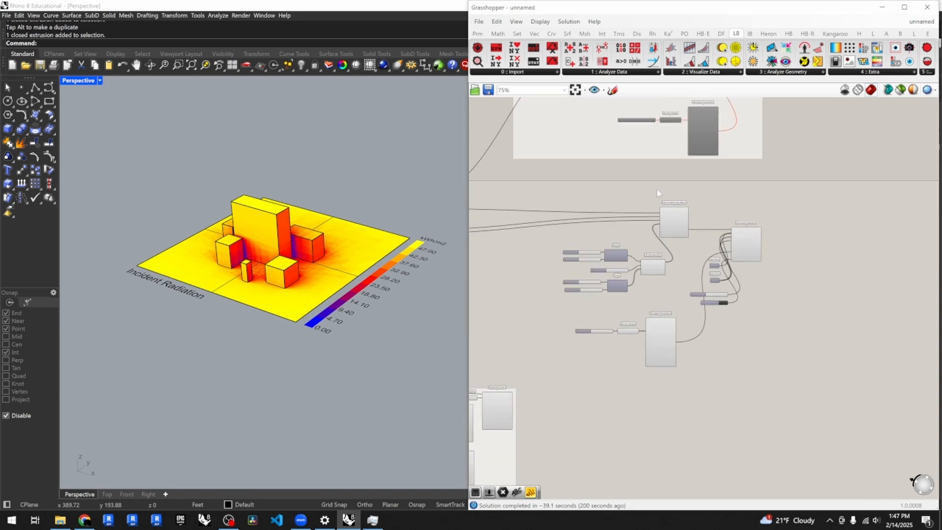
{"action": "double_click", "coordinate": [646, 193]}
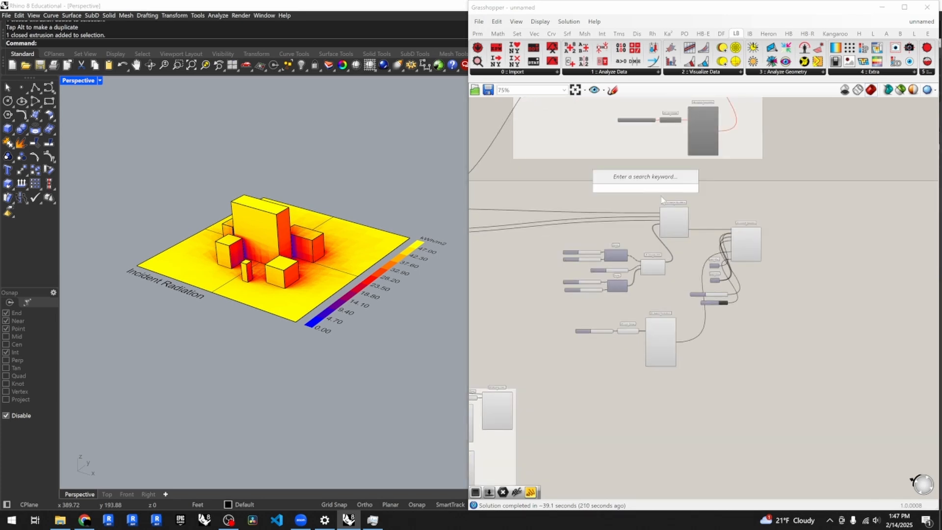
{"action": "type", "text": "S"}
{"action": "key", "text": "BackSpace"}
{"action": "type", "text": "Scri"}
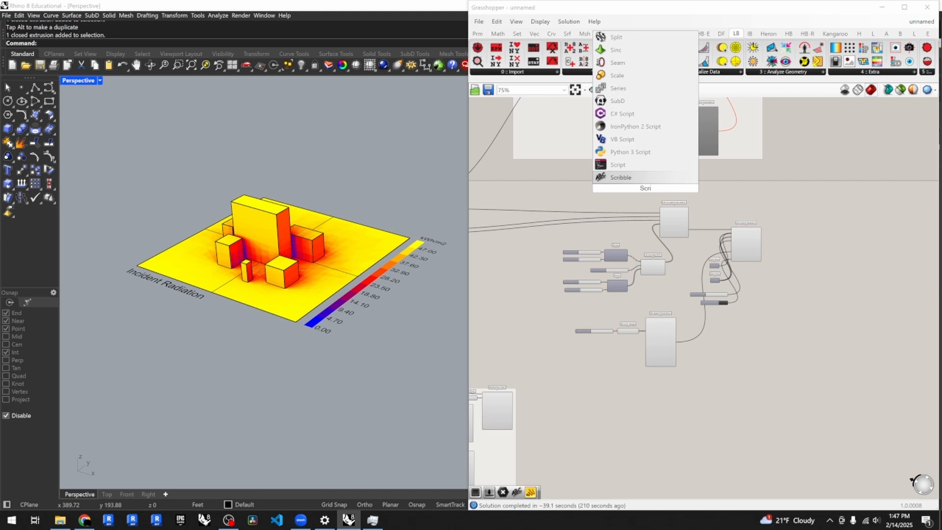
{"action": "key", "text": "Return"}
{"action": "left_click_drag", "start_coordinate": [652, 189], "coordinate": [660, 189]}
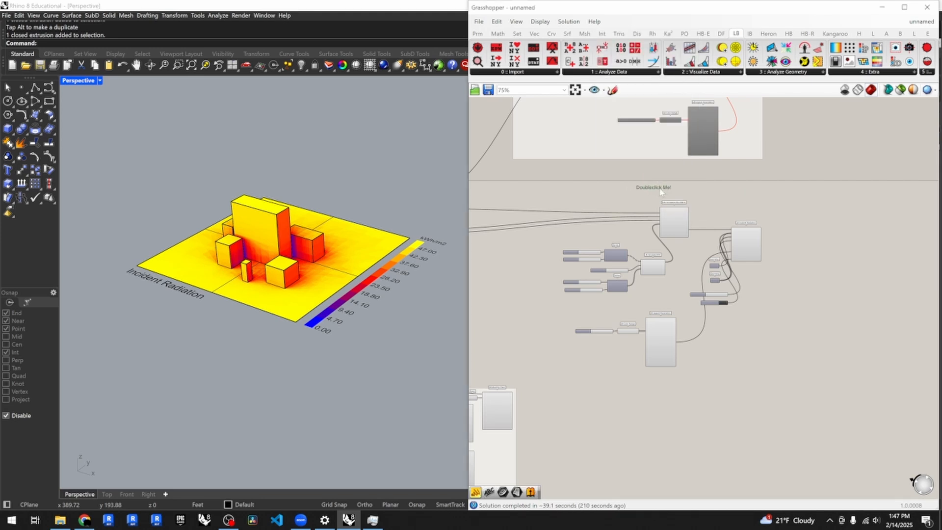
{"action": "double_click", "coordinate": [661, 189]}
{"action": "type", "text": "Radiation Study"}
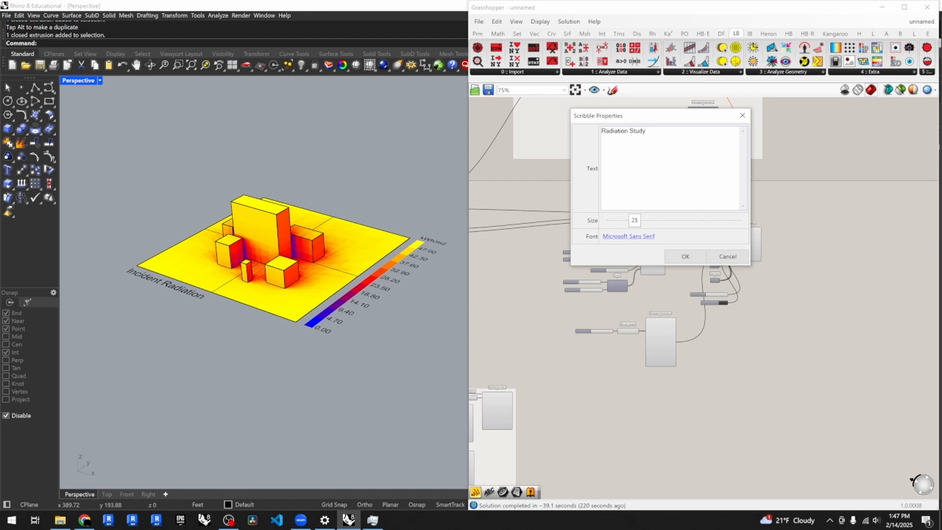
{"action": "left_click", "coordinate": [685, 256]}
- Group the incident radiation components together with their "Radiation Study" title
{"action": "left_click_drag", "start_coordinate": [789, 364], "coordinate": [548, 182]}
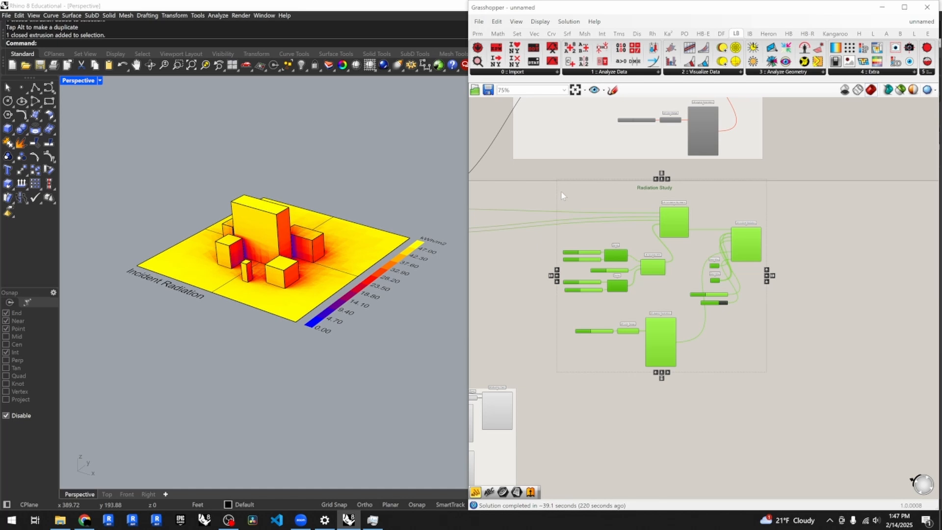
{"action": "key", "text": "ctrl+g"}
{"action": "left_click", "coordinate": [803, 358]}
{"action": "scroll", "coordinate": [774, 332], "scroll_direction": "down", "scroll_amount": 3}
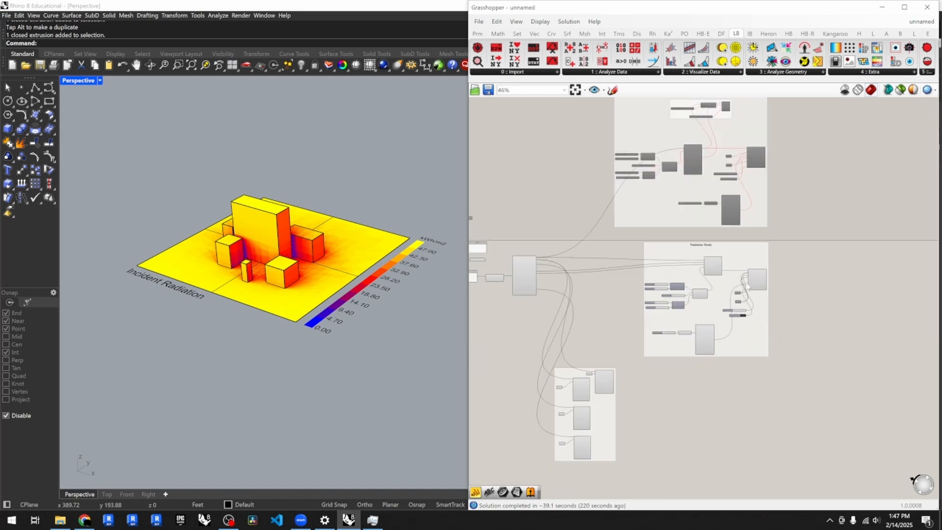
- Ungroup the radiation study, then group only its LB Calculate HOY component with the connected Series components and sliders
{"action": "scroll", "coordinate": [661, 174], "scroll_direction": "up", "scroll_amount": 1}
{"action": "left_click", "coordinate": [731, 310]}
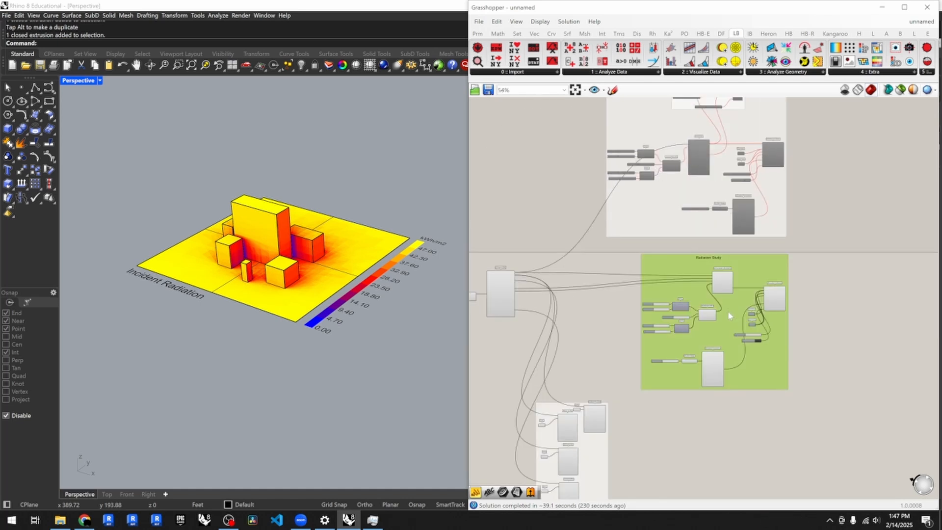
{"action": "scroll", "coordinate": [729, 315], "scroll_direction": "up", "scroll_amount": 4}
{"action": "left_click_drag", "start_coordinate": [719, 359], "coordinate": [595, 272]}
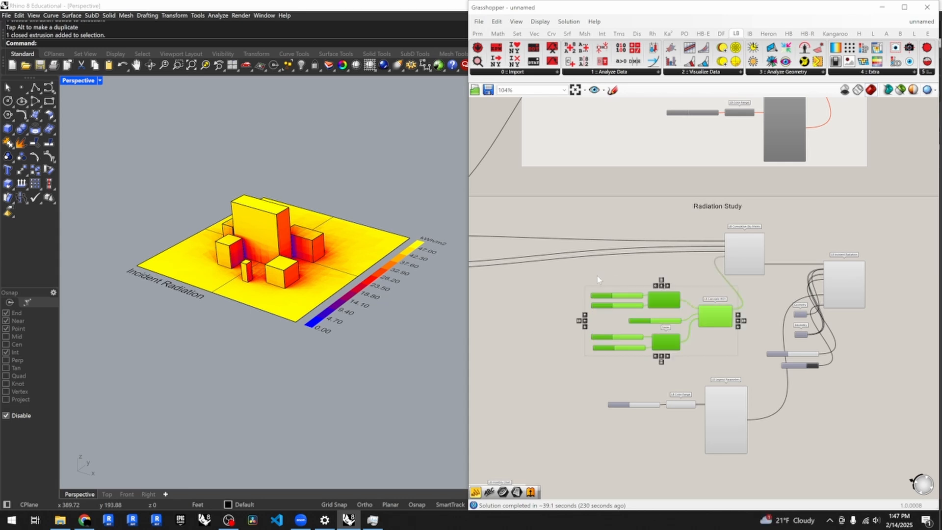
{"action": "key", "text": "ctrl+g"}
{"action": "scroll", "coordinate": [597, 275], "scroll_direction": "down", "scroll_amount": 3}
{"action": "left_click_drag", "start_coordinate": [654, 285], "coordinate": [637, 284]}
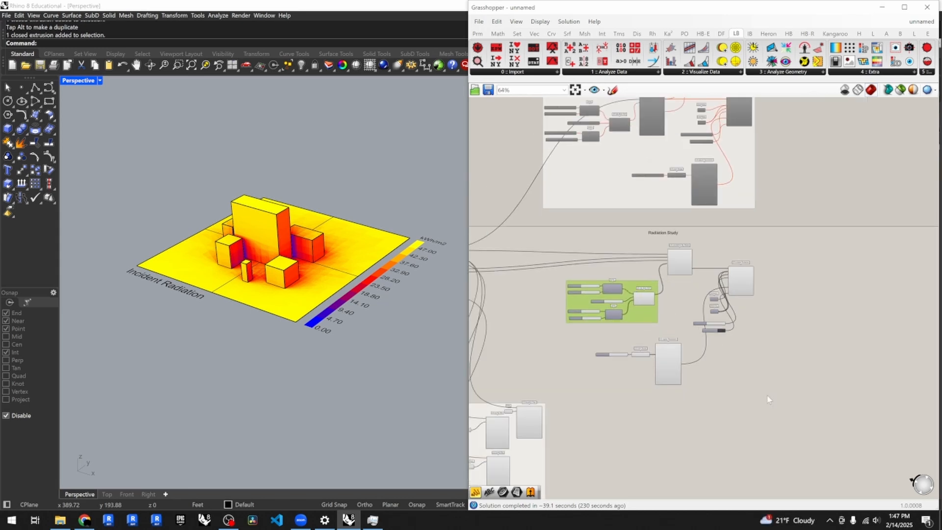
- Group all radiation components, including the hours subgroup and title, and move the group down beside the weather data group
{"action": "left_click_drag", "start_coordinate": [775, 408], "coordinate": [559, 228]}
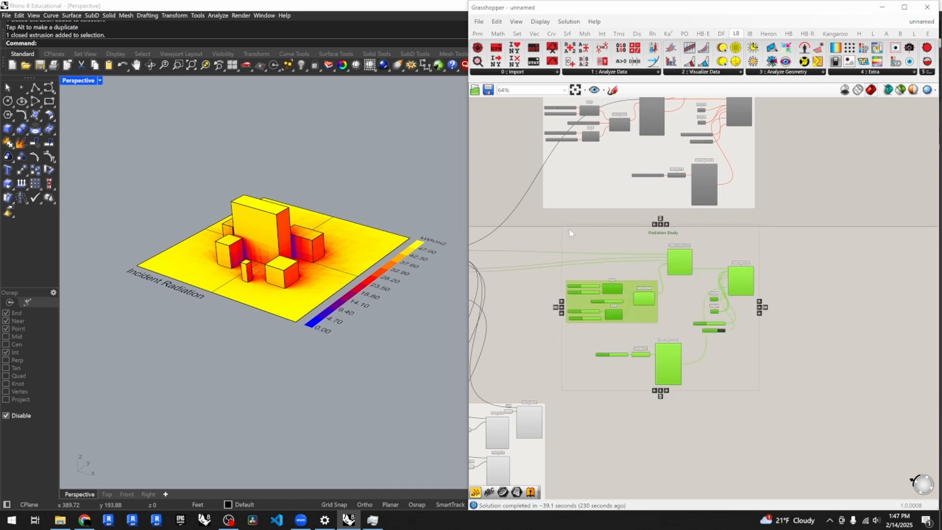
{"action": "left_click", "coordinate": [546, 284]}
{"action": "left_click_drag", "start_coordinate": [580, 306], "coordinate": [606, 371]}
{"action": "scroll", "coordinate": [586, 304], "scroll_direction": "down", "scroll_amount": 3}
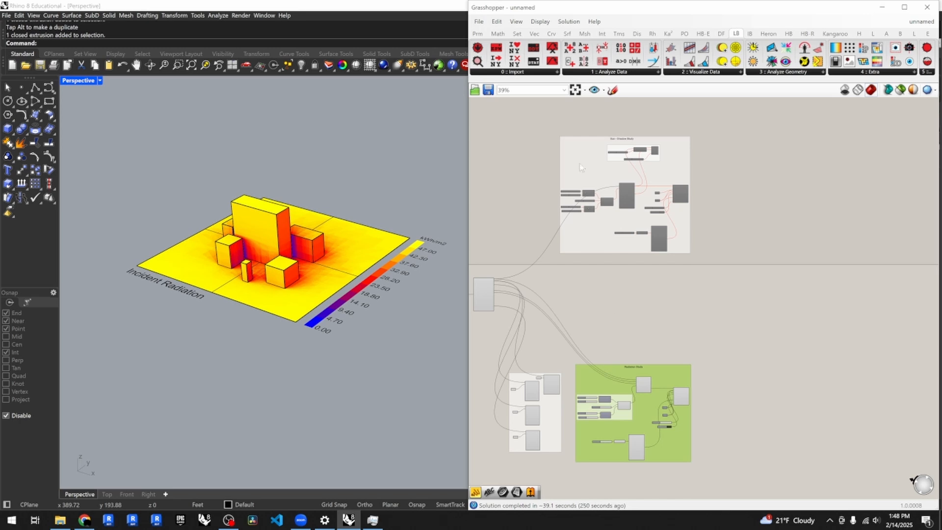
- Move the Sun - Shadow Study group slightly up and bring the Radiation Study group up closer beneath it
{"action": "mouse_move", "coordinate": [580, 167]}
{"action": "left_mouse_down"}
{"action": "mouse_move", "coordinate": [687, 228]}
{"action": "mouse_move", "coordinate": [741, 396]}
{"action": "mouse_move", "coordinate": [720, 361]}
{"action": "mouse_move", "coordinate": [727, 376]}
{"action": "mouse_move", "coordinate": [605, 258]}
{"action": "mouse_move", "coordinate": [599, 272]}
{"action": "mouse_move", "coordinate": [580, 154]}
{"action": "left_mouse_up"}
{"action": "left_click", "coordinate": [654, 265]}
{"action": "scroll", "coordinate": [724, 303], "scroll_direction": "down", "scroll_amount": 2}
{"action": "scroll", "coordinate": [635, 343], "scroll_direction": "up", "scroll_amount": 5}
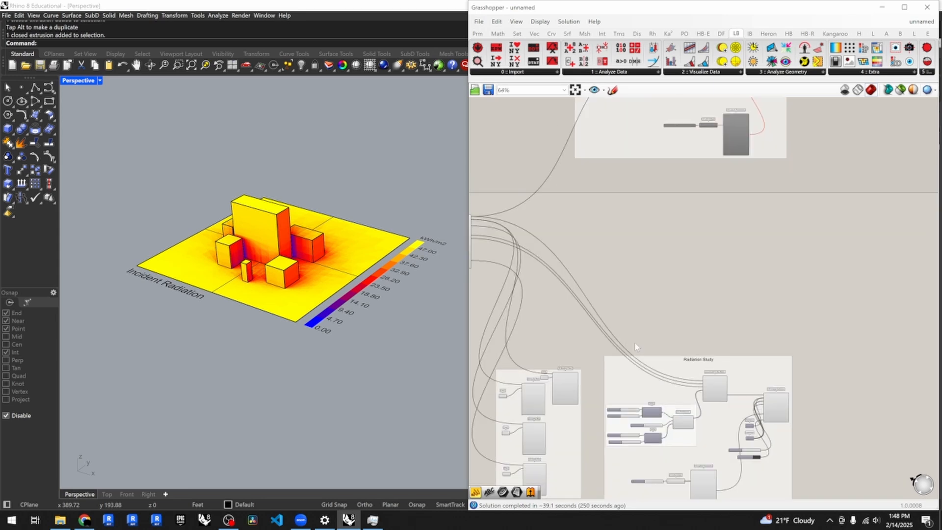
{"action": "left_click_drag", "start_coordinate": [637, 366], "coordinate": [641, 224]}
{"action": "scroll", "coordinate": [769, 295], "scroll_direction": "up", "scroll_amount": 3}
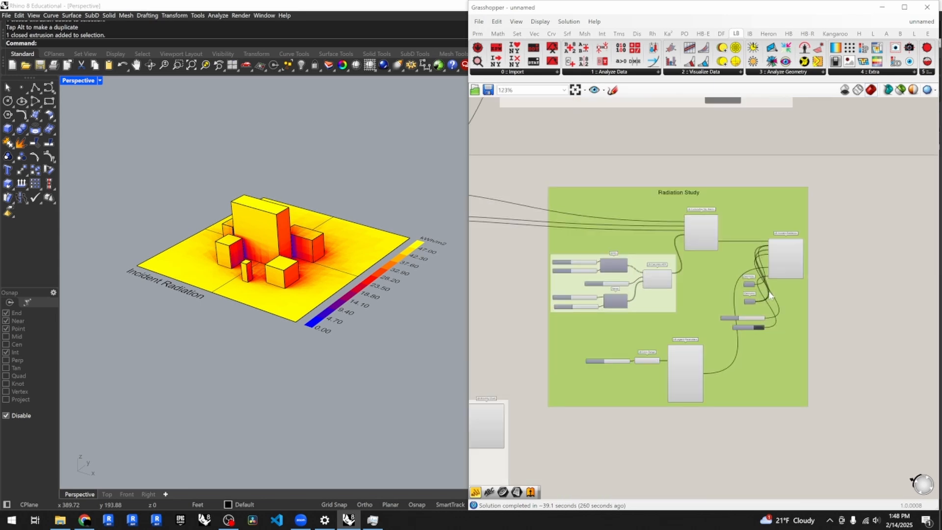
- Set the grid size slider feeding the LB Incident Radiation component to 10
{"action": "scroll", "coordinate": [770, 295], "scroll_direction": "up", "scroll_amount": 1}
{"action": "left_click", "coordinate": [860, 393]}
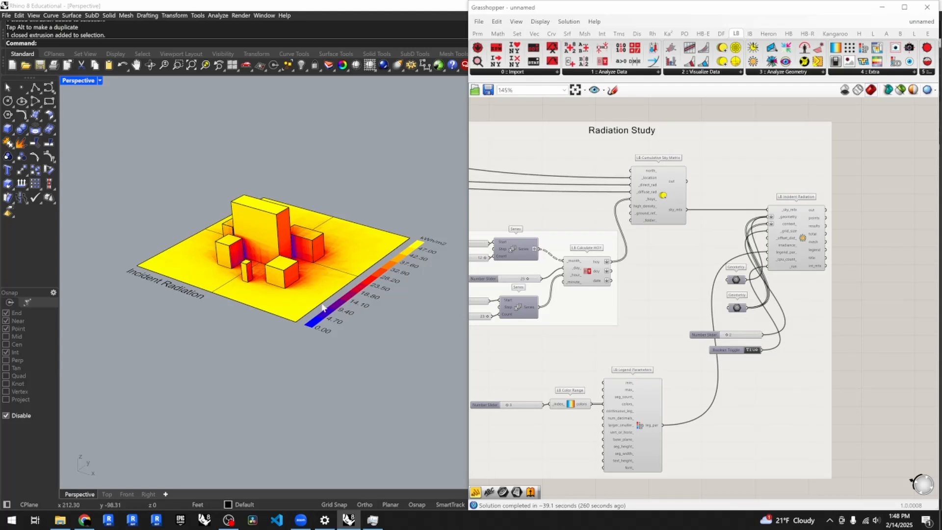
{"action": "double_click", "coordinate": [735, 335]}
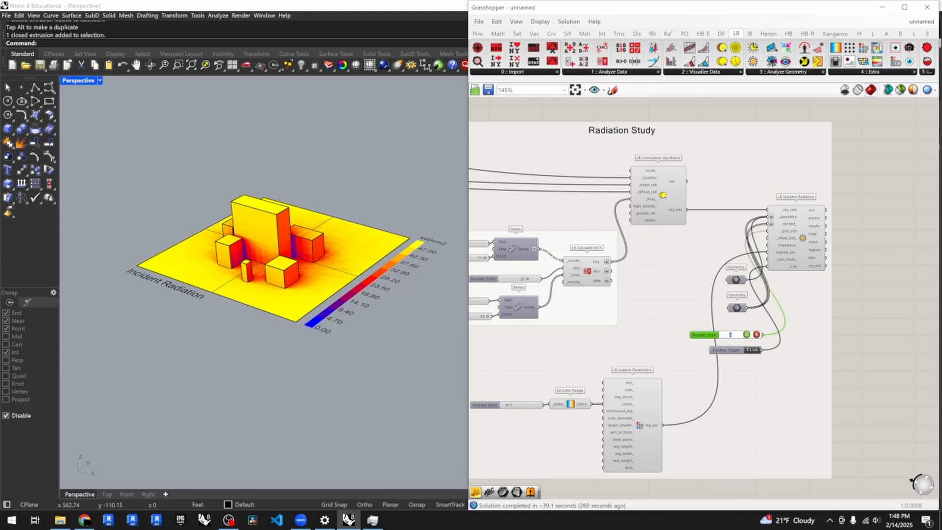
{"action": "key", "text": "Return"}
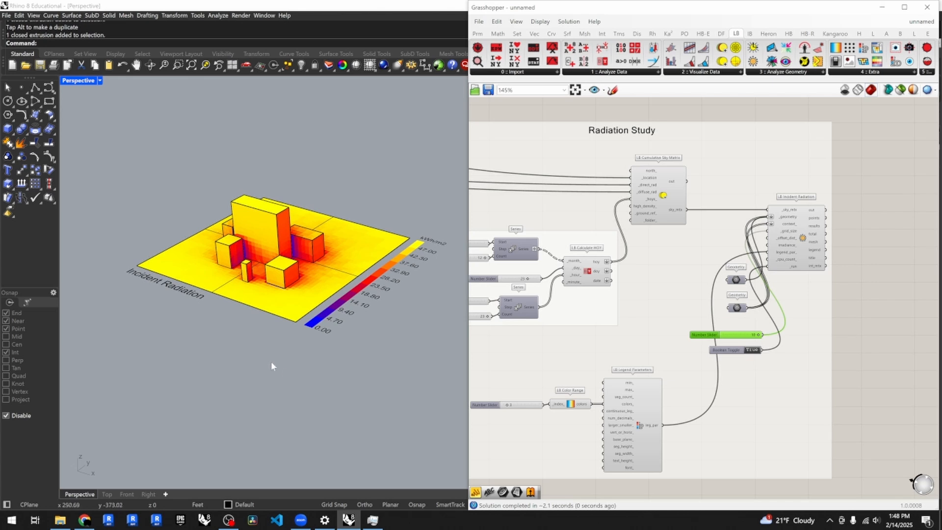
- Rotate the tall central building 90 degrees so that it lies horizontally over the massing
{"action": "scroll", "coordinate": [292, 364], "scroll_direction": "down", "scroll_amount": 3}
{"action": "scroll", "coordinate": [290, 287], "scroll_direction": "up", "scroll_amount": 2}
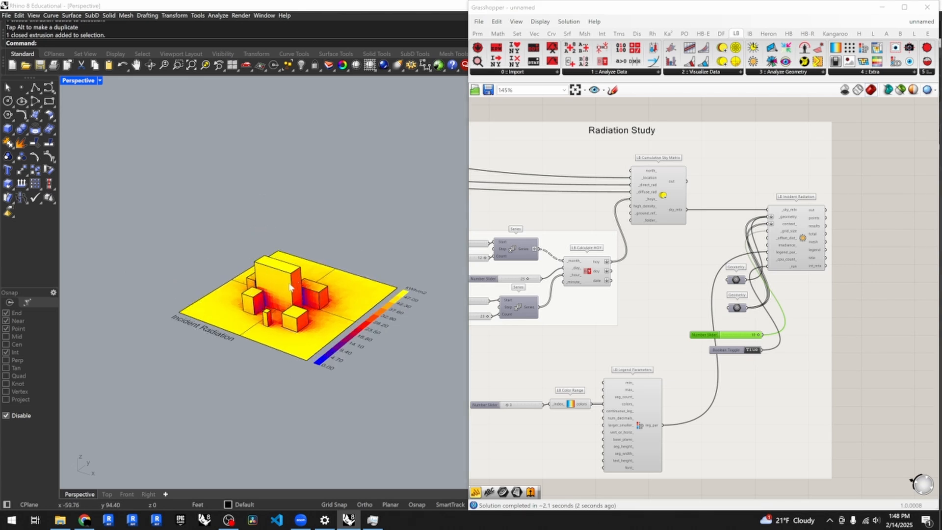
{"action": "left_click", "coordinate": [290, 287]}
{"action": "right_click_drag", "start_coordinate": [365, 343], "coordinate": [297, 315]}
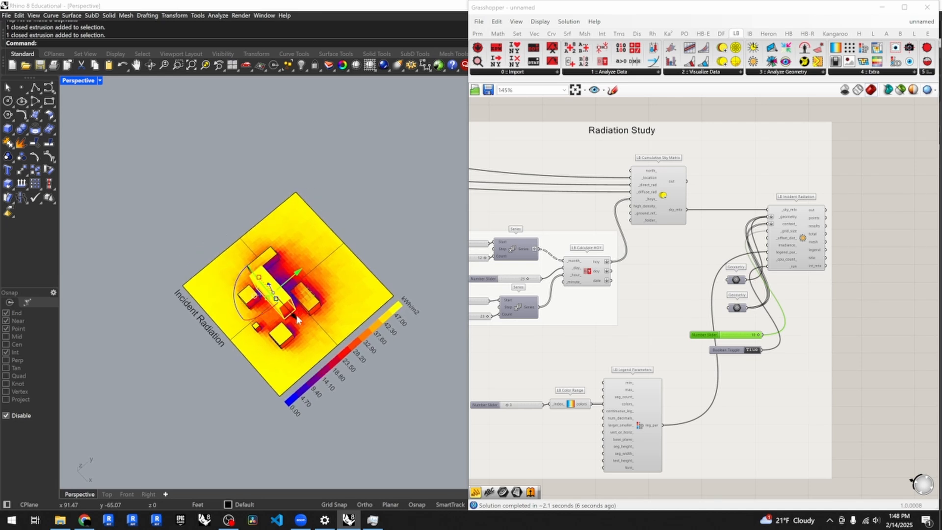
{"action": "left_click_drag", "start_coordinate": [254, 319], "coordinate": [315, 284]}
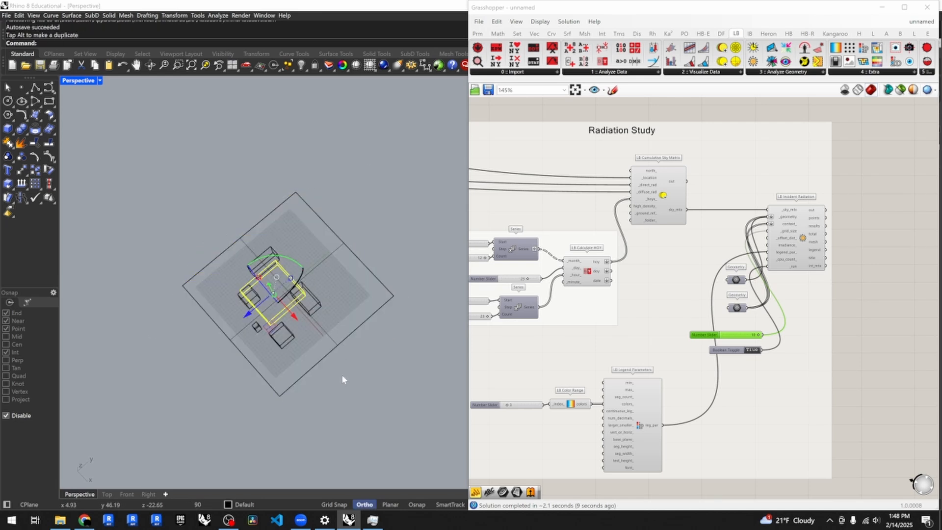
- Scale the rotated building into a thin raised slab and shift it over the neighbouring blocks on the legend side
{"action": "right_click_drag", "start_coordinate": [384, 403], "coordinate": [387, 362]}
{"action": "scroll", "coordinate": [246, 300], "scroll_direction": "up", "scroll_amount": 4}
{"action": "left_click_drag", "start_coordinate": [309, 297], "coordinate": [308, 288]}
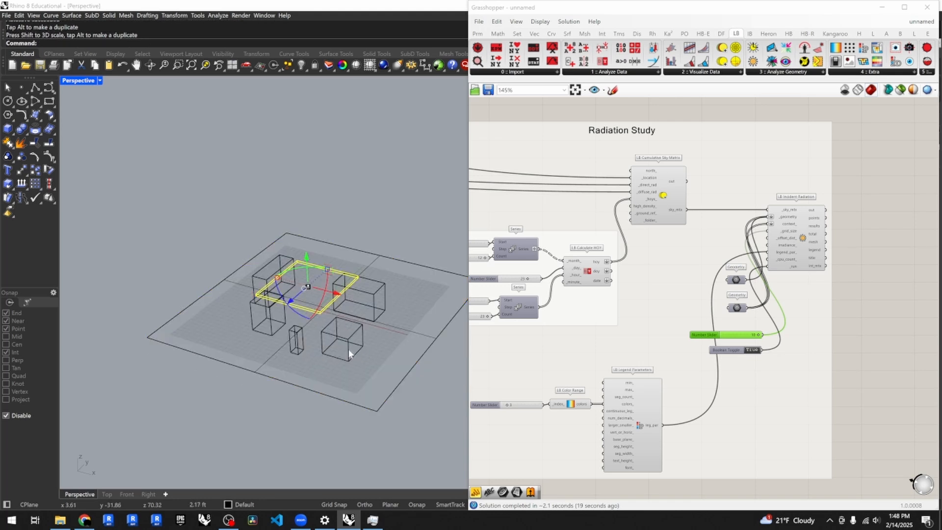
{"action": "mouse_move", "coordinate": [299, 404]}
{"action": "right_mouse_down"}
{"action": "mouse_move", "coordinate": [312, 385]}
{"action": "mouse_move", "coordinate": [363, 394]}
{"action": "mouse_move", "coordinate": [269, 395]}
{"action": "mouse_move", "coordinate": [314, 410]}
{"action": "right_mouse_up"}
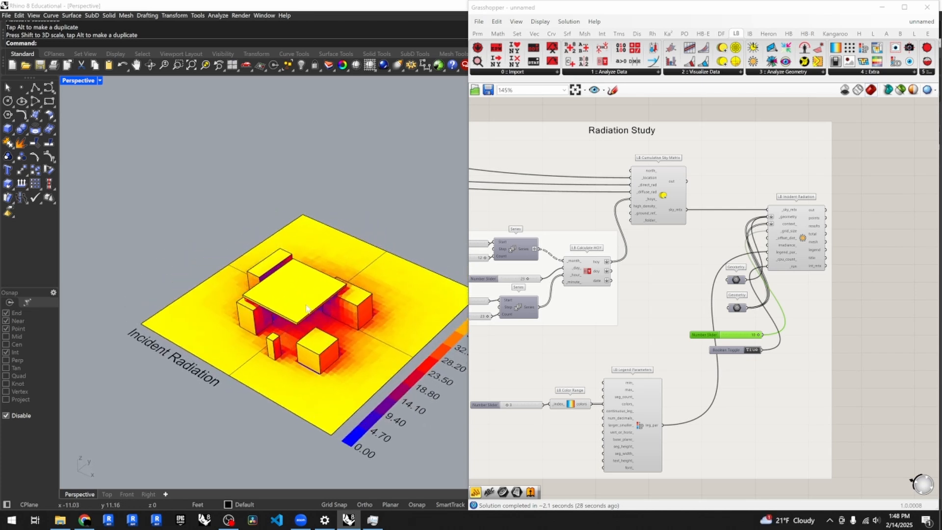
{"action": "left_click", "coordinate": [306, 308]}
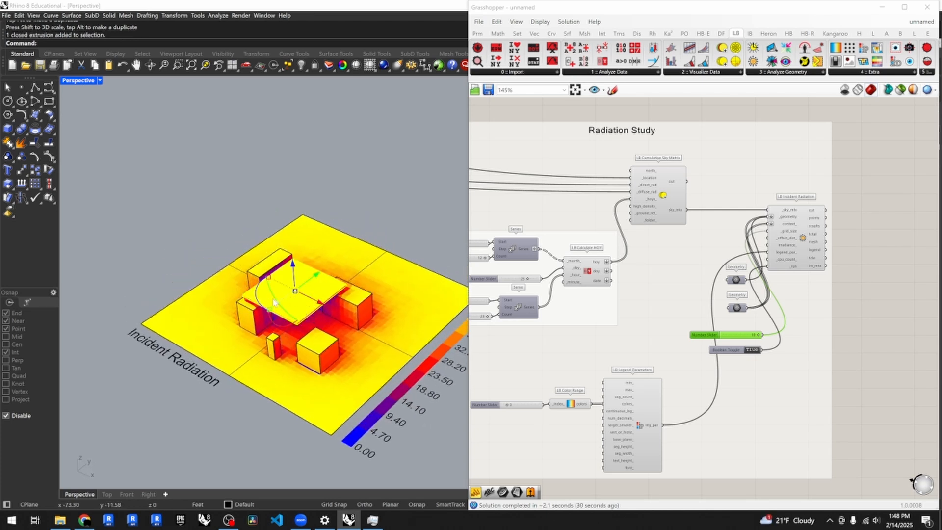
{"action": "left_click_drag", "start_coordinate": [312, 303], "coordinate": [344, 319]}
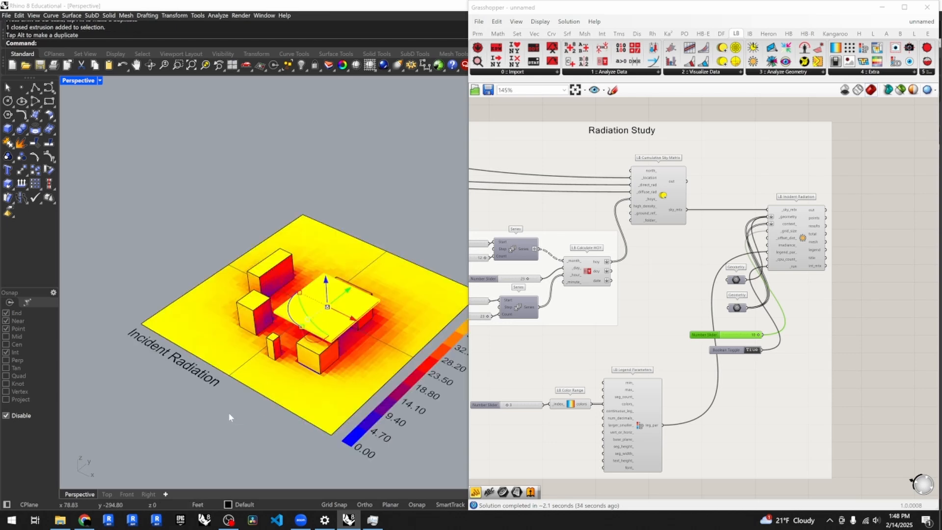
- Move the smallest block in the massing under the corner of the raised slab
{"action": "right_click_drag", "start_coordinate": [229, 413], "coordinate": [299, 407]}
{"action": "left_click", "coordinate": [392, 332]}
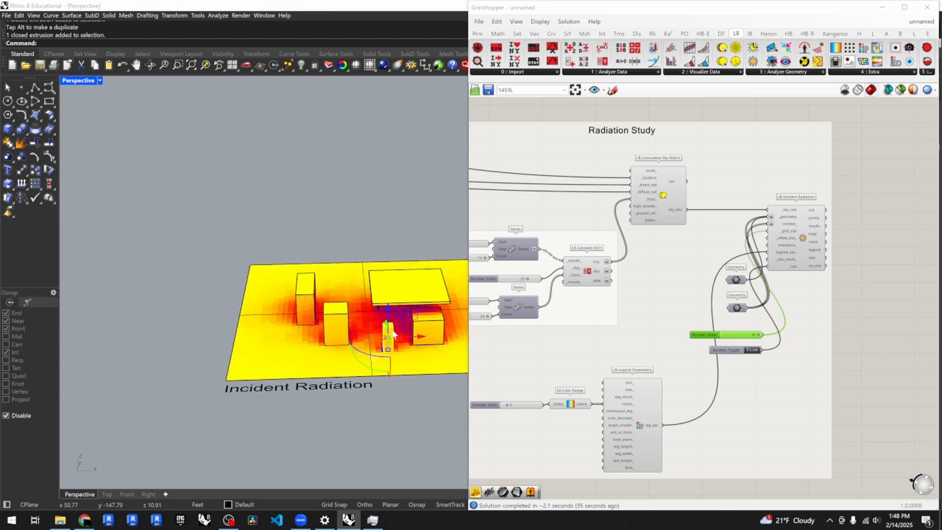
{"action": "right_click_drag", "start_coordinate": [382, 368], "coordinate": [351, 421]}
{"action": "left_click_drag", "start_coordinate": [350, 420], "coordinate": [368, 400]}
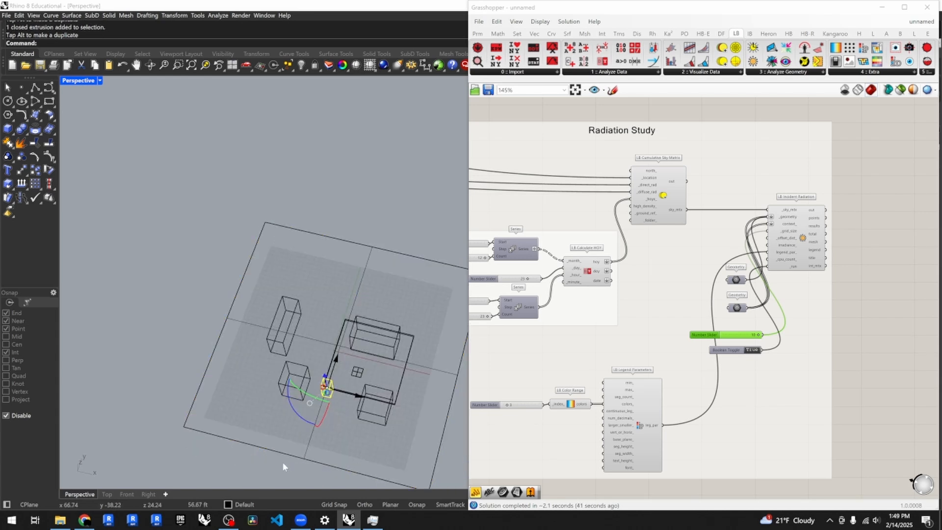
{"action": "right_click_drag", "start_coordinate": [282, 466], "coordinate": [267, 380]}
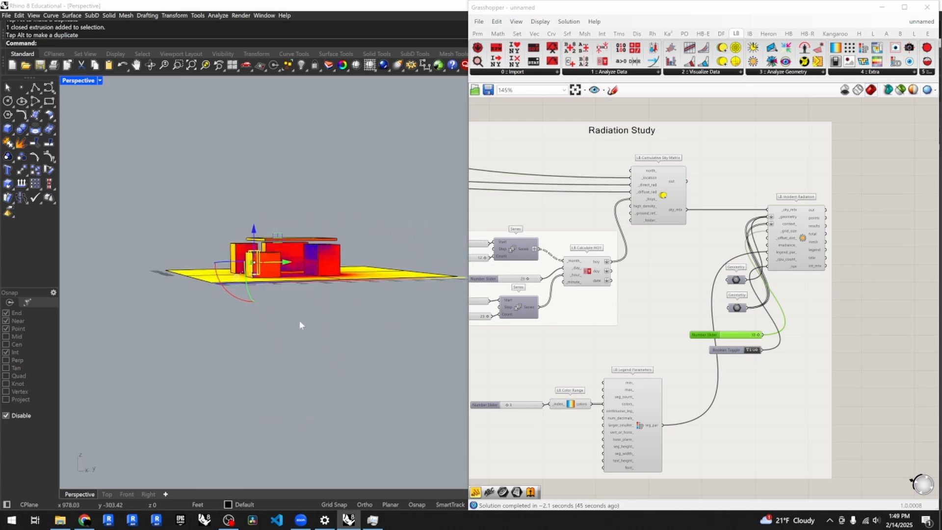
- Examine the recomputed incident radiation on the ground and blocks around the raised slab from several angles
{"action": "left_click", "coordinate": [294, 239]}
{"action": "right_click_drag", "start_coordinate": [317, 325], "coordinate": [344, 332]}
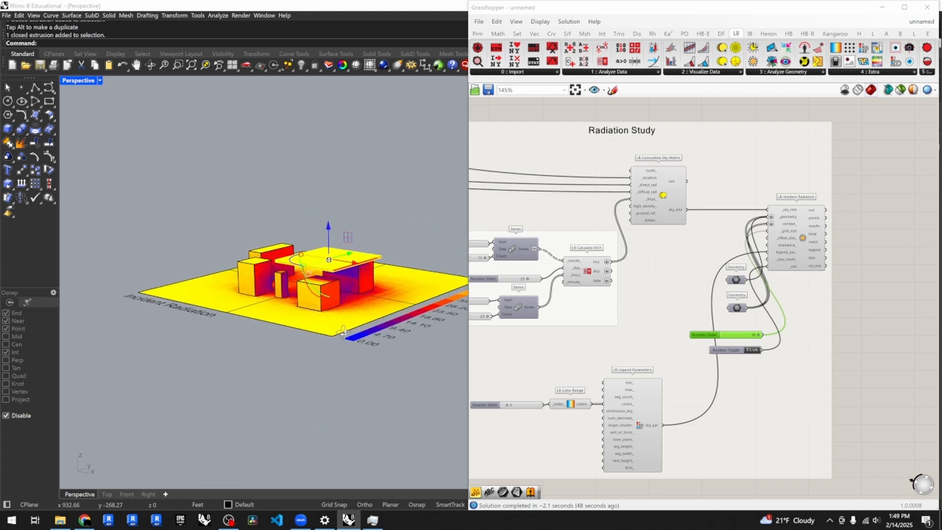
{"action": "left_click", "coordinate": [293, 384]}
{"action": "scroll", "coordinate": [309, 392], "scroll_direction": "up", "scroll_amount": 4}
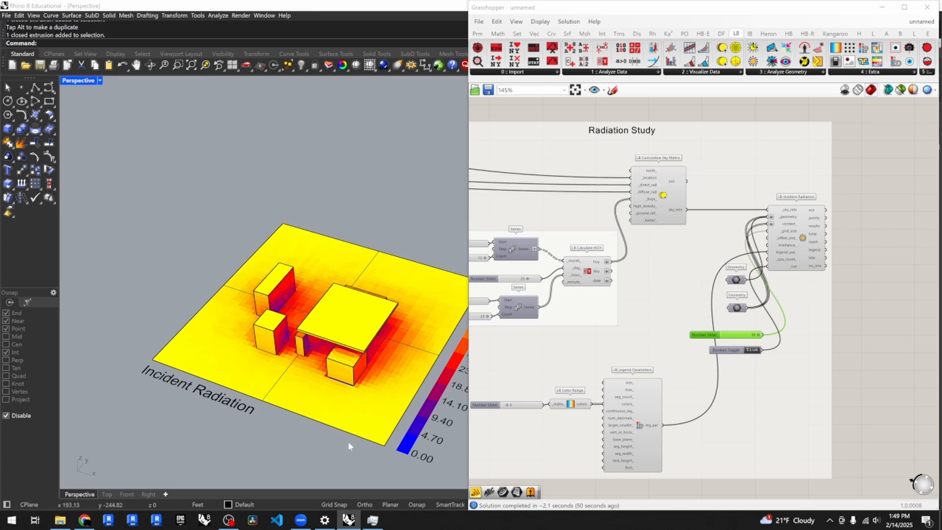
{"action": "mouse_move", "coordinate": [348, 445]}
{"action": "right_mouse_down"}
{"action": "mouse_move", "coordinate": [275, 429]}
{"action": "mouse_move", "coordinate": [269, 414]}
{"action": "mouse_move", "coordinate": [344, 417]}
{"action": "mouse_move", "coordinate": [329, 465]}
{"action": "mouse_move", "coordinate": [346, 455]}
{"action": "mouse_move", "coordinate": [339, 440]}
{"action": "mouse_move", "coordinate": [343, 445]}
{"action": "right_mouse_up"}
{"action": "scroll", "coordinate": [300, 271], "scroll_direction": "down", "scroll_amount": 4}
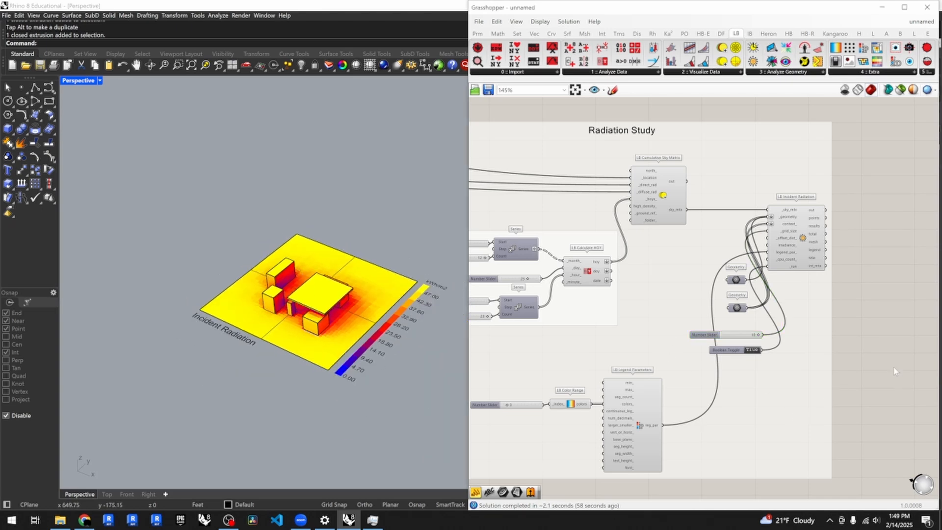
- Move the weather chart group and the Radiation Study group closer to the weather import components
{"action": "scroll", "coordinate": [870, 366], "scroll_direction": "down", "scroll_amount": 5}
{"action": "left_click_drag", "start_coordinate": [680, 416], "coordinate": [666, 420]}
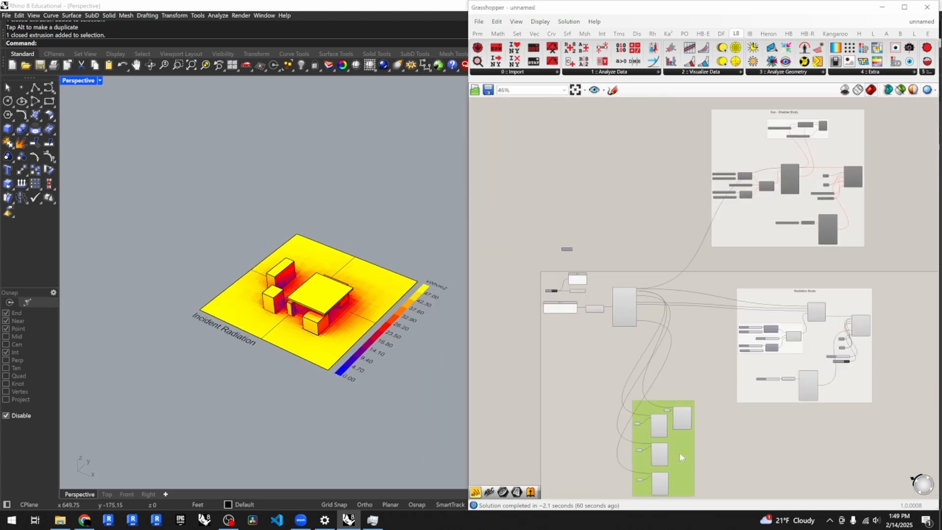
{"action": "left_click_drag", "start_coordinate": [754, 384], "coordinate": [737, 380]}
{"action": "scroll", "coordinate": [150, 281], "scroll_direction": "down", "scroll_amount": 1}
{"action": "scroll", "coordinate": [151, 282], "scroll_direction": "down", "scroll_amount": 10}
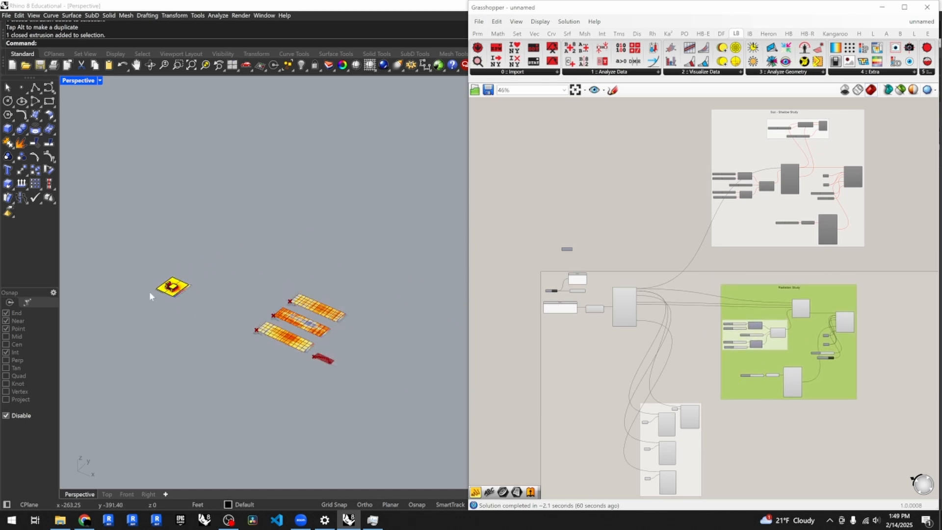
{"action": "right_click_drag", "start_coordinate": [191, 342], "coordinate": [219, 380]}
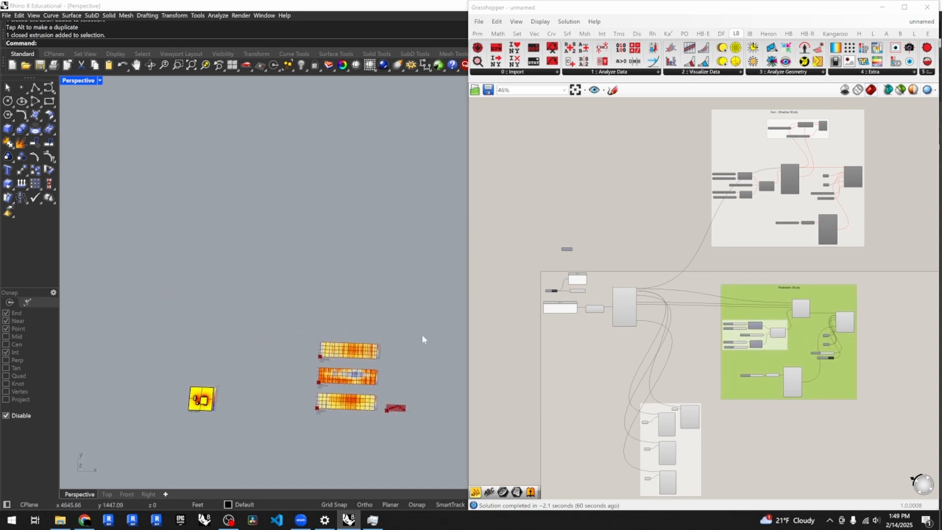
{"action": "scroll", "coordinate": [652, 312], "scroll_direction": "down", "scroll_amount": 3}
{"action": "scroll", "coordinate": [723, 367], "scroll_direction": "up", "scroll_amount": 3}
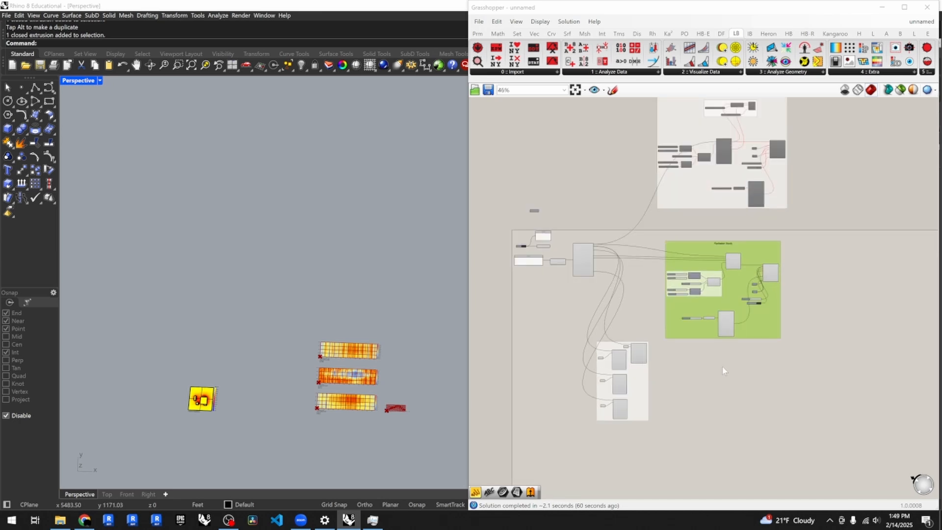
{"action": "left_click_drag", "start_coordinate": [633, 392], "coordinate": [600, 364]}
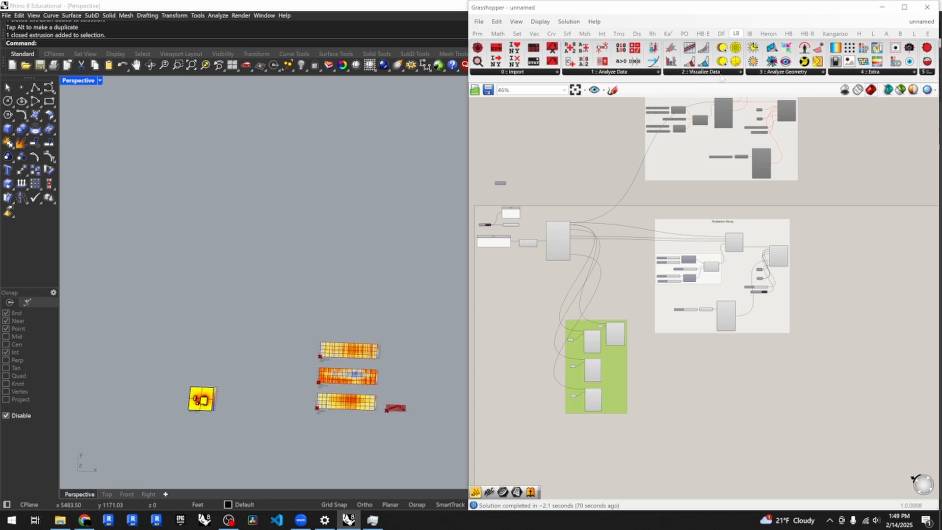
{"action": "scroll", "coordinate": [713, 293], "scroll_direction": "down", "scroll_amount": 3}
{"action": "scroll", "coordinate": [652, 348], "scroll_direction": "up", "scroll_amount": 3}
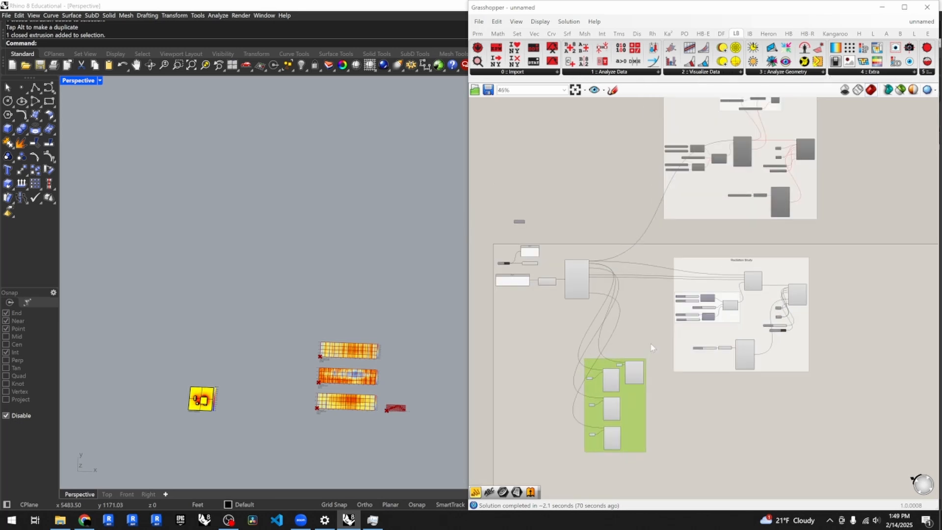
- Group the weather import components with their panels and toggle, and shift the new group slightly down
{"action": "scroll", "coordinate": [547, 271], "scroll_direction": "up", "scroll_amount": 2}
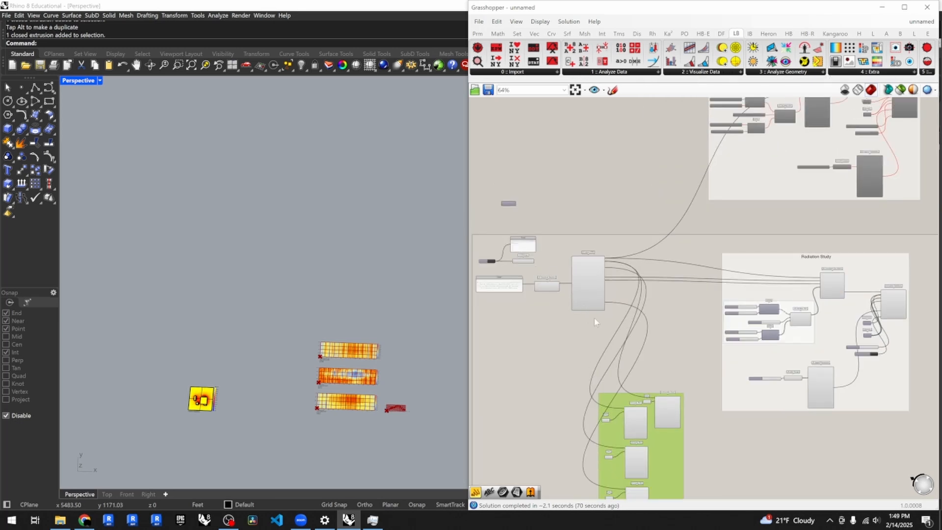
{"action": "left_click_drag", "start_coordinate": [594, 318], "coordinate": [464, 225]}
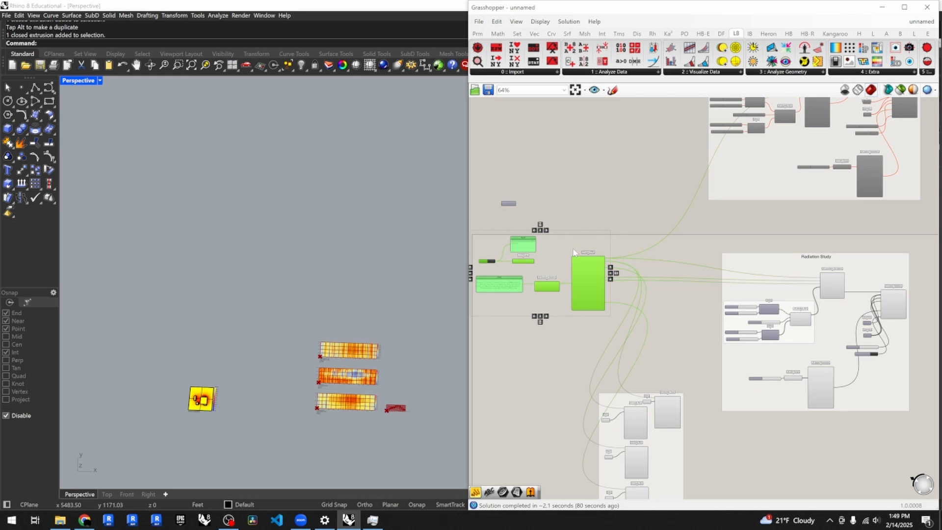
{"action": "key", "text": "ctrl+g"}
{"action": "mouse_move", "coordinate": [594, 236]}
{"action": "left_mouse_down"}
{"action": "mouse_move", "coordinate": [595, 258]}
{"action": "mouse_move", "coordinate": [594, 249]}
{"action": "left_mouse_up"}
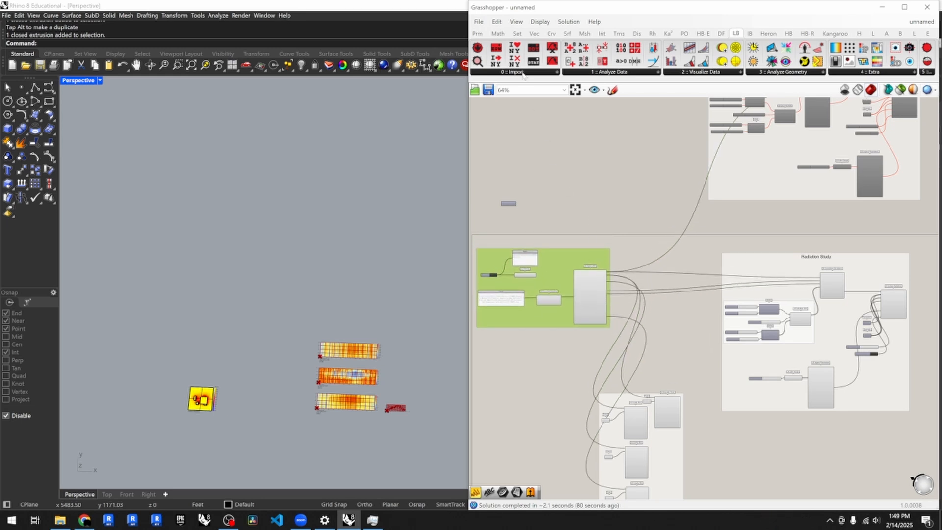
{"action": "scroll", "coordinate": [534, 219], "scroll_direction": "down", "scroll_amount": 3}
{"action": "scroll", "coordinate": [611, 273], "scroll_direction": "up", "scroll_amount": 3}
- Shift the weather chart group toward the Radiation Study, and bring the Sun - Shadow Study group down in line above the Radiation Study
{"action": "left_click_drag", "start_coordinate": [671, 275], "coordinate": [674, 279]}
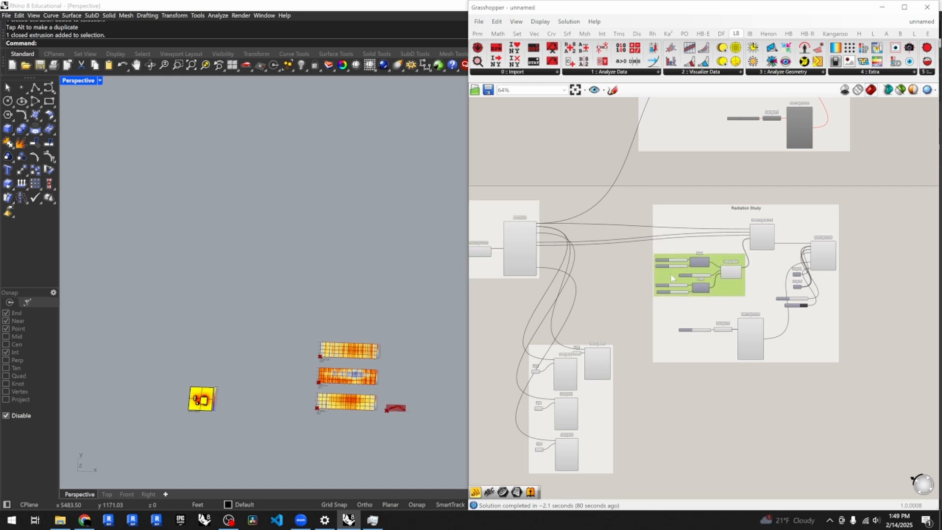
{"action": "left_click", "coordinate": [588, 400]}
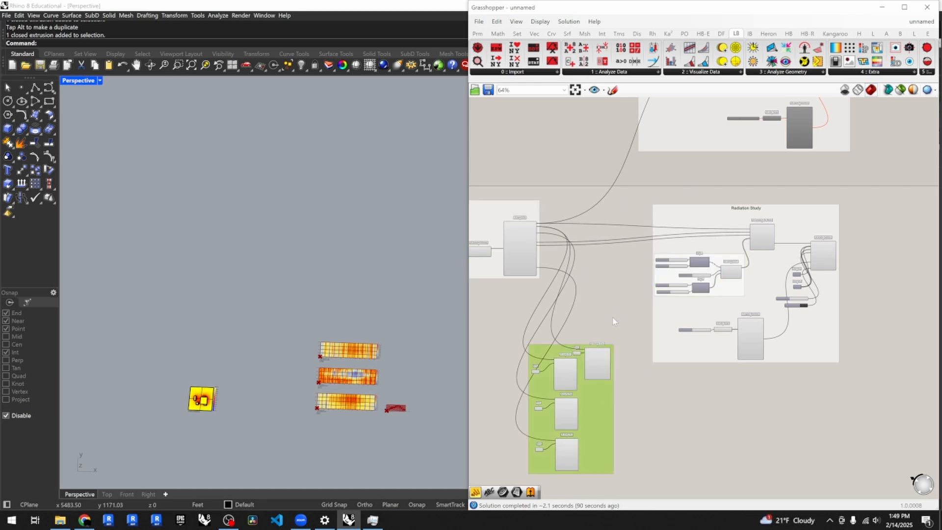
{"action": "scroll", "coordinate": [592, 302], "scroll_direction": "down", "scroll_amount": 3}
{"action": "scroll", "coordinate": [618, 367], "scroll_direction": "up", "scroll_amount": 2}
{"action": "left_click_drag", "start_coordinate": [582, 371], "coordinate": [624, 363]}
{"action": "left_click_drag", "start_coordinate": [679, 161], "coordinate": [660, 173]}
{"action": "scroll", "coordinate": [661, 296], "scroll_direction": "down", "scroll_amount": 2}
{"action": "scroll", "coordinate": [668, 205], "scroll_direction": "up", "scroll_amount": 3}
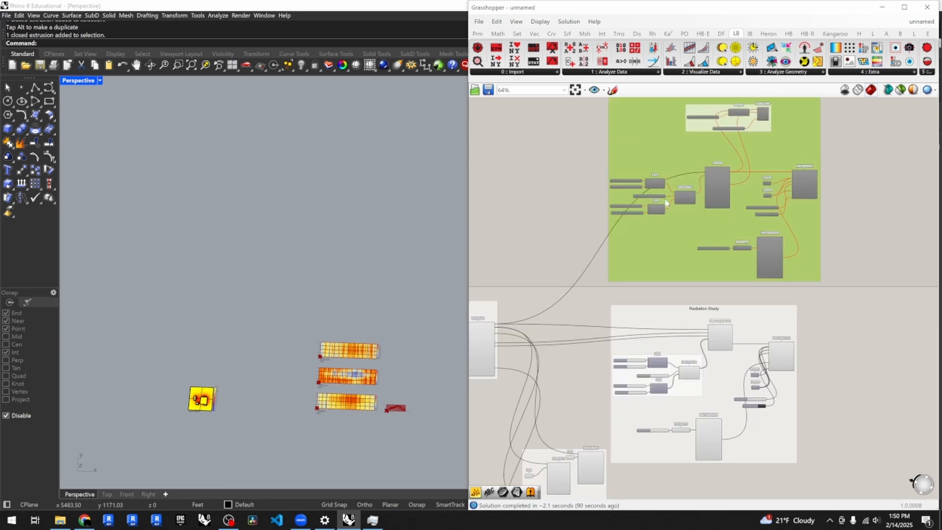
- Review the radiation result on the massing and the disabled Sun - Shadow Study components in the definition
{"action": "scroll", "coordinate": [635, 233], "scroll_direction": "down", "scroll_amount": 2}
{"action": "scroll", "coordinate": [217, 395], "scroll_direction": "up", "scroll_amount": 8}
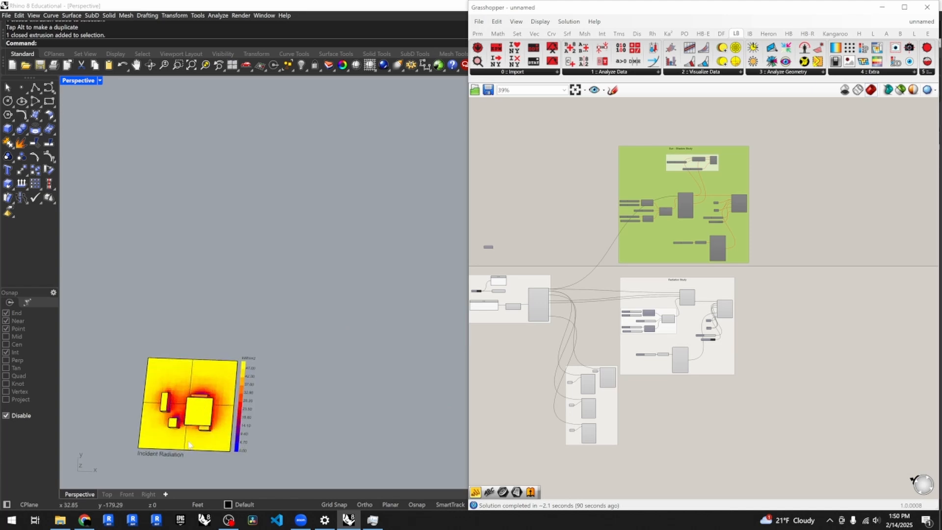
{"action": "scroll", "coordinate": [201, 284], "scroll_direction": "up", "scroll_amount": 3}
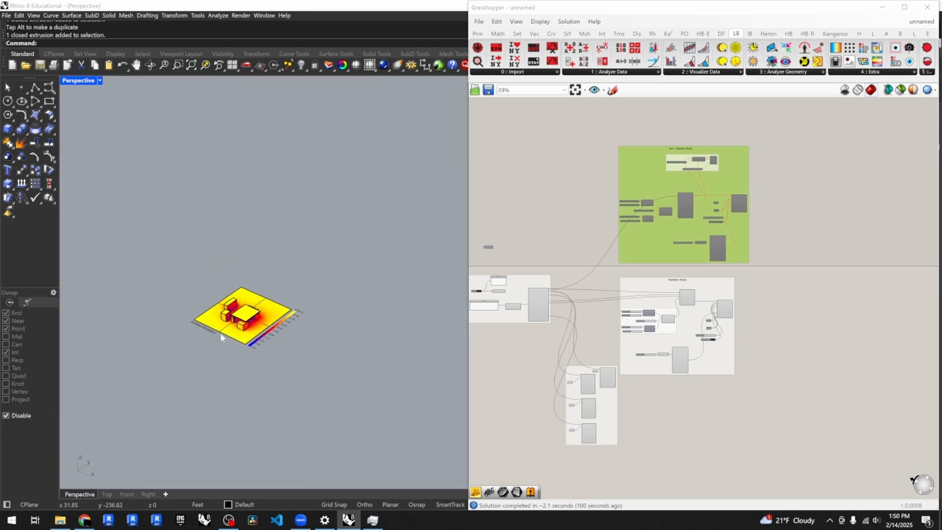
{"action": "scroll", "coordinate": [733, 176], "scroll_direction": "down", "scroll_amount": 1}
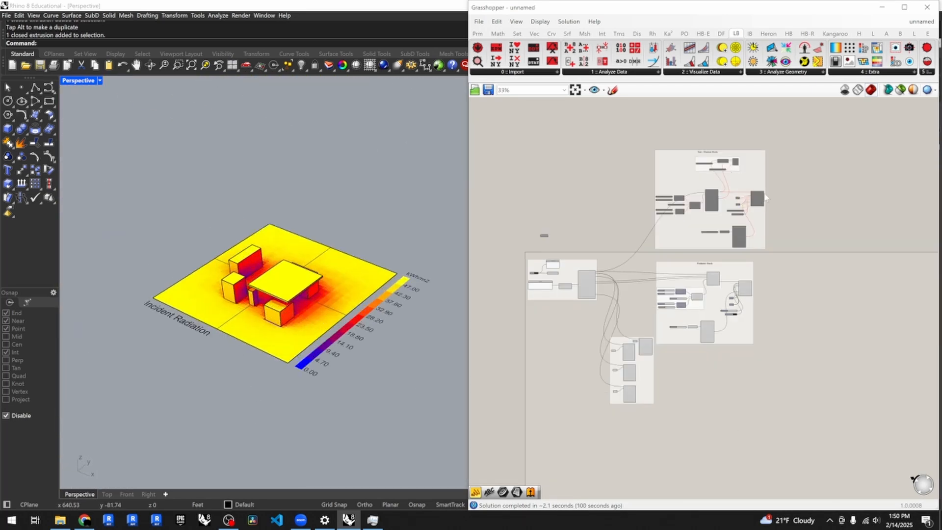
{"action": "scroll", "coordinate": [732, 199], "scroll_direction": "up", "scroll_amount": 5}
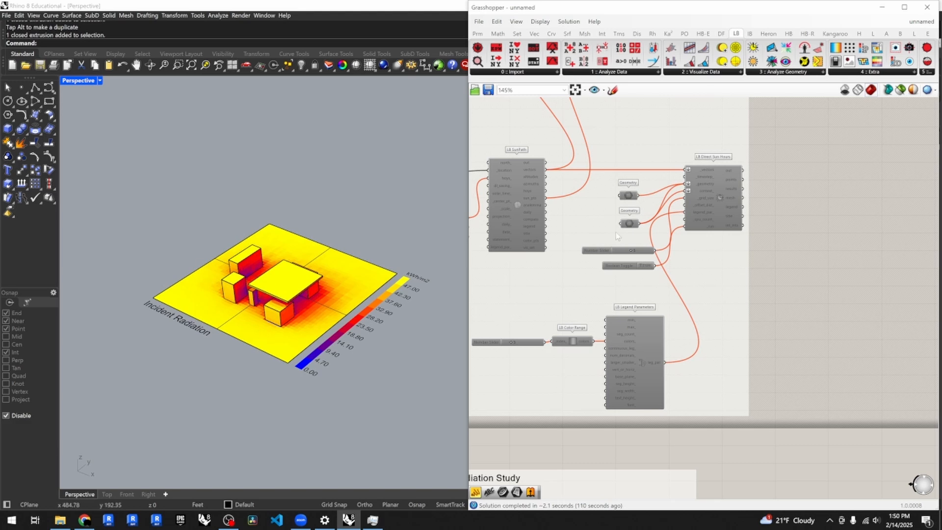
{"action": "scroll", "coordinate": [798, 281], "scroll_direction": "down", "scroll_amount": 3}
{"action": "scroll", "coordinate": [795, 278], "scroll_direction": "down", "scroll_amount": 5}
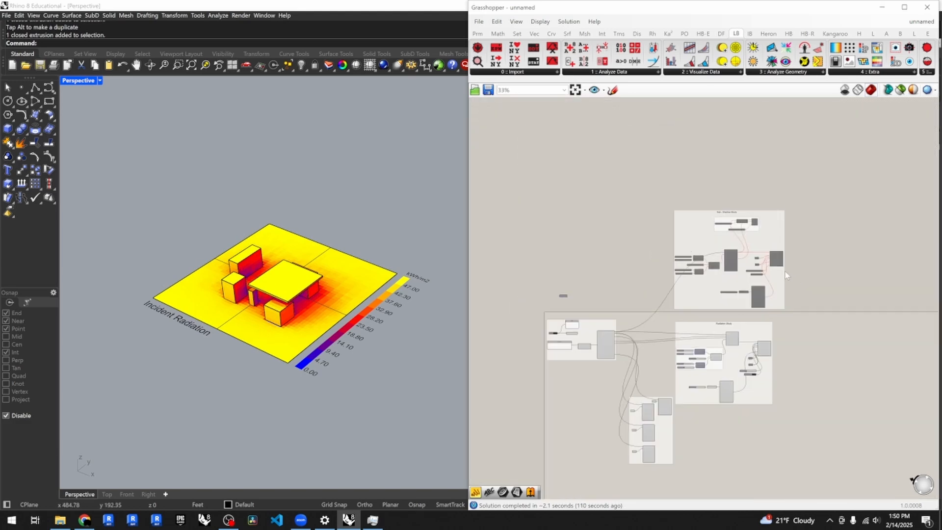
- Nudge the Radiation Study group and the weather chart group slightly apart to widen the gap between them
{"action": "scroll", "coordinate": [762, 417], "scroll_direction": "up", "scroll_amount": 3}
{"action": "left_click_drag", "start_coordinate": [754, 391], "coordinate": [759, 392]}
{"action": "left_click", "coordinate": [599, 456]}
{"action": "left_click_drag", "start_coordinate": [600, 457], "coordinate": [590, 455]}
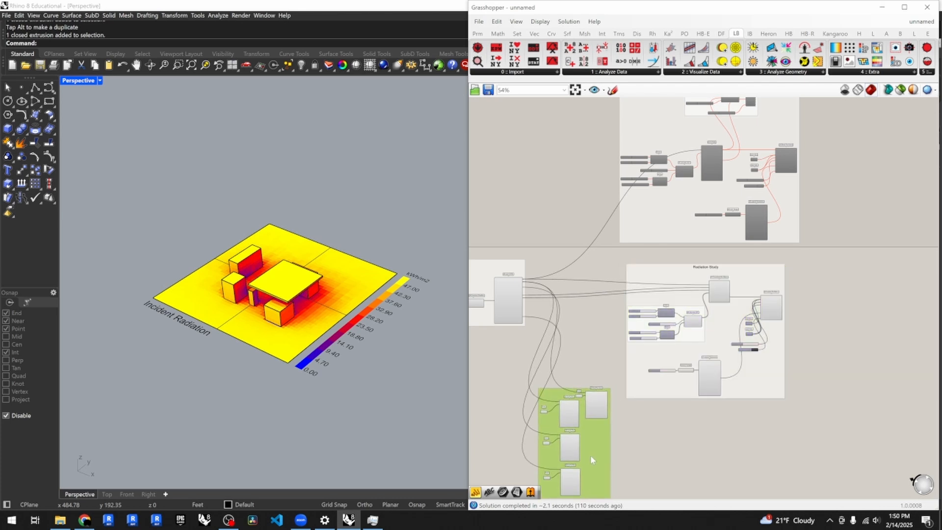
{"action": "left_click", "coordinate": [653, 457]}
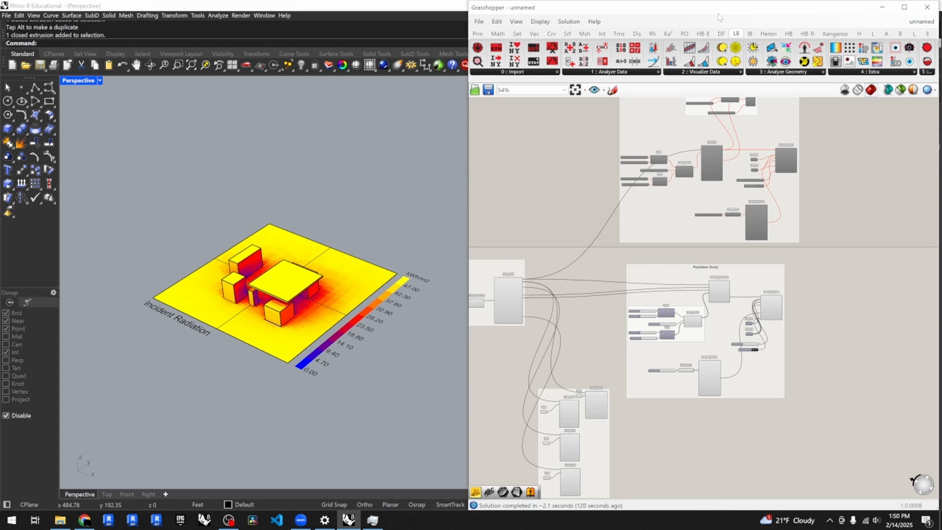
- Browse the Ladybug components for analyzing geometry and for visualizing data
{"action": "left_click", "coordinate": [788, 72]}
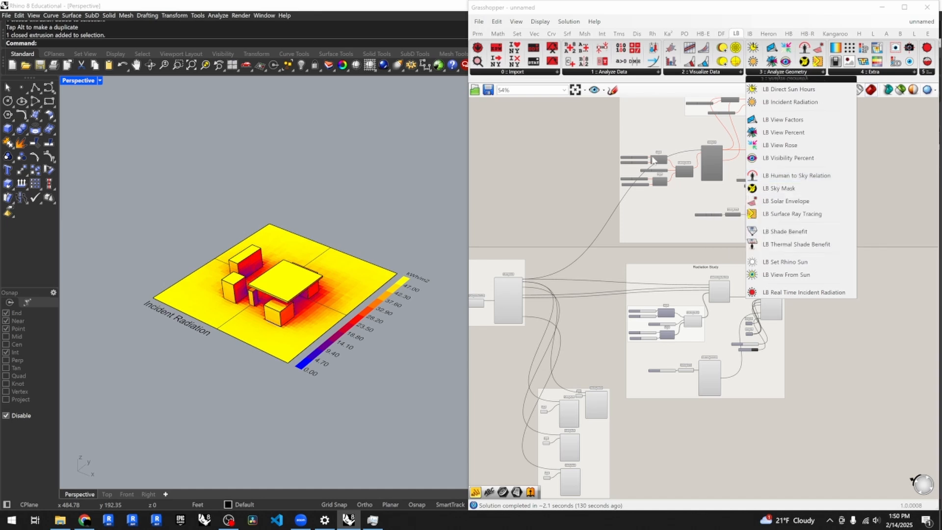
{"action": "left_click", "coordinate": [568, 139]}
{"action": "scroll", "coordinate": [756, 251], "scroll_direction": "down", "scroll_amount": 3}
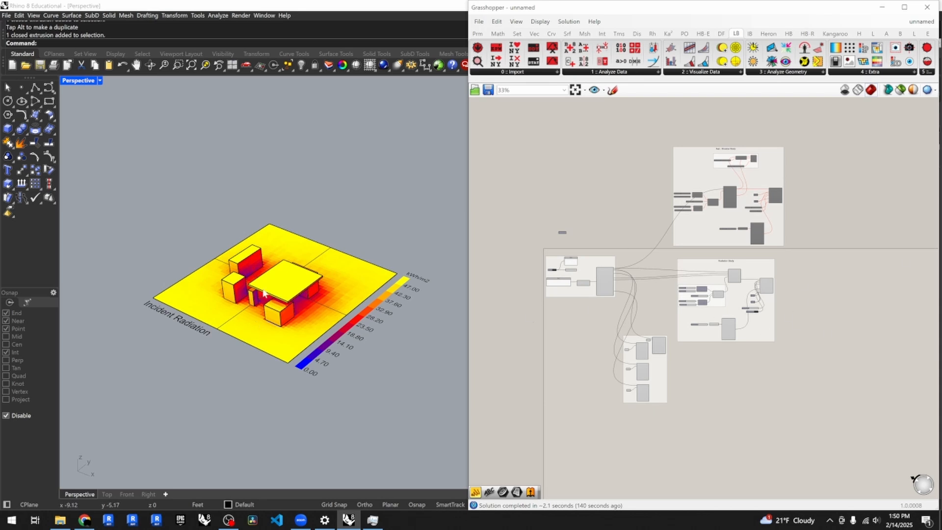
{"action": "left_click", "coordinate": [691, 72]}
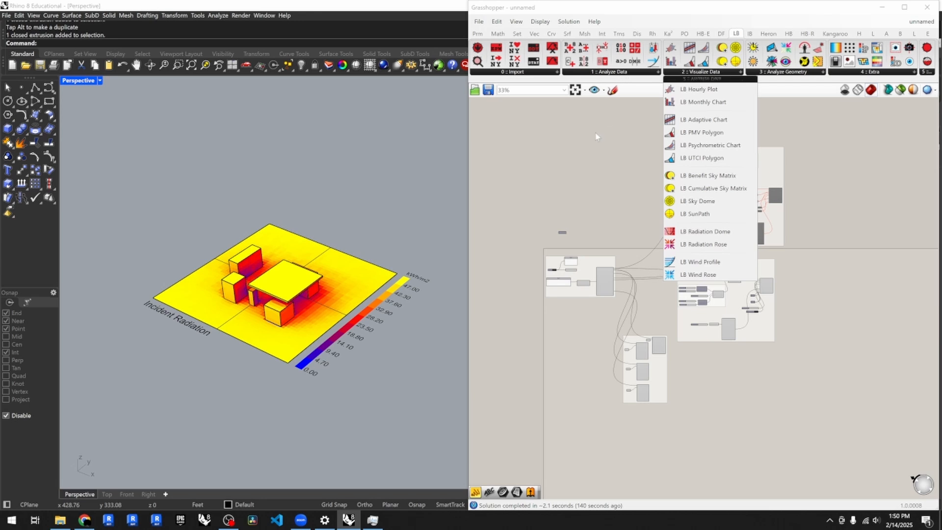